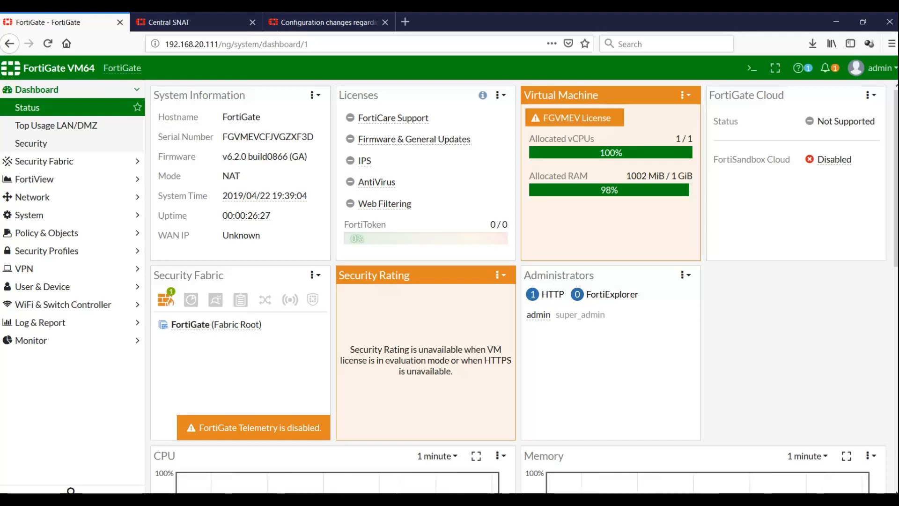
Review the fortigatenew.PNG network topology diagram and return to the FortiGate dashboard.
left_click(353, 483)
left_click(364, 413)
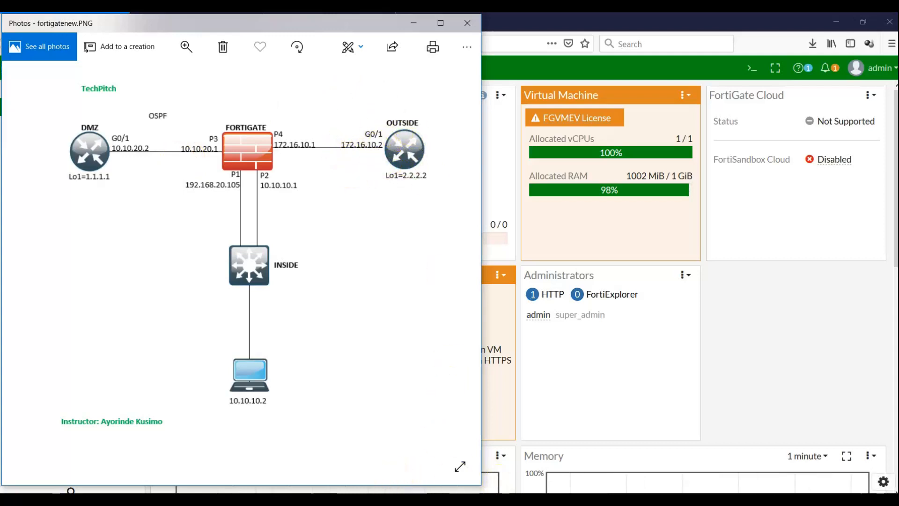
left_click(403, 491)
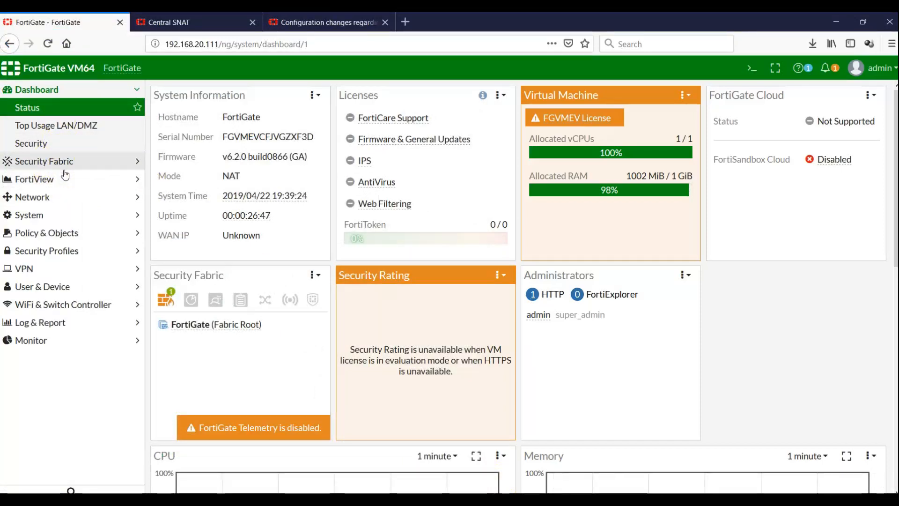
Look through the FortiGate Policy & Objects entries and highlight the central-nat toggle commands on the Central SNAT help page.
left_click(48, 178)
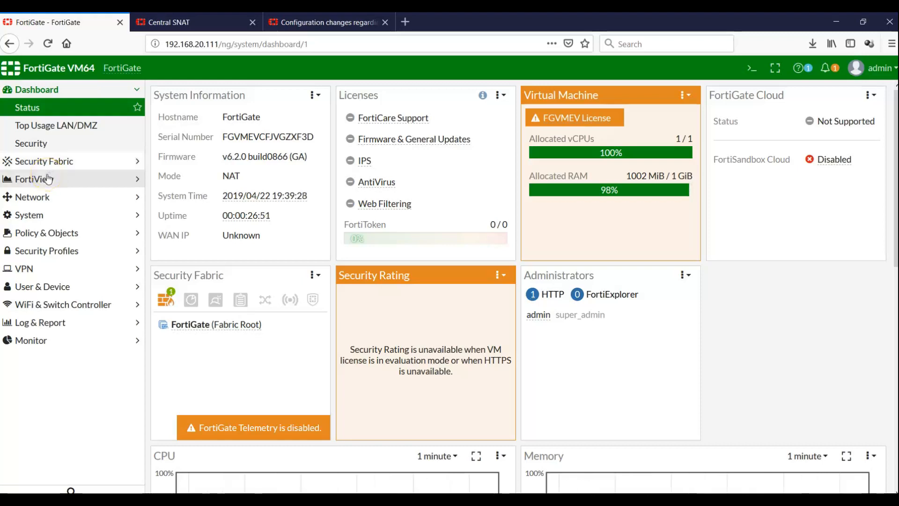
left_click(31, 233)
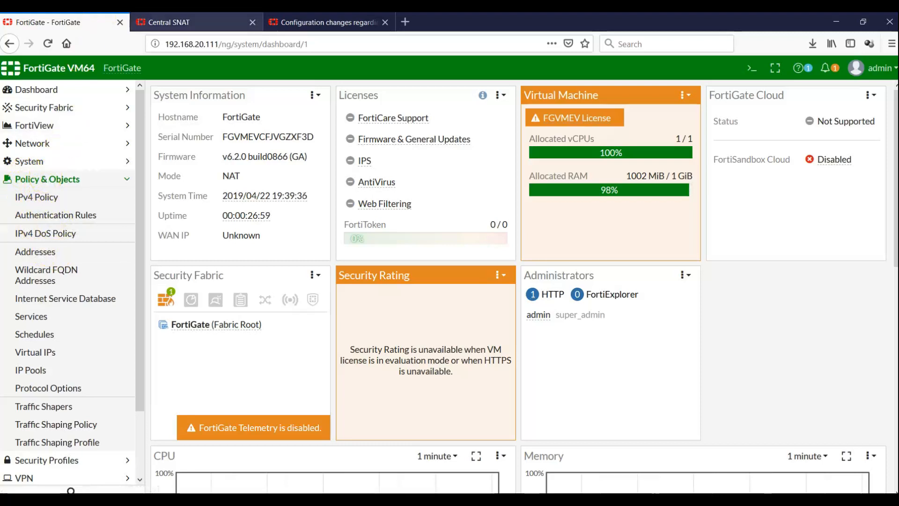
left_click(157, 21)
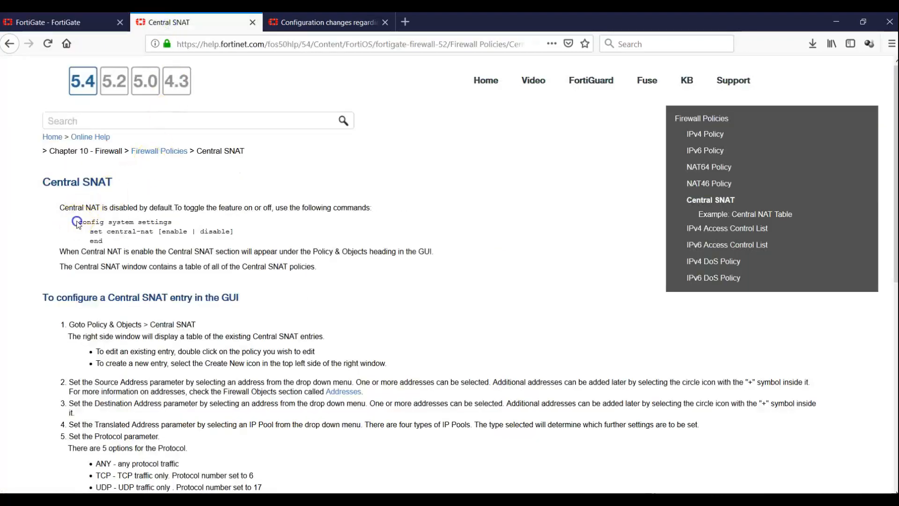
left_click_drag(78, 223, 239, 238)
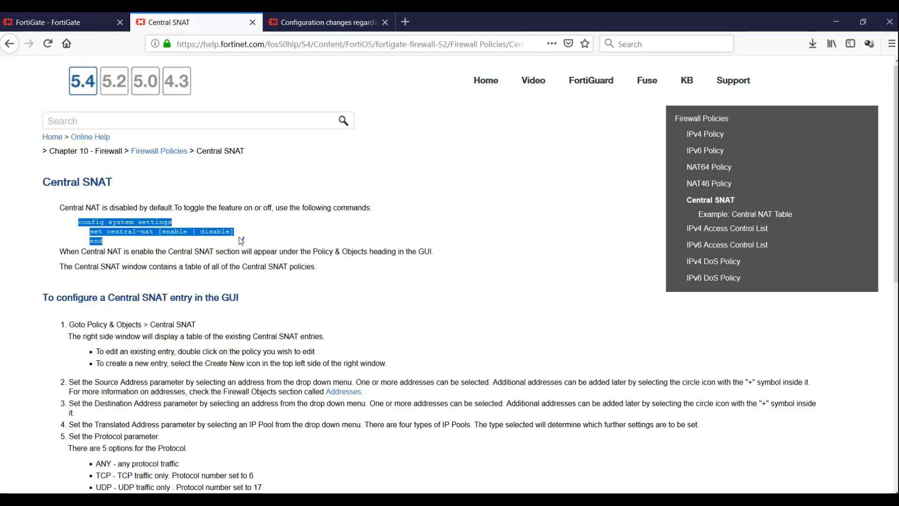
right_click(240, 238)
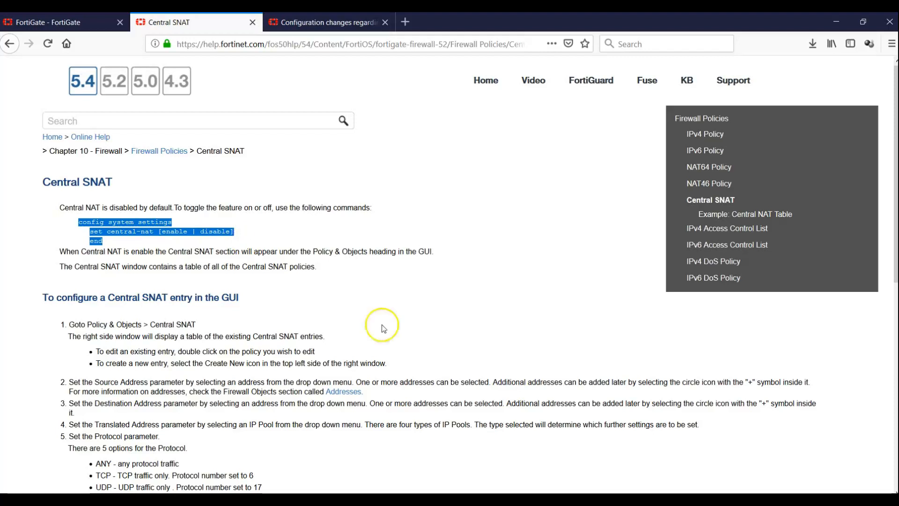
Switch to Cisco CLI Analyzer and reconnect the timed-out Fortigate session until its command prompt is ready.
key("alt+Tab")
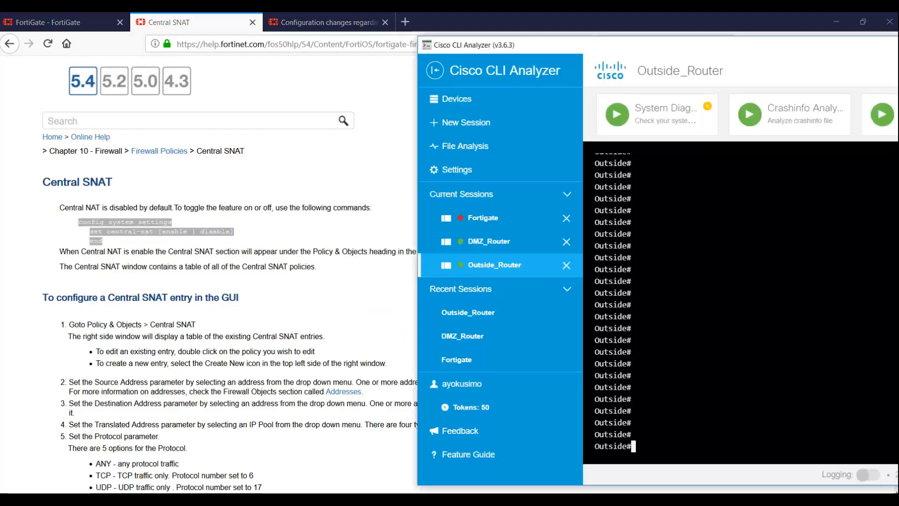
left_click(476, 213)
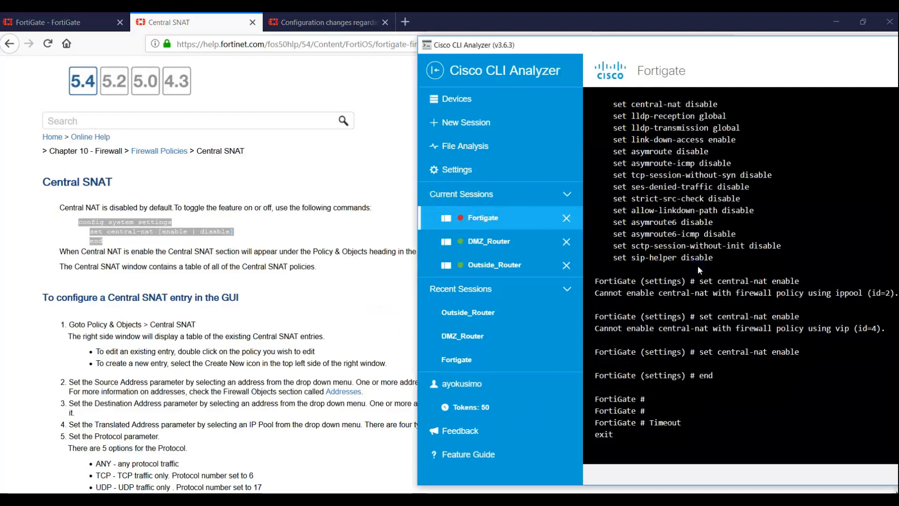
left_click(860, 239)
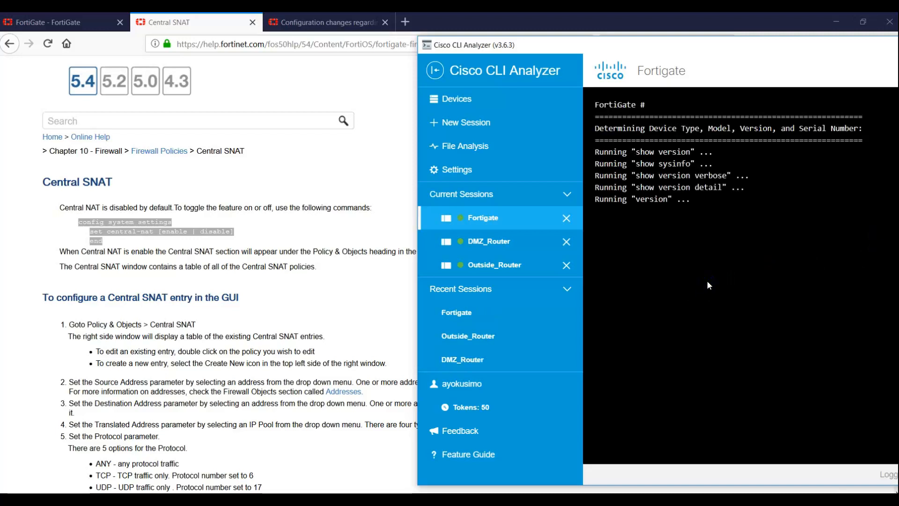
key("Return")
key("Return")
Enter the FortiGate system settings context with the command "config system settings".
type("co")
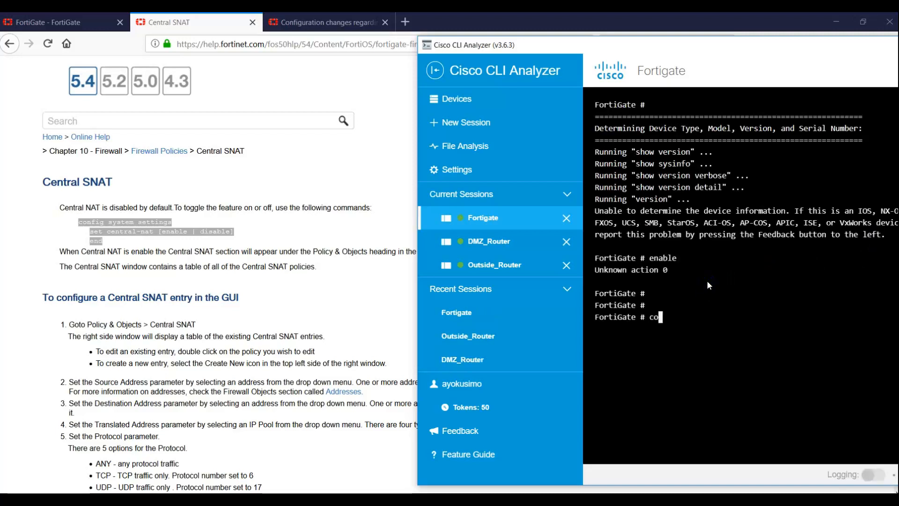
key("BackSpace")
key("BackSpace")
type("config system settings")
key("Return")
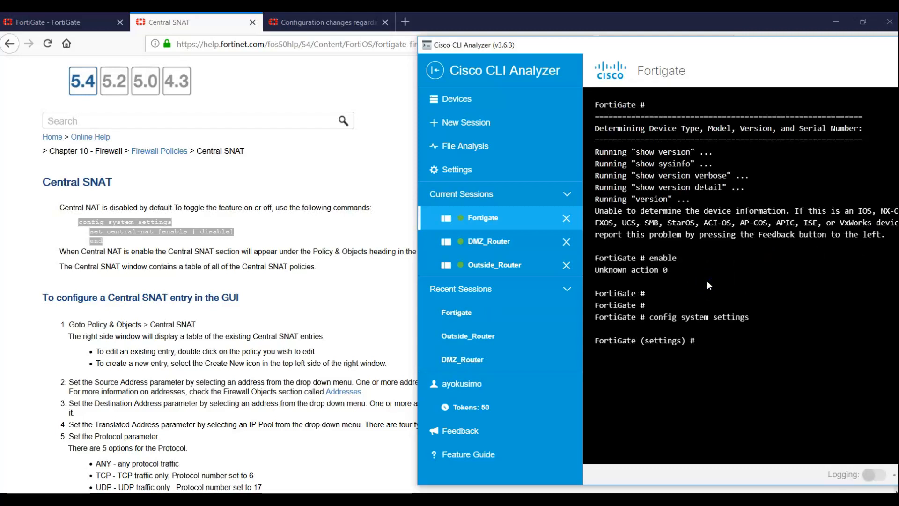
Display the system settings with "show" and "show full-configuration", and examine the central-nat line through to the end of the listing.
type("show")
key("Return")
type("show fi")
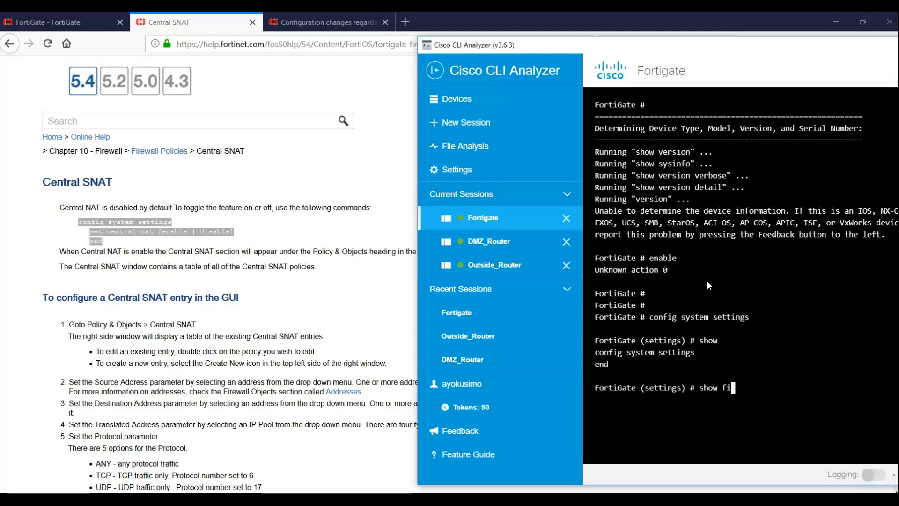
key("BackSpace")
type("ul")
key("Tab")
key("Return")
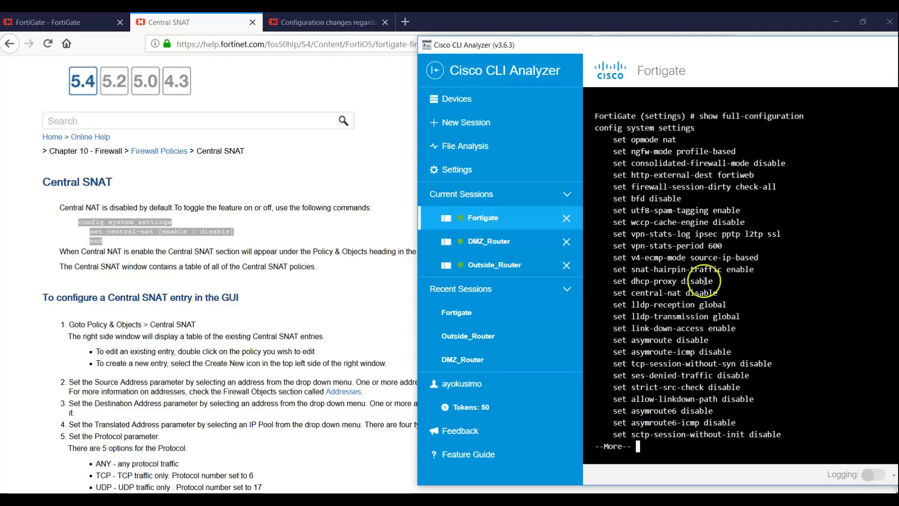
double_click(619, 293)
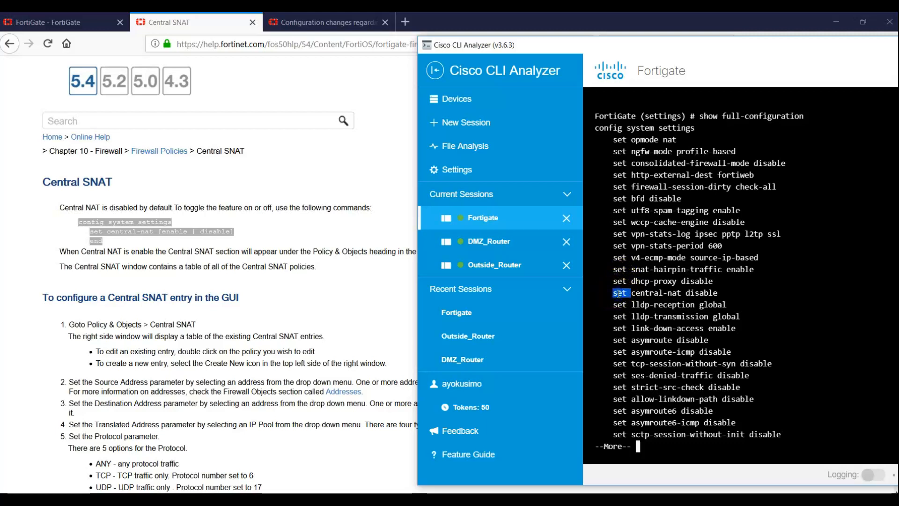
left_click(719, 294)
left_click_drag(632, 293, 719, 294)
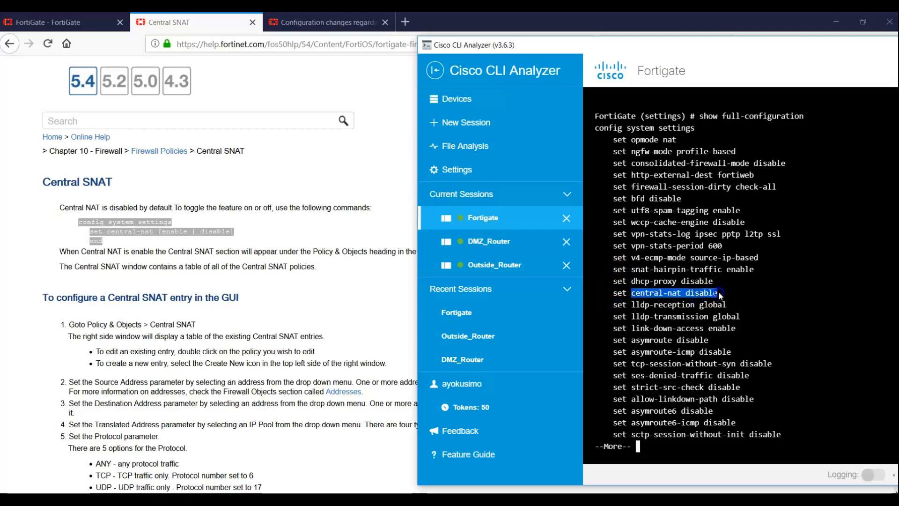
key("space")
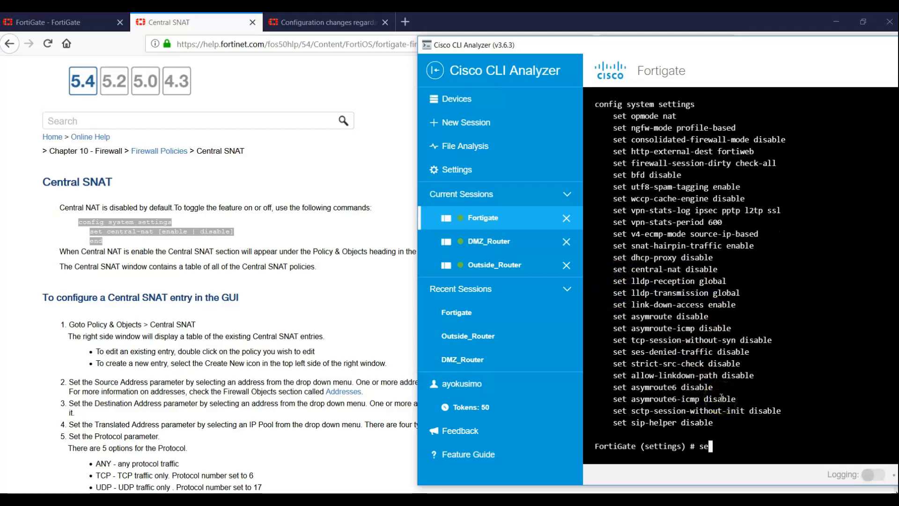
Try to turn on central NAT with "set central-nat enable" and examine the response, including the policy ID it cites.
type("set central-nat enable")
key("Return")
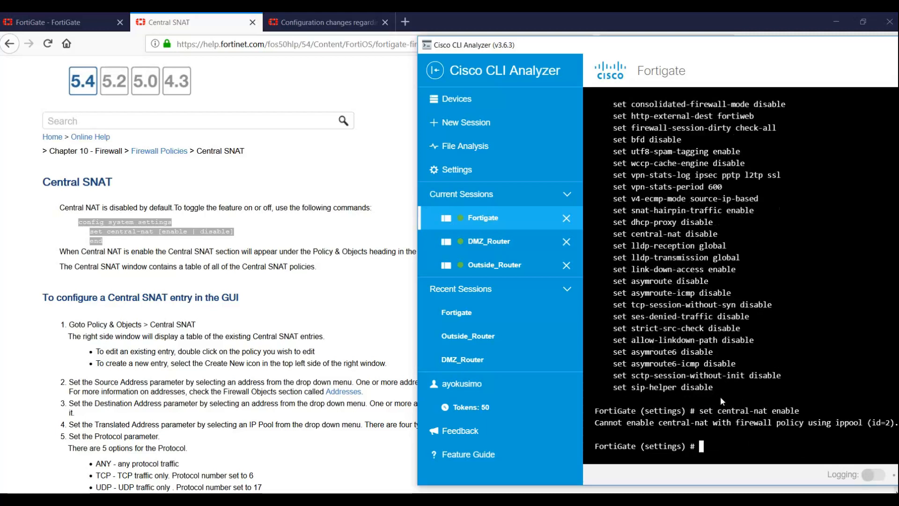
left_click_drag(760, 40, 648, 42)
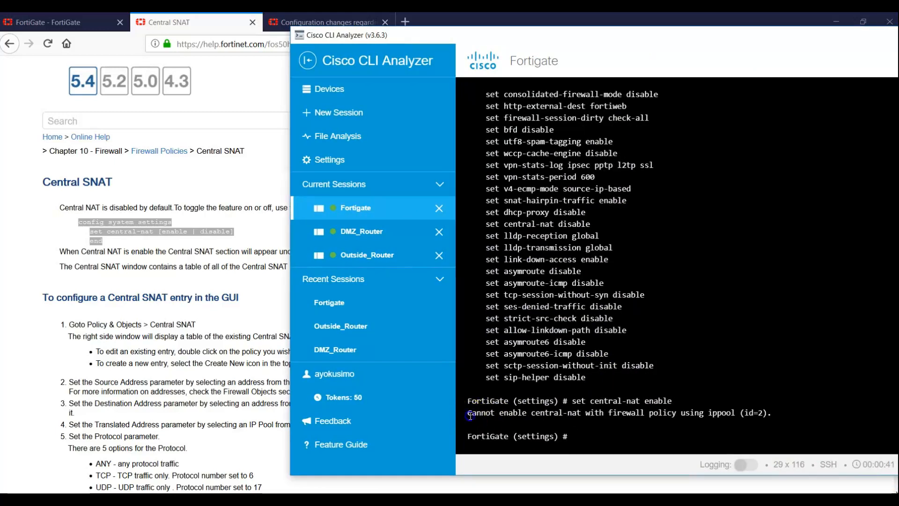
left_click_drag(468, 414, 741, 414)
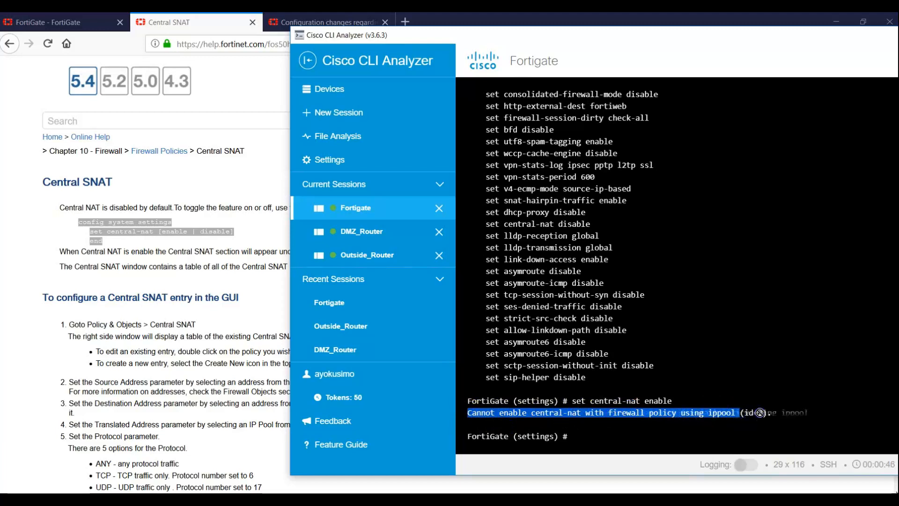
left_click(662, 414)
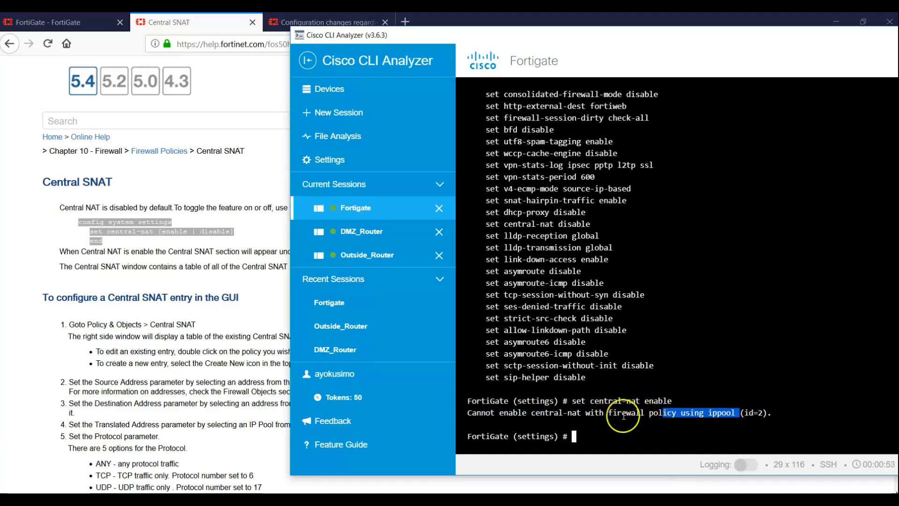
left_click(695, 389)
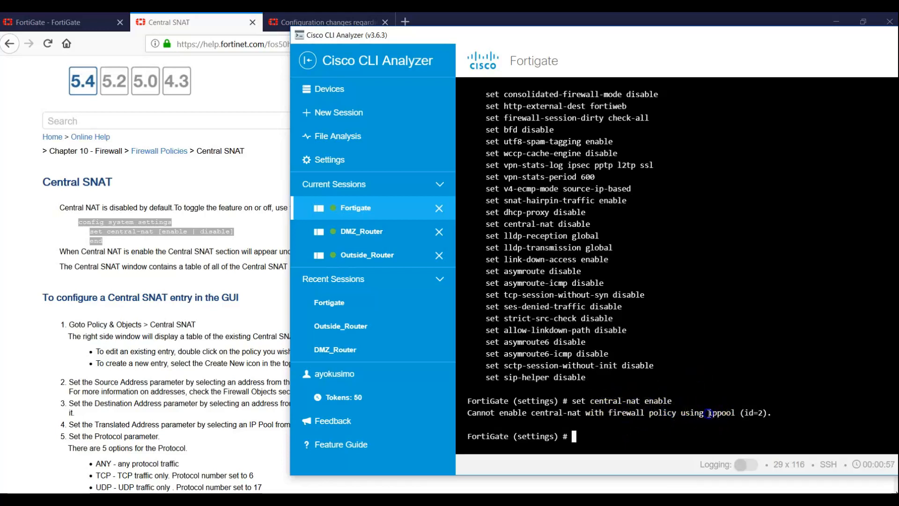
left_click_drag(710, 414, 723, 413)
left_click_drag(742, 414, 763, 414)
In the FortiGate web interface, remove NAT_POOL from the In_Out IPv4 policy, turn off its NAT, and save the policy.
left_click(56, 22)
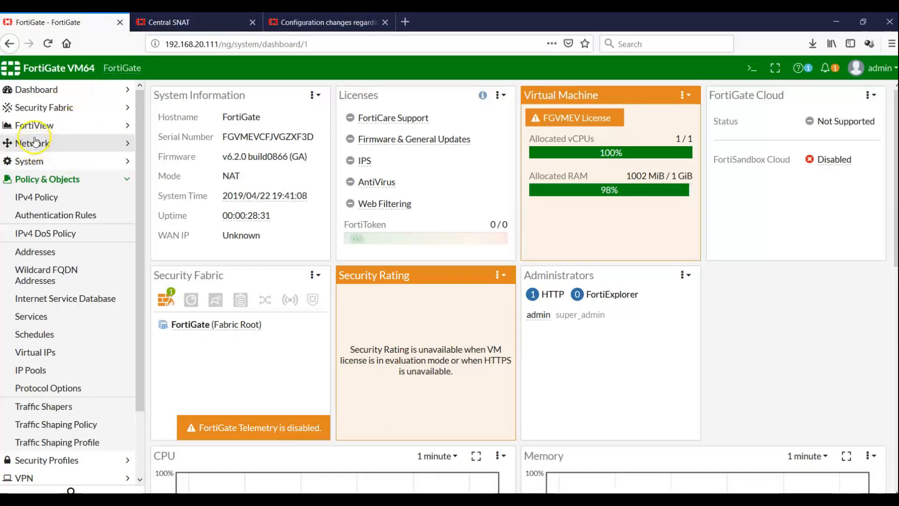
left_click(47, 197)
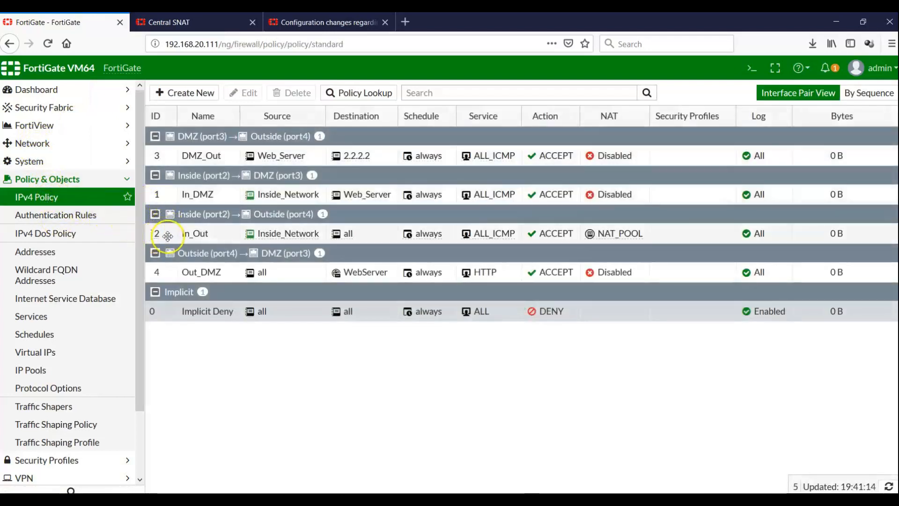
double_click(599, 237)
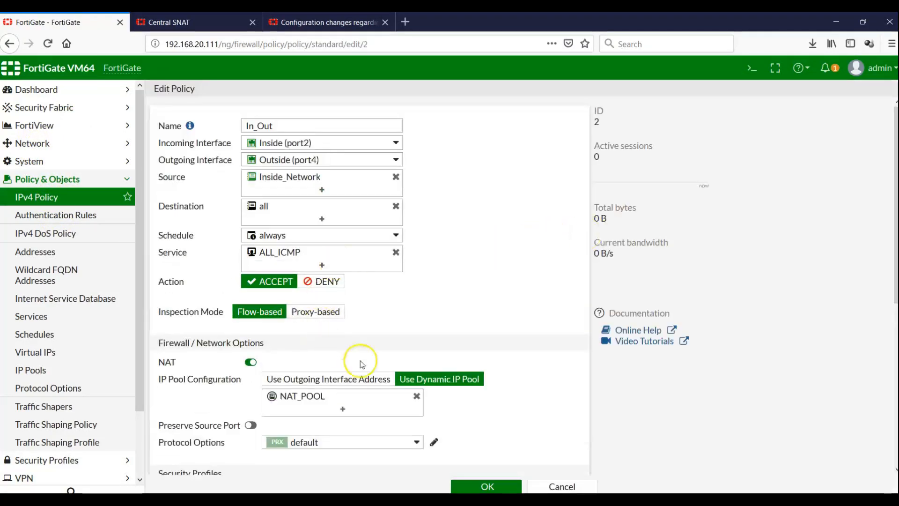
left_click(416, 395)
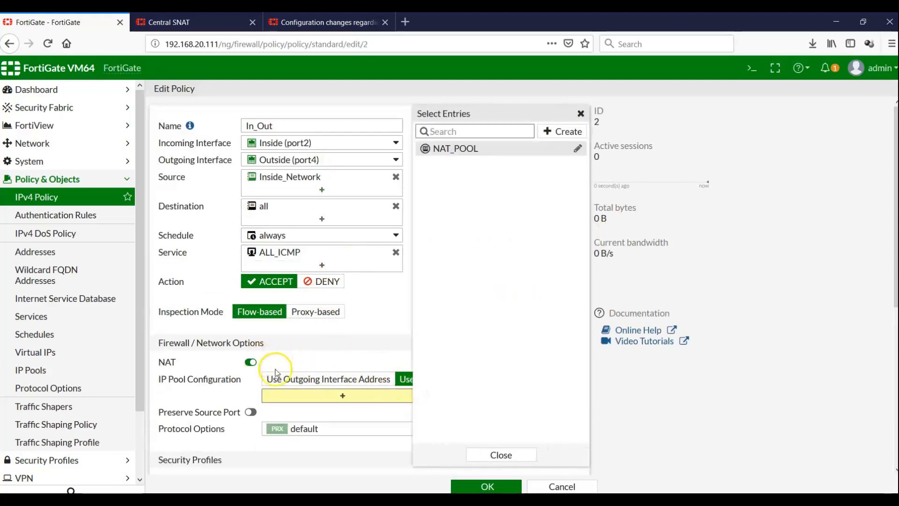
left_click(288, 379)
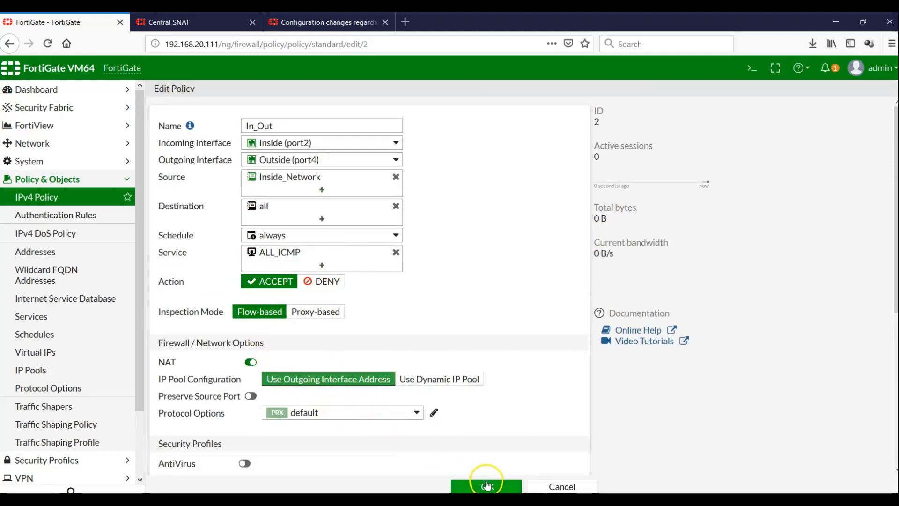
left_click(250, 362)
left_click(500, 485)
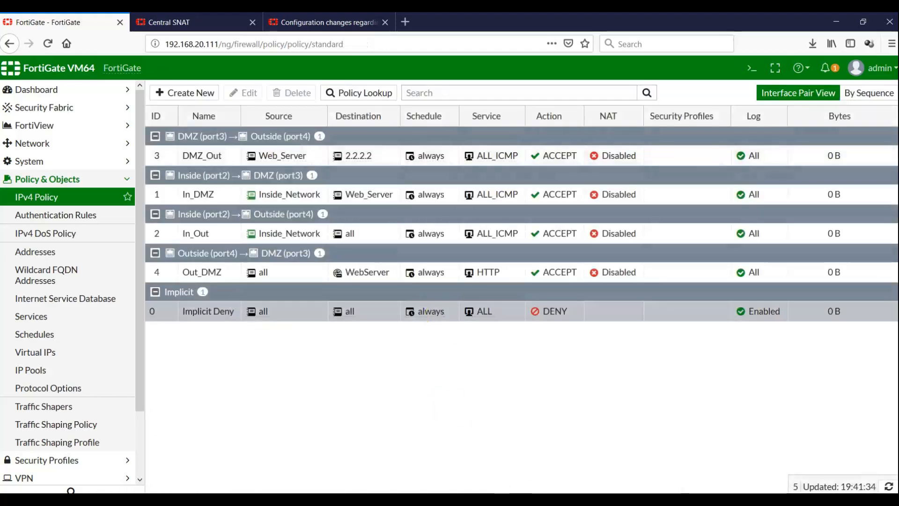
Return to the Fortigate CLI session, retry "set central-nat enable", and compare the new response with the earlier one.
key("alt+Tab")
left_click(769, 345)
key("Return")
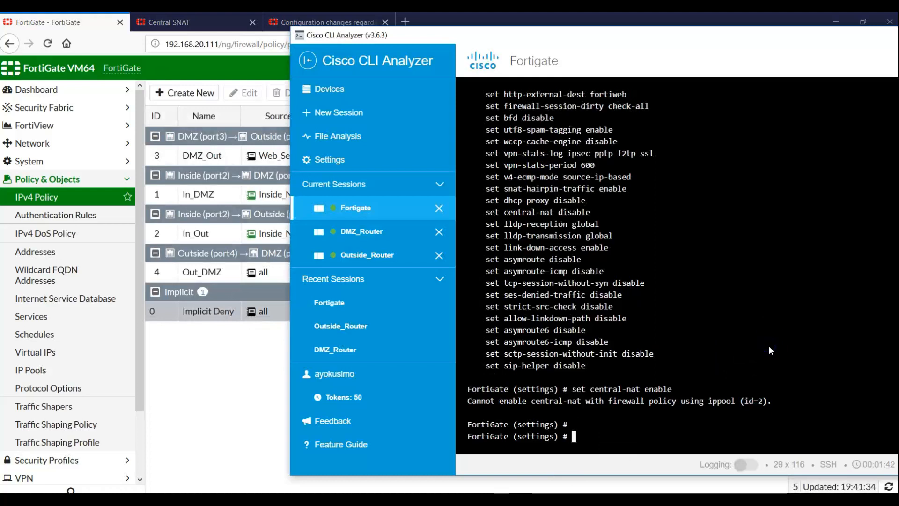
key("Return")
key("Up")
key("Return")
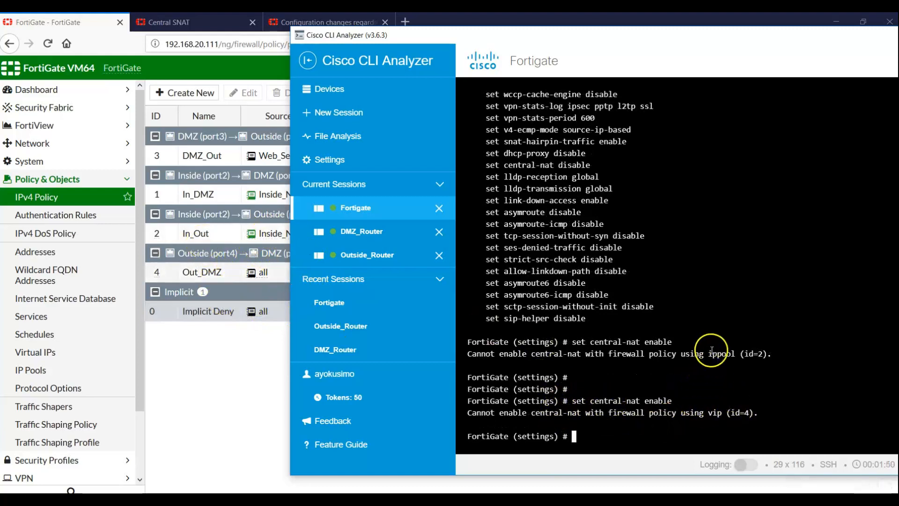
left_click_drag(708, 354, 734, 355)
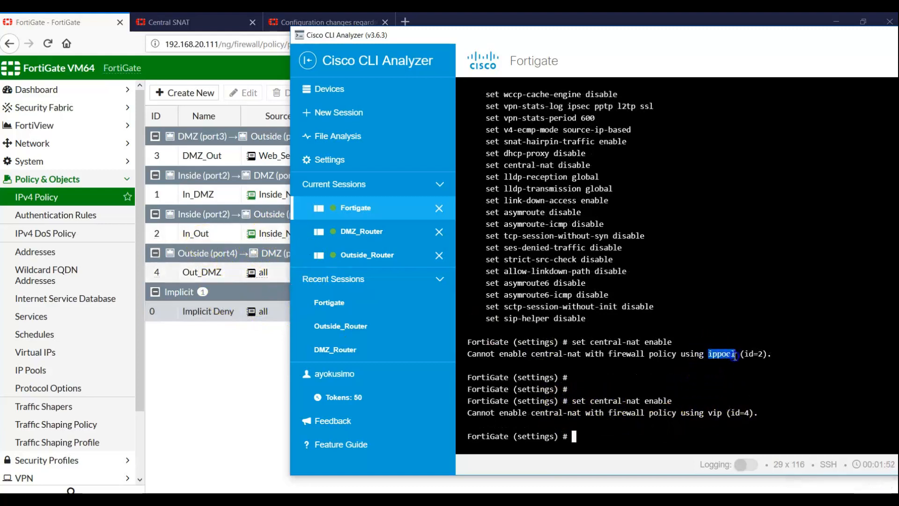
left_click_drag(709, 413, 725, 415)
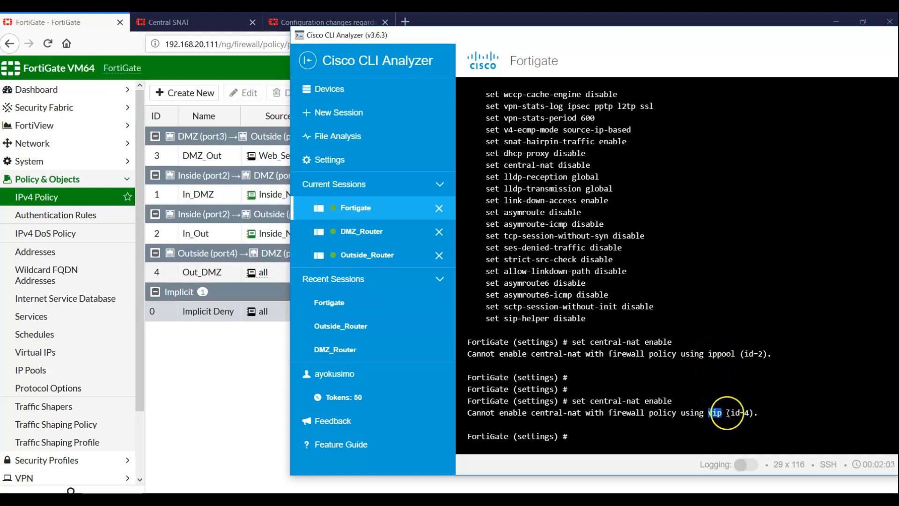
left_click_drag(726, 412, 759, 412)
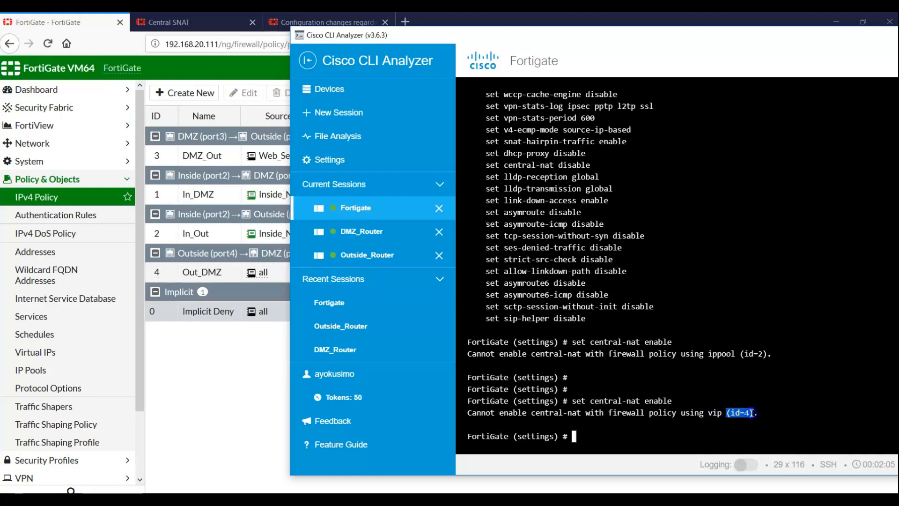
triple_click(214, 387)
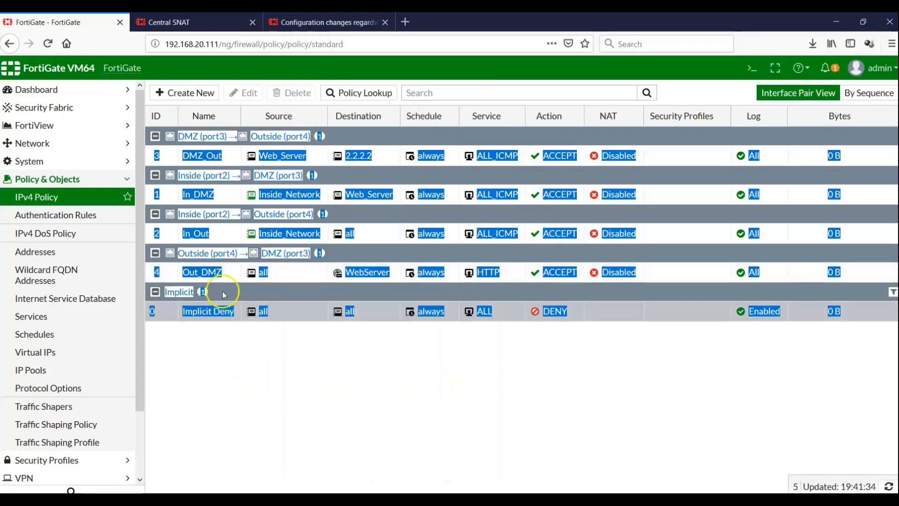
double_click(220, 276)
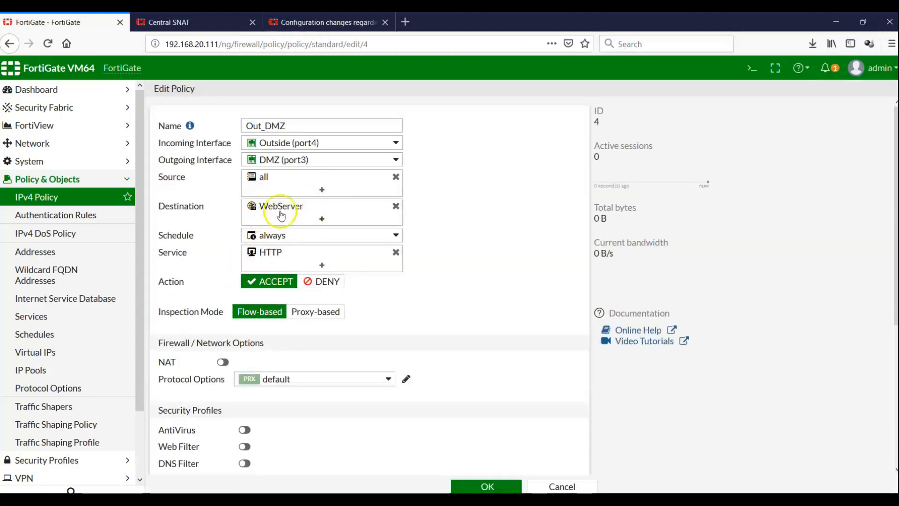
left_click(395, 211)
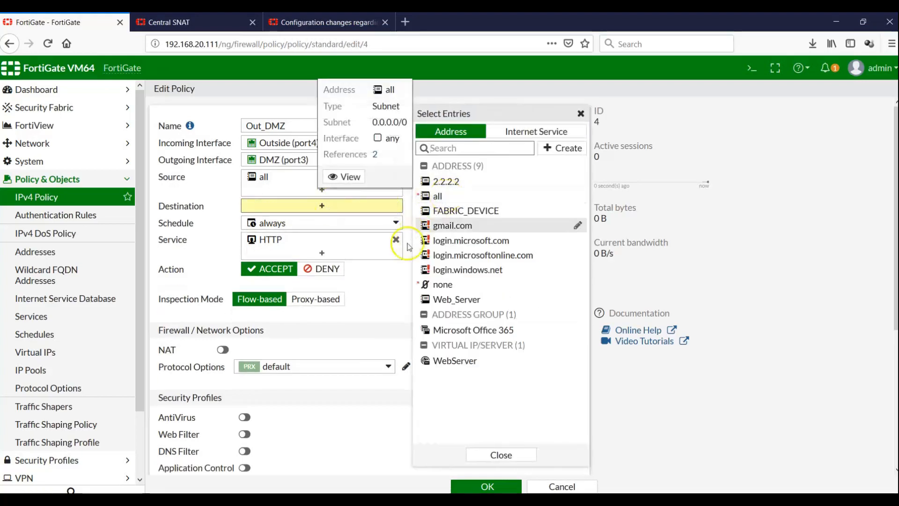
left_click(484, 361)
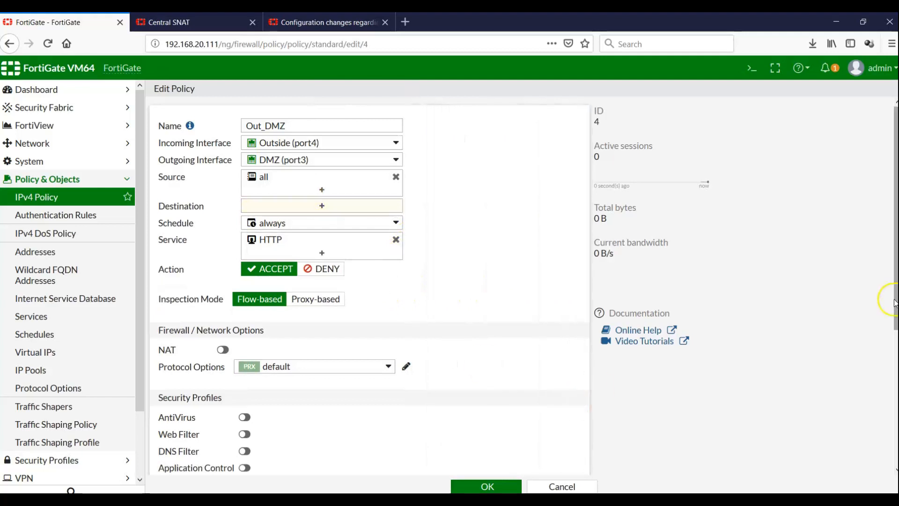
left_click_drag(894, 302, 894, 438)
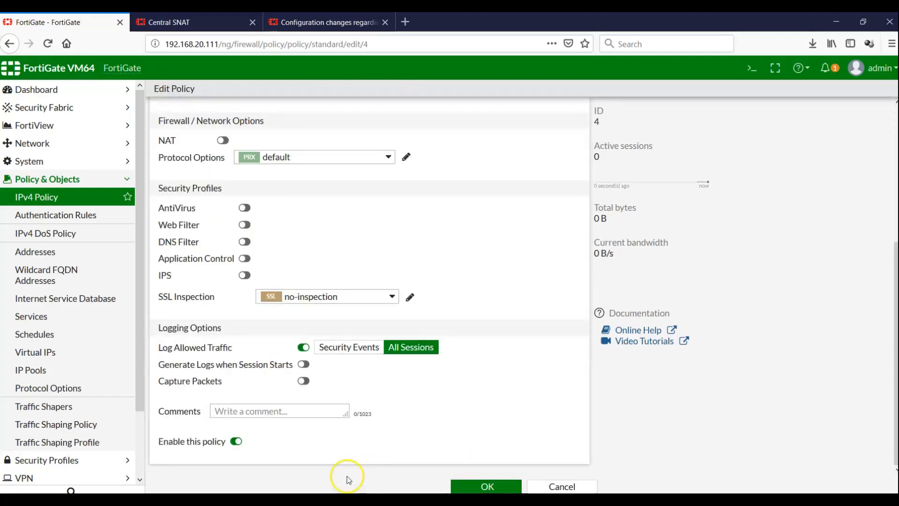
left_click(235, 442)
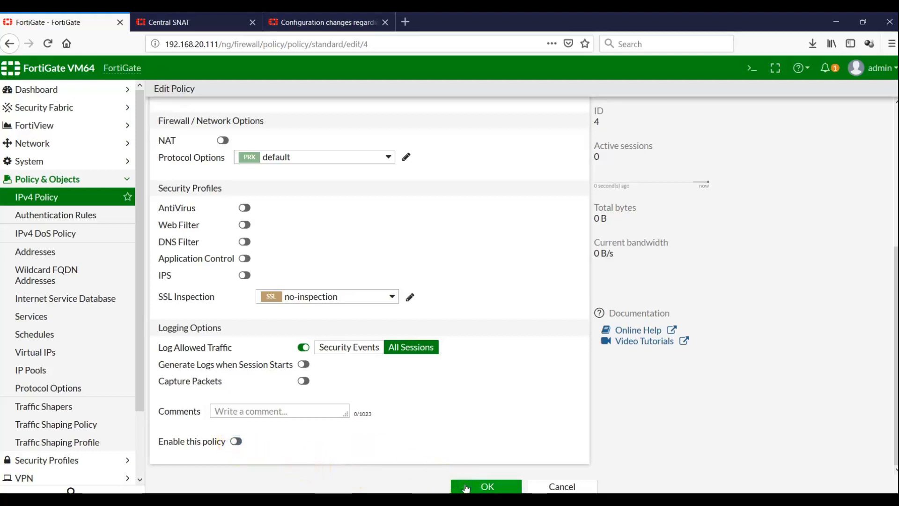
left_click_drag(893, 337, 888, 170)
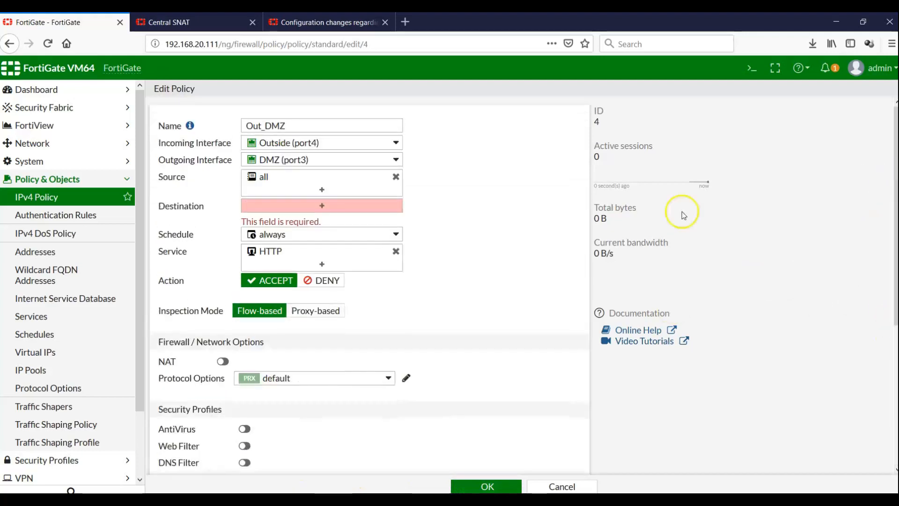
left_click(568, 488)
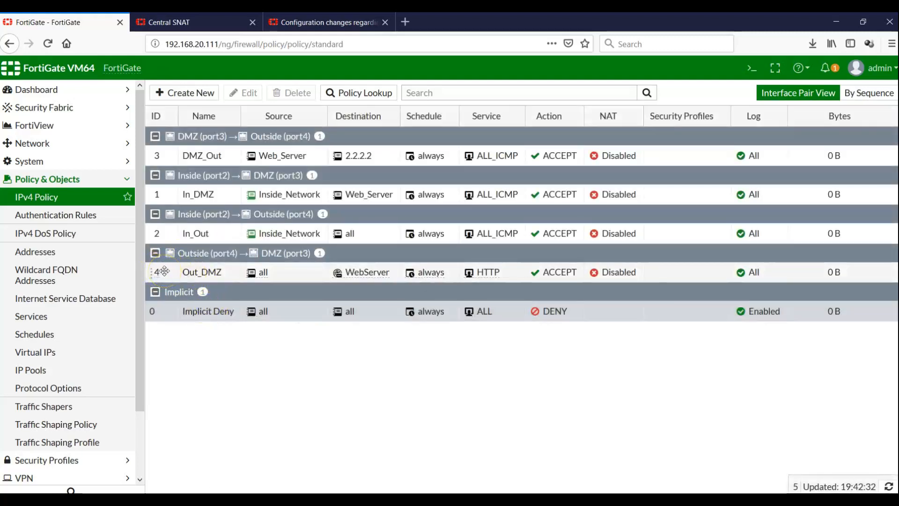
In the FortiGate web interface, delete the Out_DMZ IPv4 policy (ID 4) and confirm the deletion.
right_click(164, 270)
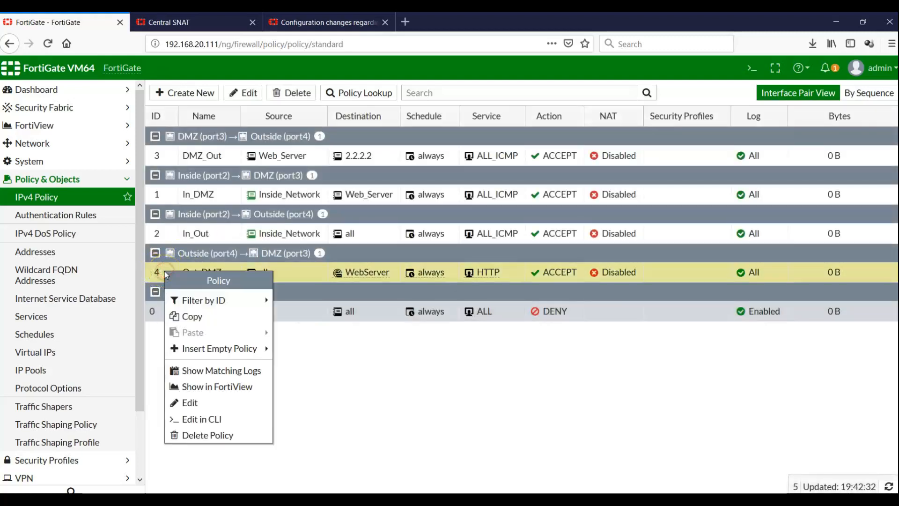
left_click(204, 436)
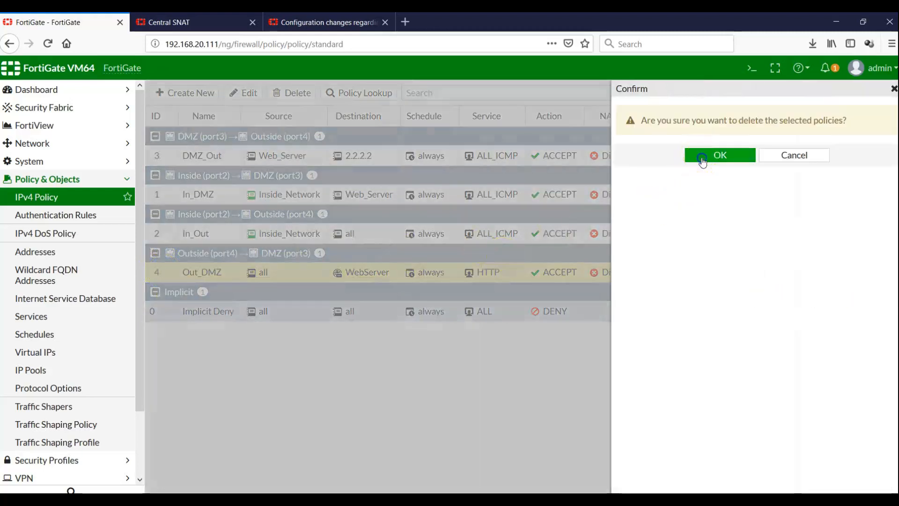
left_click(702, 158)
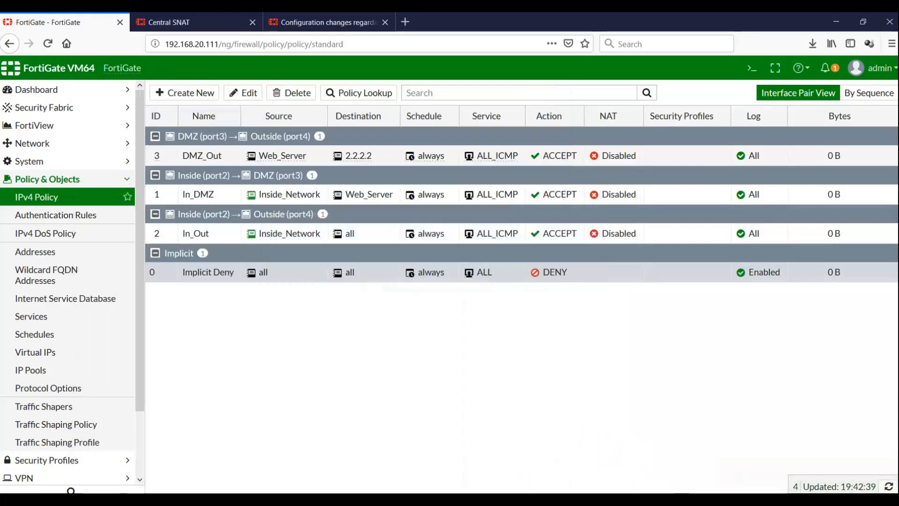
Switch to the Fortigate CLI session, run "set central-nat enable" again, and save the system settings with "end".
key("alt+Tab")
left_click(742, 308)
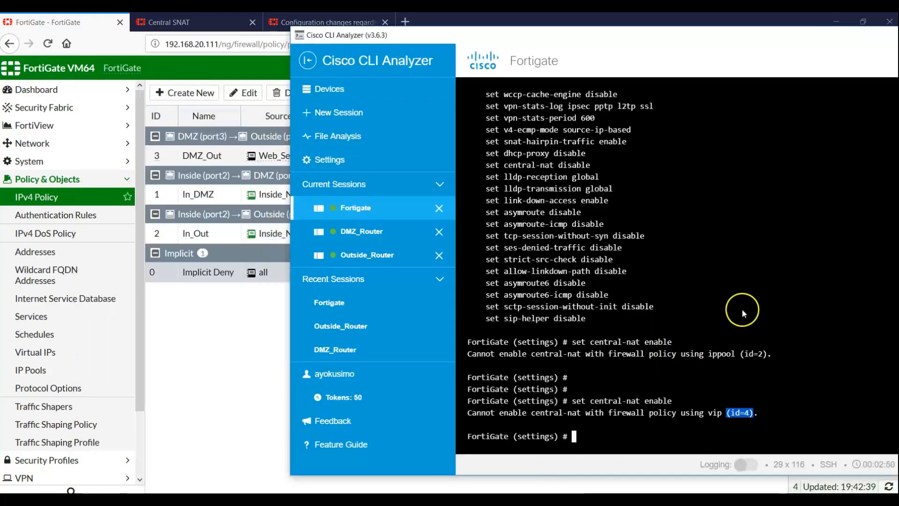
key("Up")
key("Return")
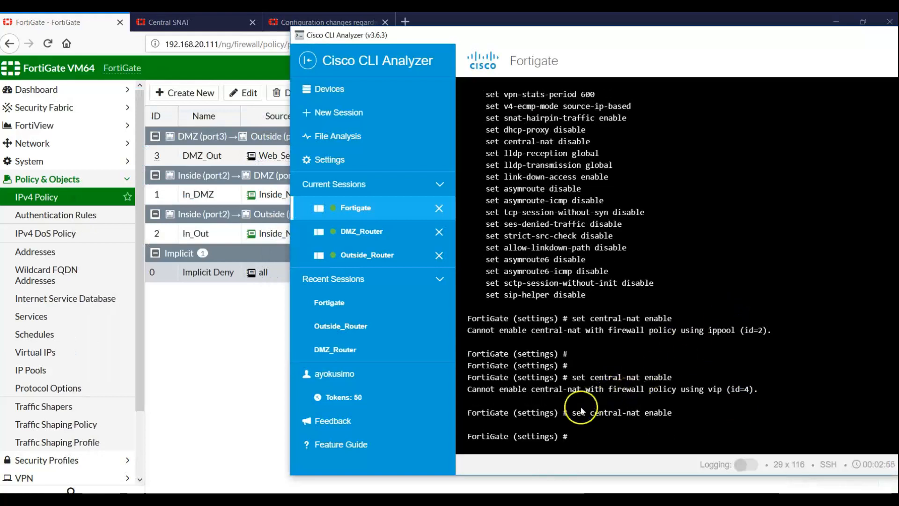
left_click_drag(611, 416, 701, 419)
type("end")
key("Return")
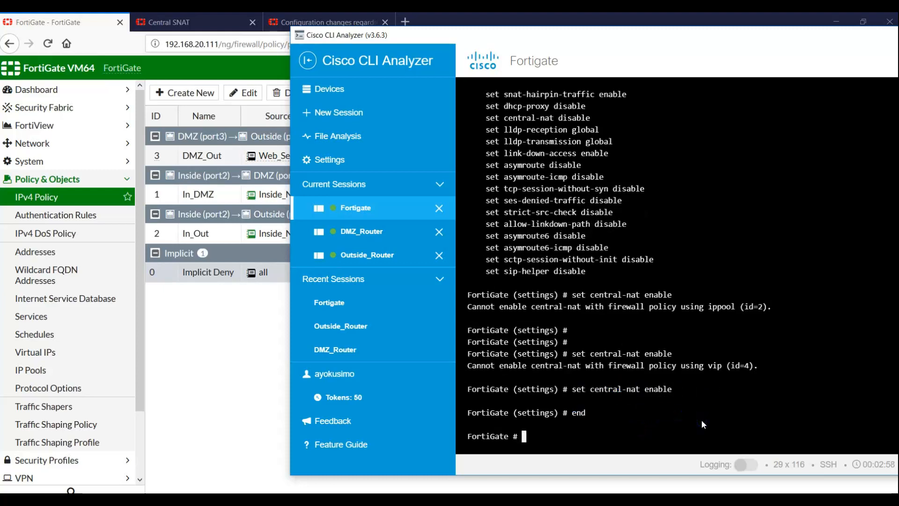
Return to the FortiGate web interface, reload it, and open the Central SNAT policy list.
left_click_drag(823, 37, 701, 42)
left_click(819, 35)
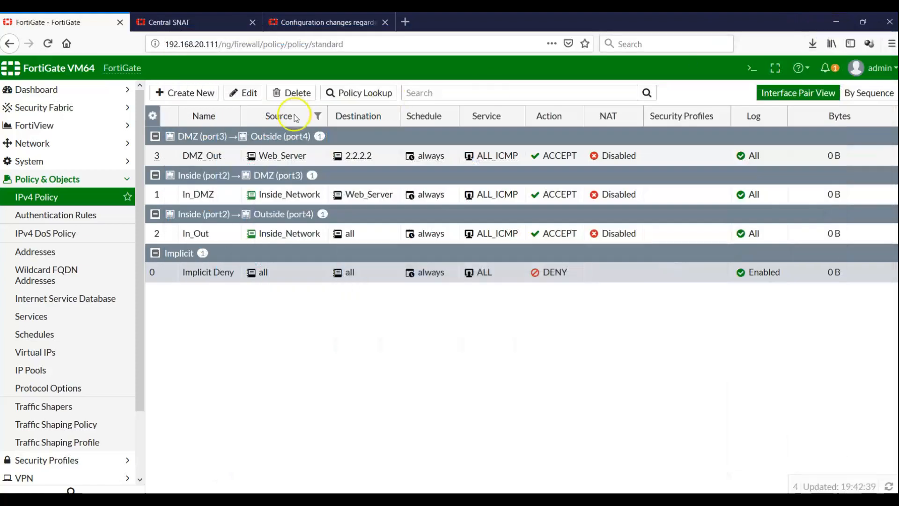
left_click(48, 43)
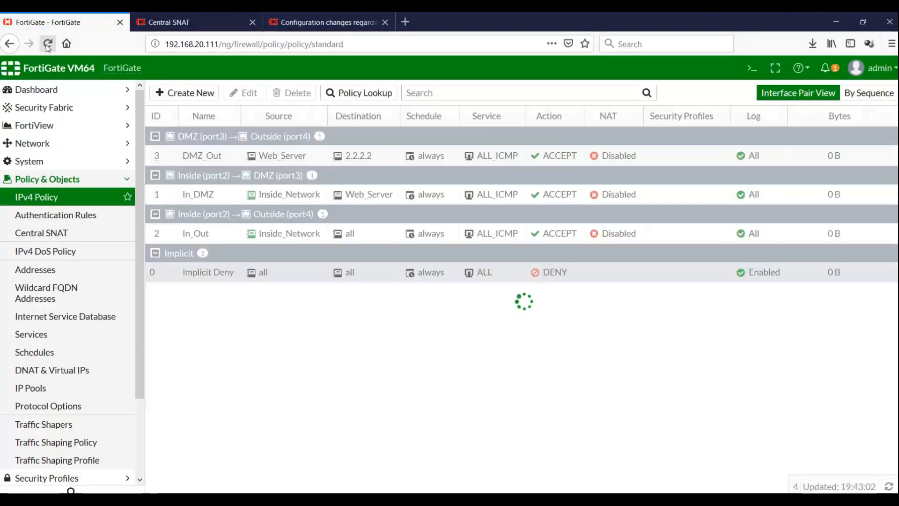
left_click(41, 190)
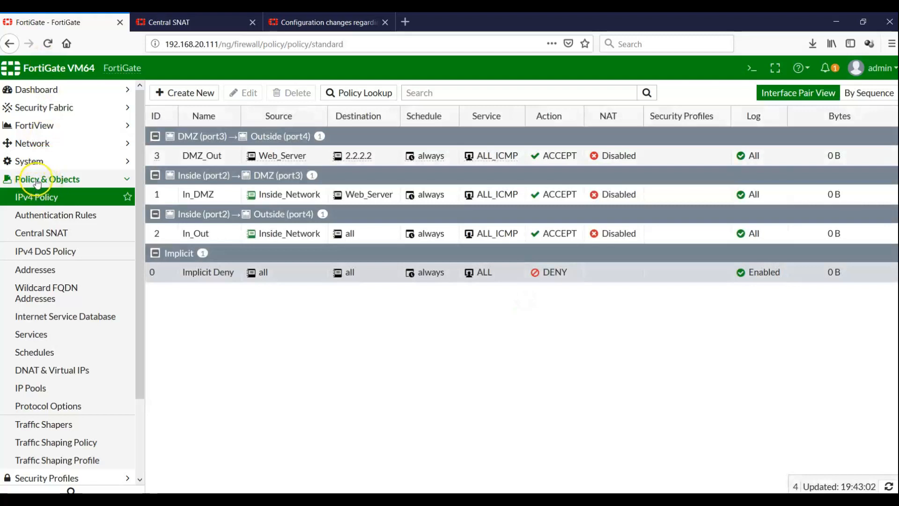
left_click(47, 237)
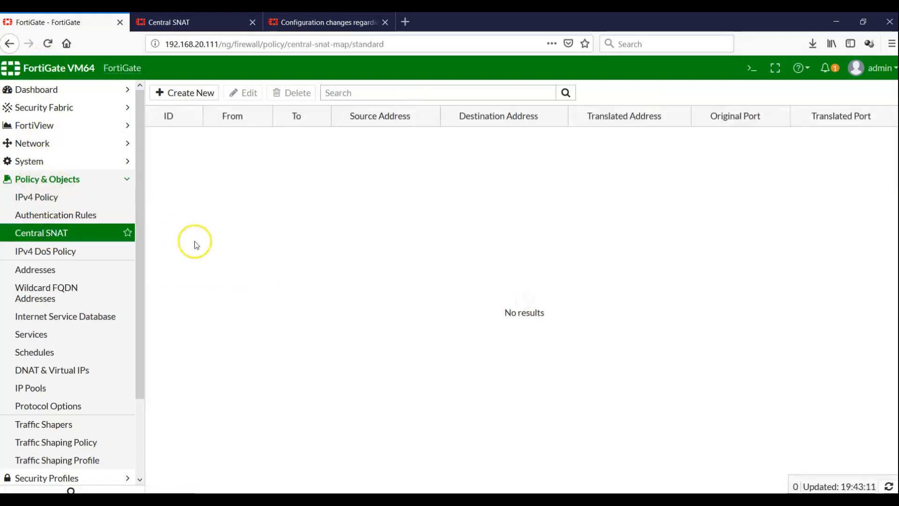
Start a new central SNAT policy with Inside (port2) as incoming interface and Outside (port4) as outgoing interface.
left_click(184, 96)
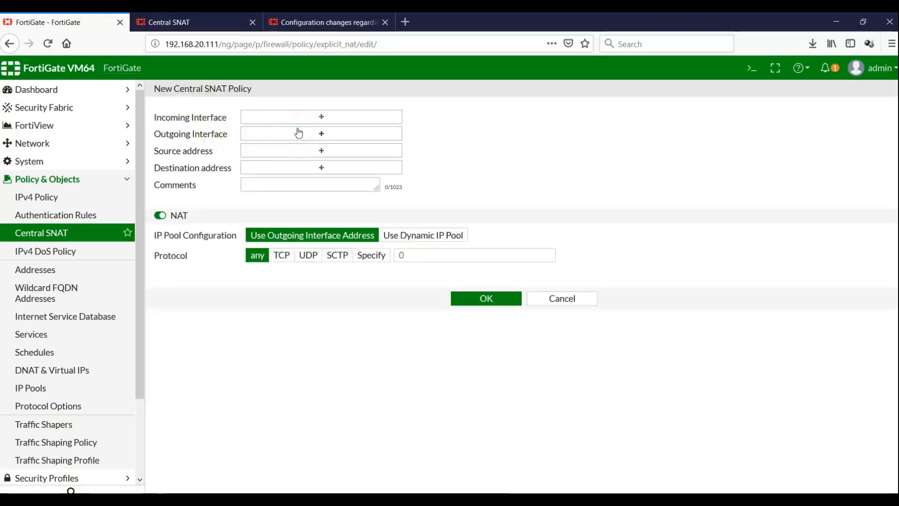
left_click(322, 118)
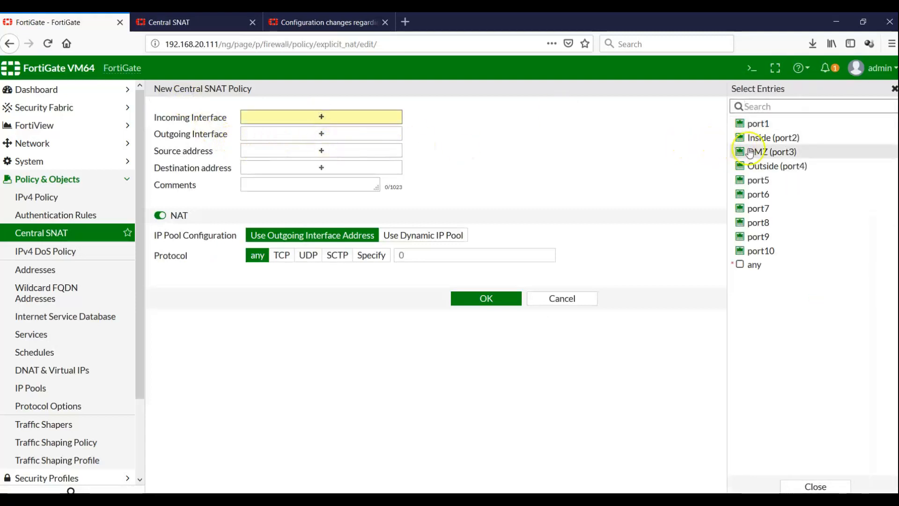
left_click(772, 138)
left_click(322, 146)
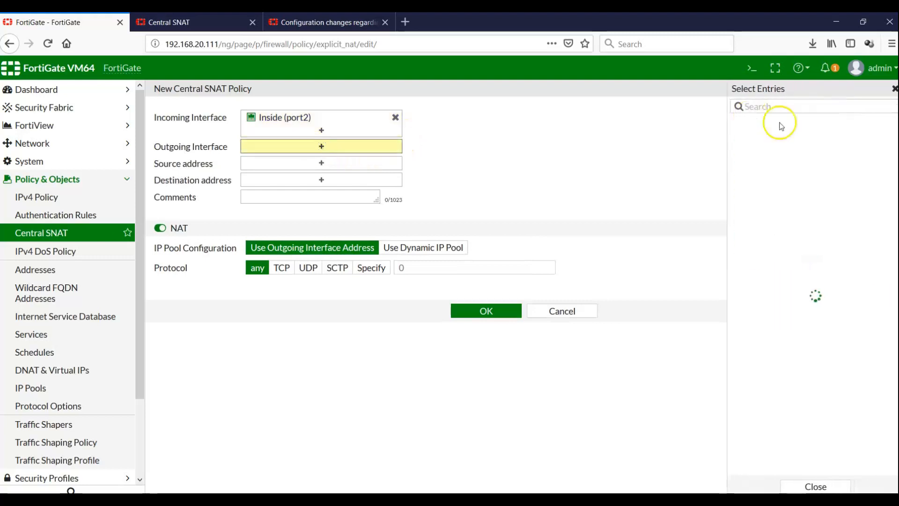
left_click(778, 166)
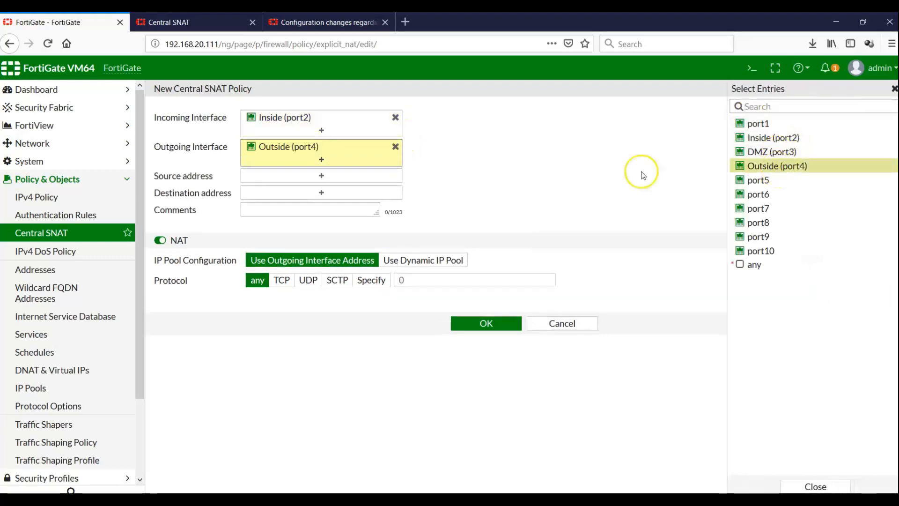
Set both the source and destination address of the new central SNAT policy to all, and save it.
left_click(322, 177)
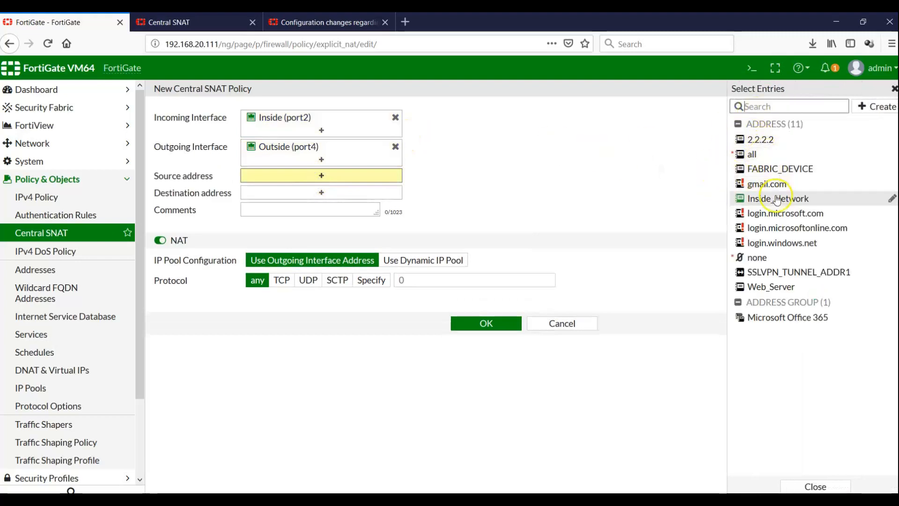
left_click(759, 158)
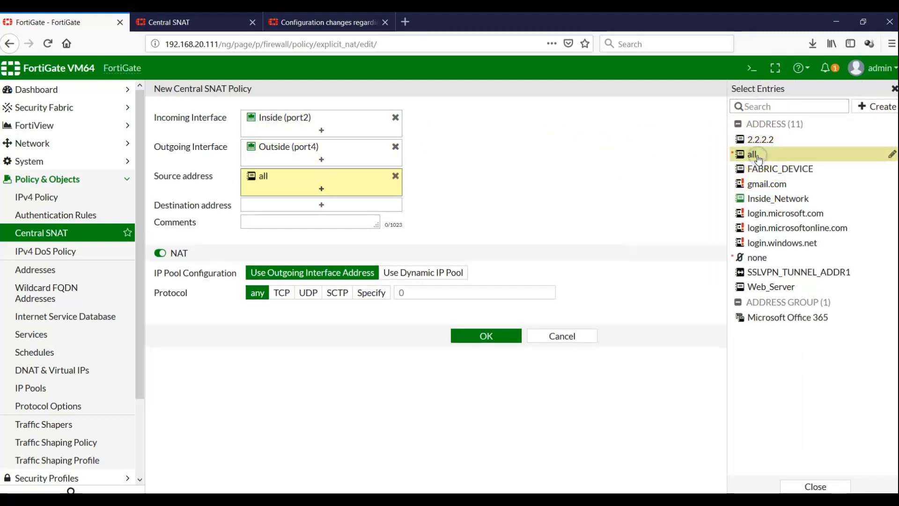
left_click(321, 205)
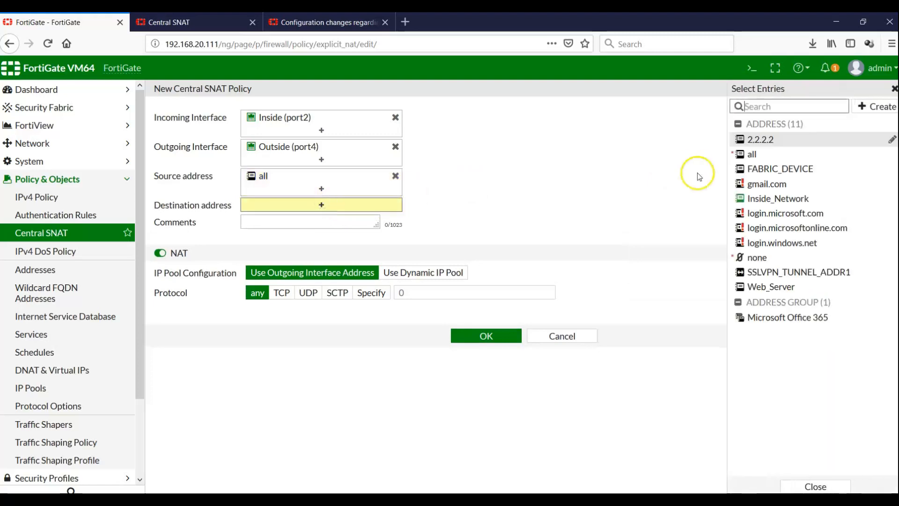
left_click(751, 155)
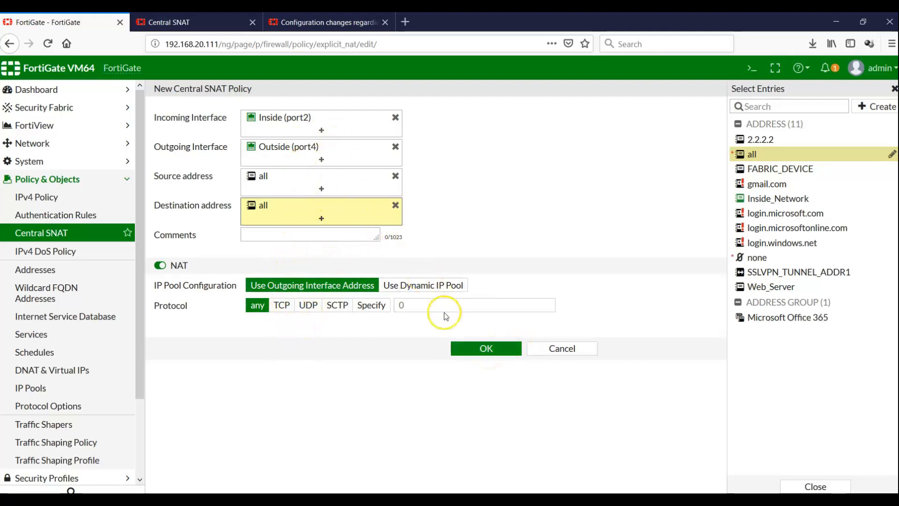
left_click(481, 349)
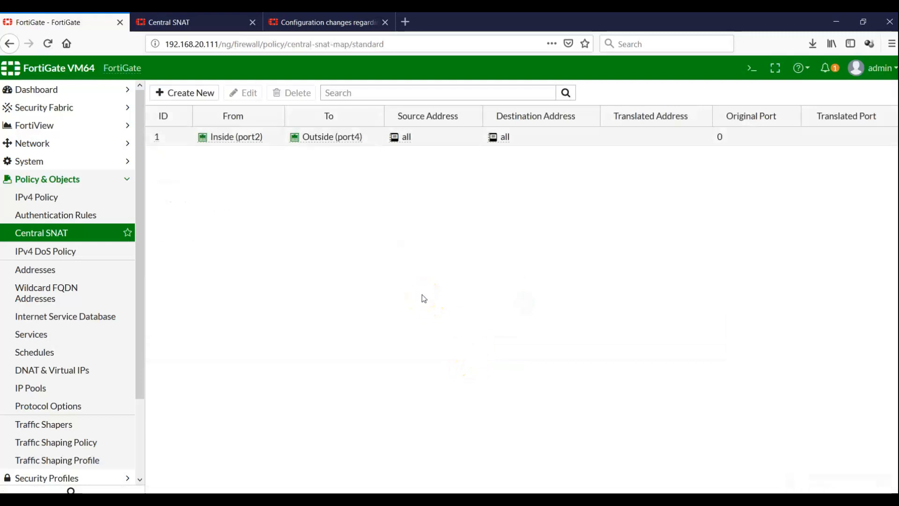
Open the In_Out IPv4 policy, examine how its Firewall / Network Options handle NAT, and close it with its settings kept.
left_click(48, 202)
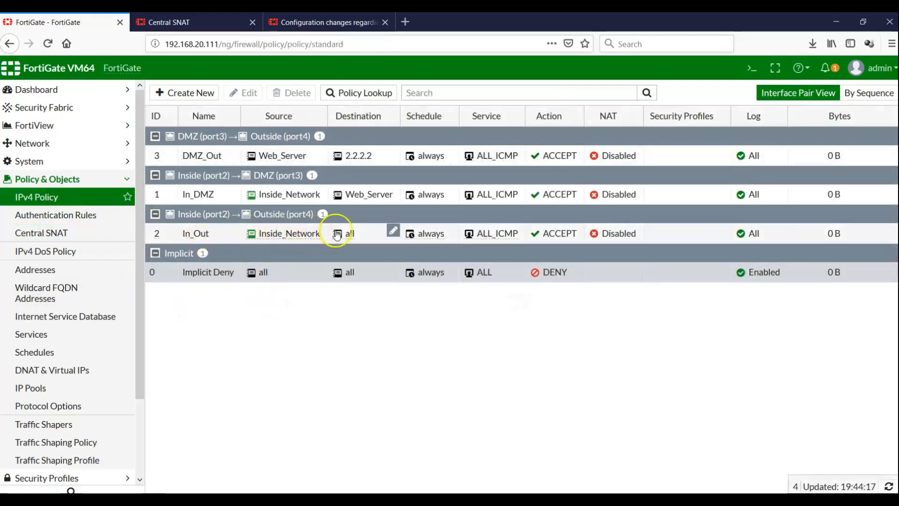
double_click(209, 234)
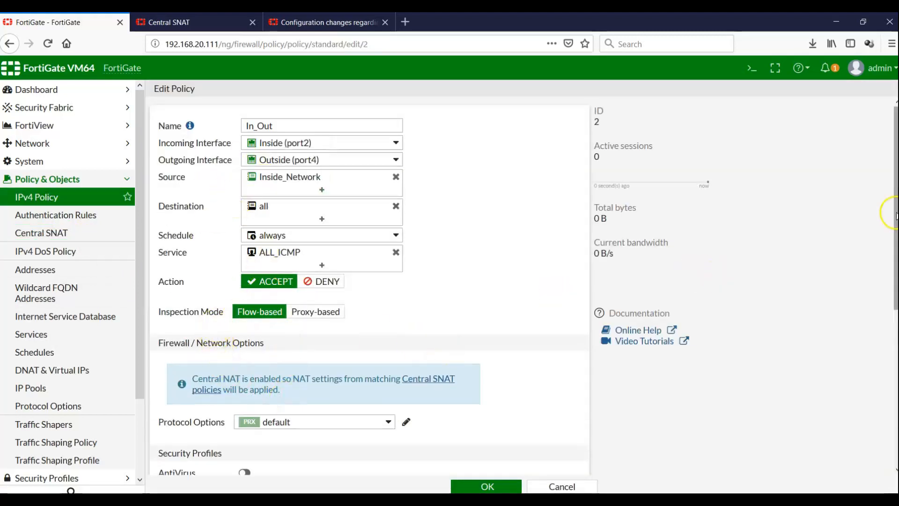
left_click_drag(895, 216, 895, 365)
scroll(868, 192, "up", 5)
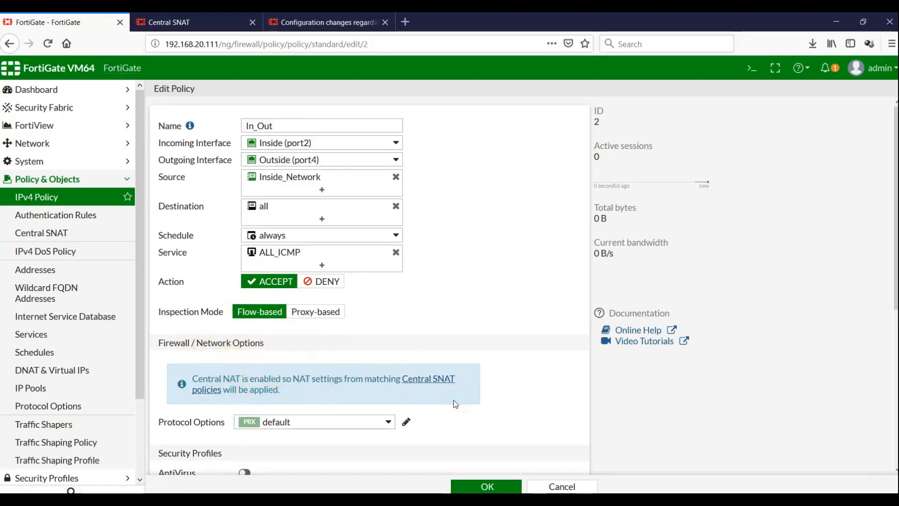
left_click(497, 487)
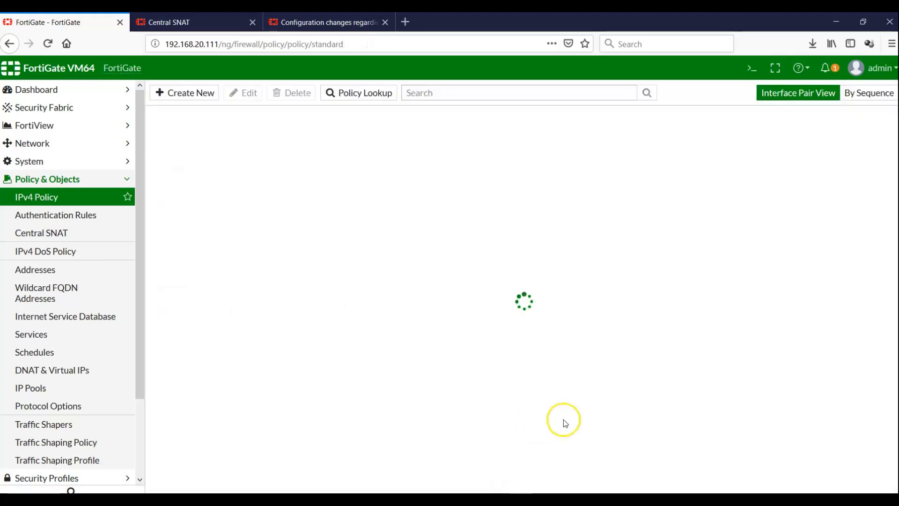
Switch to the Win10 remote console and enter ping 2.2.2.2 -t at its command prompt without running it.
key("alt+Tab")
left_click(439, 327)
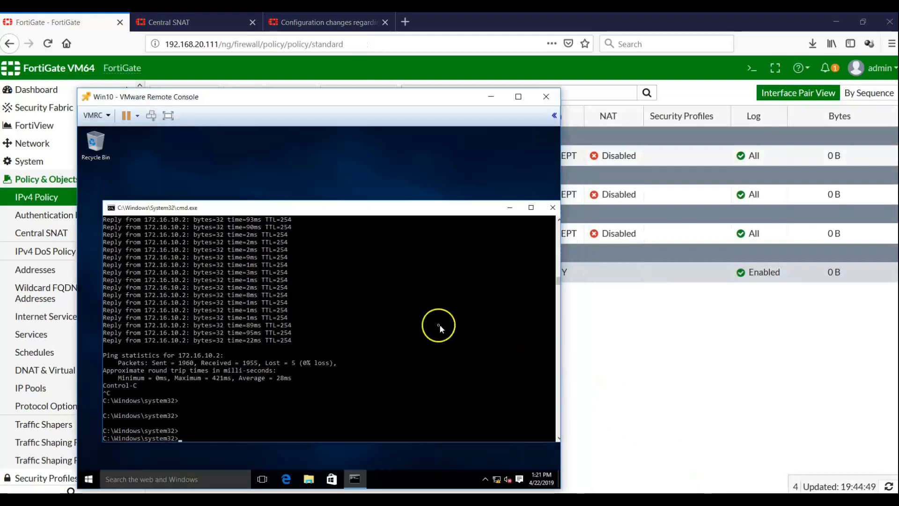
key("Return")
key("Return")
key("Return")
key("Return")
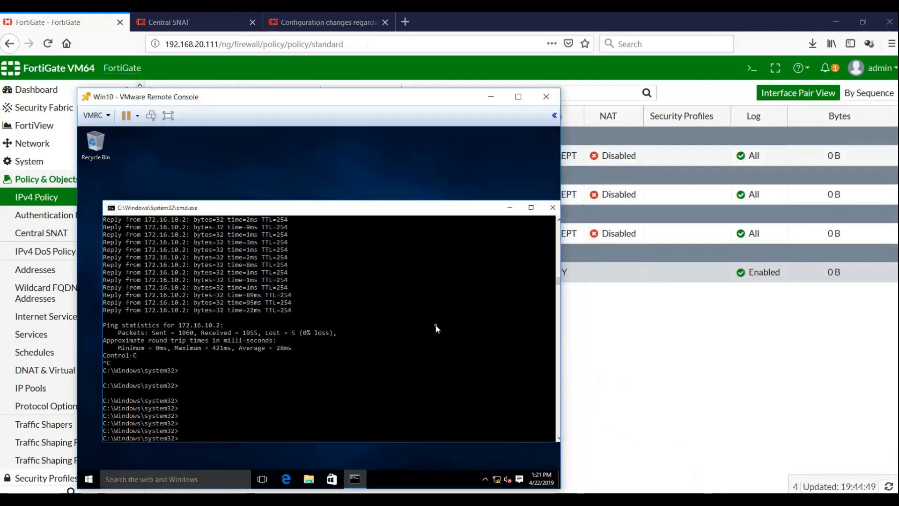
type("ping")
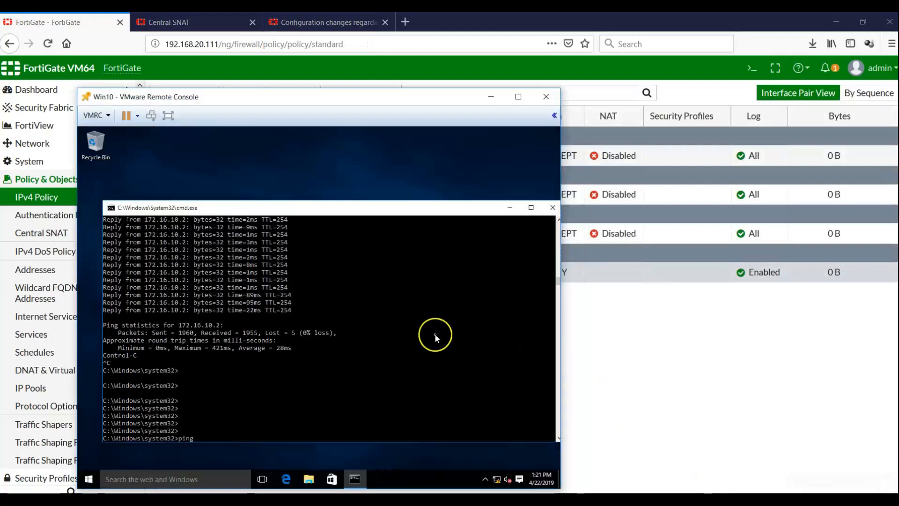
type(" 2.2.2.2 -t")
Check the Outside router's loopback address in the fortigatenew.PNG network diagram, then minimize the diagram.
left_click(677, 488)
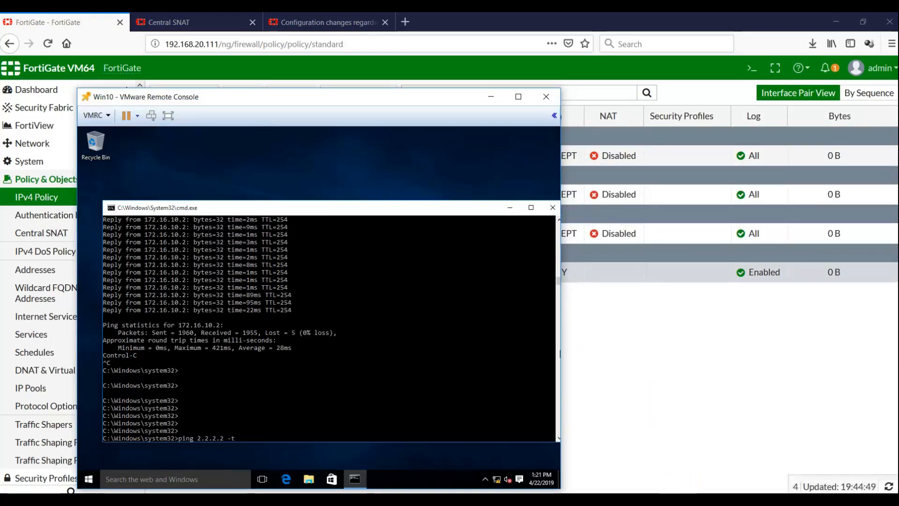
key("alt+Tab")
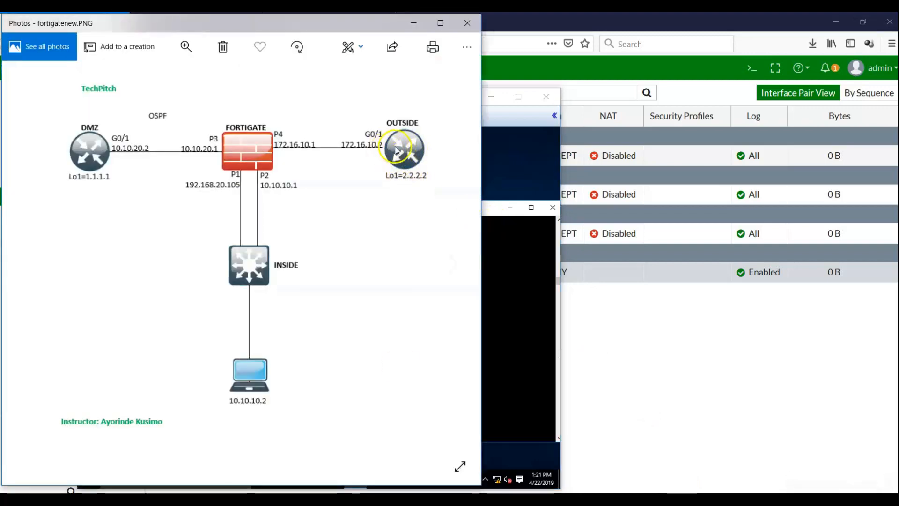
left_click(414, 23)
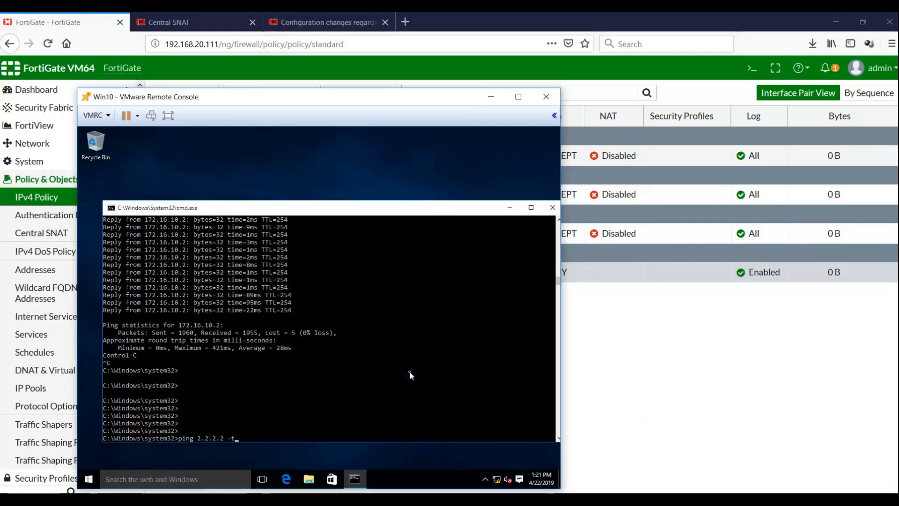
Clear the pending command in the Win10 command prompt and start a continuous ping with ping 2.2.2.2 -t.
left_click(370, 389)
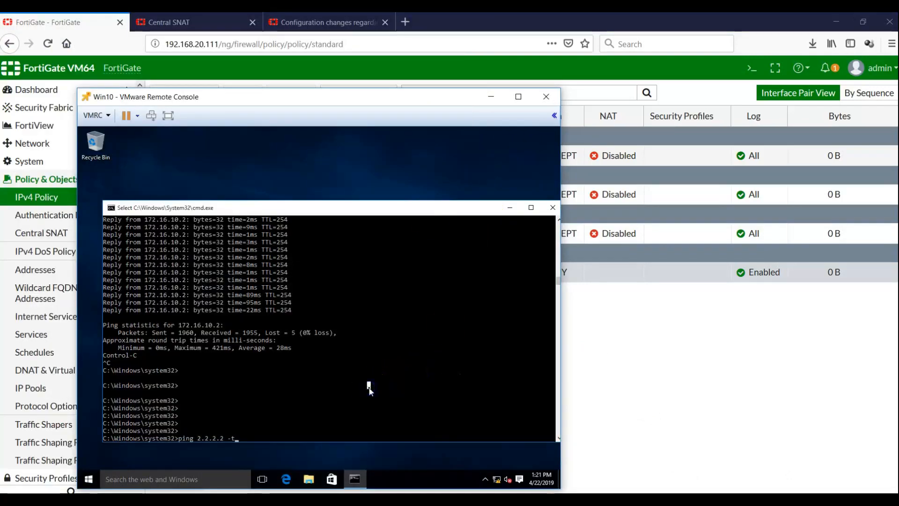
left_click(380, 349)
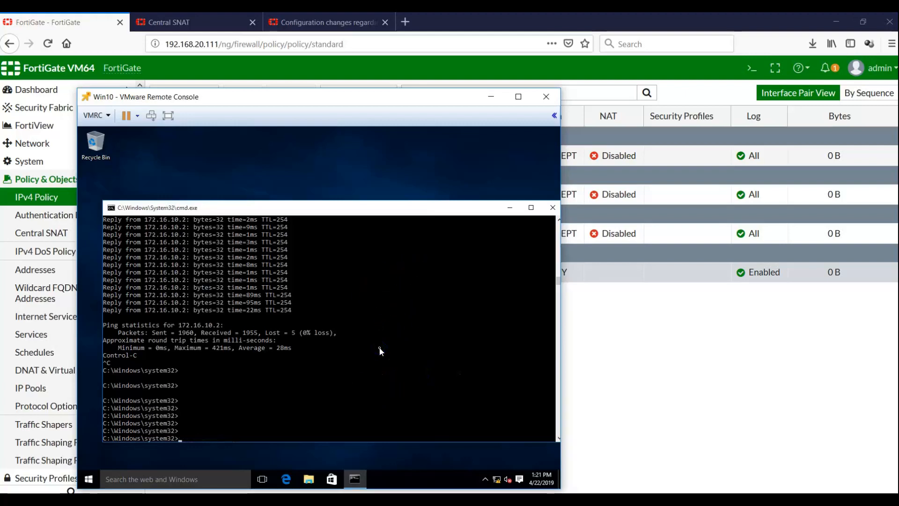
key("Return")
key("Return")
key("Return")
key("Return")
key("Return")
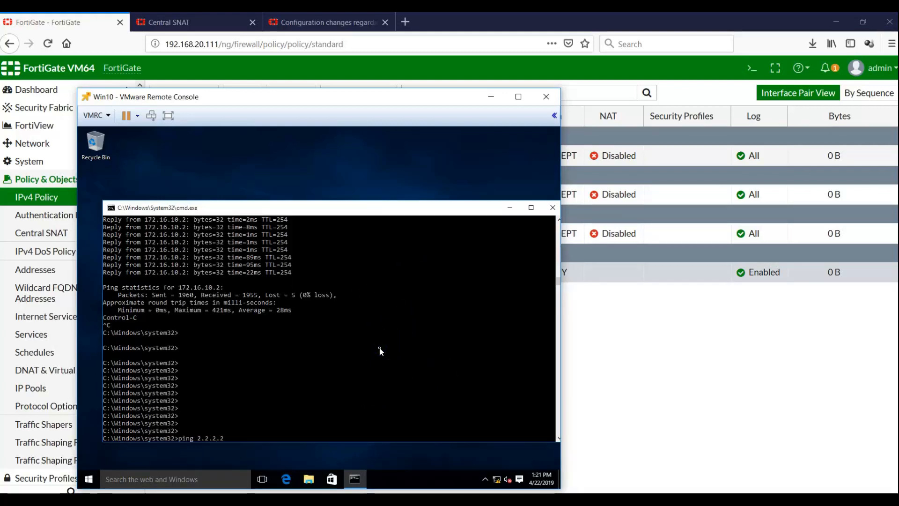
key("Return")
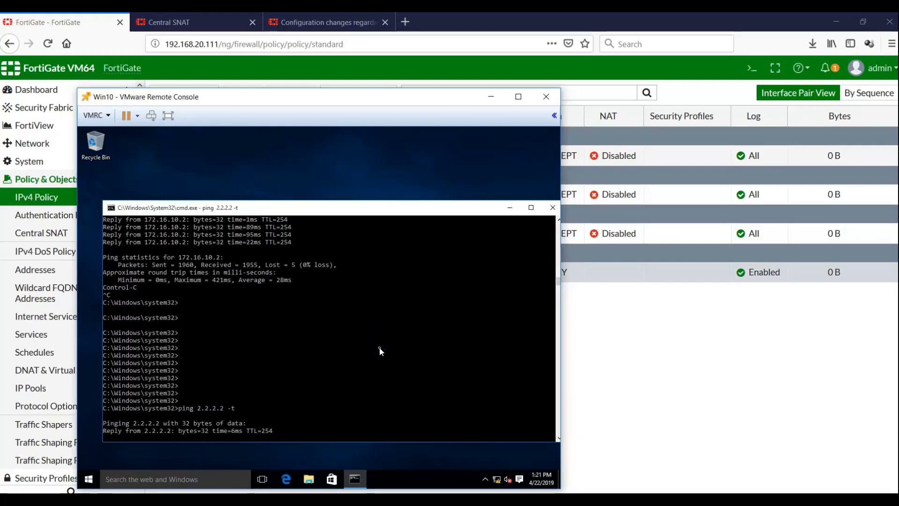
Return to the FortiGate web interface, open the Forward Traffic log, and set its log source to Memory.
left_click(654, 399)
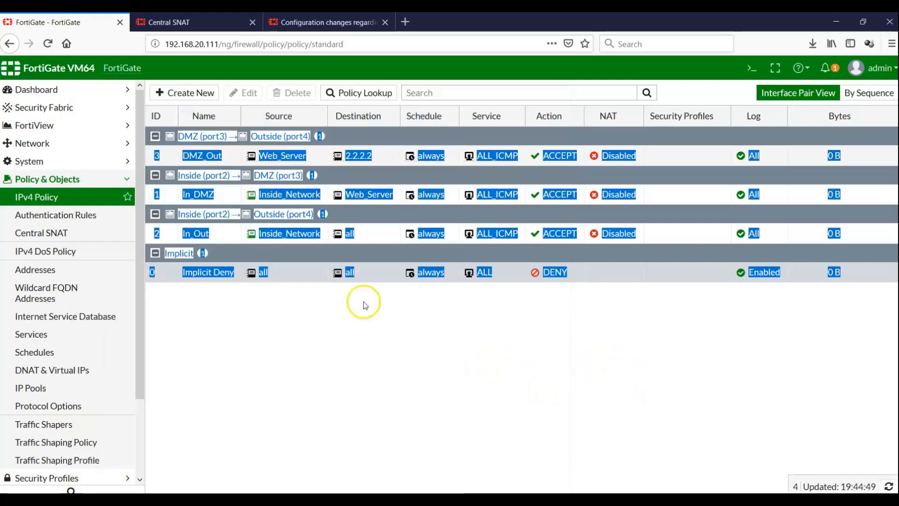
left_click_drag(140, 312, 151, 421)
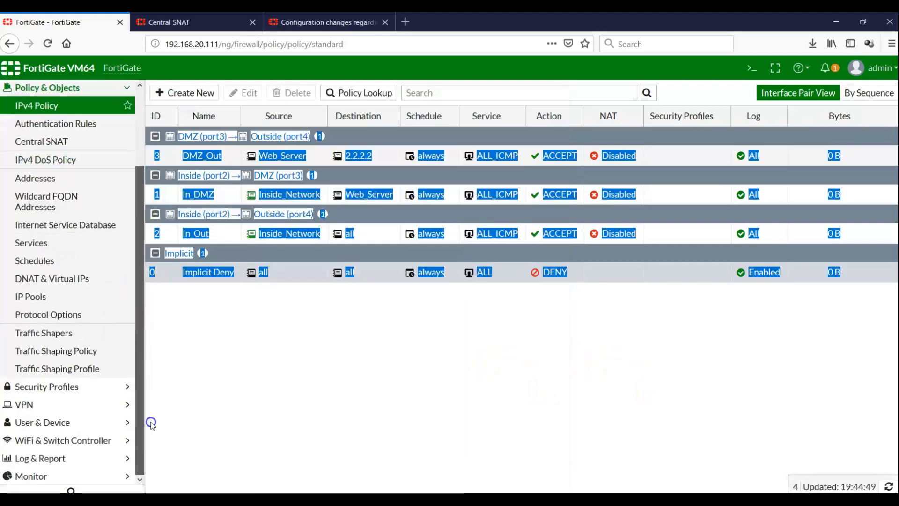
left_click(44, 458)
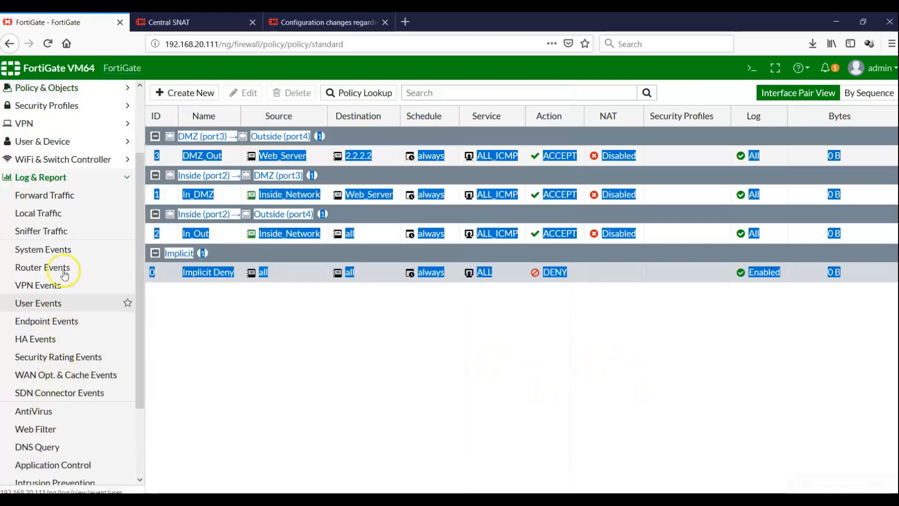
left_click(43, 196)
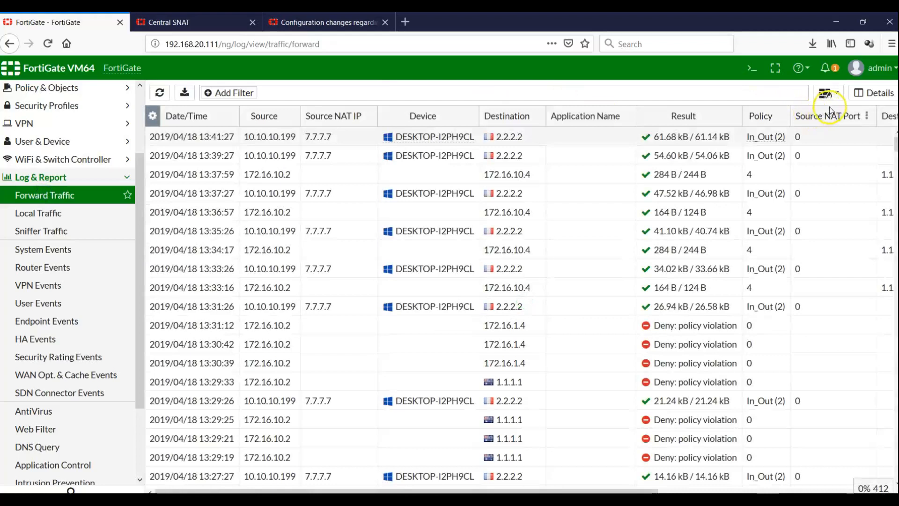
left_click(838, 94)
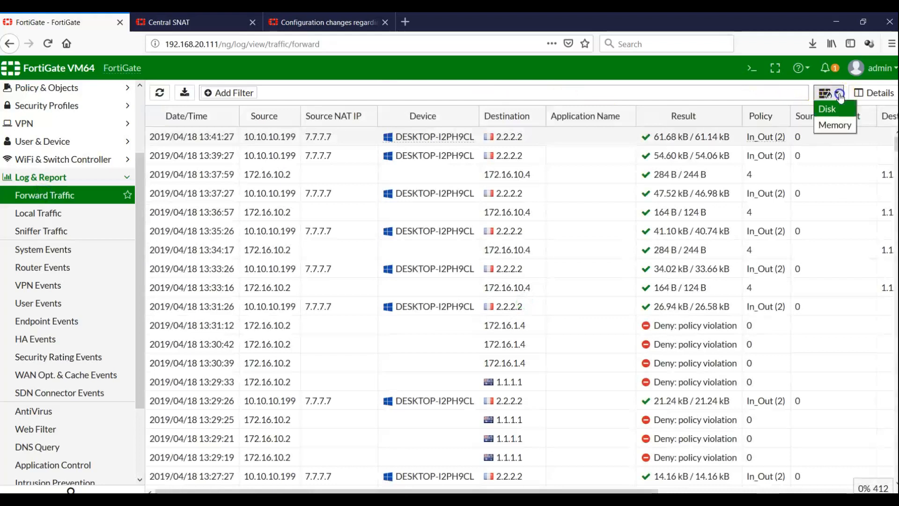
left_click(836, 125)
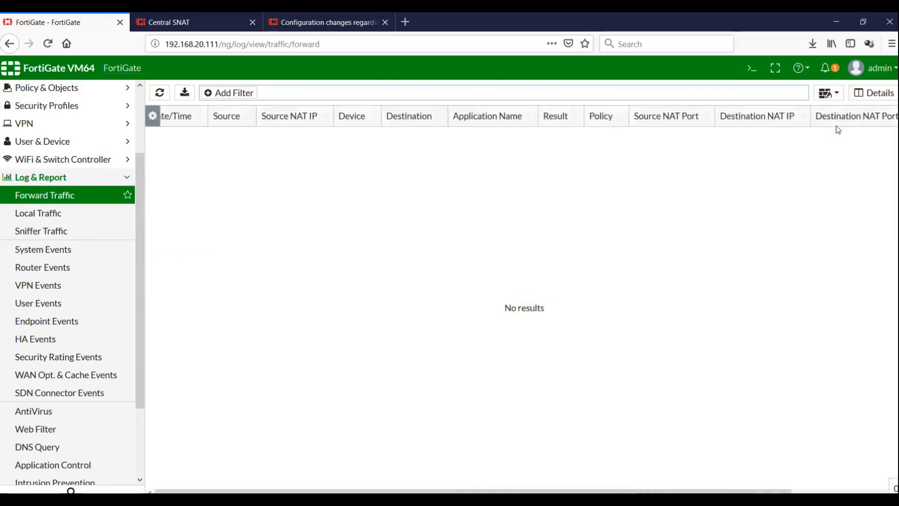
Refresh the memory-based Forward Traffic log repeatedly to look for entries from the running ping.
left_click(159, 93)
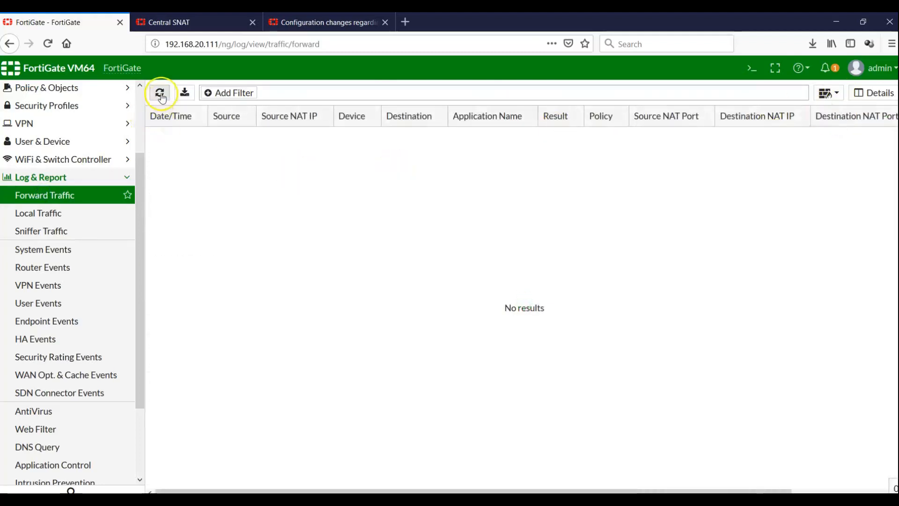
left_click(160, 93)
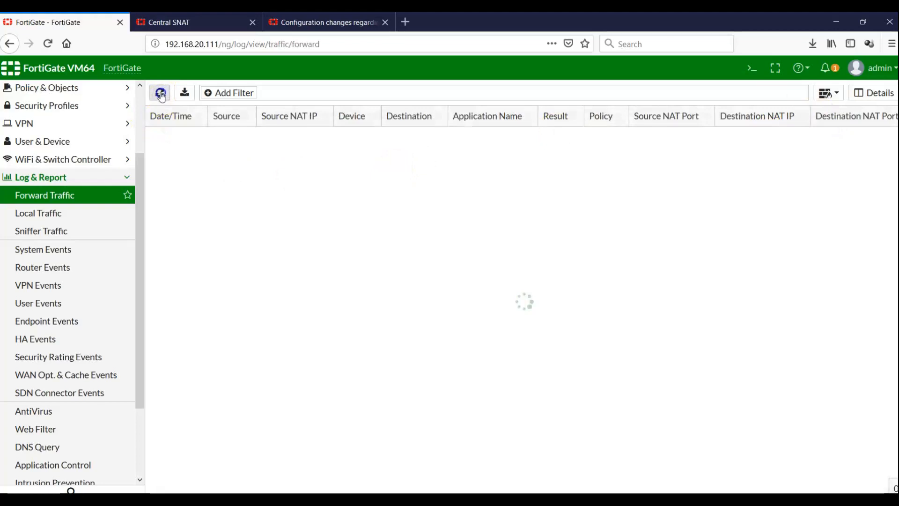
left_click(160, 94)
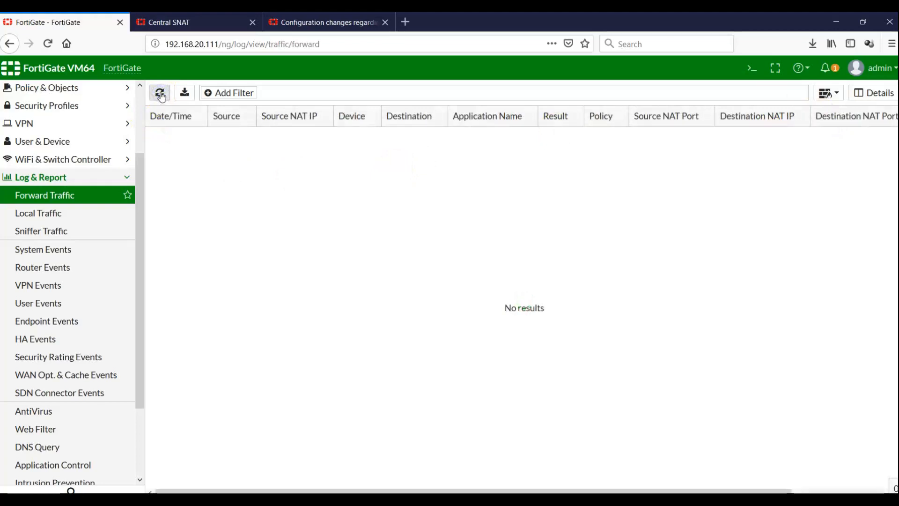
left_click(160, 93)
left_click(160, 94)
left_click(160, 94)
left_click(159, 93)
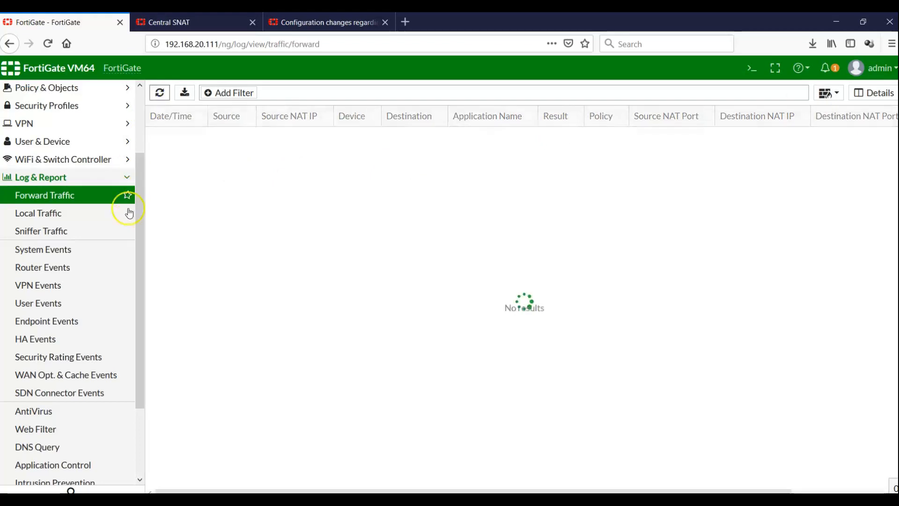
Open All Sessions in FortiView and examine the source NAT address of the ping session to 2.2.2.2.
scroll(139, 218, "up", 5)
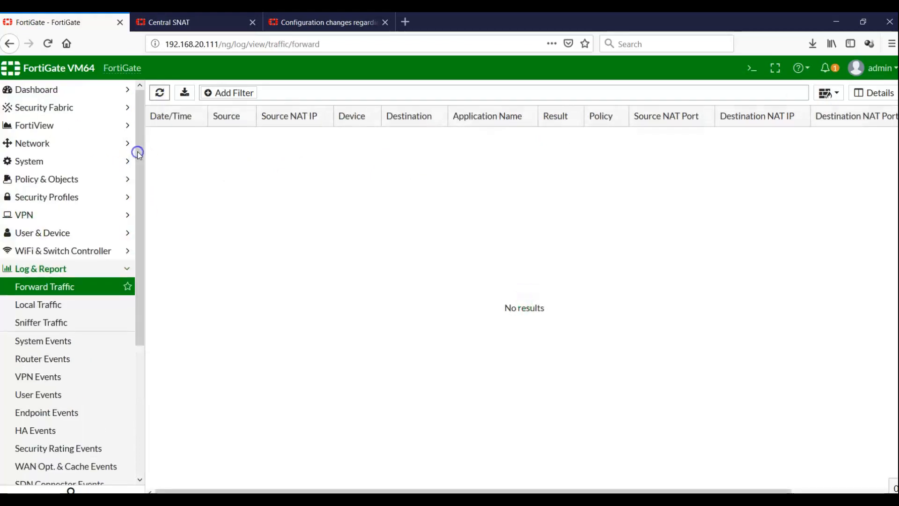
left_click(60, 124)
left_click(52, 252)
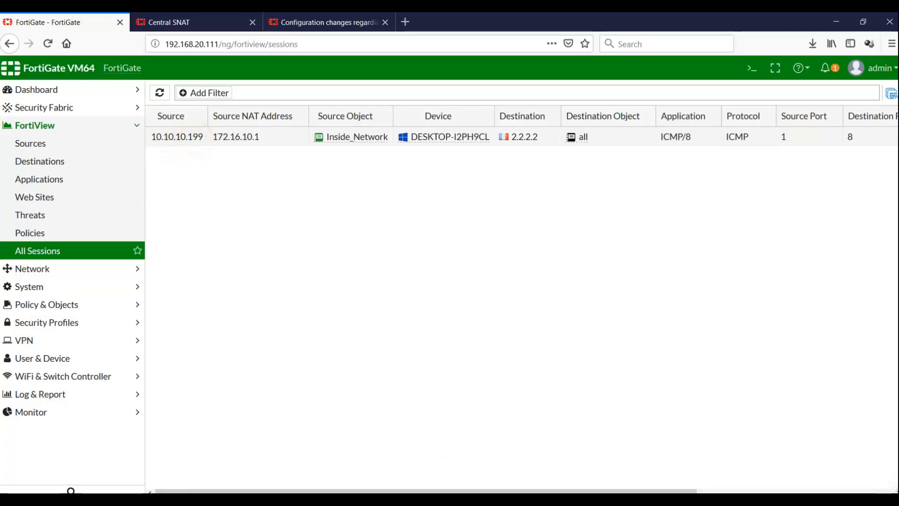
Stop the ping on the Win10 client and run ipconfig, highlighting the IPv4 address of Ethernet1.
key("alt+Tab")
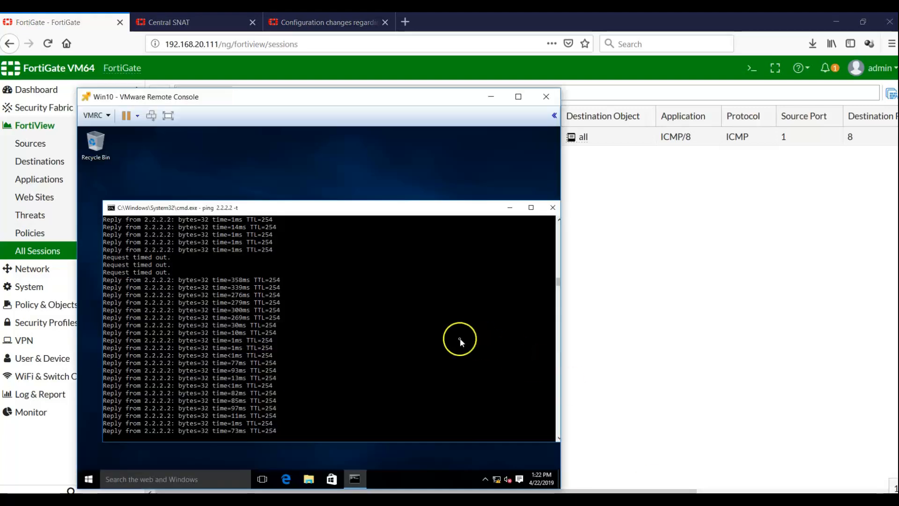
key("ctrl+c")
key("Return")
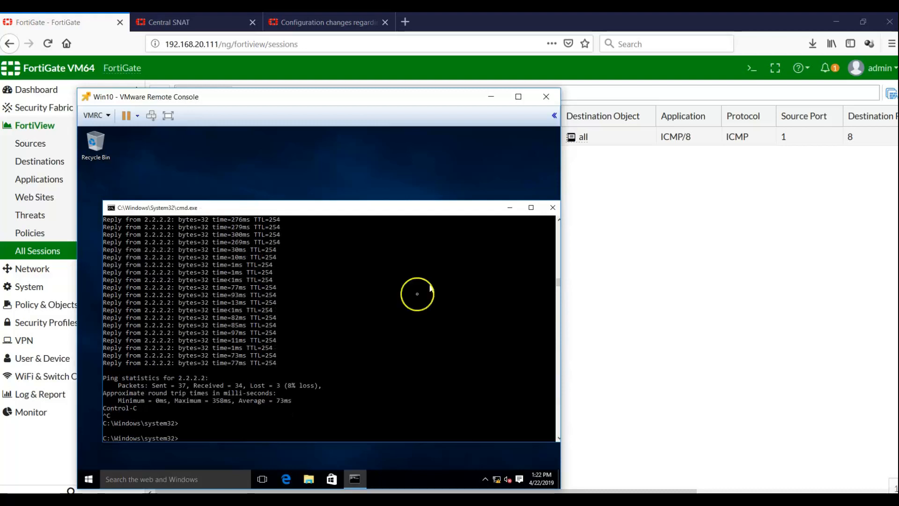
key("Return")
key("Return")
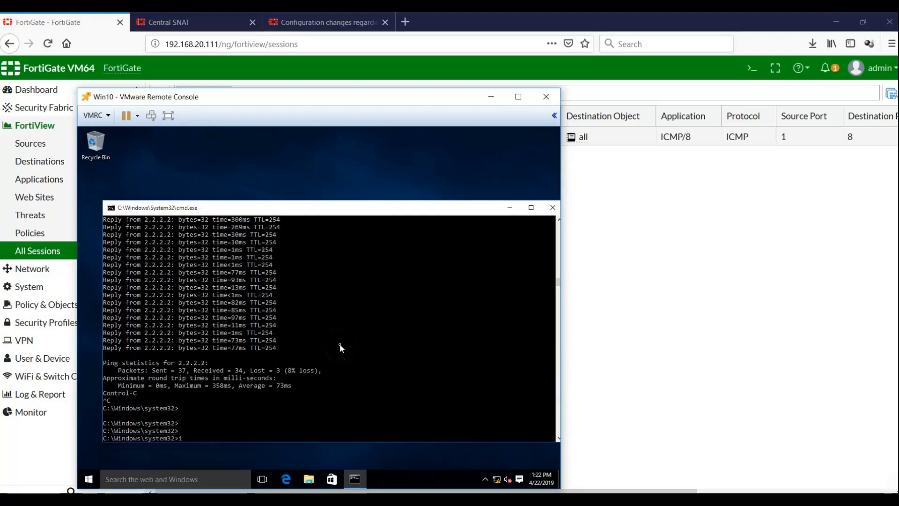
type("ipconfig")
key("Return")
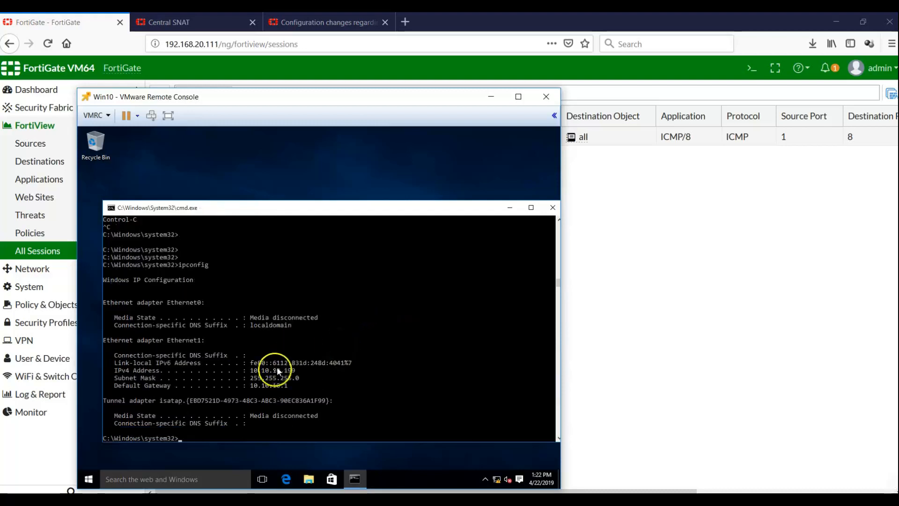
left_click(250, 373)
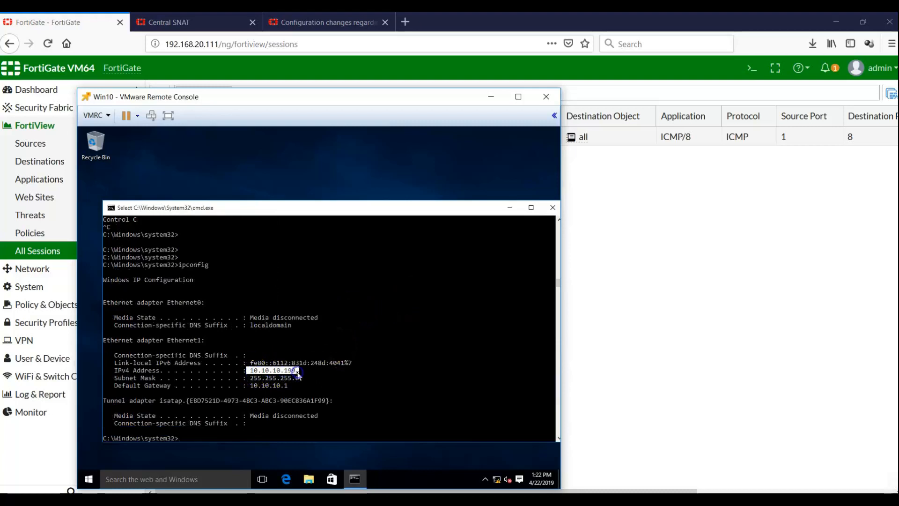
Go back to the FortiGate web interface and reopen the Forward Traffic log.
left_click(641, 293)
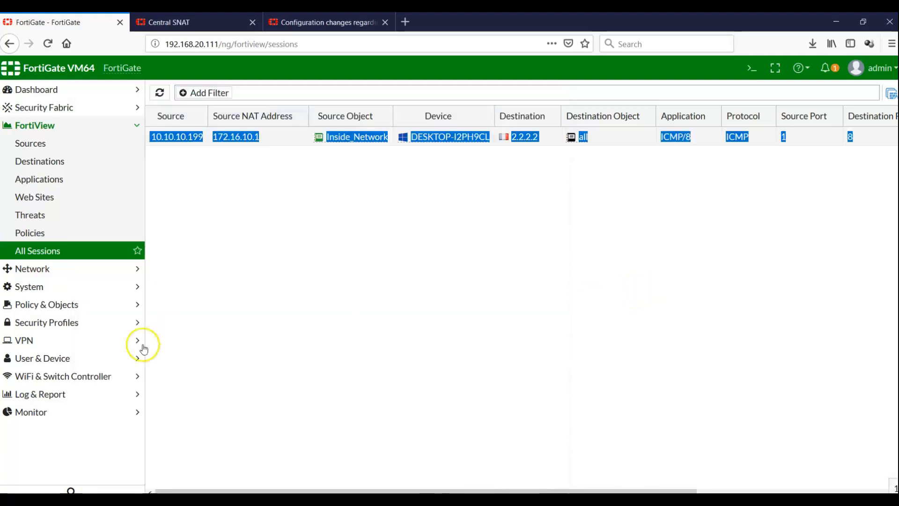
left_click(71, 394)
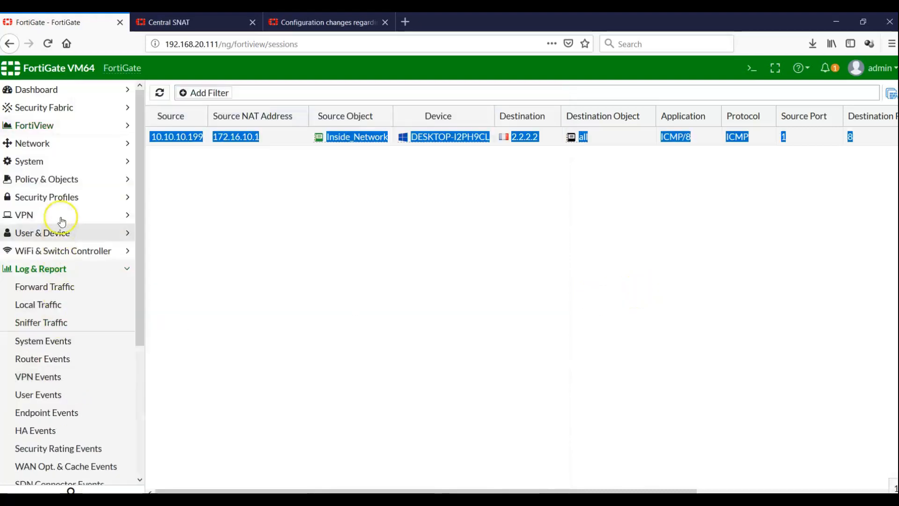
left_click(56, 287)
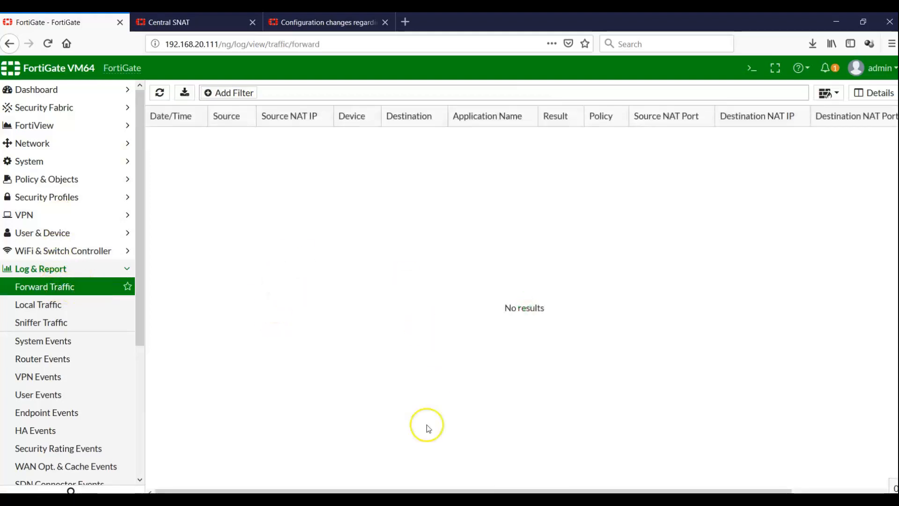
Switch to the Win10 console and rerun the previous ping 2.2.2.2 -t command.
key("alt+Tab")
left_click(496, 354)
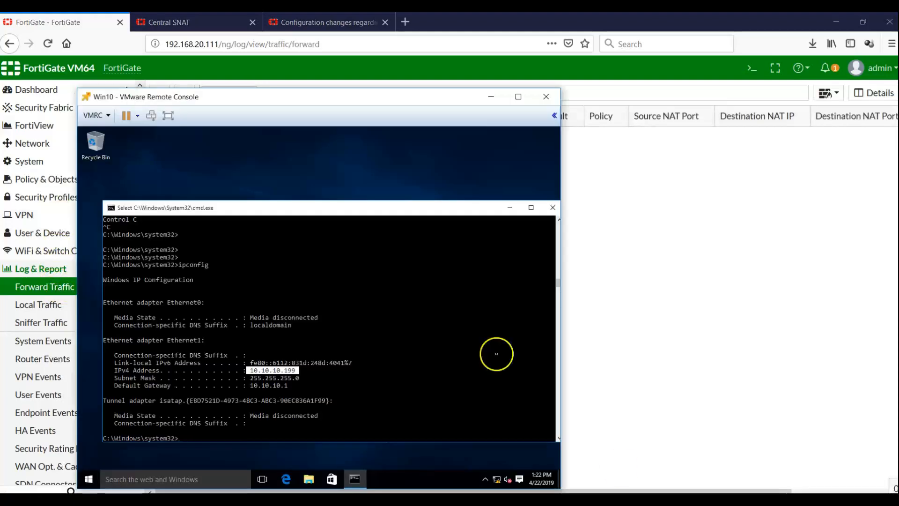
key("Up")
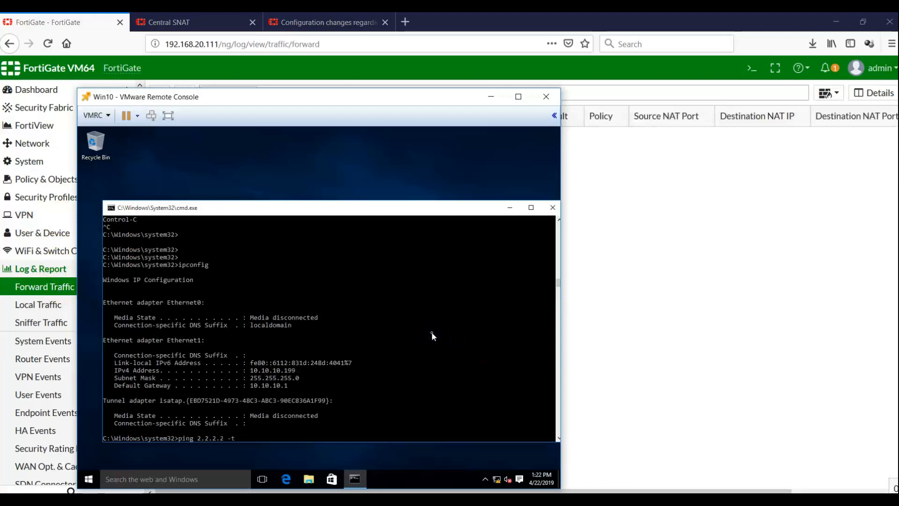
key("Return")
Return to the FortiGate web interface and refresh the Forward Traffic log to check for the restarted ping.
left_click(654, 265)
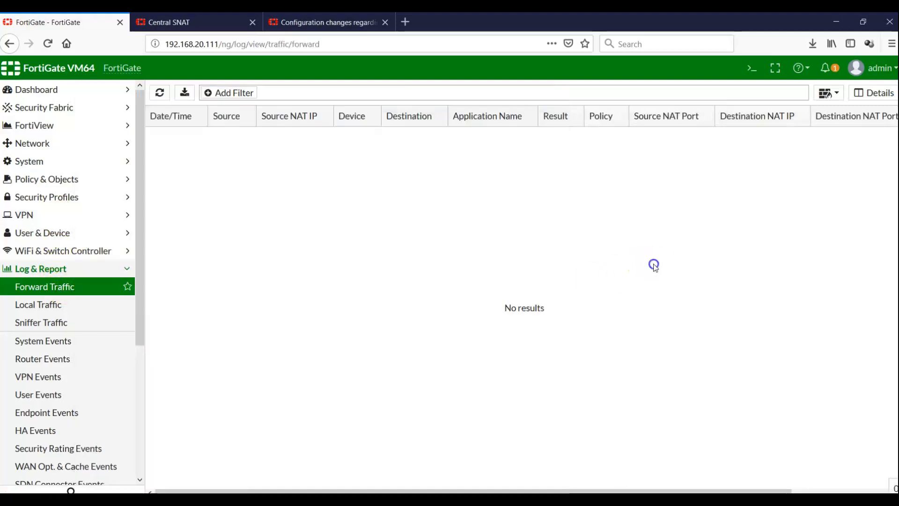
left_click(159, 93)
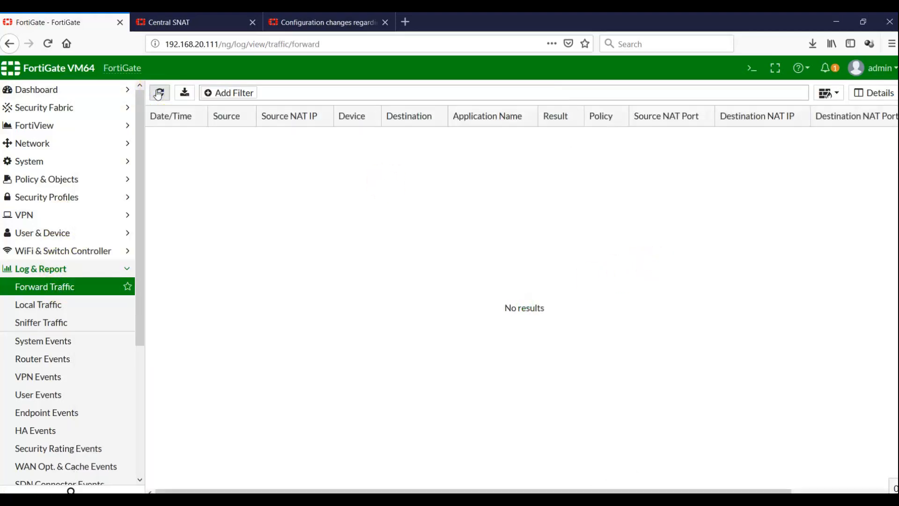
left_click(159, 92)
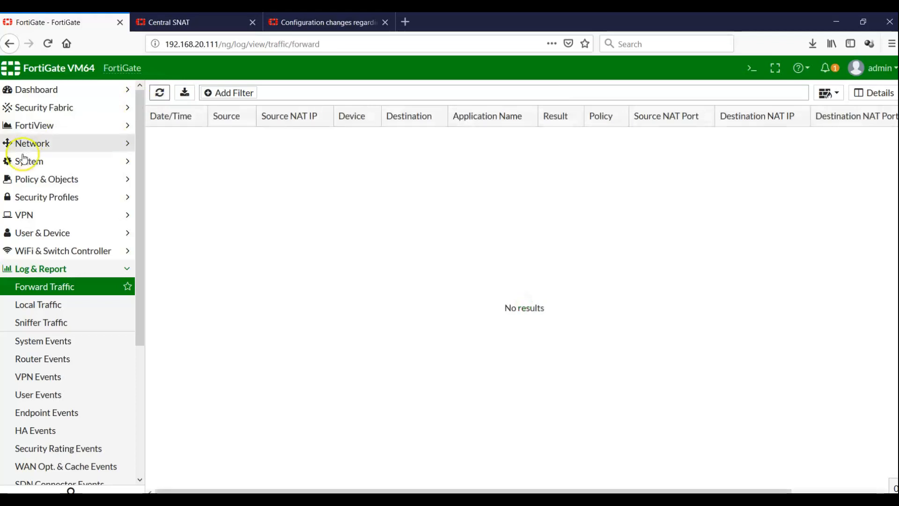
Open the FortiView list of all sessions and compare the ping session's source NAT address with the FortiGate's P4 address in the network diagram.
left_click(34, 127)
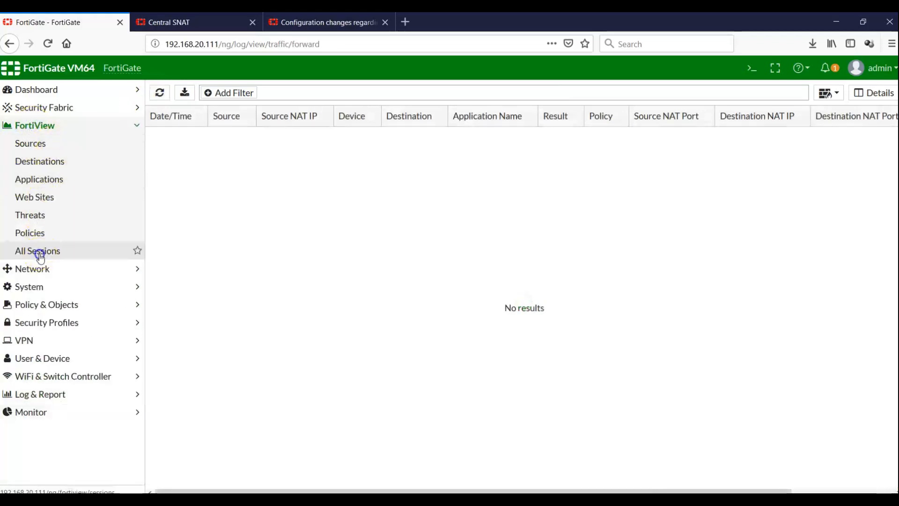
left_click(40, 254)
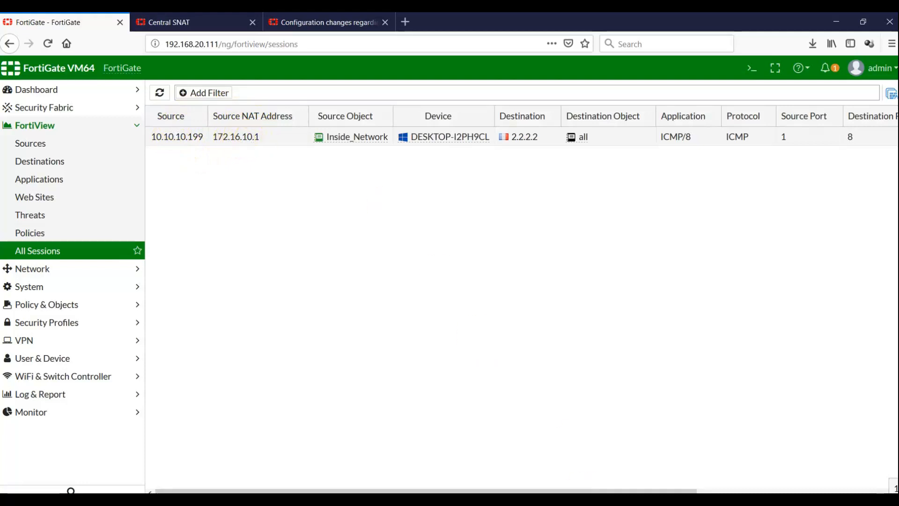
left_click(347, 499)
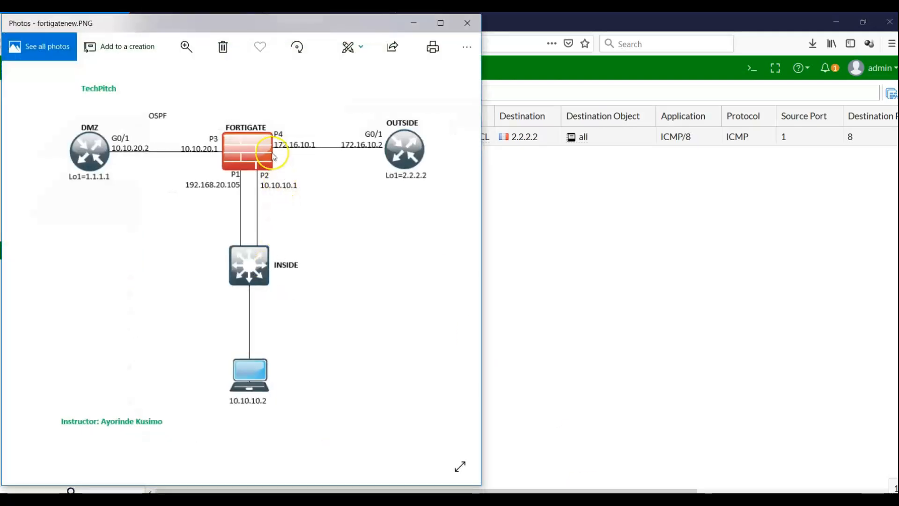
left_click(643, 298)
left_click(285, 140)
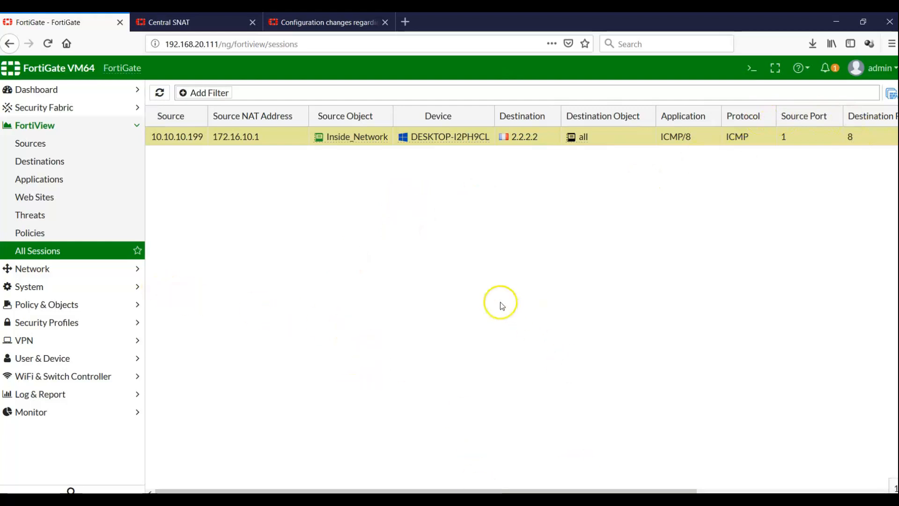
Open the Forward Traffic log and examine the source NAT IP and policy of the ping entry to 2.2.2.2.
left_click(52, 398)
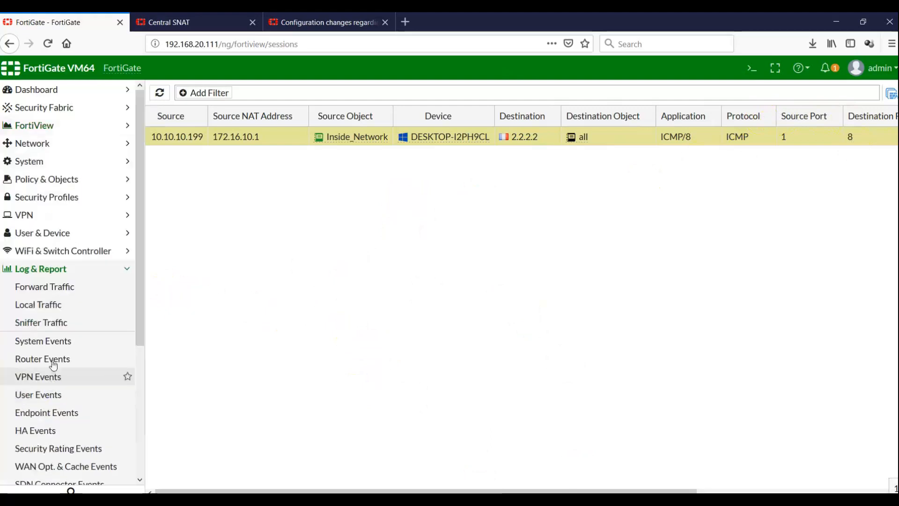
left_click(56, 289)
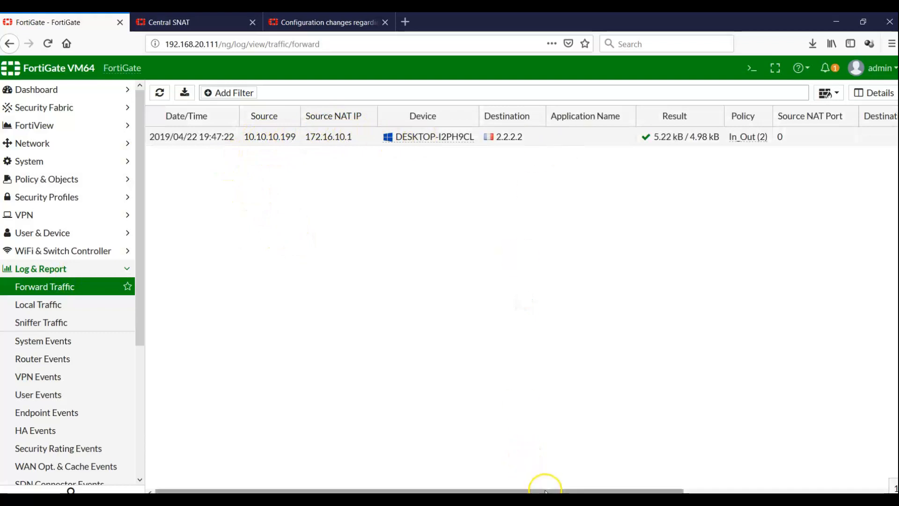
left_click_drag(545, 491, 437, 467)
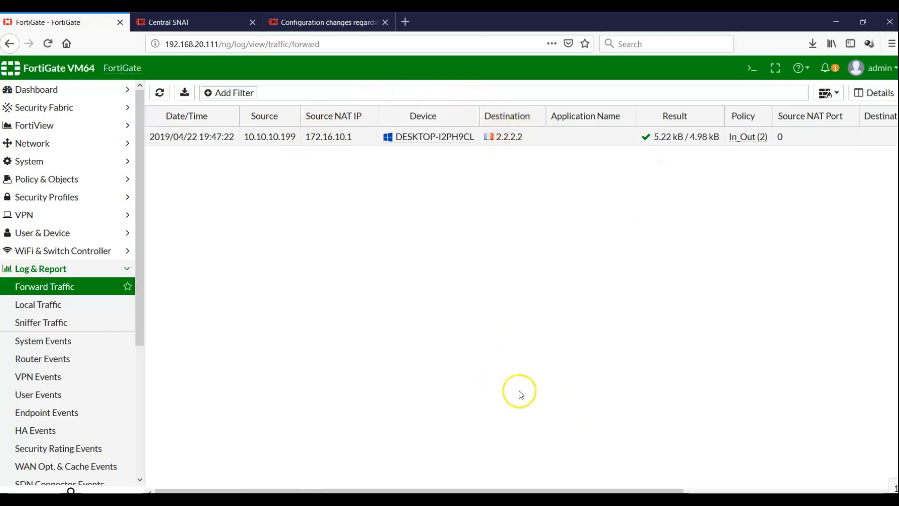
Create an Overload IP pool named nat_pool with the external IP range 172.16.10.100 - 172.16.10.100.
left_click(66, 181)
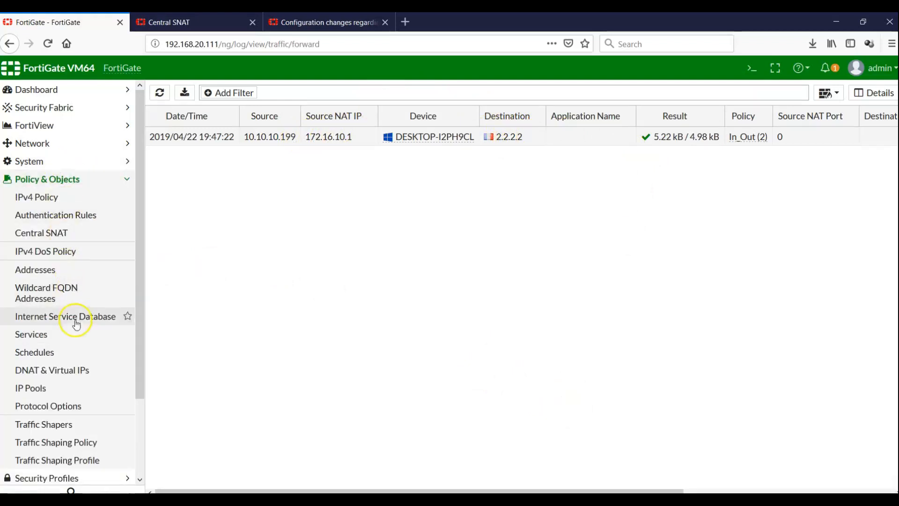
left_click(53, 373)
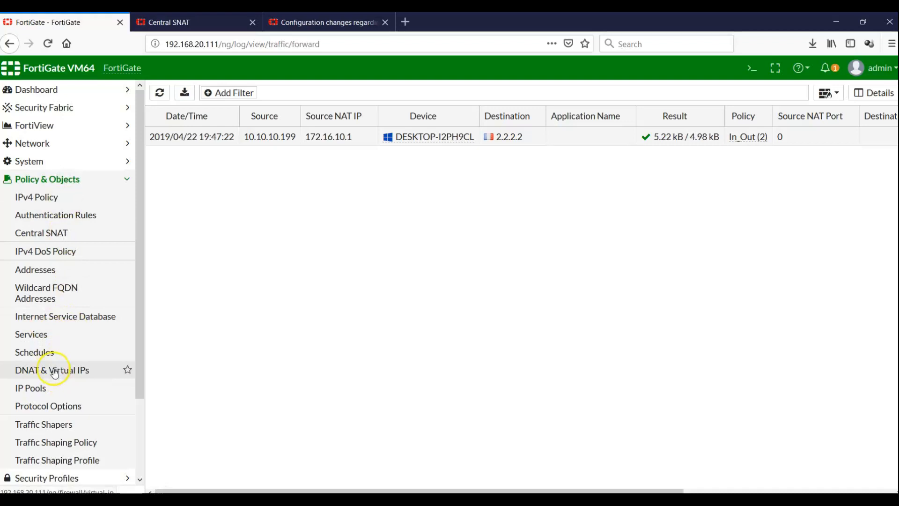
left_click(38, 390)
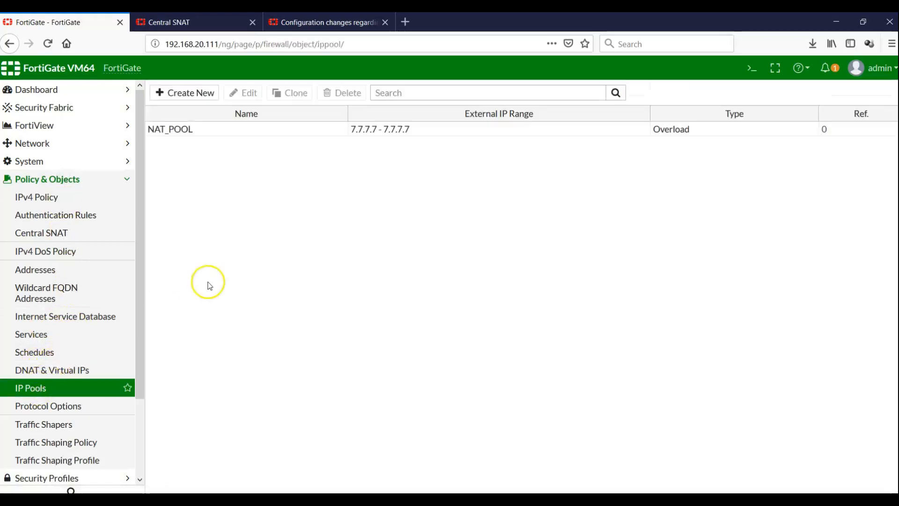
left_click(191, 93)
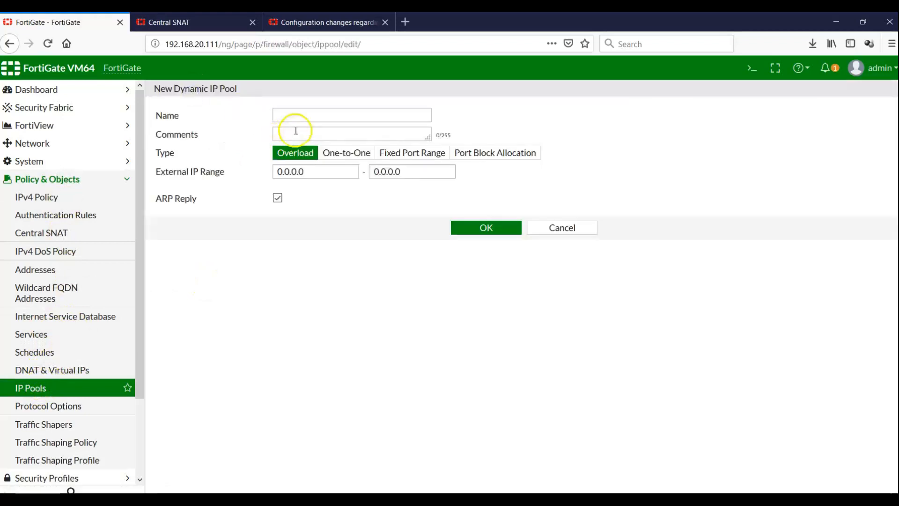
left_click(313, 117)
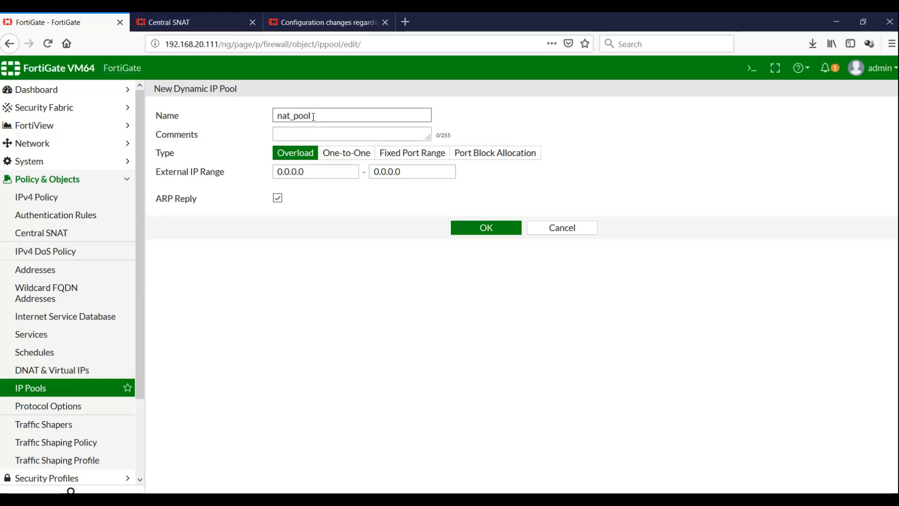
left_click(311, 171)
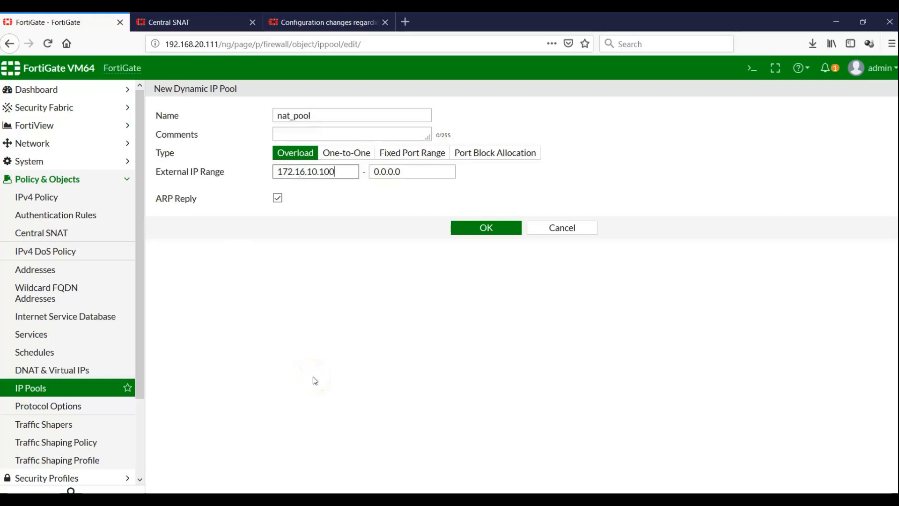
left_click(423, 172)
type("172.16.1")
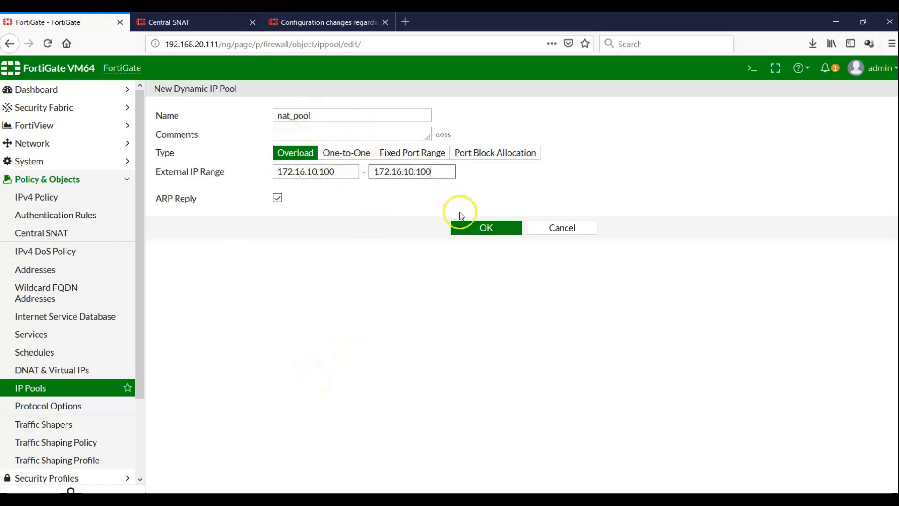
left_click(470, 230)
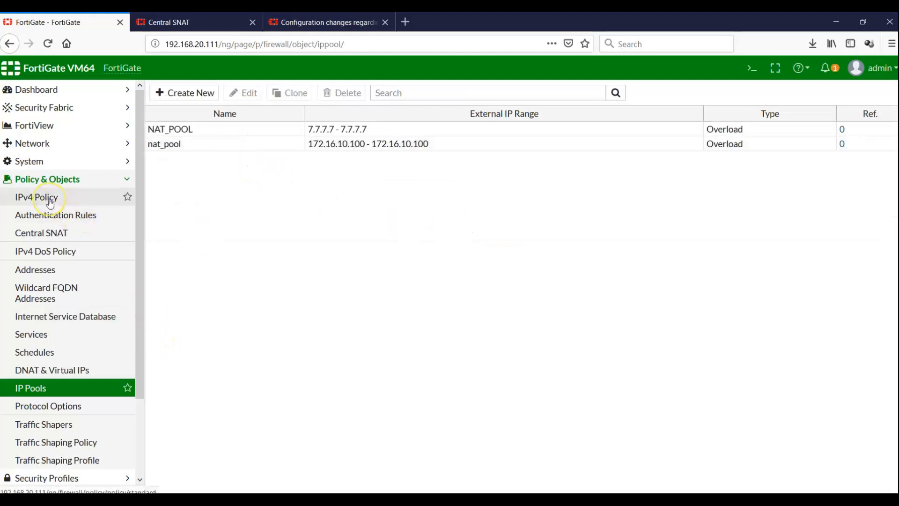
Edit the Inside (port2) to Outside (port4) central SNAT policy to use the dynamic IP pool nat_pool.
left_click(58, 233)
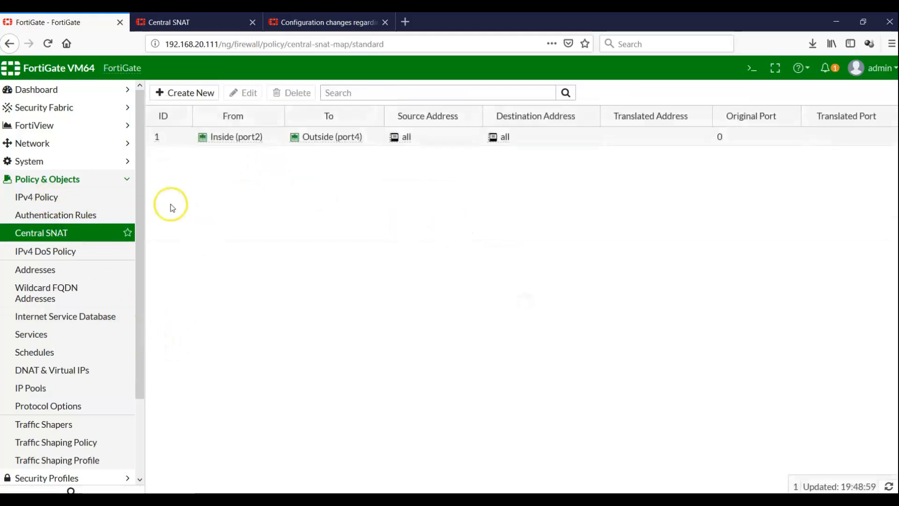
double_click(244, 136)
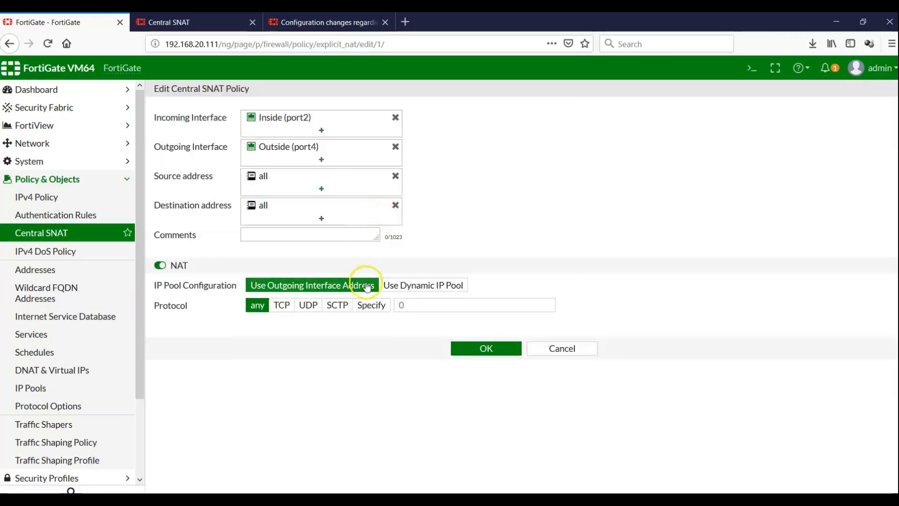
left_click(409, 287)
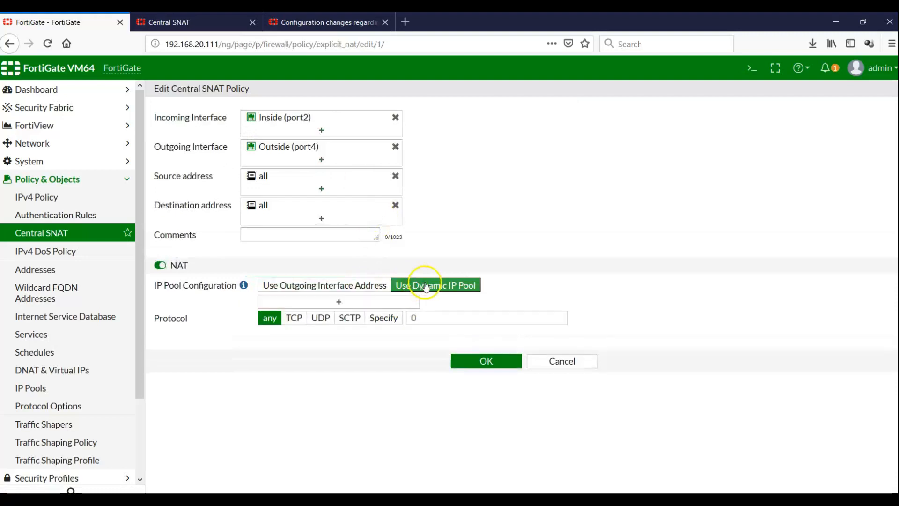
left_click(317, 287)
left_click(340, 303)
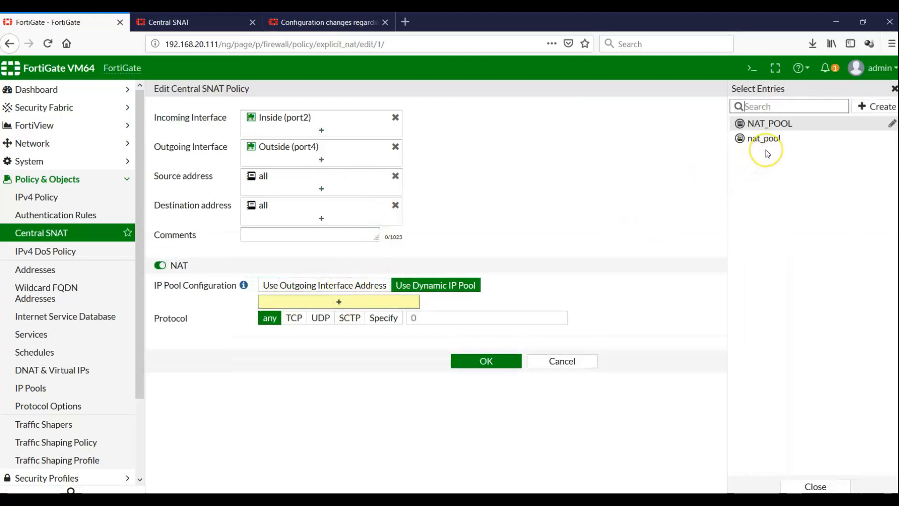
left_click(764, 139)
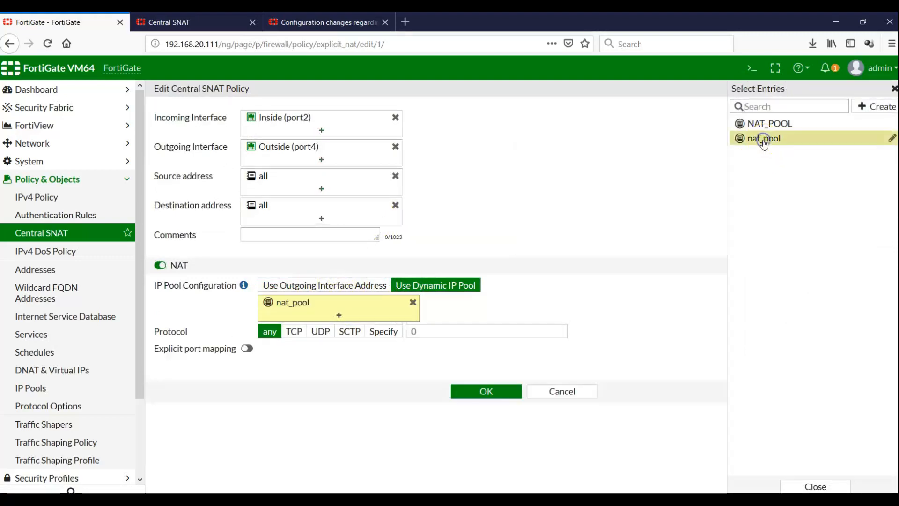
left_click(495, 394)
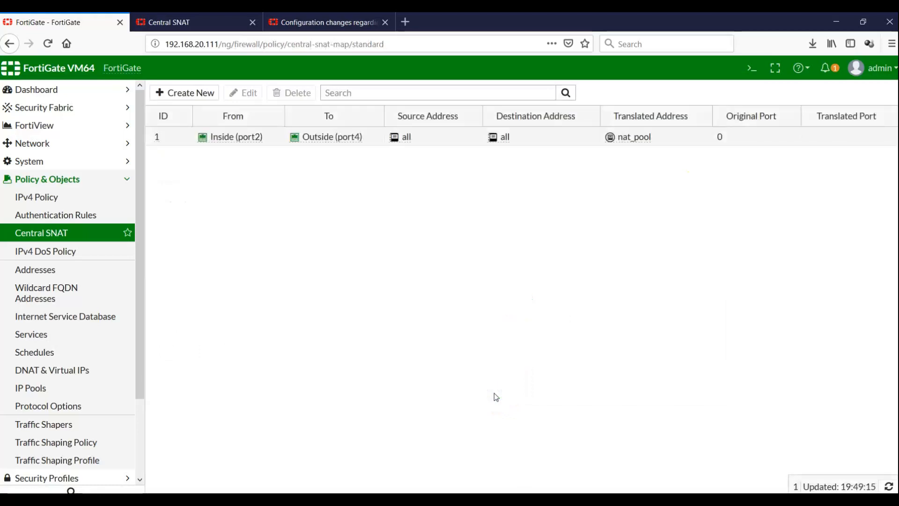
Switch to the Win10 console, move its window clear of the FortiGate navigation, and check the running ping.
left_click(586, 471)
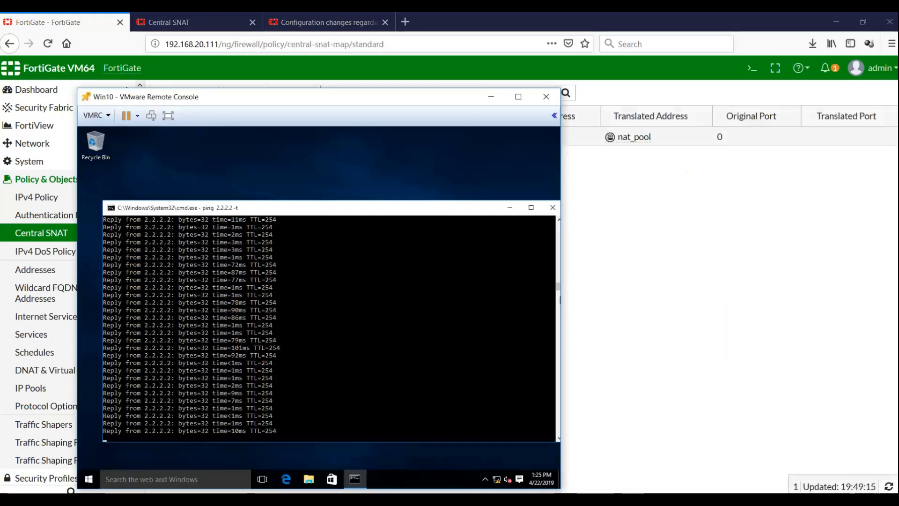
left_click(438, 360)
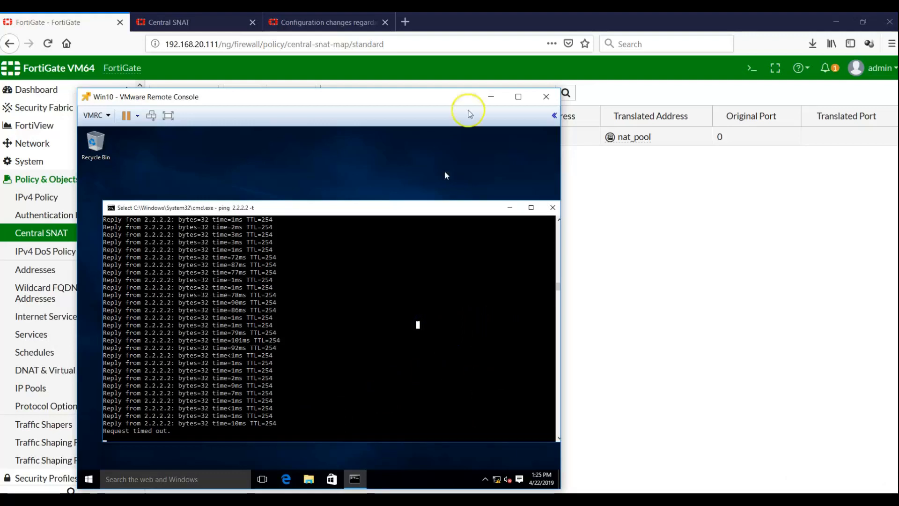
left_click_drag(416, 102, 753, 75)
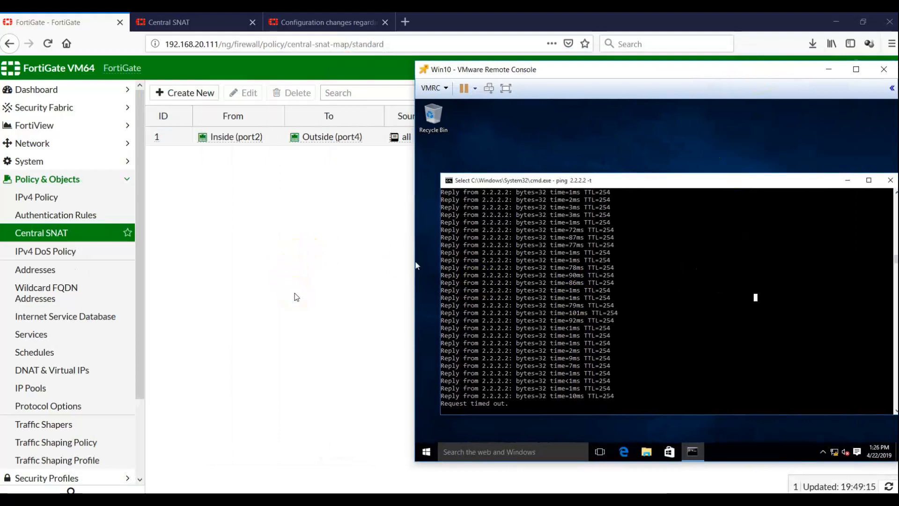
left_click(635, 362)
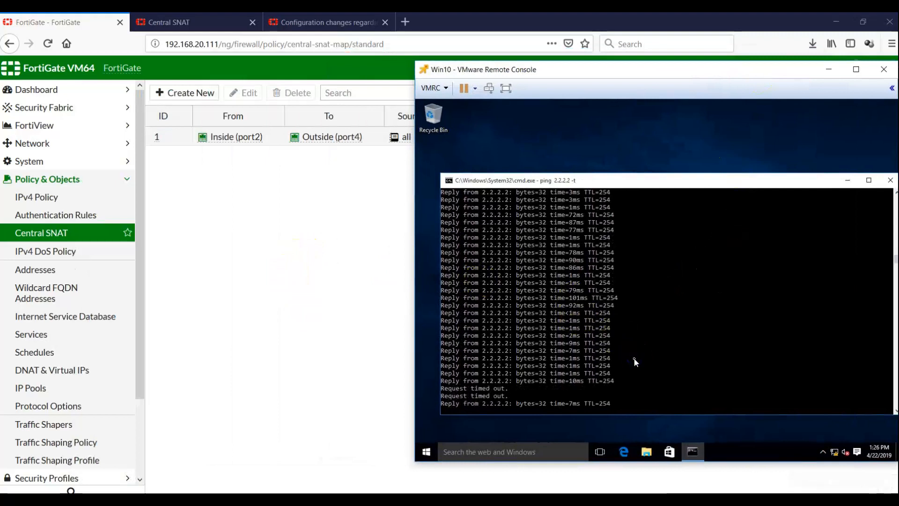
Stop the running ping on the Win10 client and start a new continuous one with ping 2.2.2.2 -t.
key("ctrl+c")
key("Return")
key("Return")
key("Return")
key("Return")
key("Return")
key("Return")
key("Return")
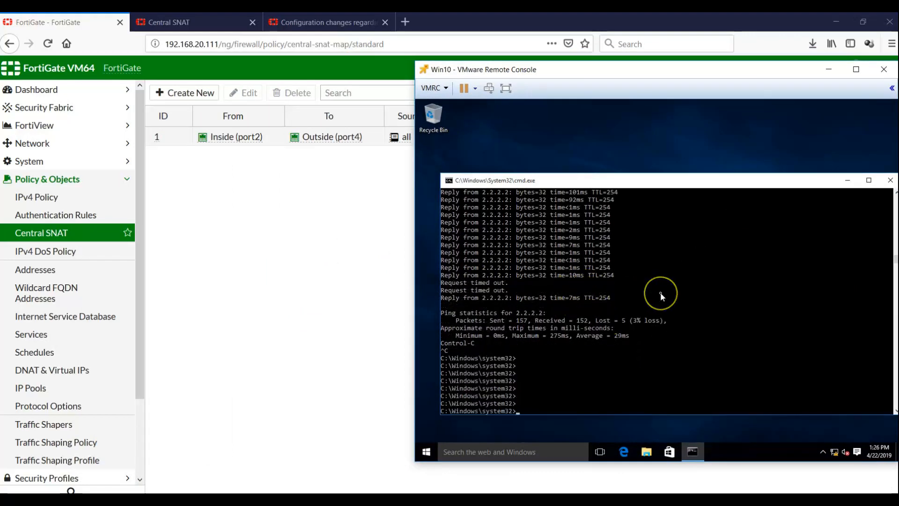
type("ping 2.2.2.2 -t")
key("Return")
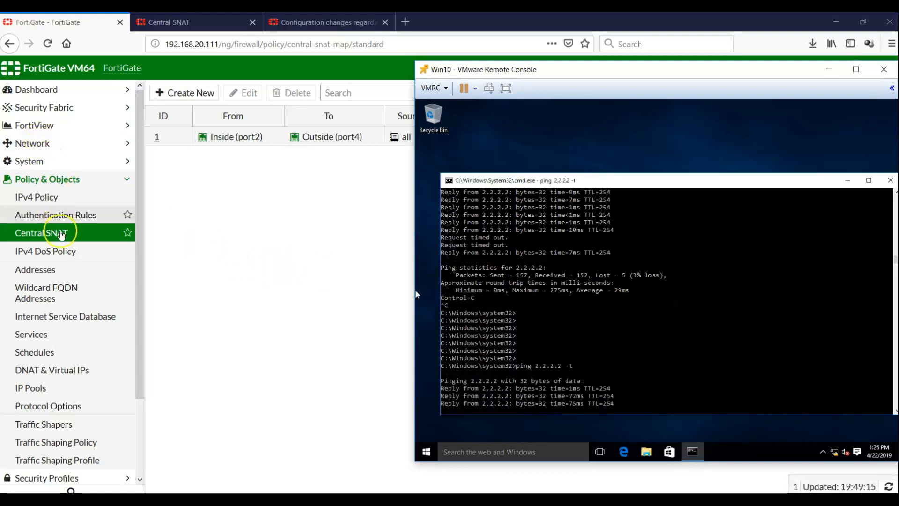
Return to the FortiGate web interface, open all FortiView sessions, and check the new ping's source NAT address against the network diagram.
left_click(44, 134)
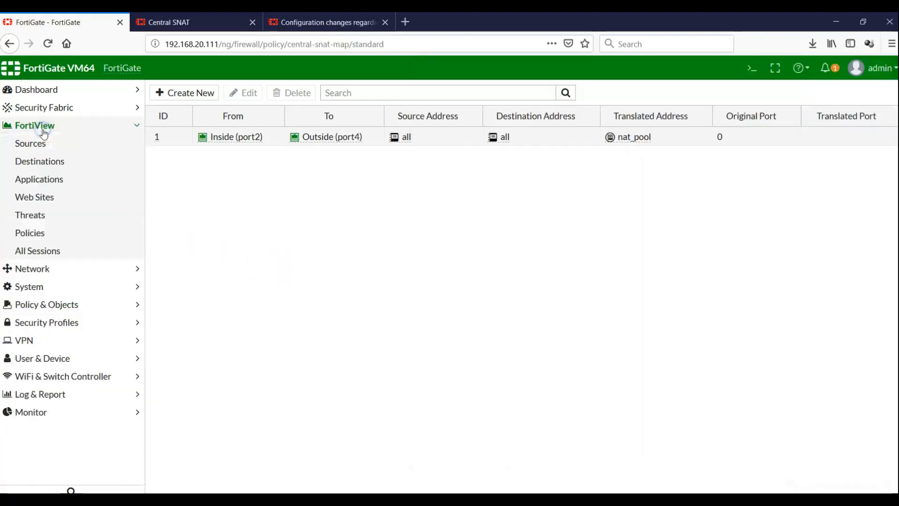
left_click(45, 252)
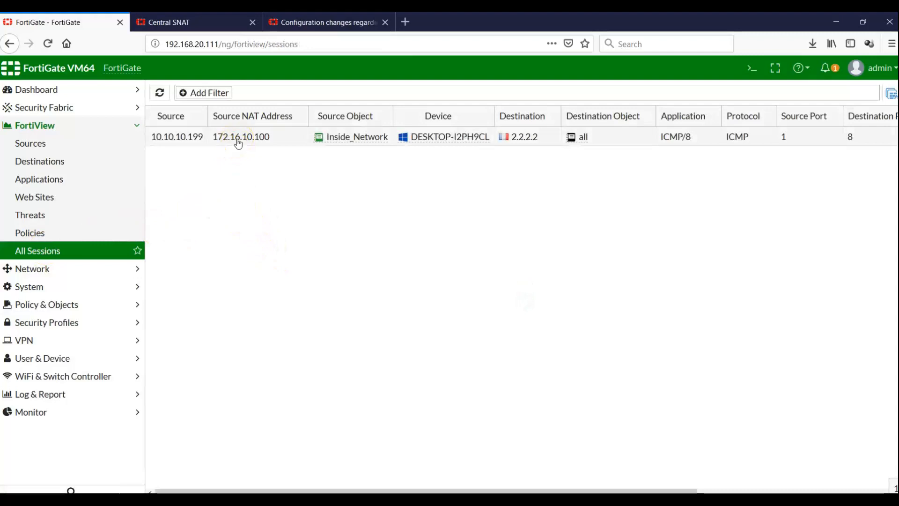
left_click(200, 143)
left_click(203, 147)
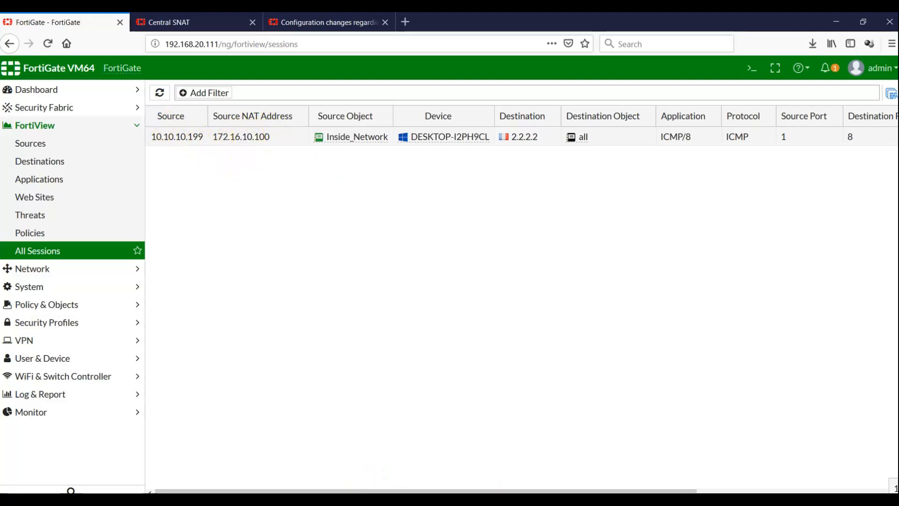
left_click(368, 492)
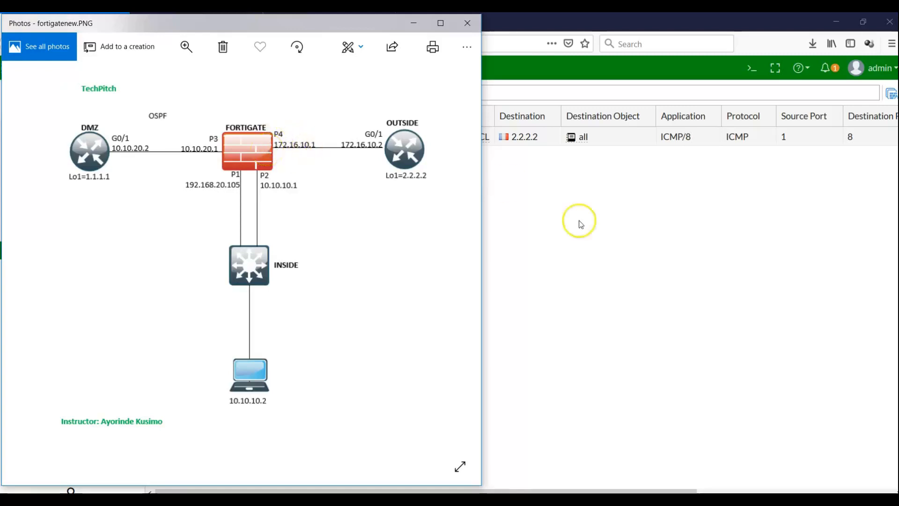
left_click(616, 265)
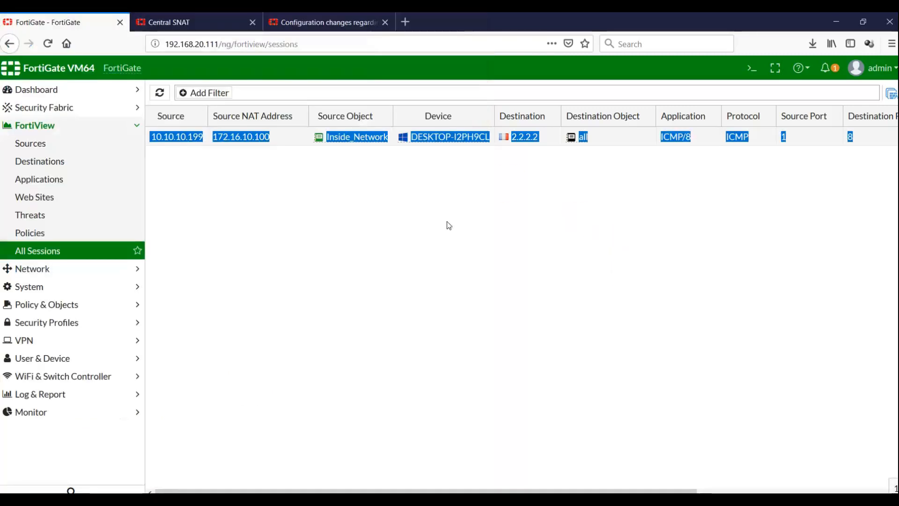
left_click(282, 137)
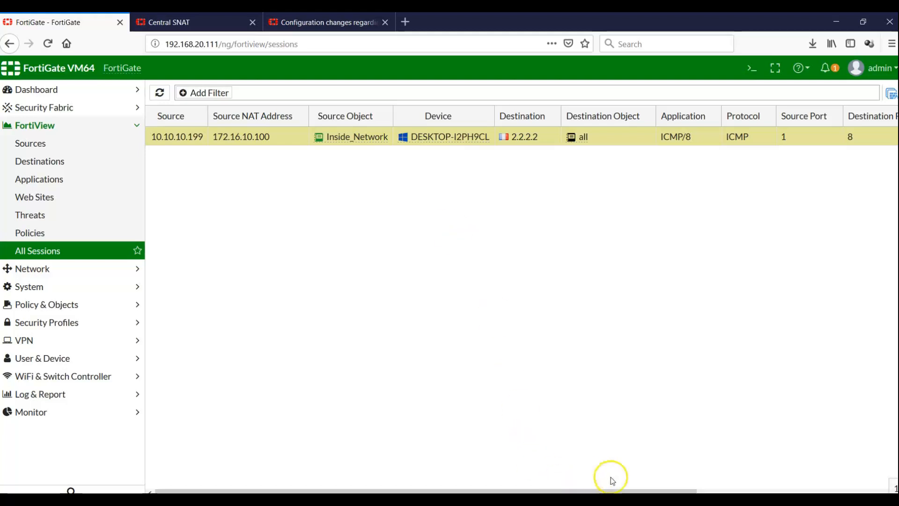
Switch to the Win10 console and stop the continuous ping to 2.2.2.2.
left_click(611, 500)
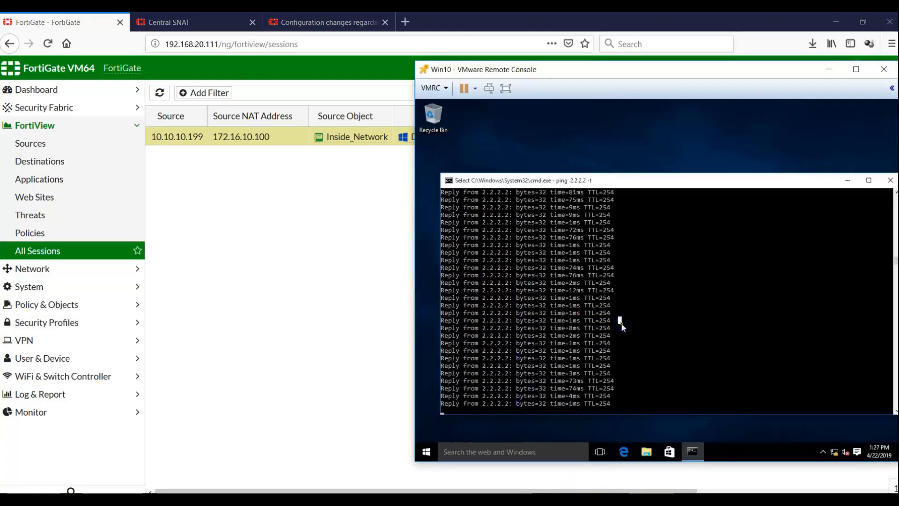
key("Escape")
key("ctrl+c")
key("Return")
key("Return")
key("Return")
key("Return")
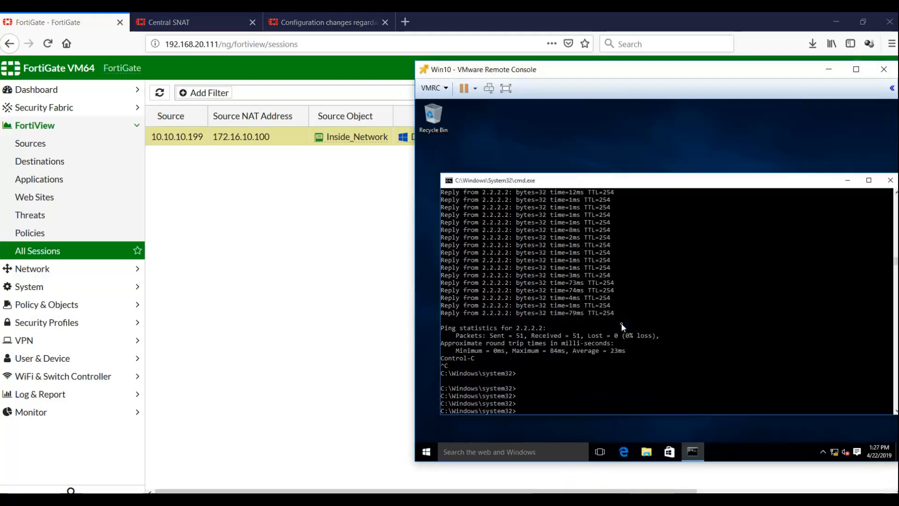
Return to the FortiGate session list and check the ping session's source NAT address.
left_click(241, 277)
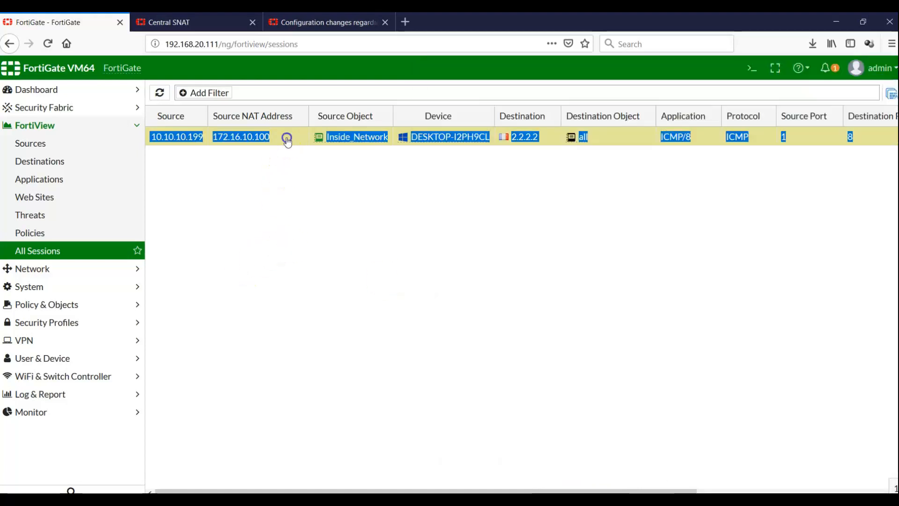
left_click(287, 140)
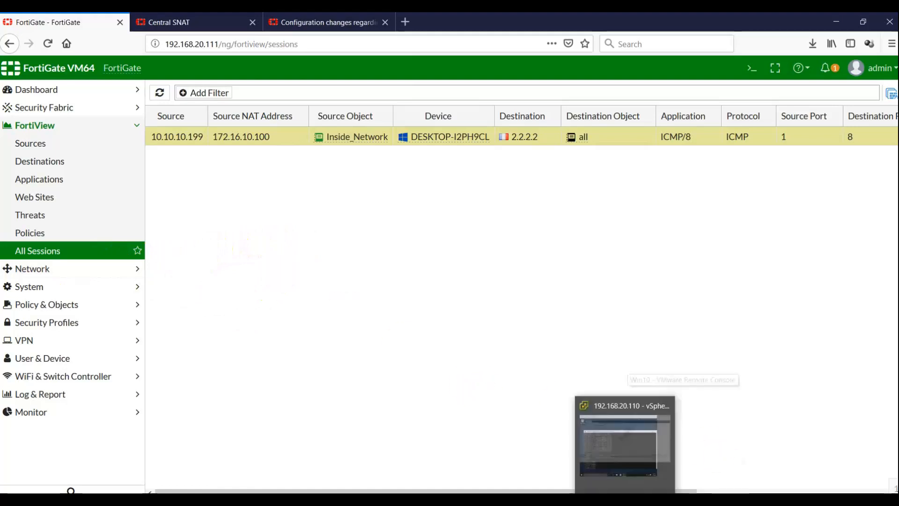
left_click(409, 452)
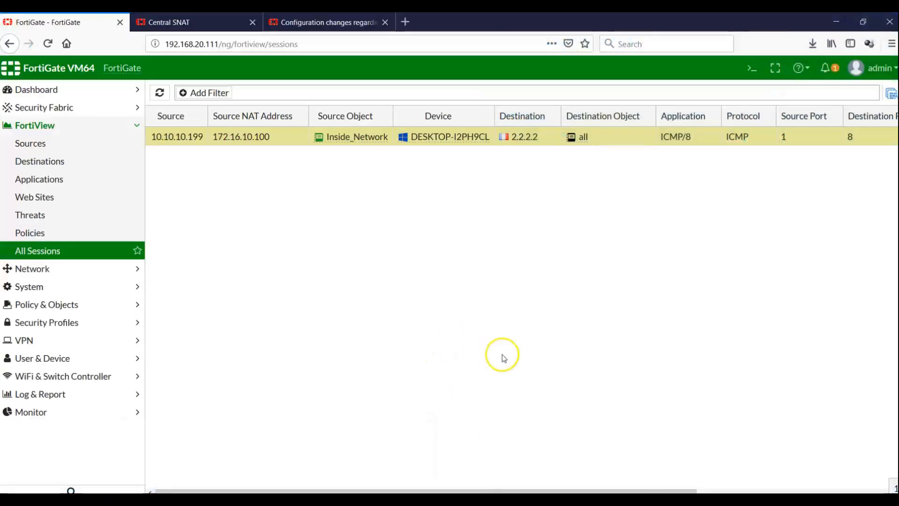
triple_click(331, 257)
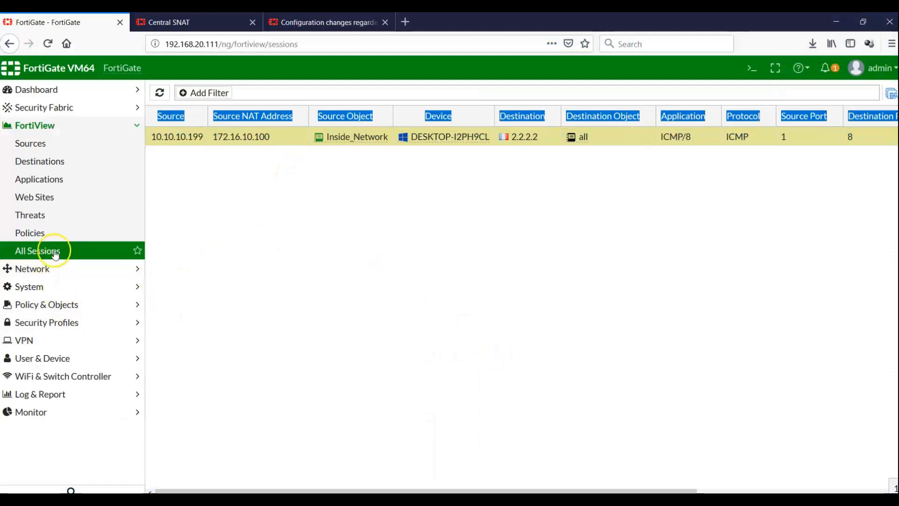
Open the DNAT and virtual IP list and delete the existing WebServer entry.
left_click(46, 303)
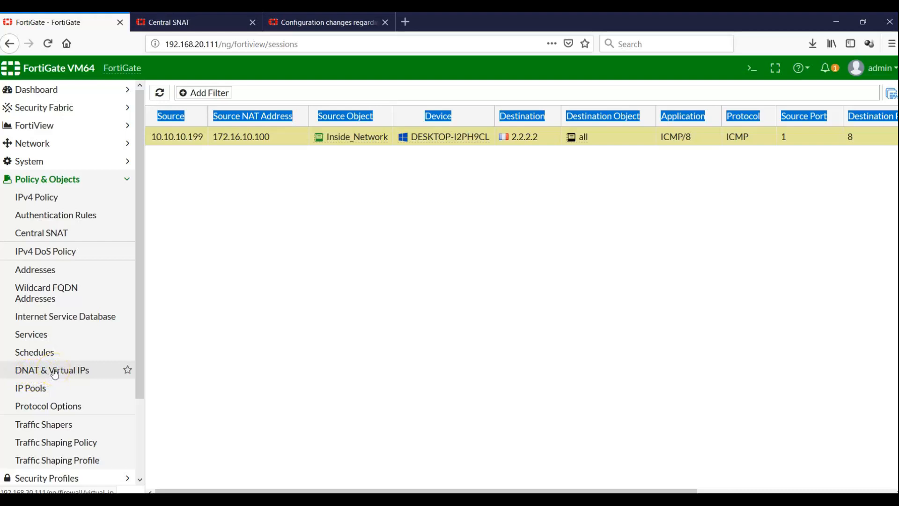
left_click(29, 390)
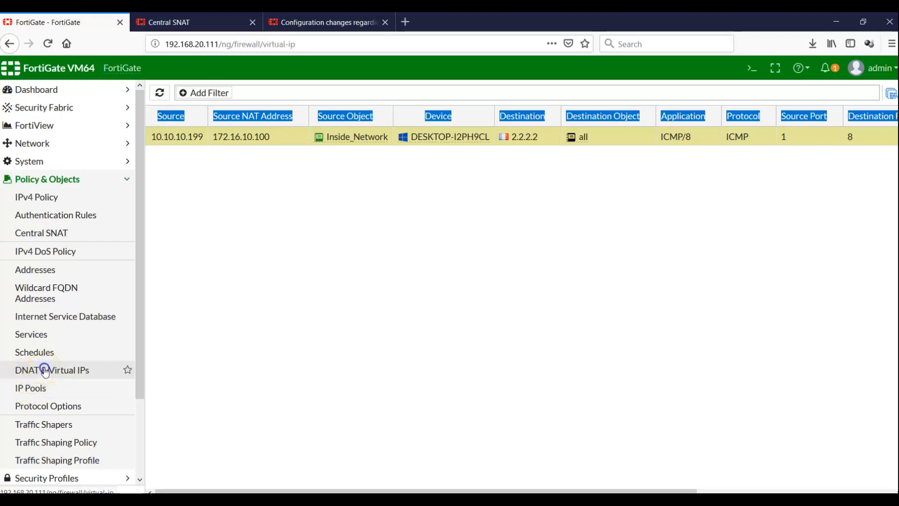
left_click(45, 370)
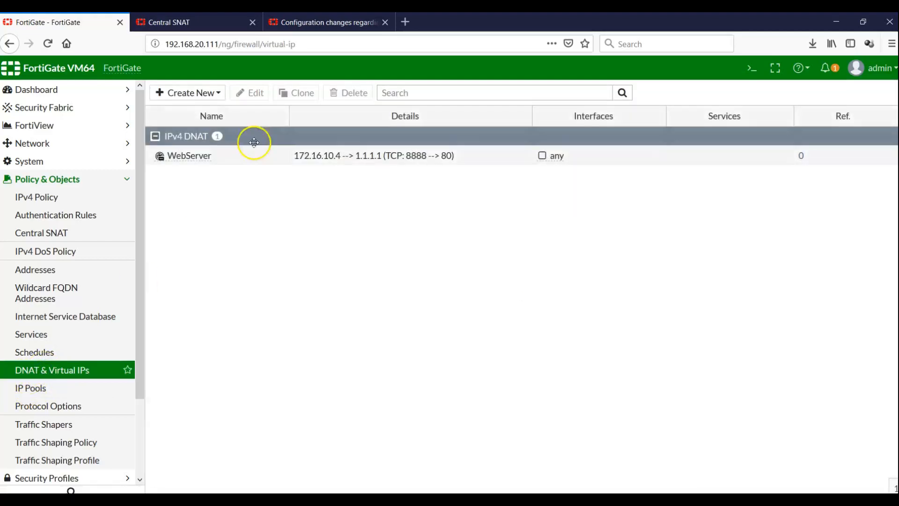
right_click(222, 157)
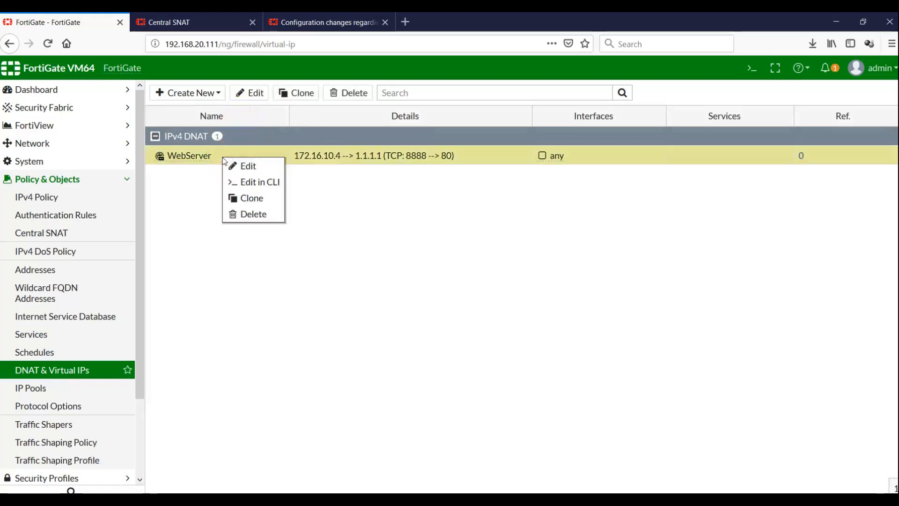
left_click(398, 232)
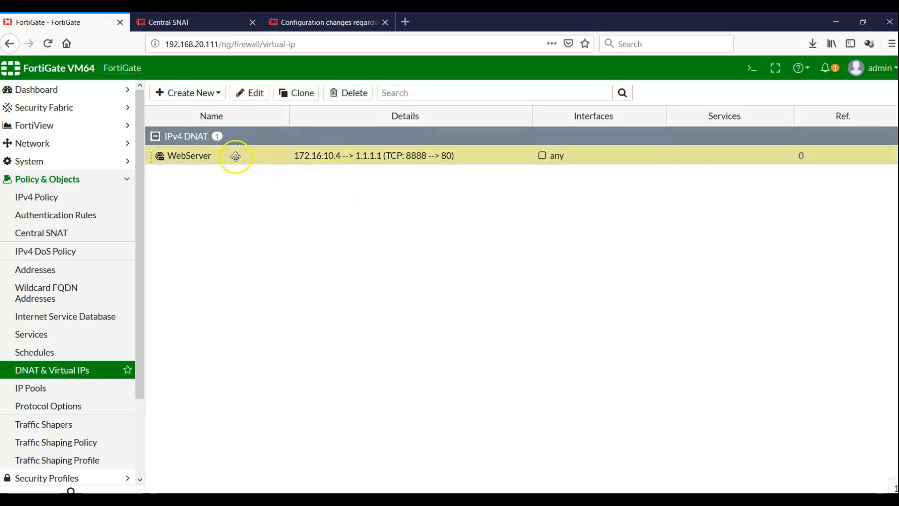
right_click(174, 155)
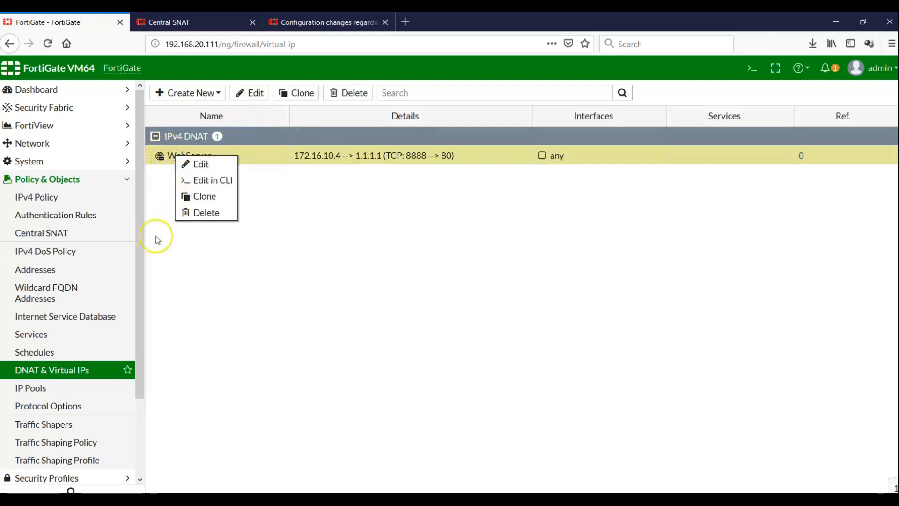
left_click(201, 213)
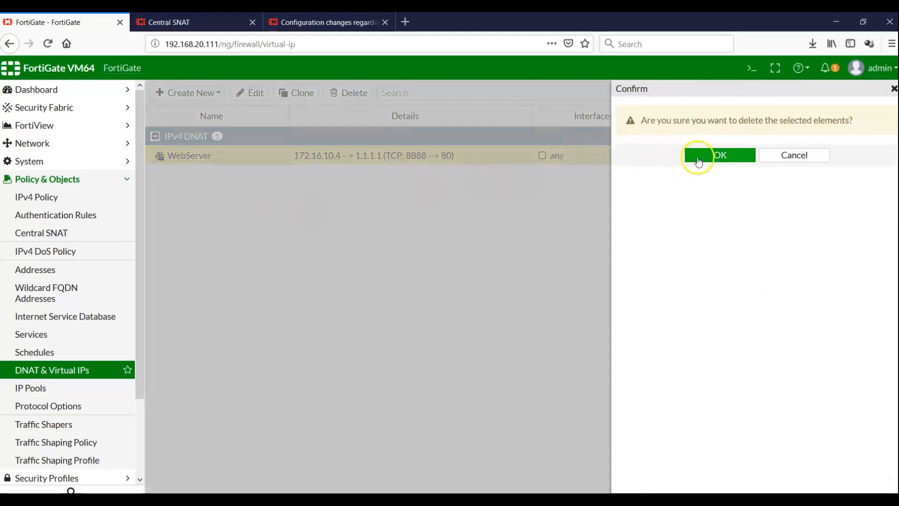
left_click(699, 158)
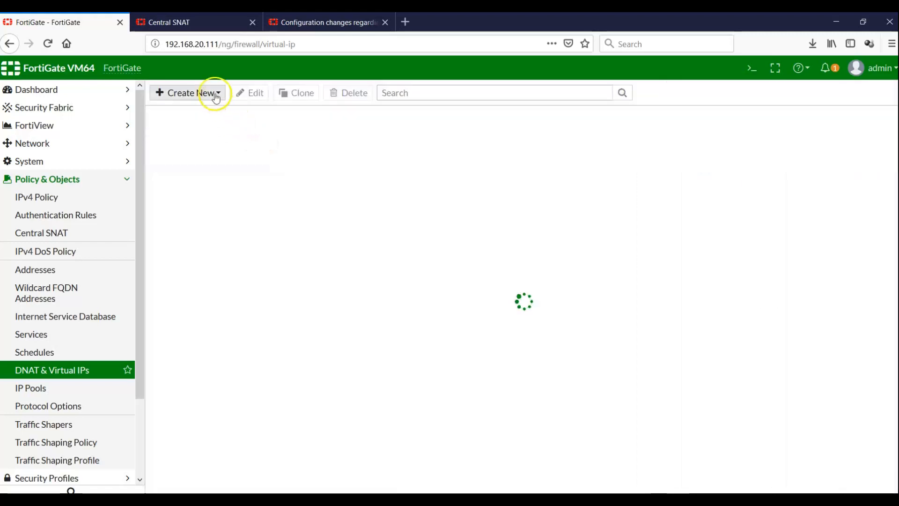
Start a new DNAT virtual IP named web_server with external IP address 172.16.10.20.
left_click(216, 95)
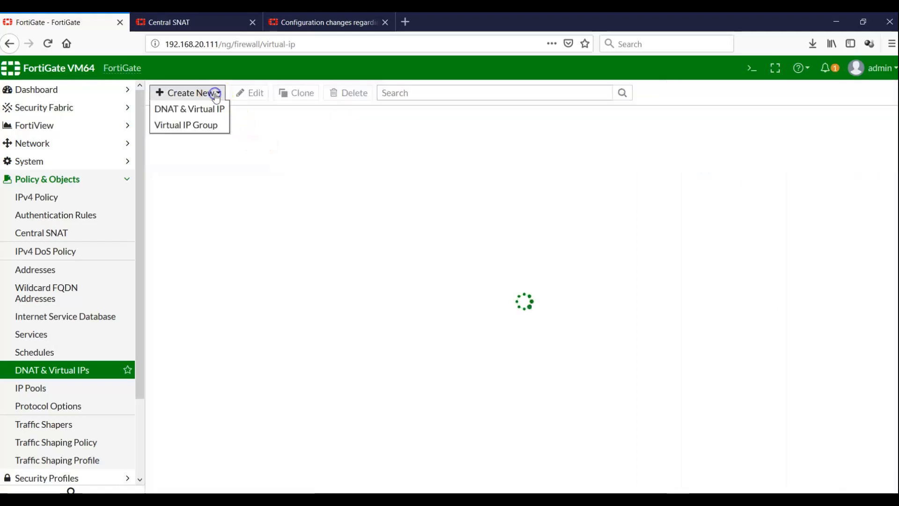
left_click(198, 109)
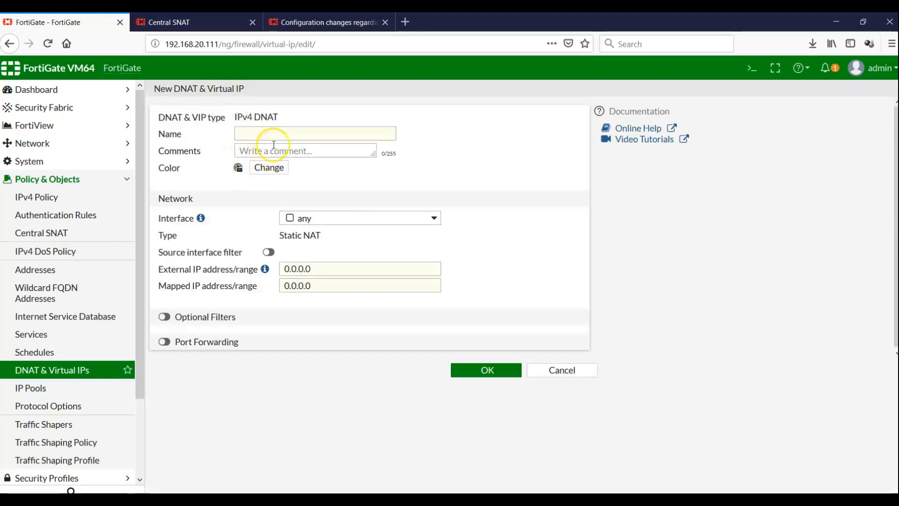
left_click(284, 132)
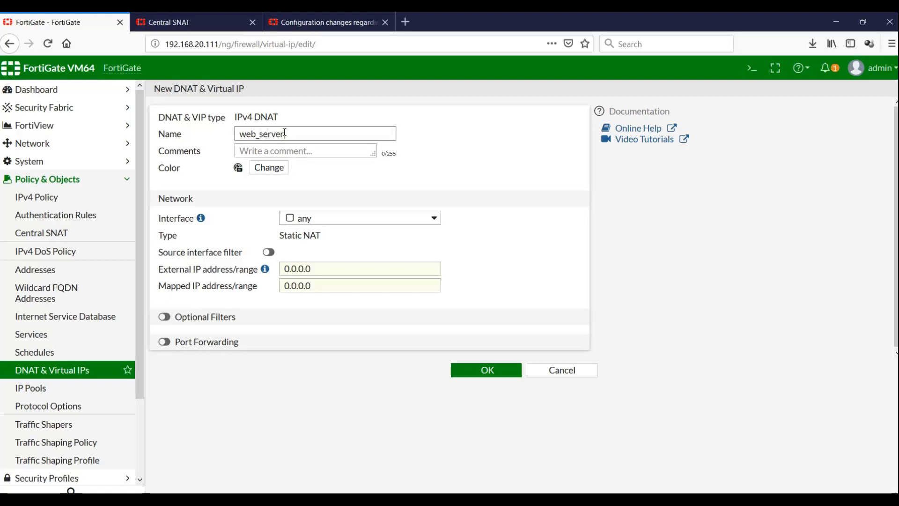
left_click(331, 271)
left_click_drag(332, 271, 234, 266)
type("172.16.10")
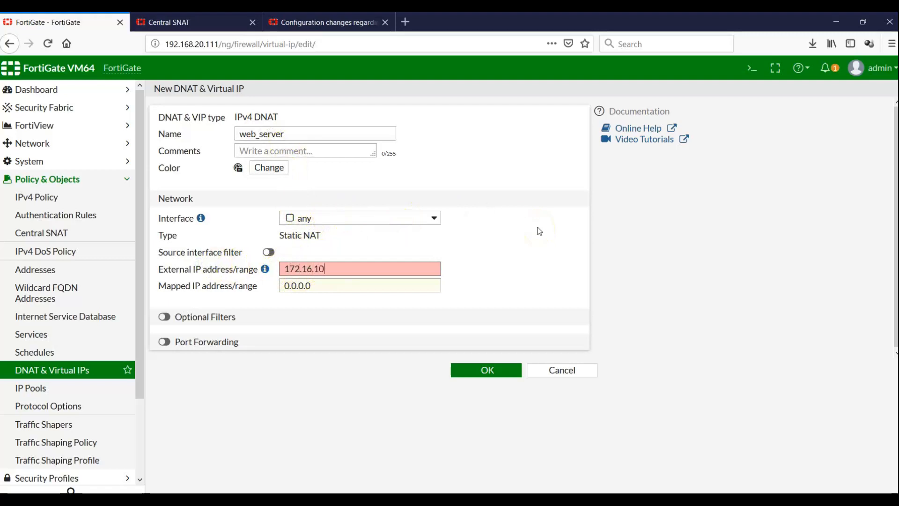
type(".20")
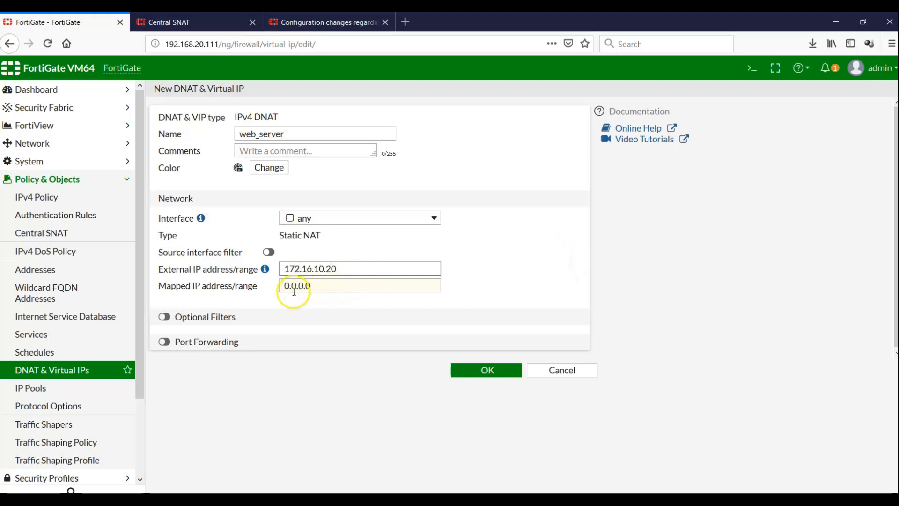
Map the virtual IP to 1.1.1.1, check the DMZ loopback on the network diagram, and save the entry.
left_click_drag(322, 287, 189, 289)
type("1.1.1.1")
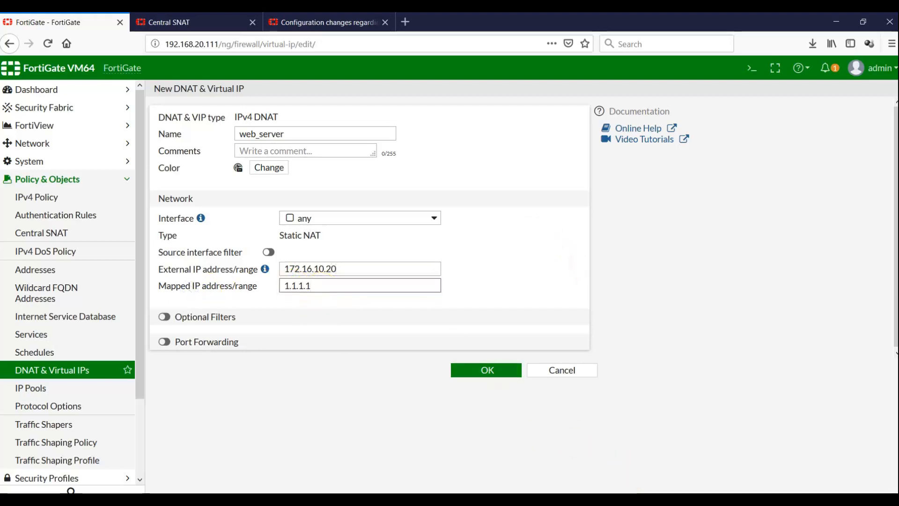
key("alt+Tab")
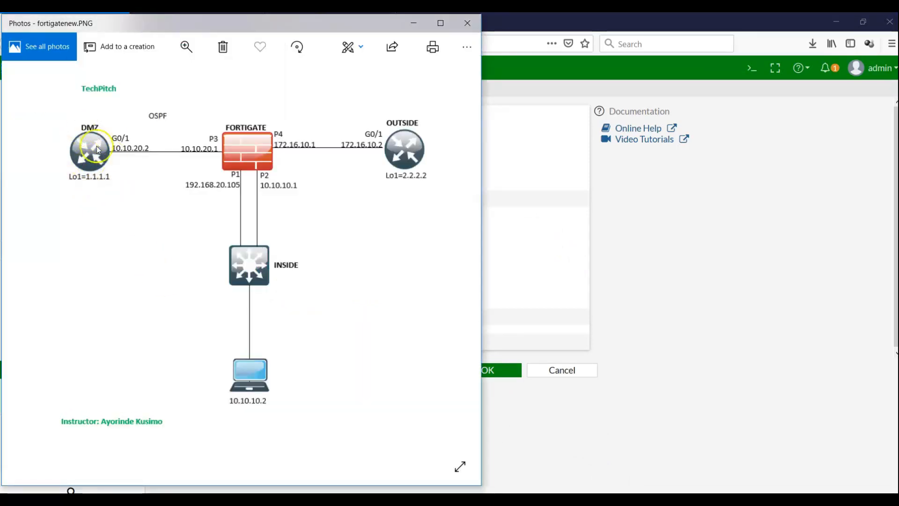
left_click(647, 304)
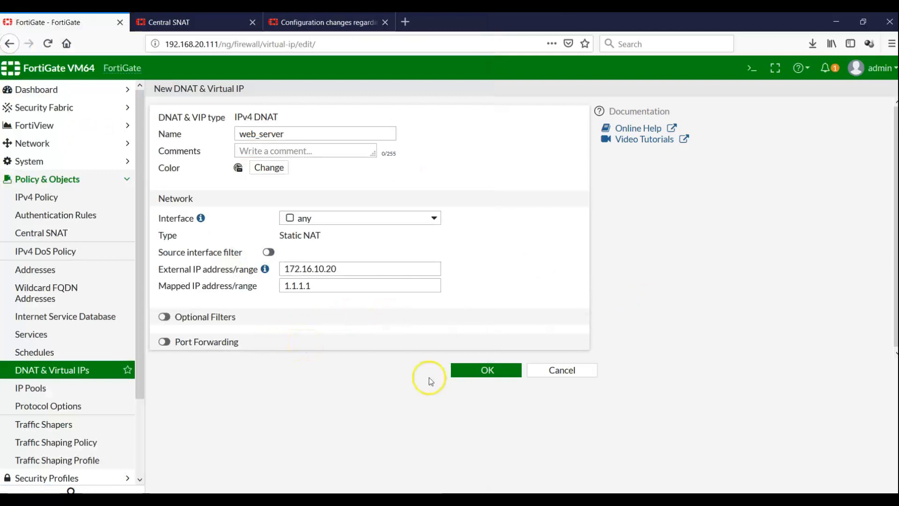
left_click(463, 371)
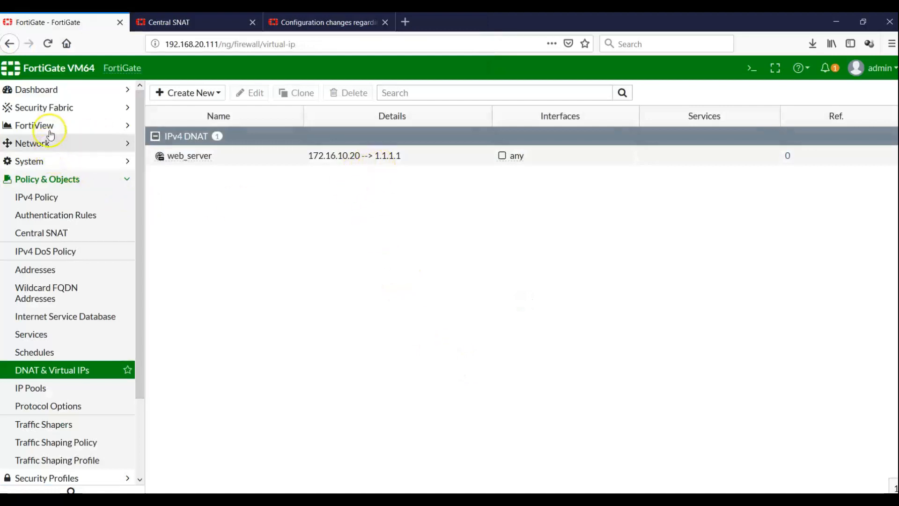
Start a new IPv4 firewall policy and name it Out-DMZ.
left_click(33, 181)
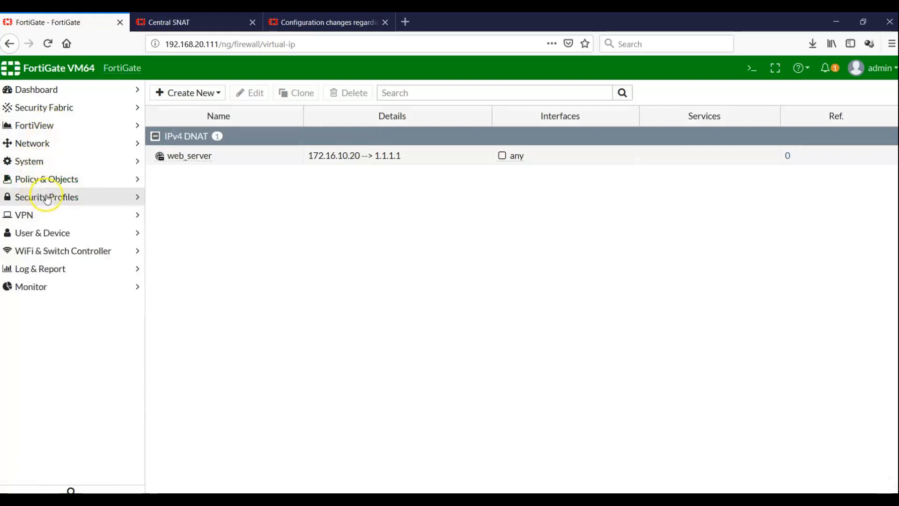
left_click(57, 179)
left_click(35, 197)
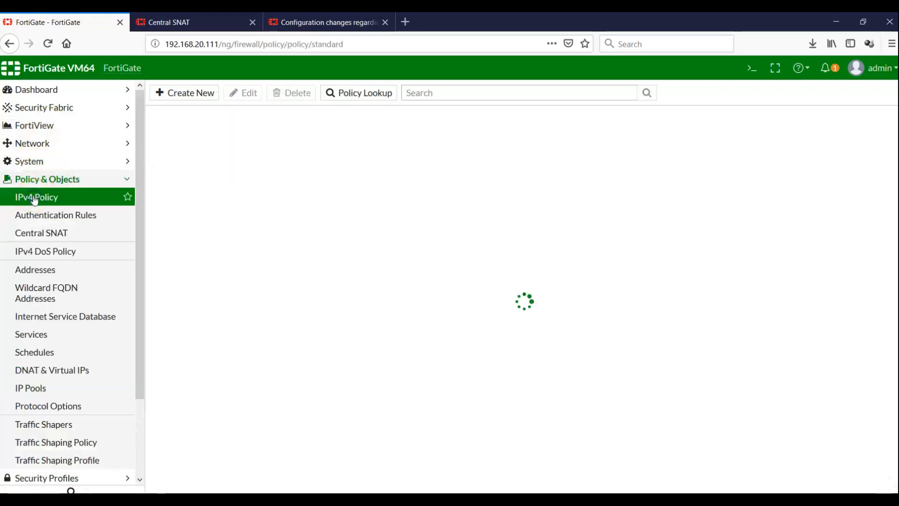
left_click(183, 94)
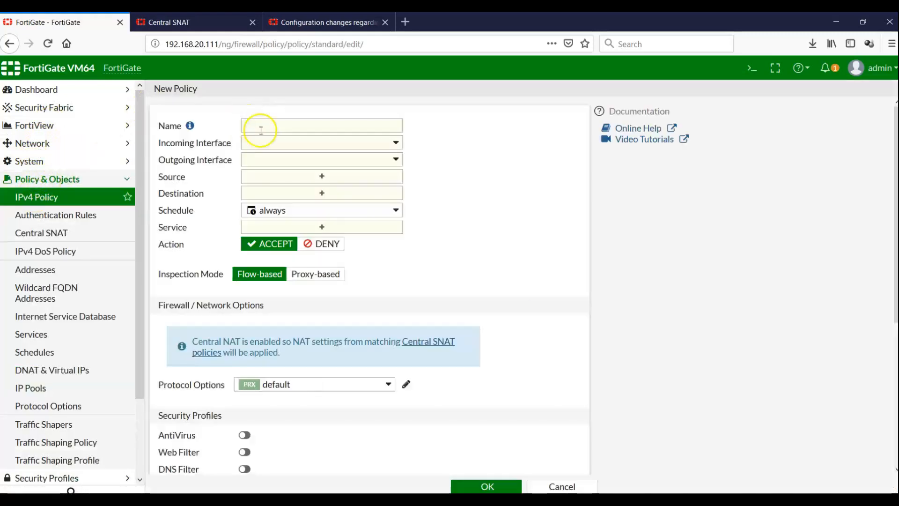
left_click(270, 127)
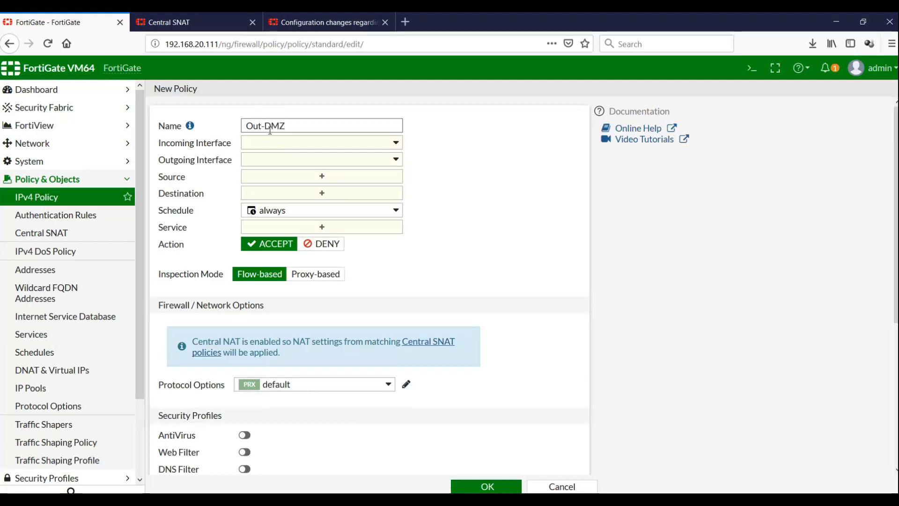
Set the policy's incoming interface to Outside (port4), outgoing interface to DMZ (port3), and source to all.
left_click(287, 143)
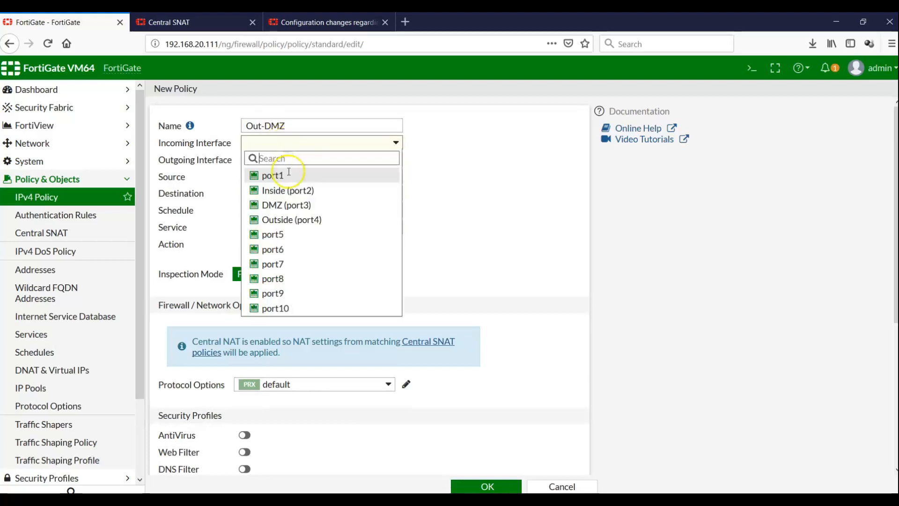
left_click(288, 220)
left_click(312, 160)
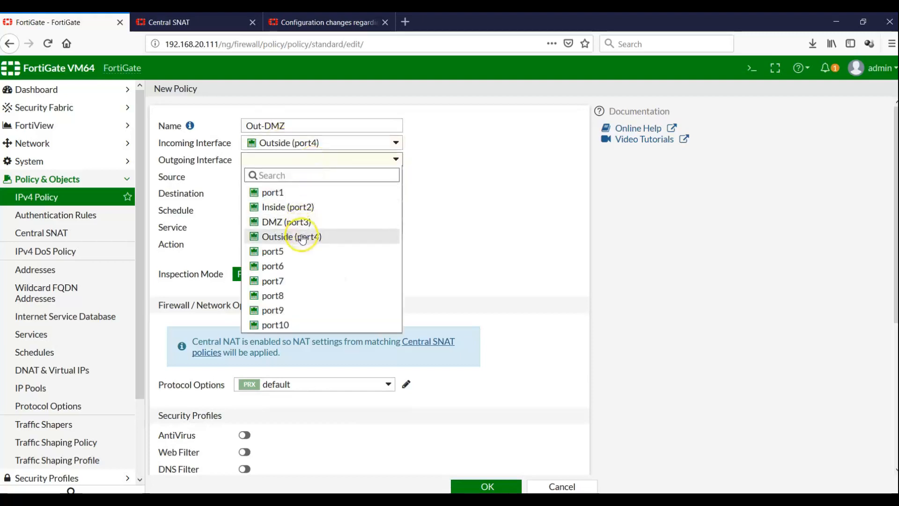
left_click(299, 222)
left_click(321, 178)
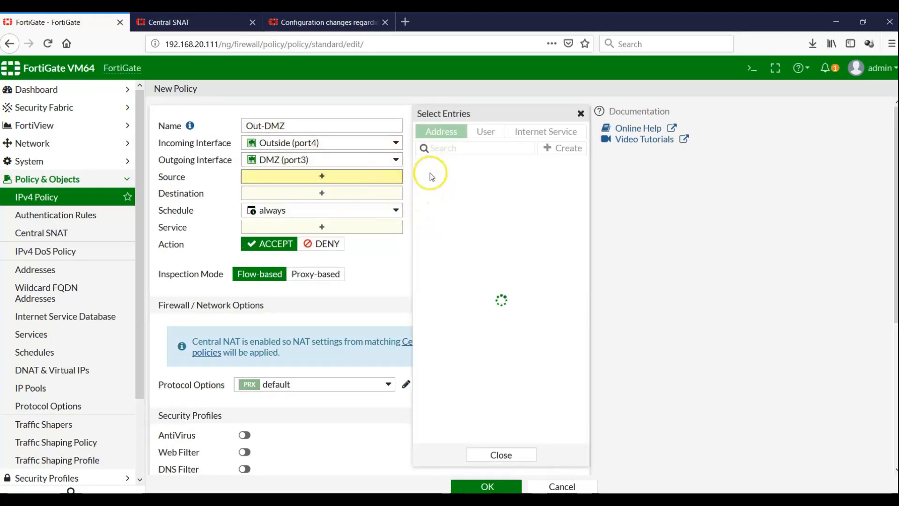
left_click(438, 196)
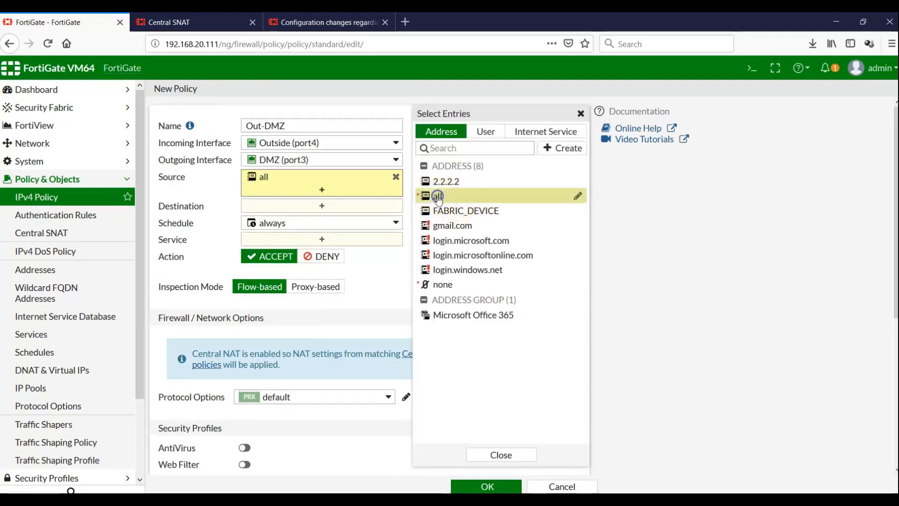
From the policy's destination selection, create a subnet address object named web with IP/netmask 1.1.1.1/32.
left_click(322, 206)
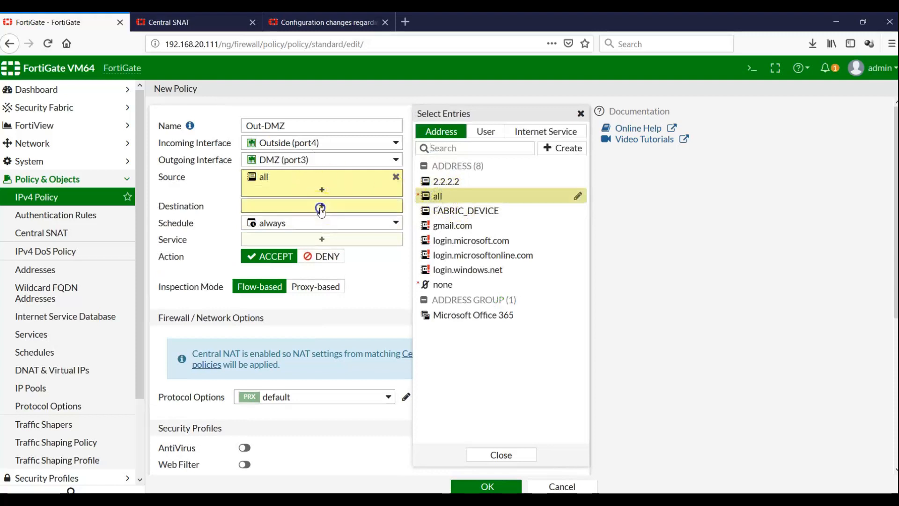
left_click(562, 149)
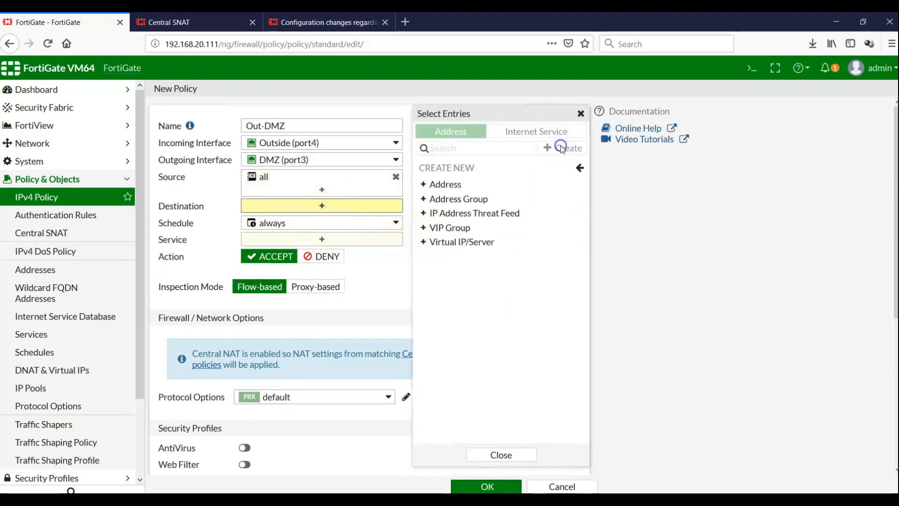
left_click(448, 186)
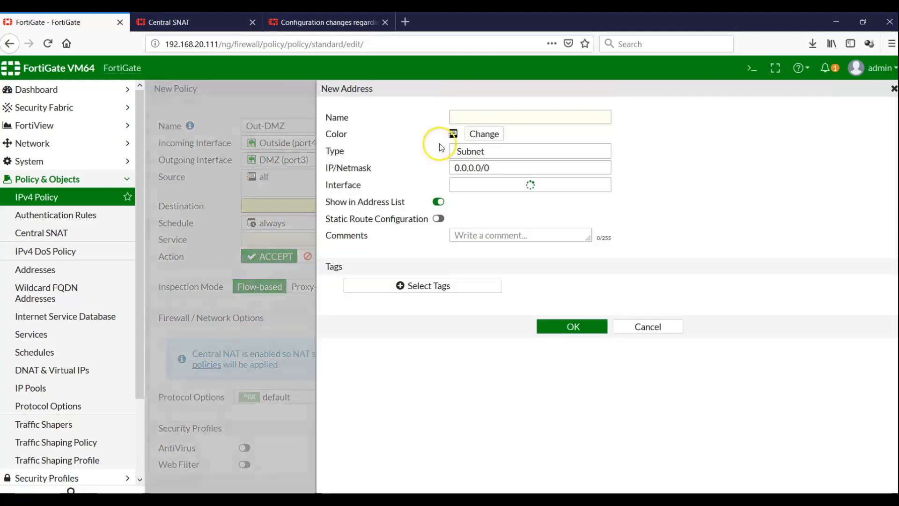
left_click(469, 118)
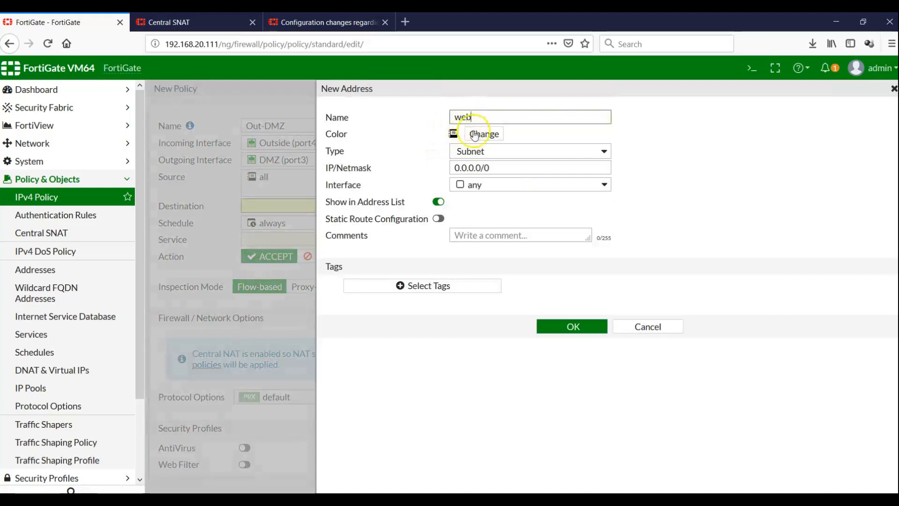
left_click_drag(492, 166, 354, 167)
type("1.1.1.1/32")
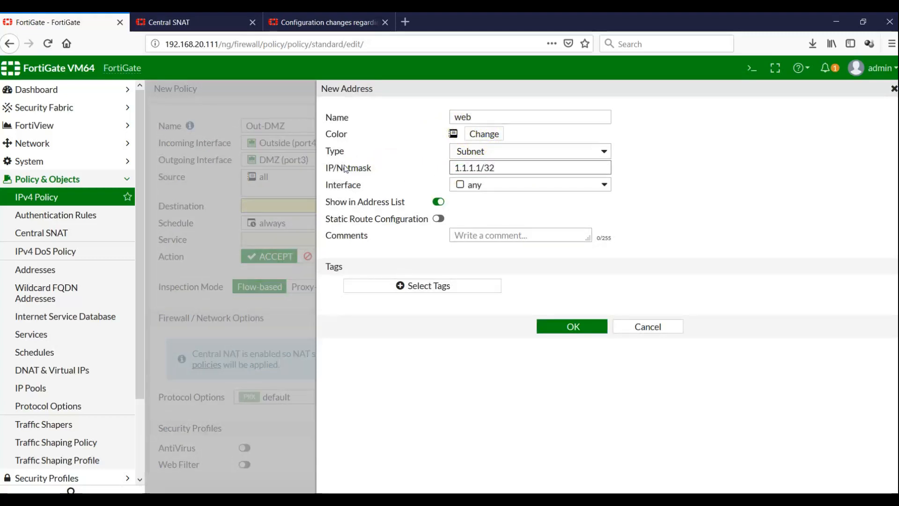
left_click(545, 327)
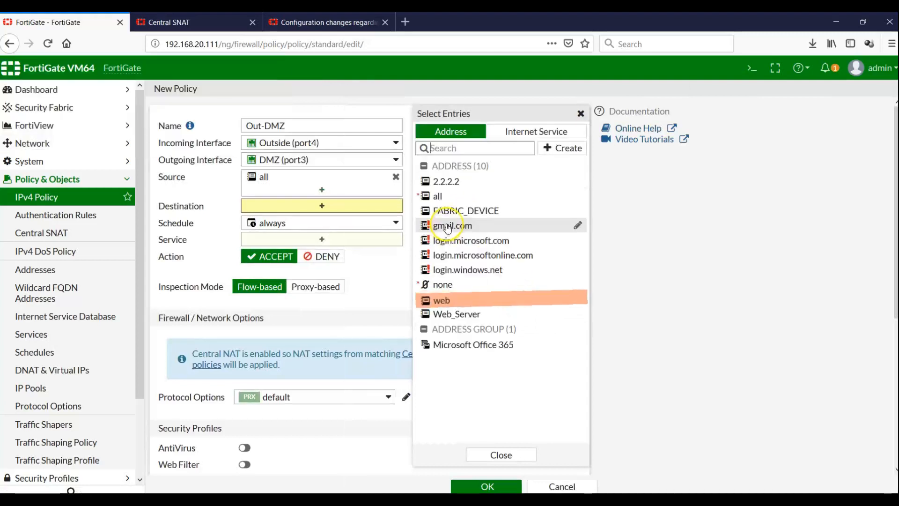
Set the Out-DMZ policy's destination to web and its service to HTTP.
left_click(448, 300)
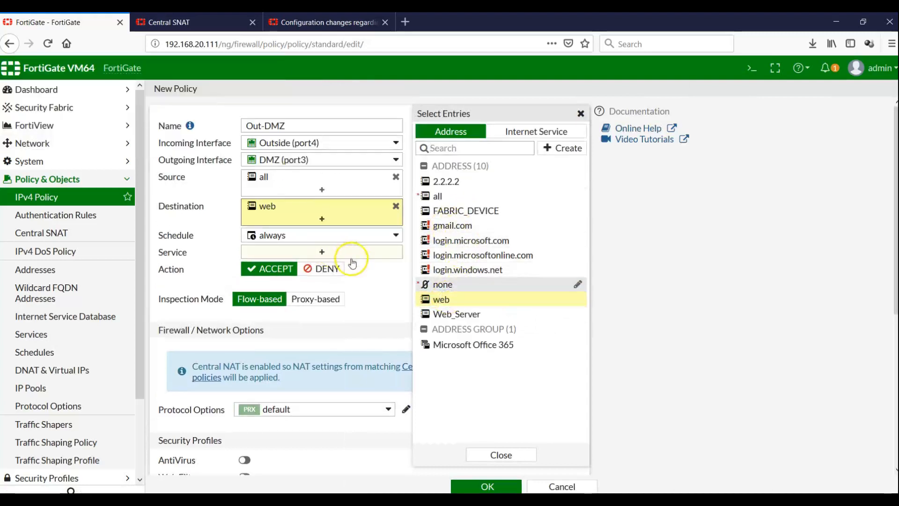
left_click(317, 255)
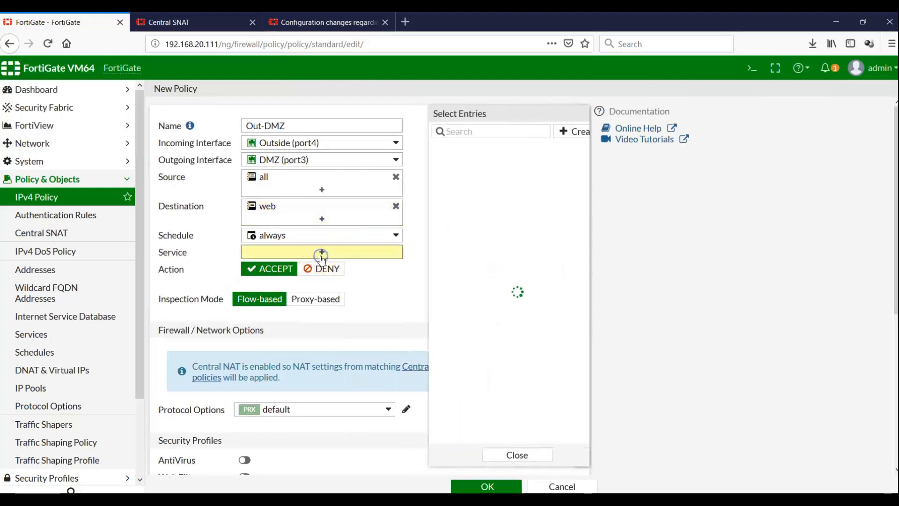
left_click(463, 133)
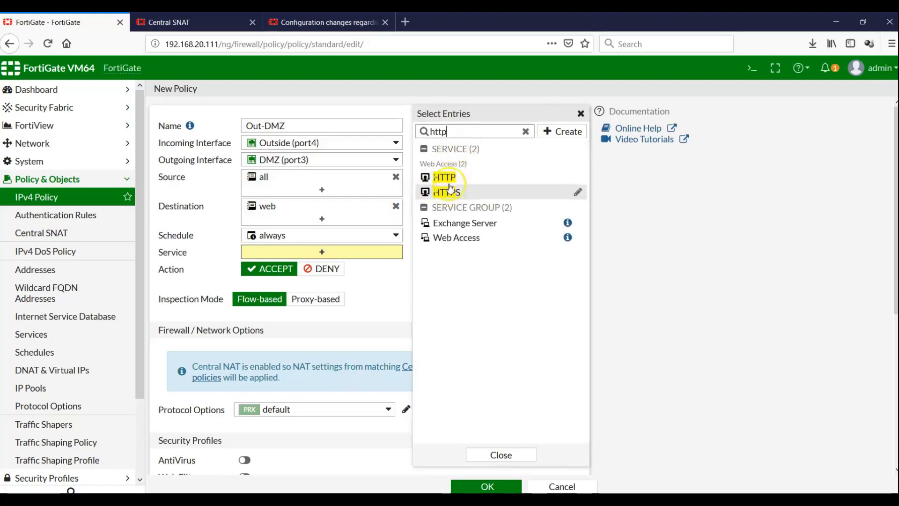
left_click(449, 179)
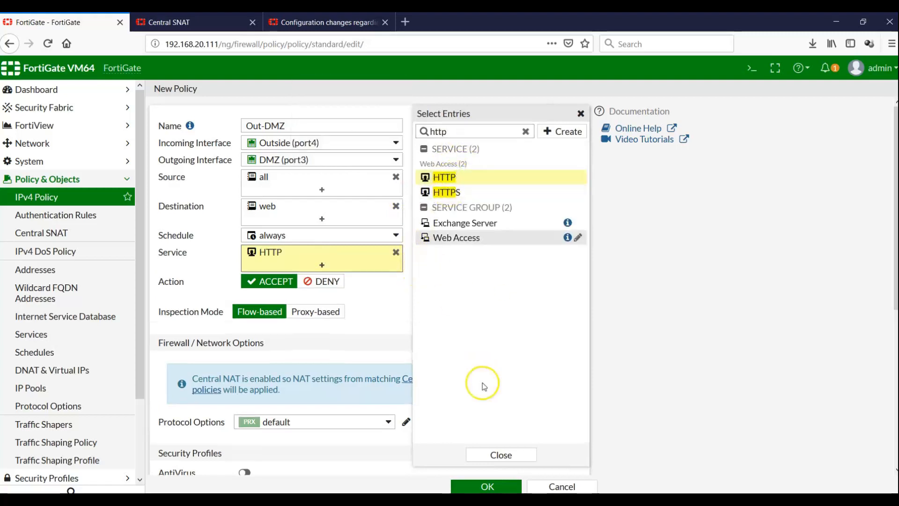
left_click(502, 455)
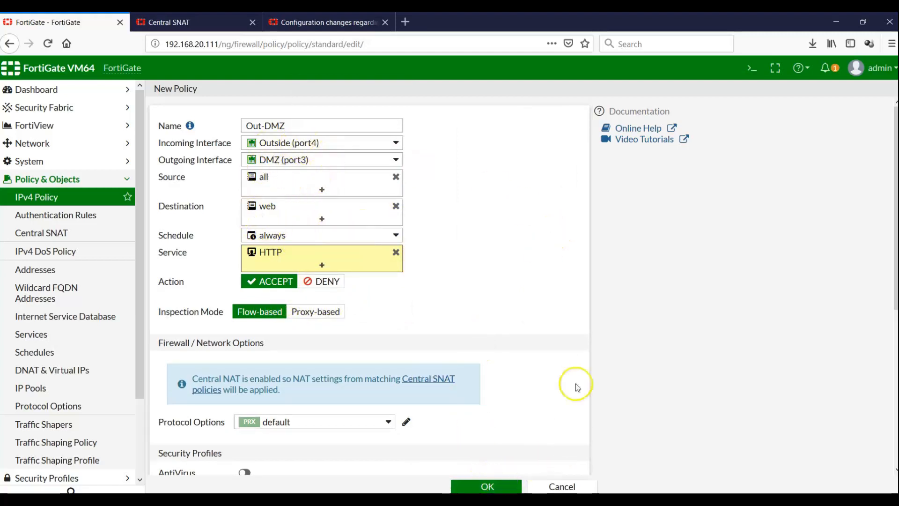
Set the policy's allowed-traffic logging to All Sessions and save the policy.
scroll(892, 293, "down", 5)
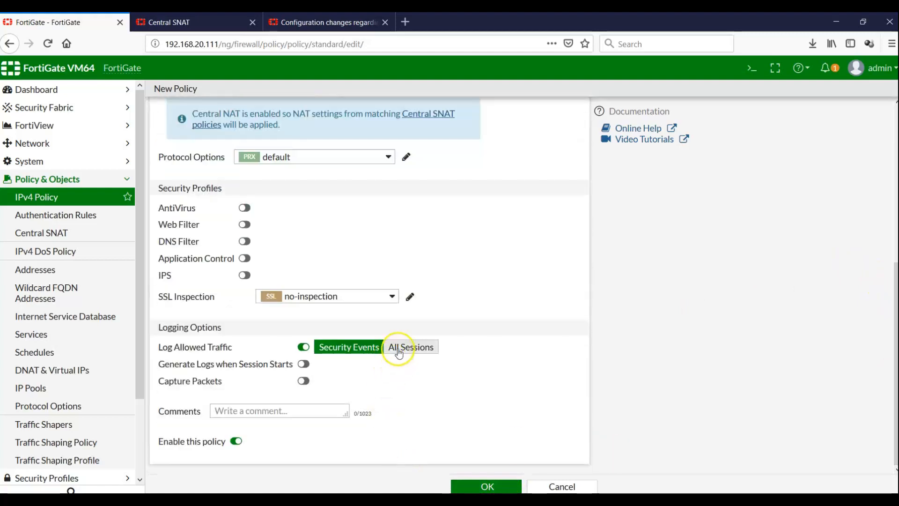
left_click(399, 350)
left_click(470, 486)
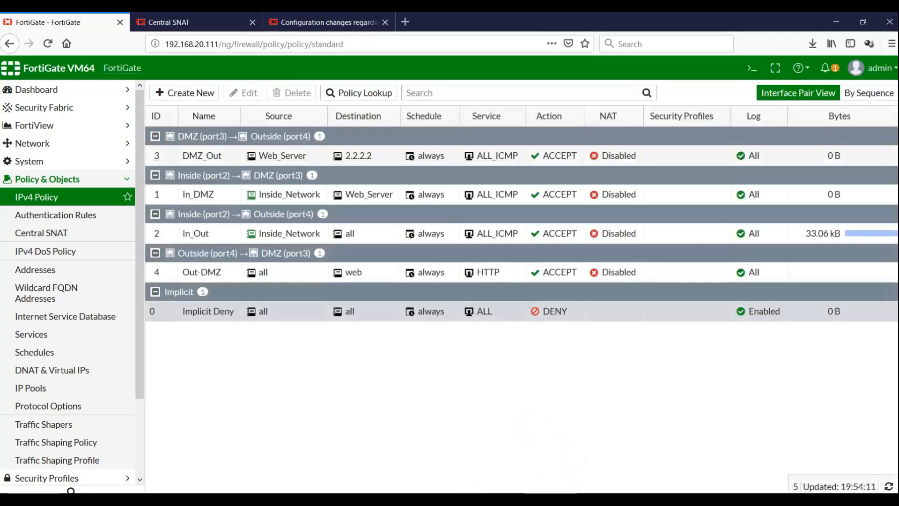
key("alt+Tab")
key("alt+Tab")
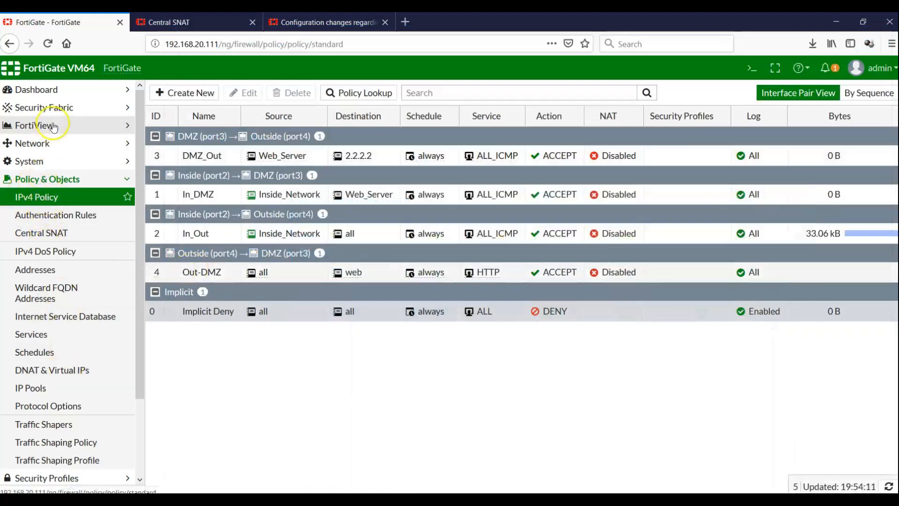
Open the Forward Traffic log and switch it from the FortiGate's disk to the other log location.
left_click(46, 178)
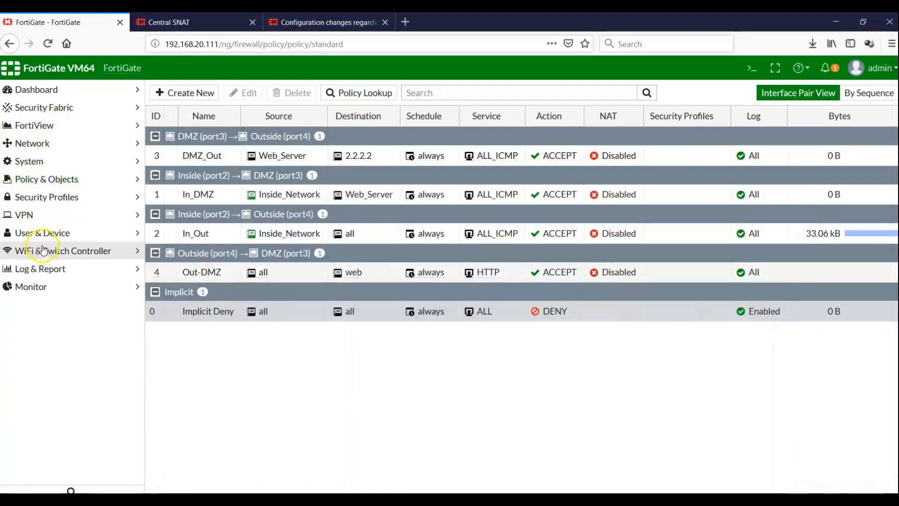
left_click(49, 269)
left_click(56, 287)
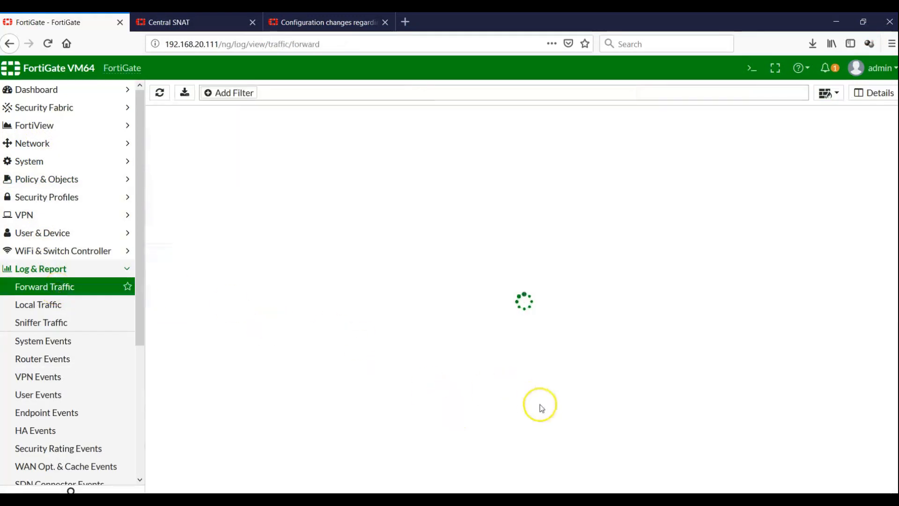
left_click(839, 93)
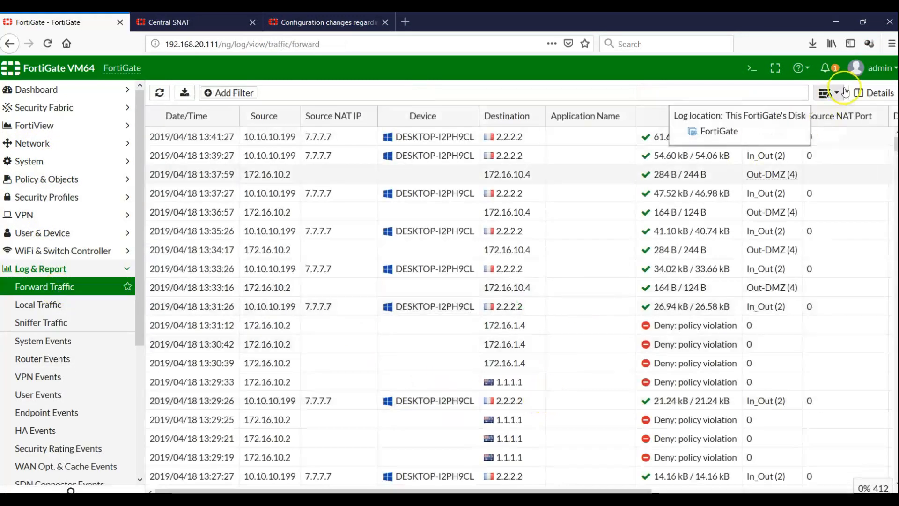
left_click(839, 94)
left_click(834, 125)
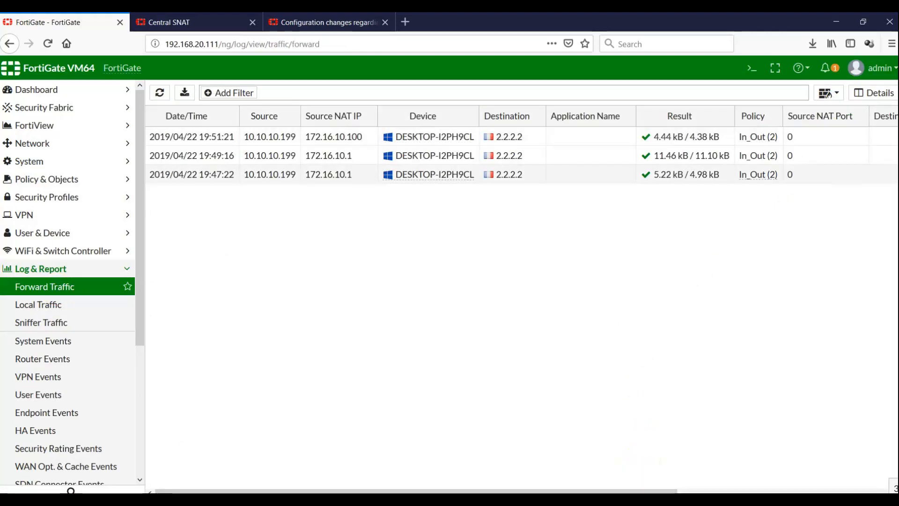
Switch to the Outside_Router session in Cisco CLI Analyzer and run telnet 1.1.1.1 80.
key("alt+Tab")
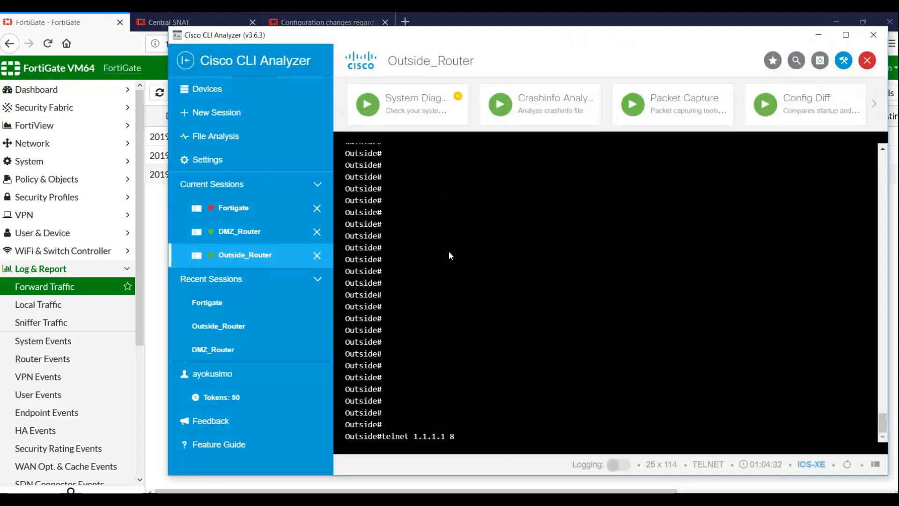
type("0")
key("Return")
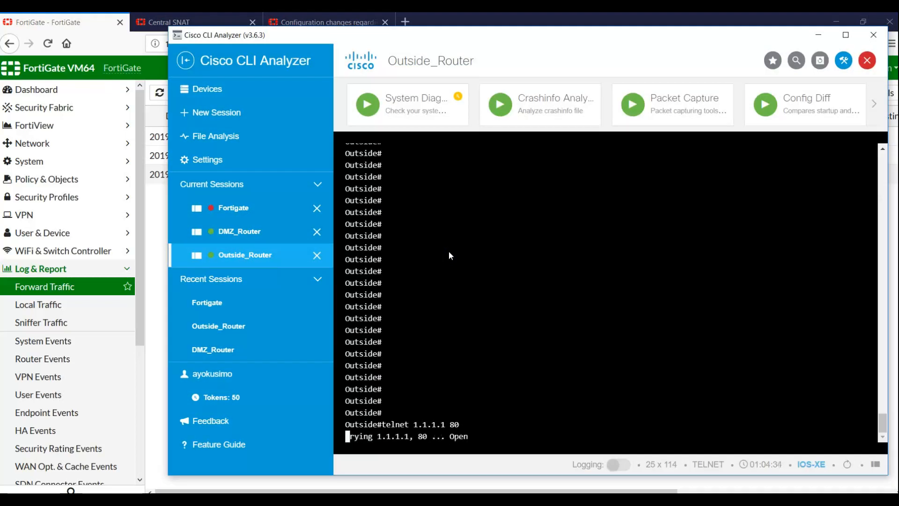
Return to the FortiGate's Forward Traffic log and refresh it to look for the telnet connection.
left_click(155, 260)
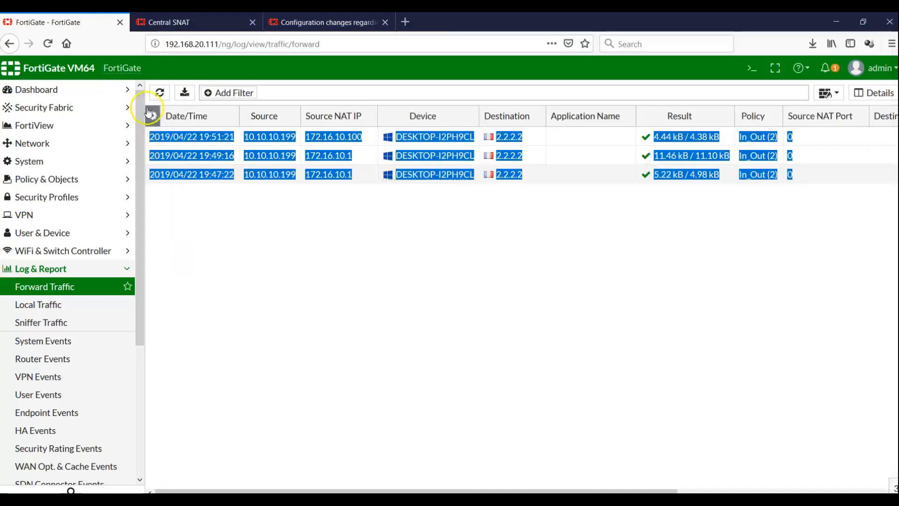
left_click(159, 93)
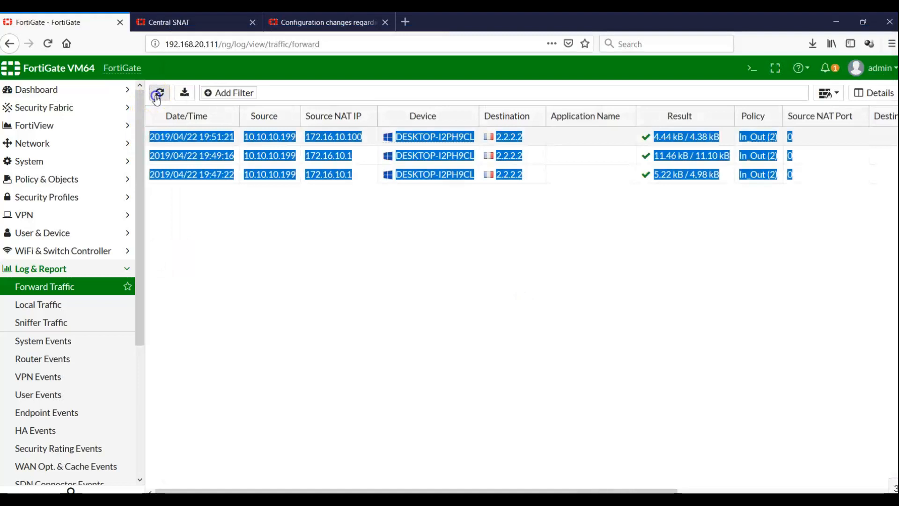
left_click(157, 95)
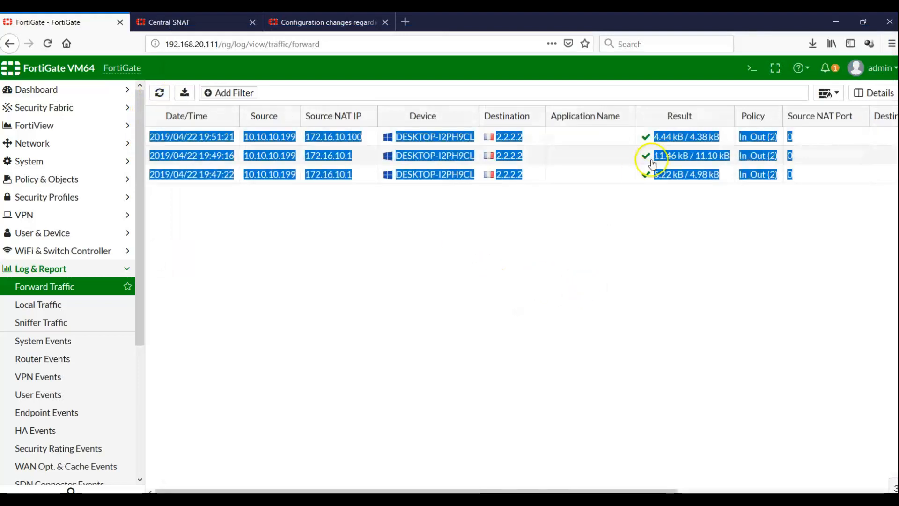
left_click(588, 137)
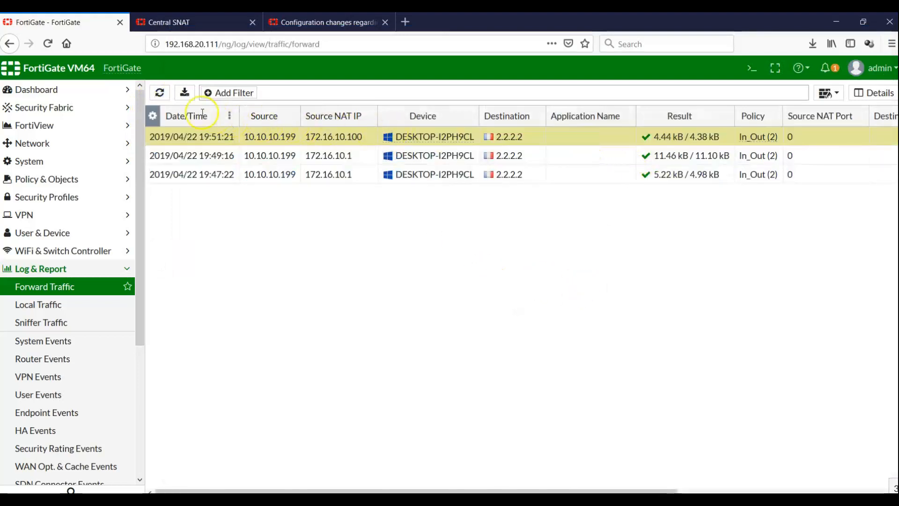
left_click(160, 94)
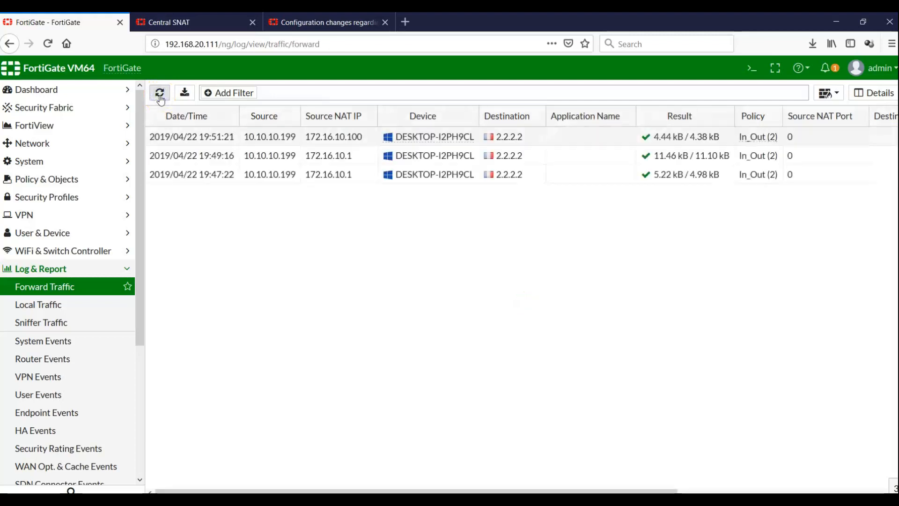
left_click(160, 94)
left_click(160, 93)
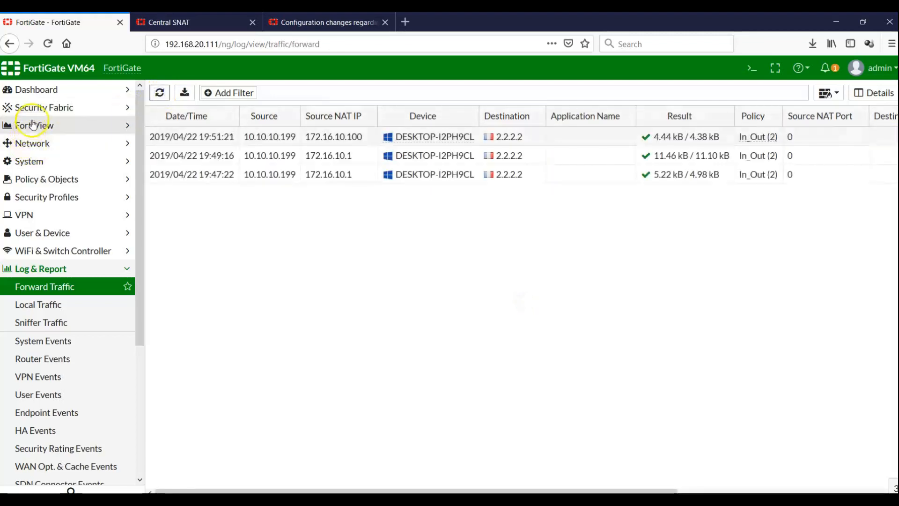
View all current sessions in FortiView and compare the session's addresses with the network diagram.
left_click(47, 125)
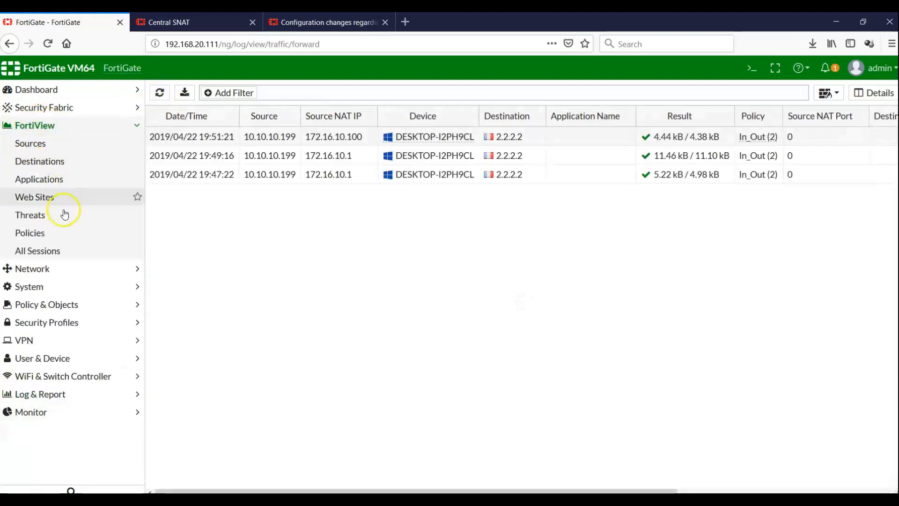
left_click(65, 251)
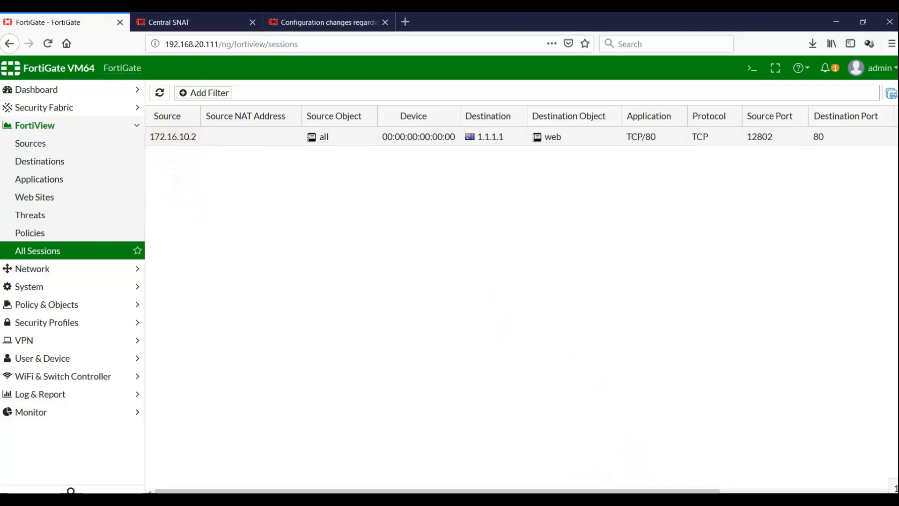
left_click(668, 502)
left_click(523, 500)
left_click(347, 501)
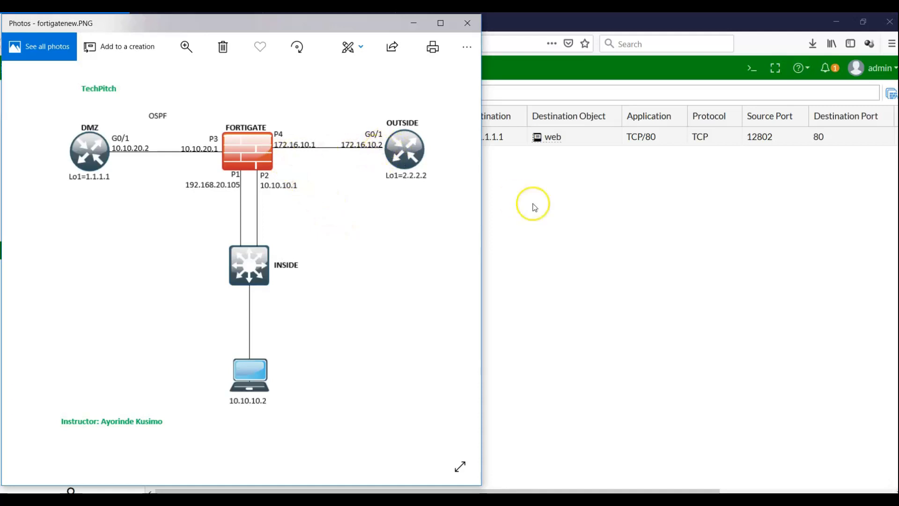
left_click(561, 262)
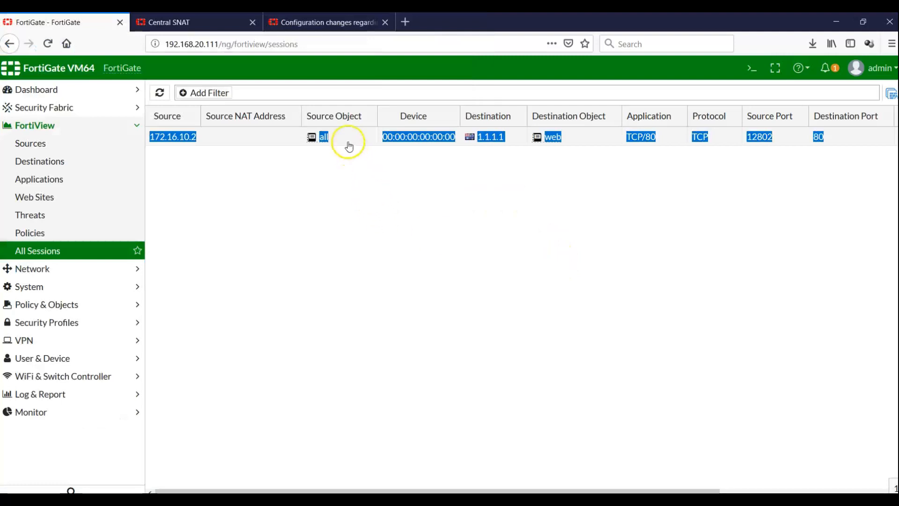
Inspect the session's web destination object, its remaining columns and the list of columns the table can show.
left_click(346, 136)
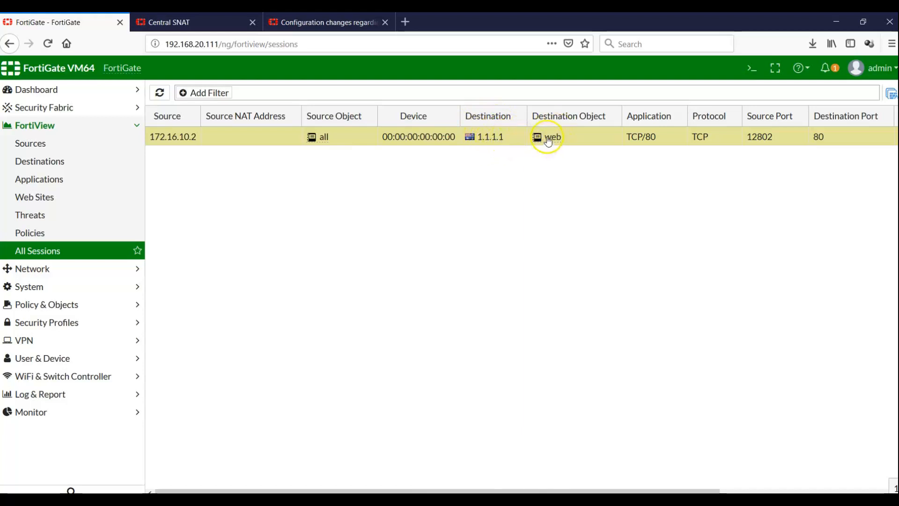
mouse_move(549, 138)
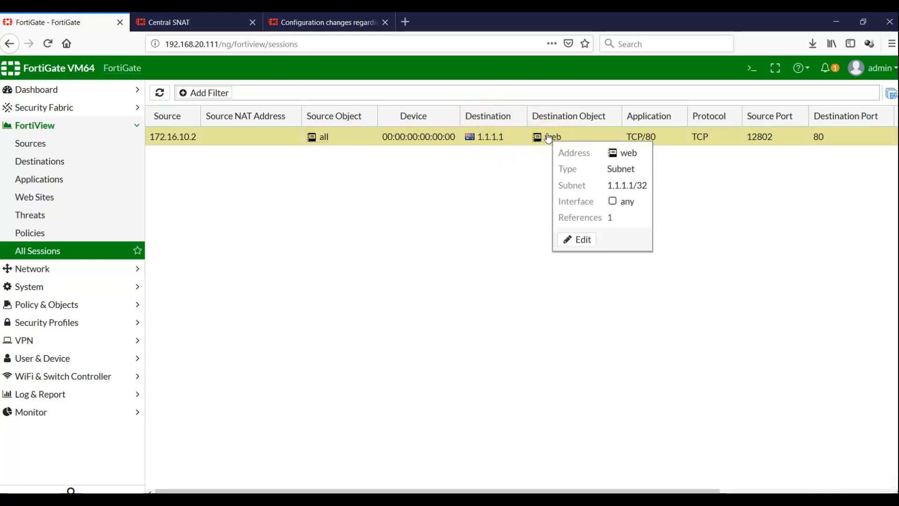
left_click(651, 140)
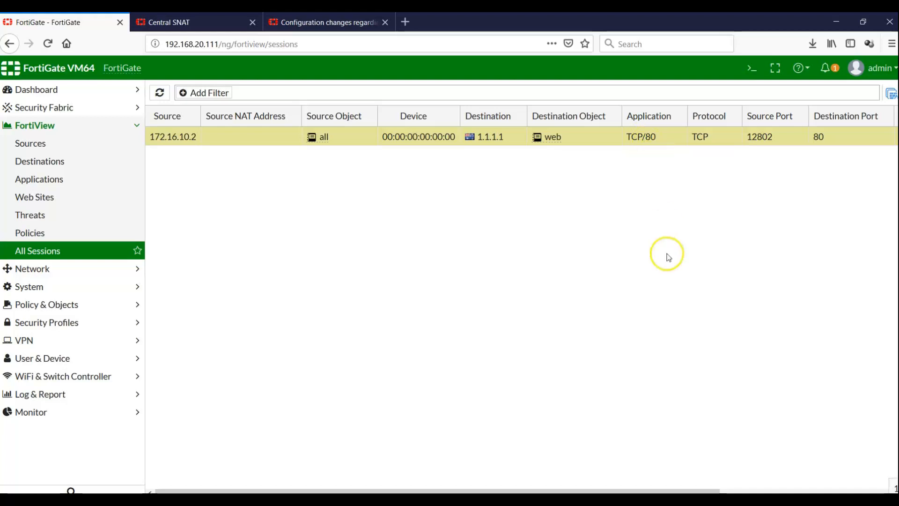
left_click_drag(642, 489, 824, 489)
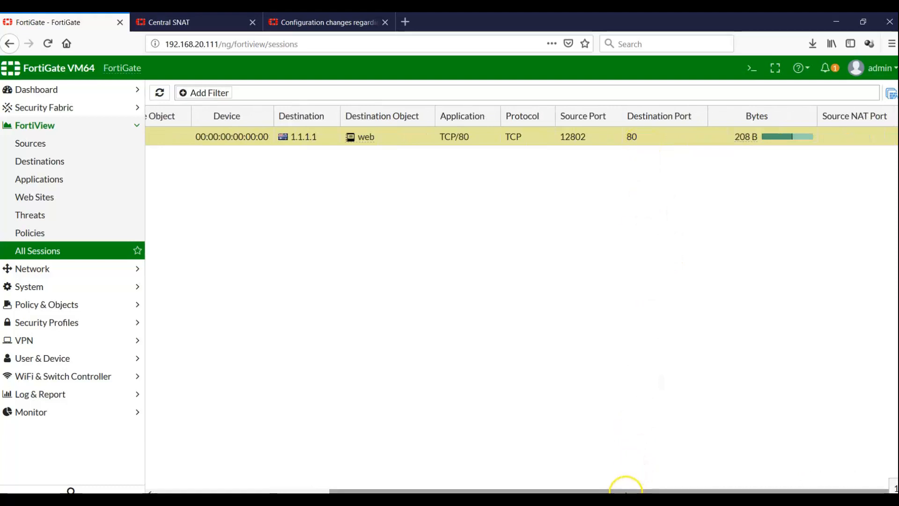
left_click_drag(626, 489, 421, 489)
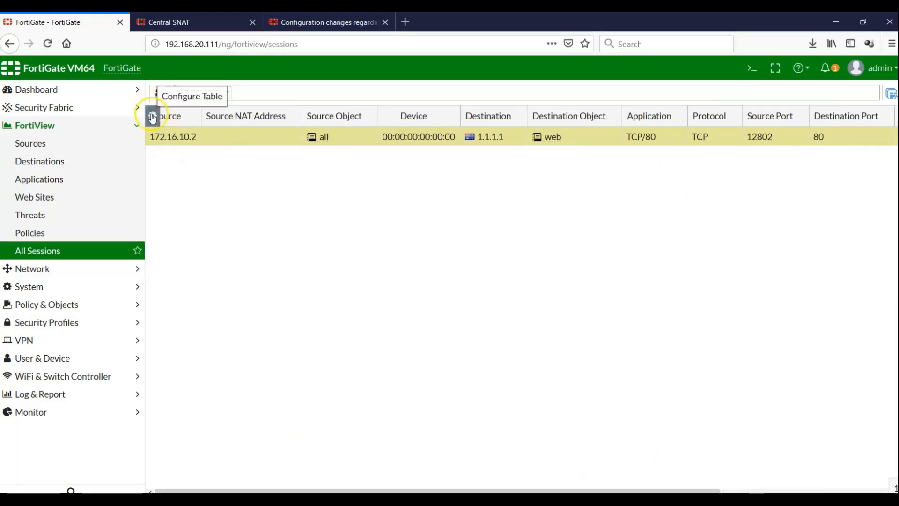
left_click(153, 116)
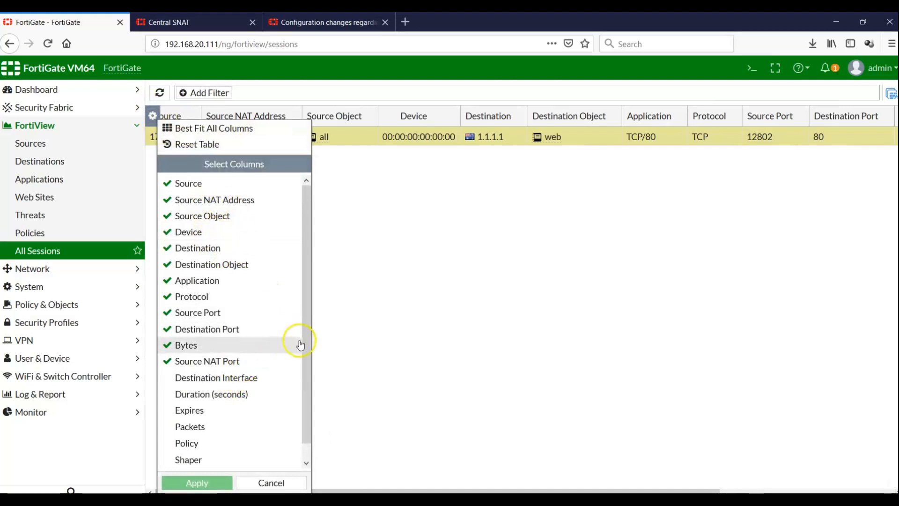
left_click_drag(307, 349, 308, 417)
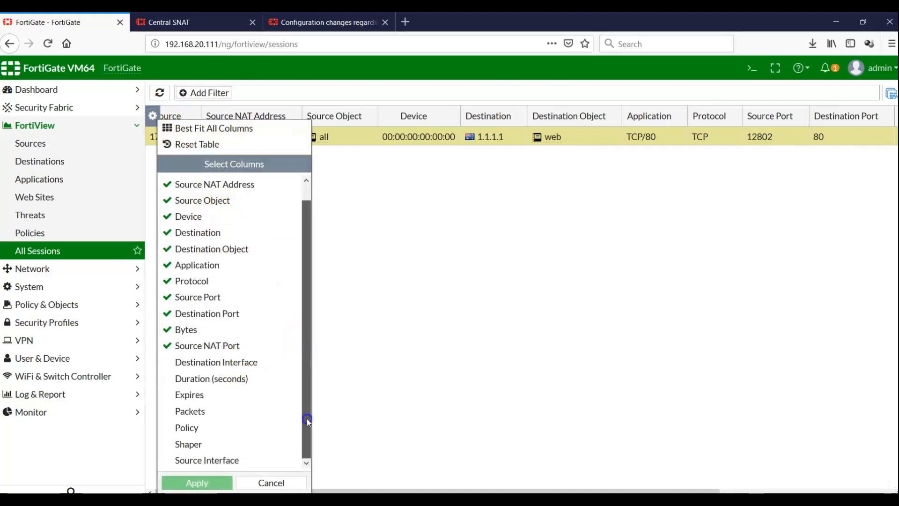
left_click(412, 325)
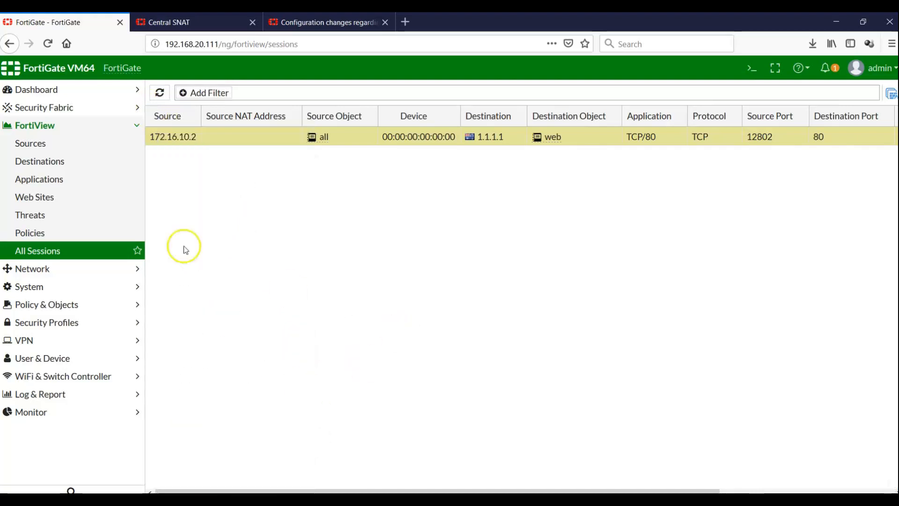
Reopen the Forward Traffic log and refresh it to check for Out-DMZ policy entries.
left_click(37, 394)
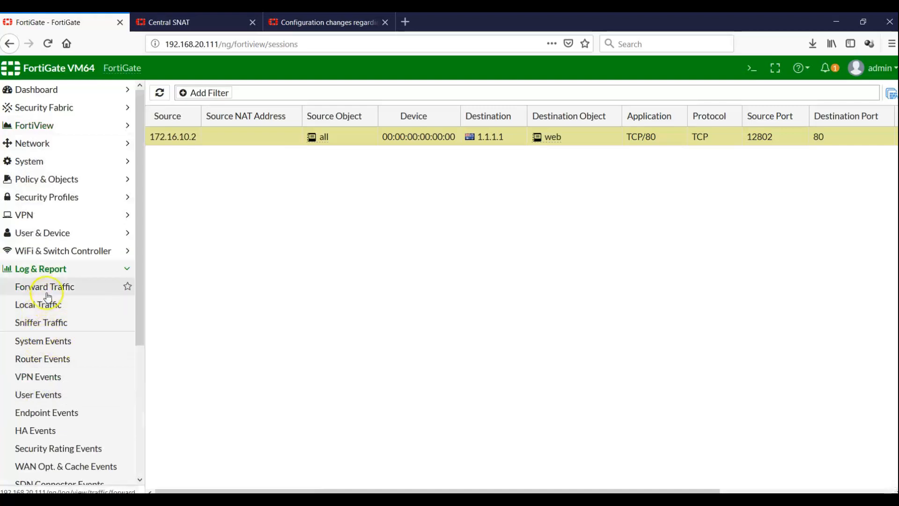
left_click(54, 292)
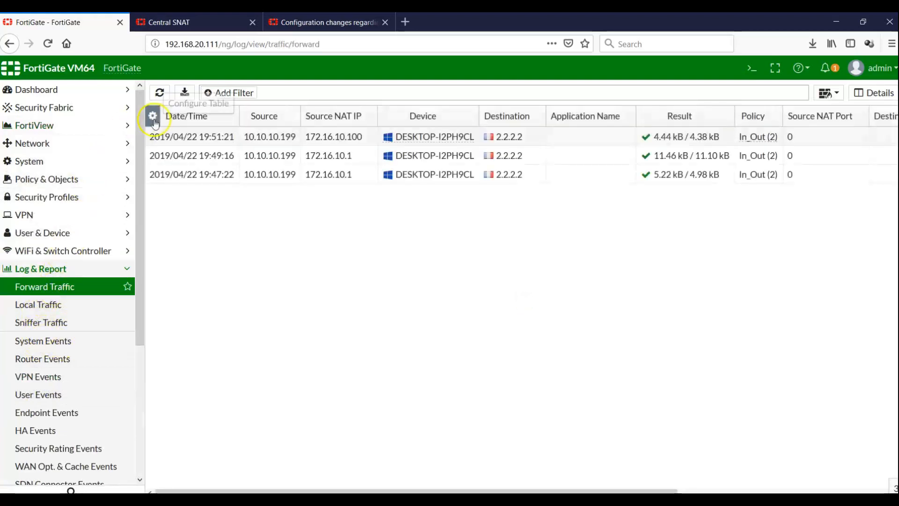
left_click(161, 92)
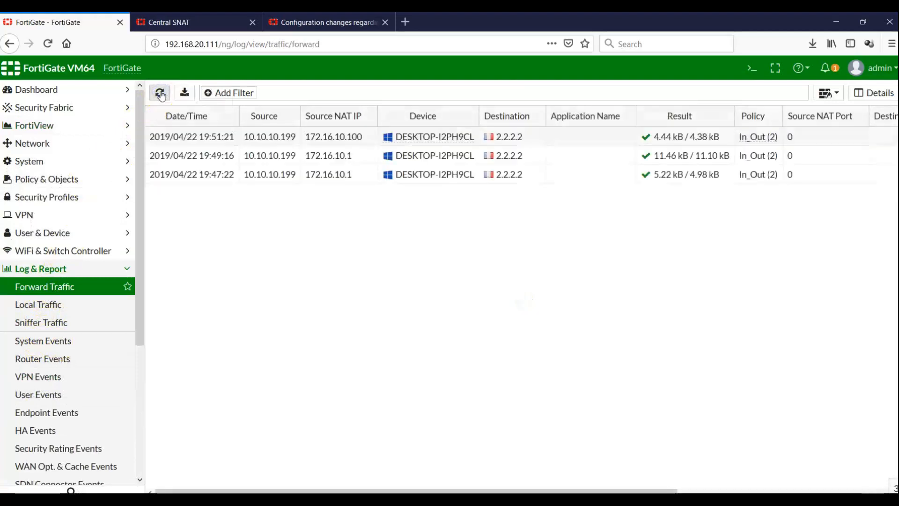
Refresh the traffic log, switch to Outside_Router in Cisco CLI Analyzer, end the open telnet connection and run telnet 1.1.1.1 80 again.
left_click(161, 92)
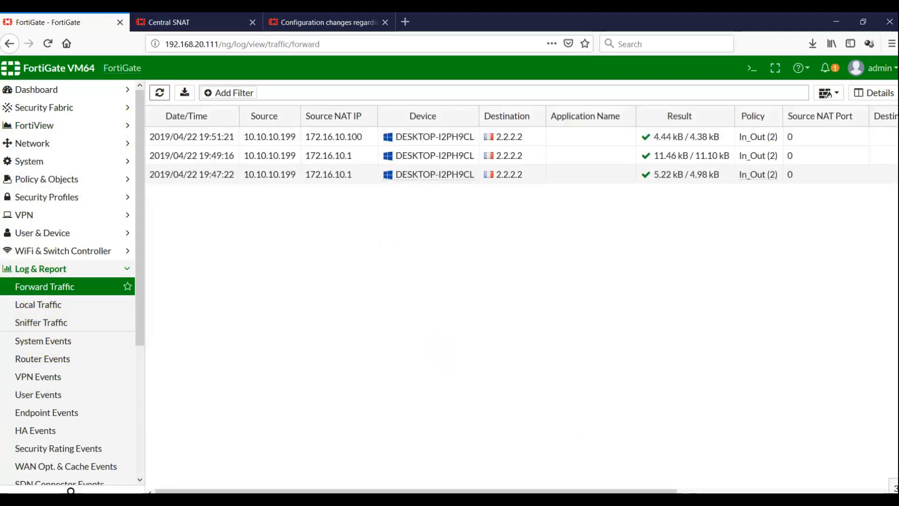
left_click(71, 491)
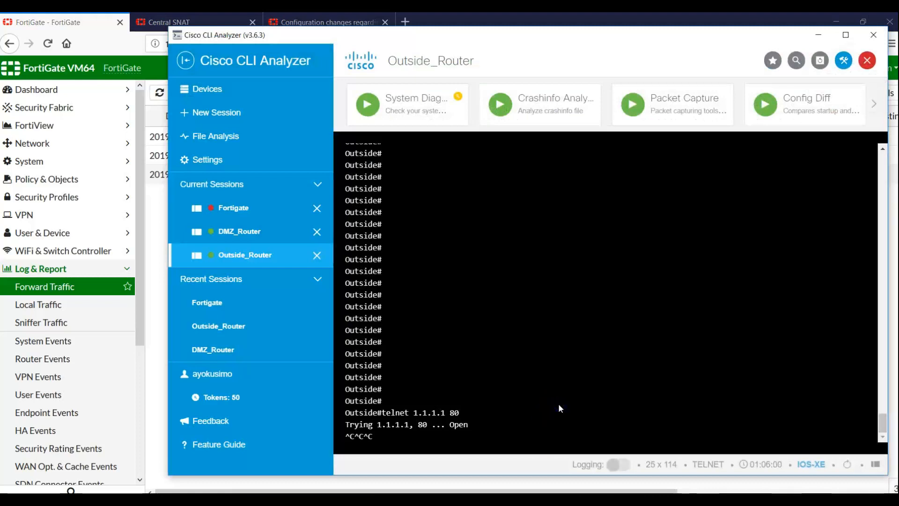
key("Return")
key("Return")
key("Return")
key("Return")
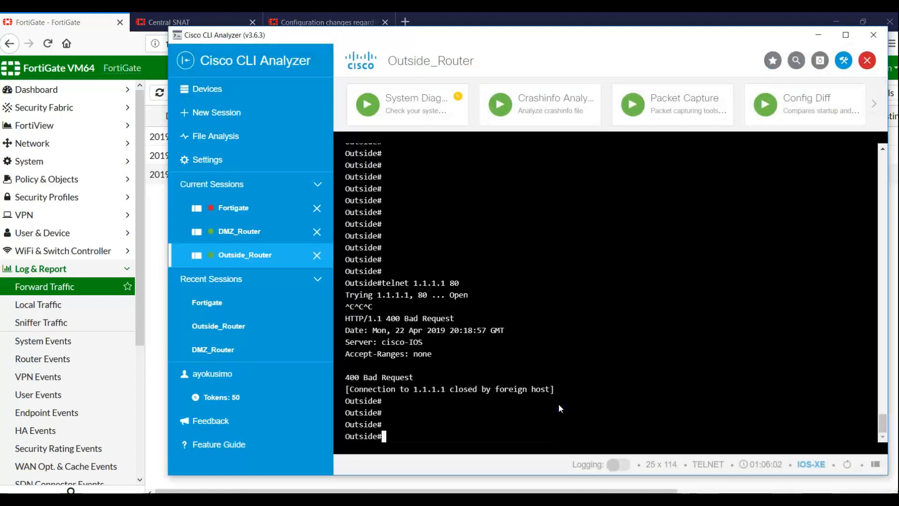
key("Up")
key("Return")
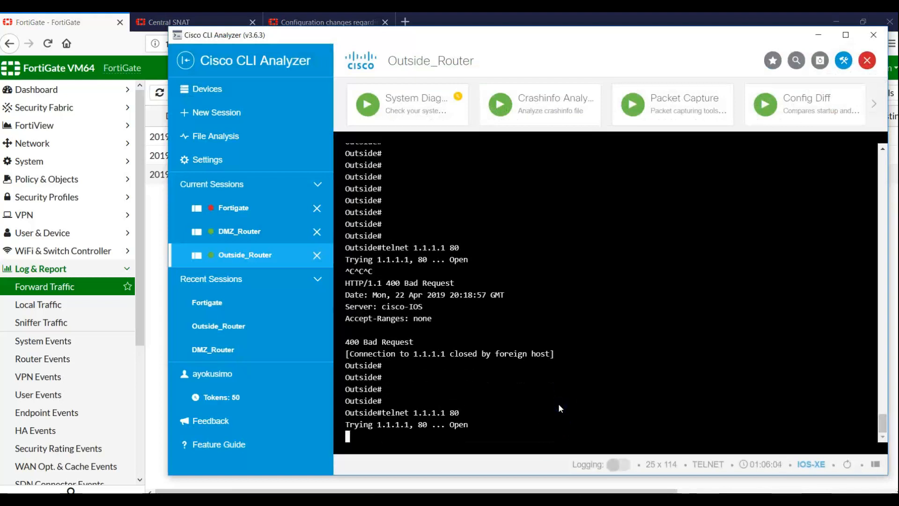
Go back to the FortiGate Forward Traffic log and refresh it to check for the closed connection to 1.1.1.1.
left_click(157, 321)
left_click_drag(156, 322, 186, 86)
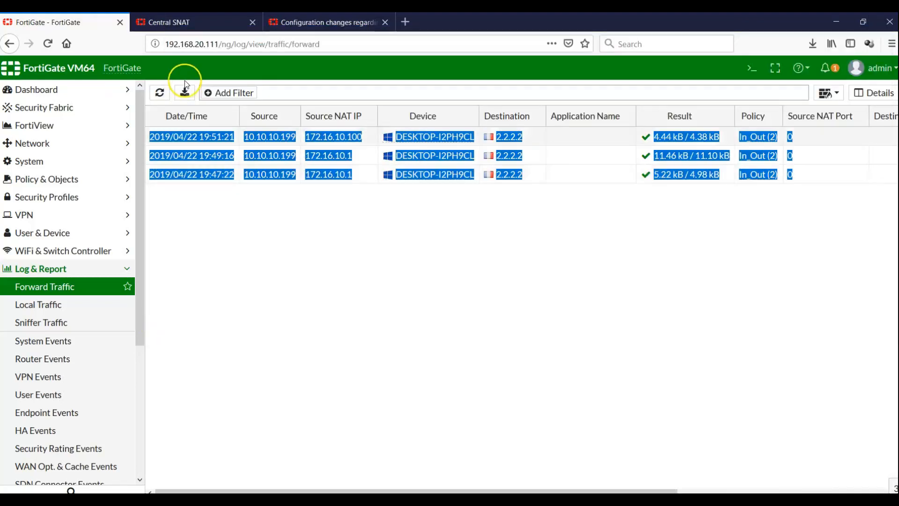
left_click(159, 93)
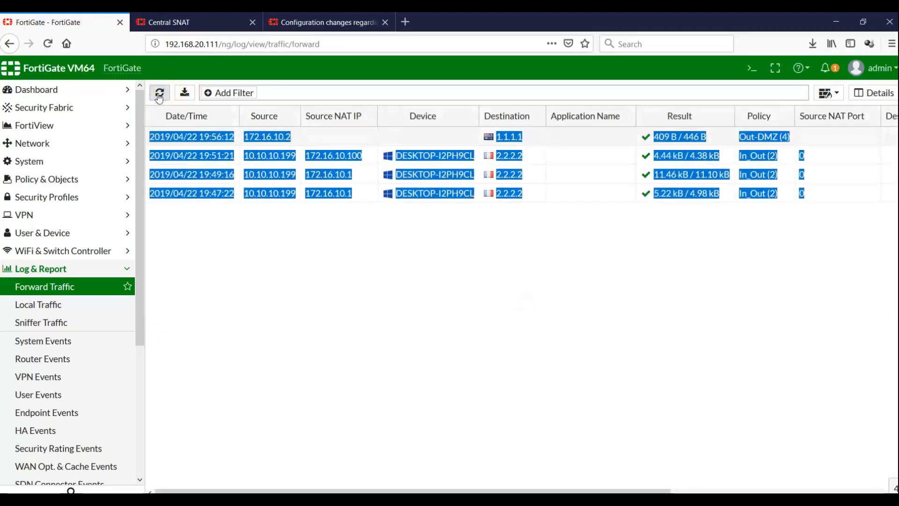
Inspect the newest forward traffic log entry, from source 172.16.10.2 to destination 1.1.1.1.
left_click(407, 134)
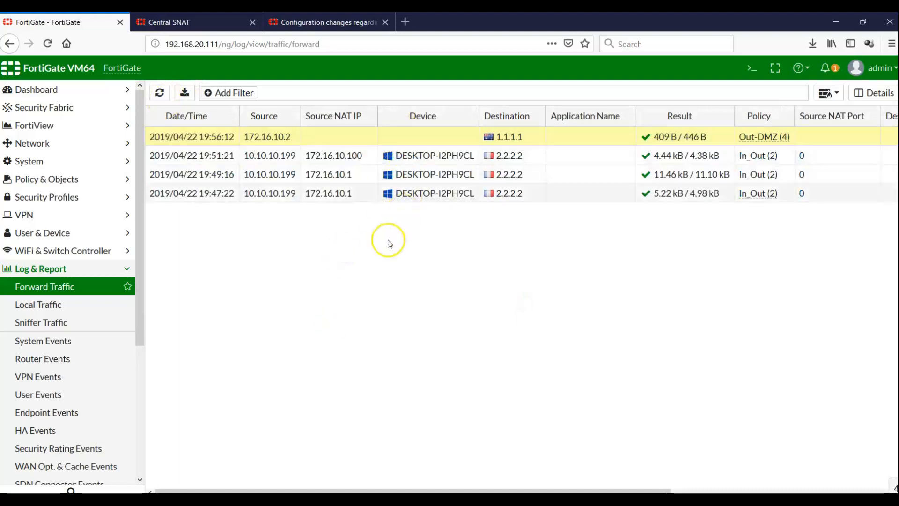
left_click(265, 139)
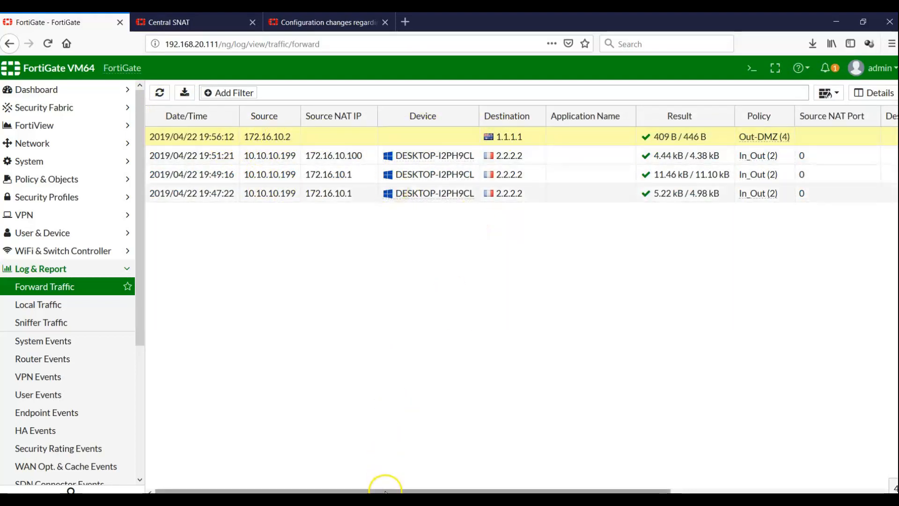
mouse_move(385, 492)
left_mouse_down()
mouse_move(610, 492)
mouse_move(385, 492)
left_mouse_up()
left_click(241, 370)
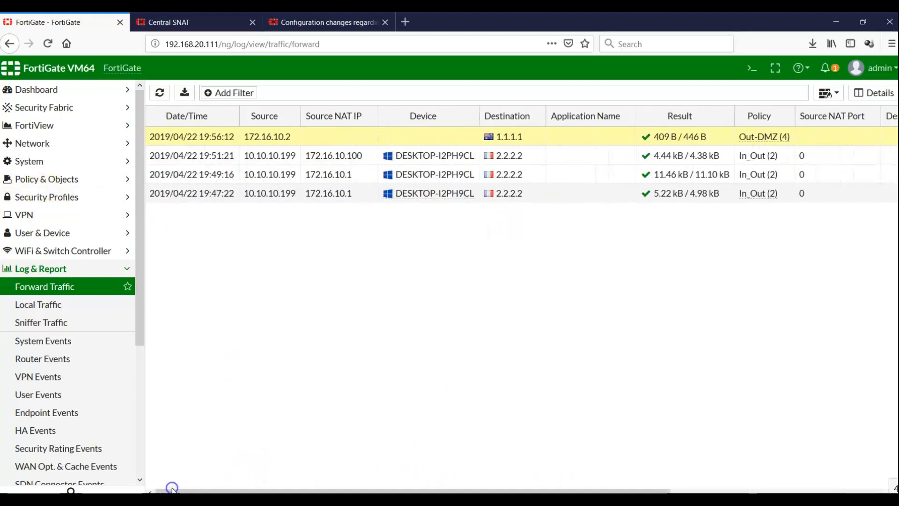
Hide the Source NAT IP and Device columns in the forward traffic log table.
left_click(154, 117)
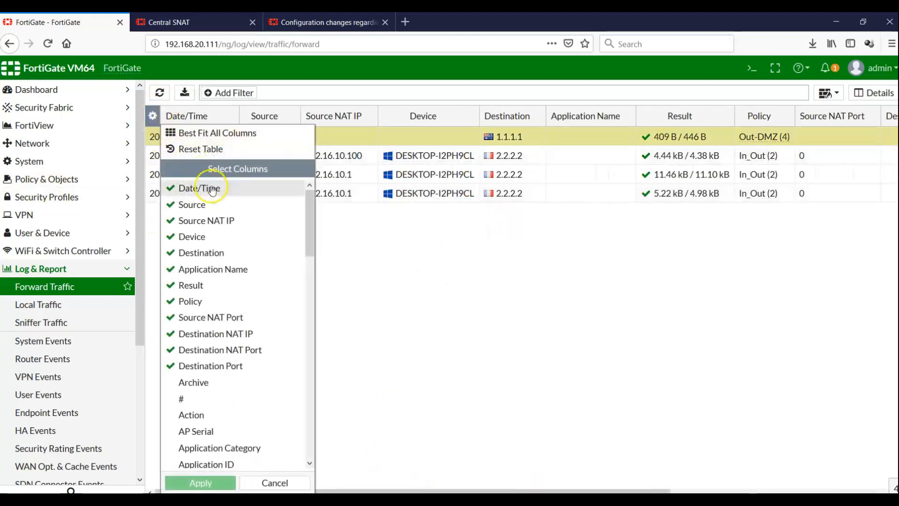
left_click(227, 221)
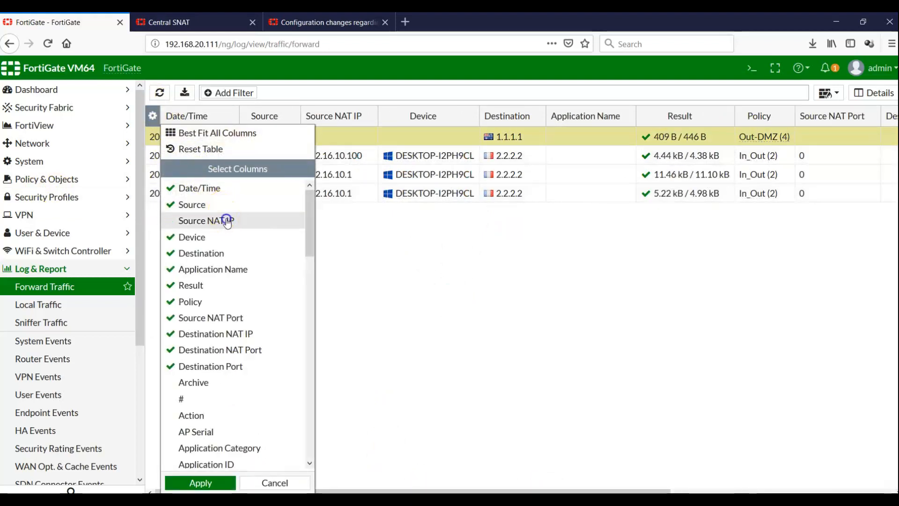
left_click(221, 238)
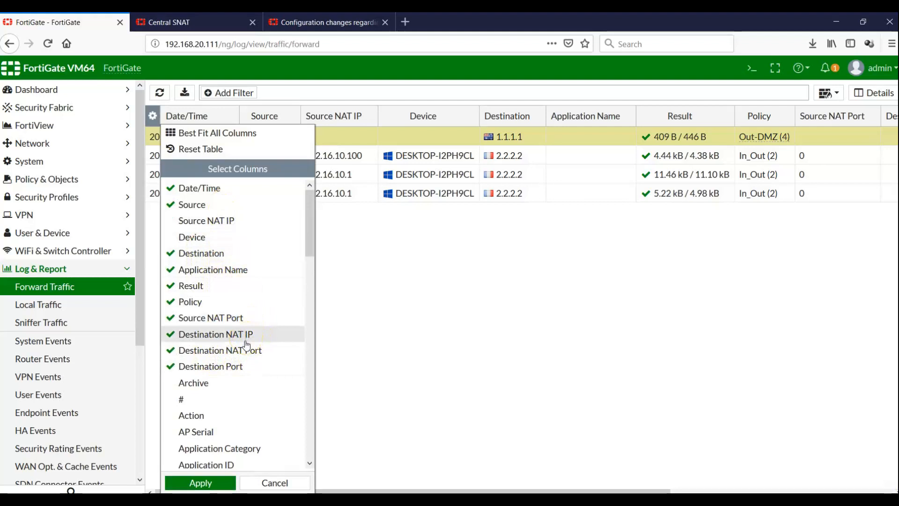
left_click(247, 356)
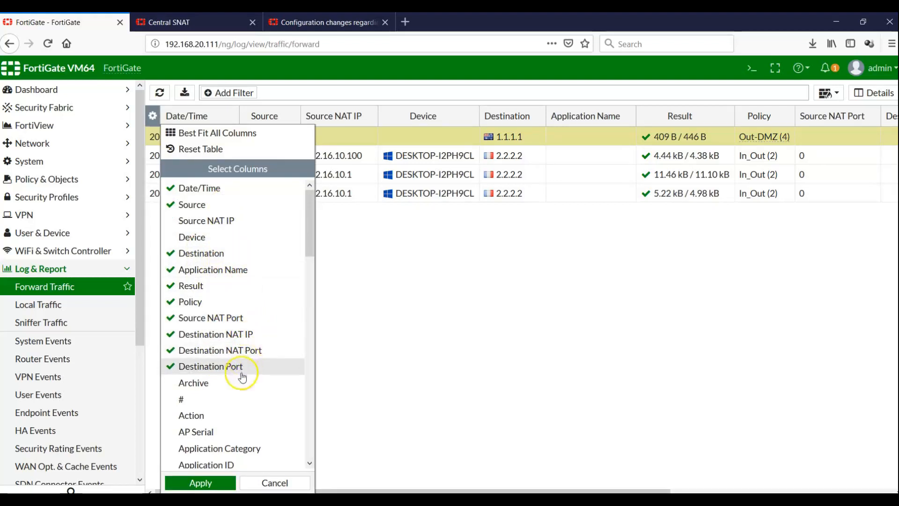
left_click(213, 482)
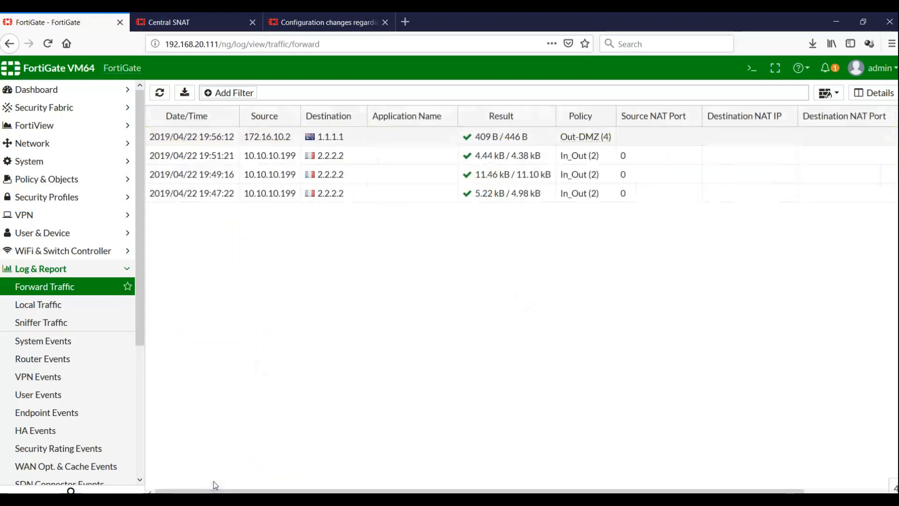
Review the source, destination and NAT columns of the newest log entry to 1.1.1.1, and refresh the forward traffic log.
triple_click(269, 387)
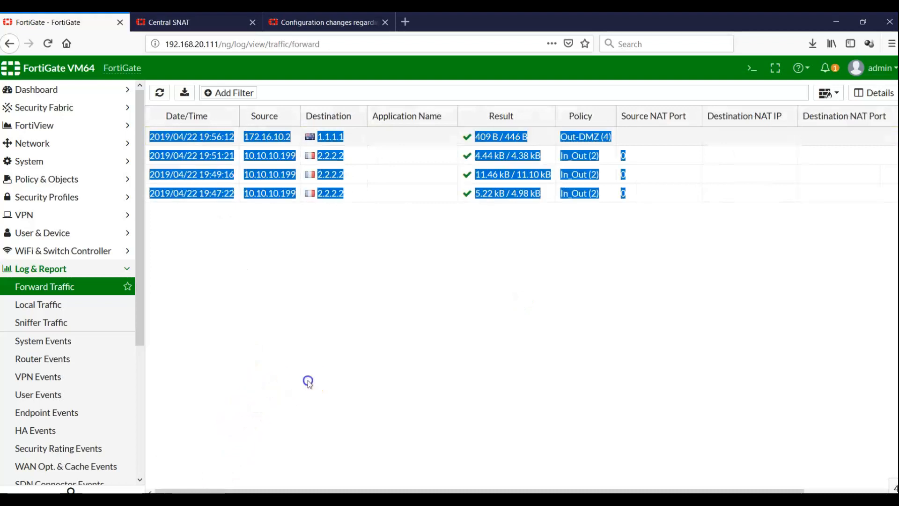
left_click(387, 138)
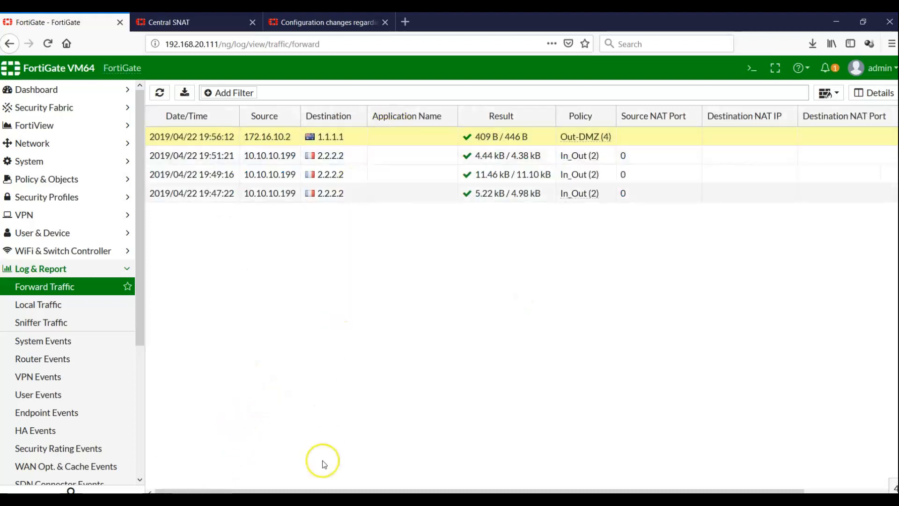
left_click_drag(320, 490, 272, 491)
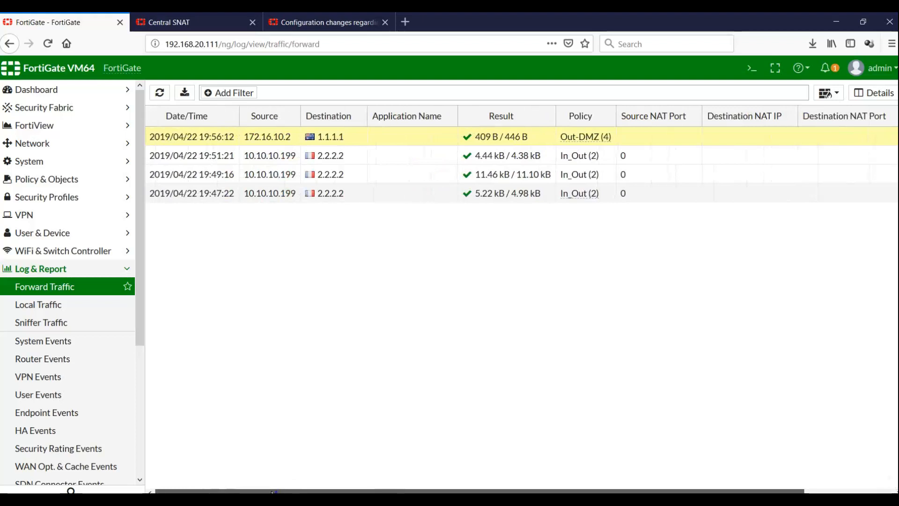
left_click(265, 139)
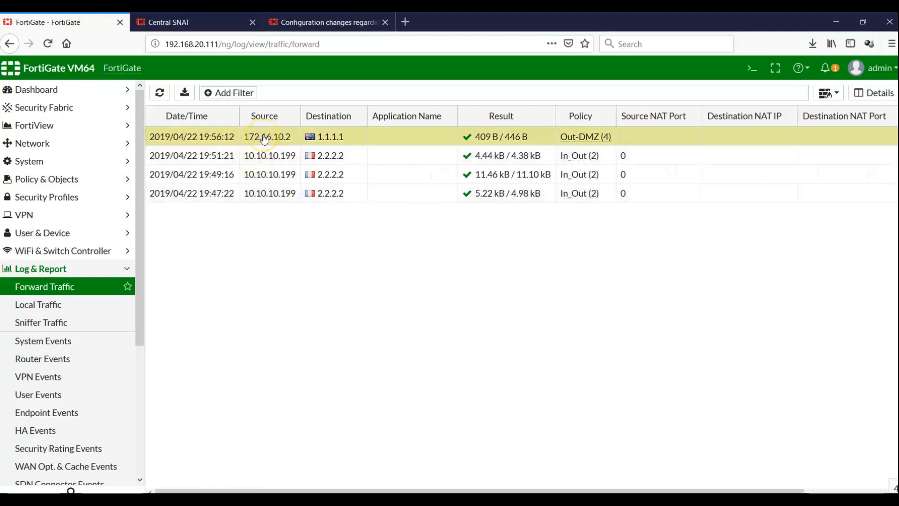
left_click(334, 143)
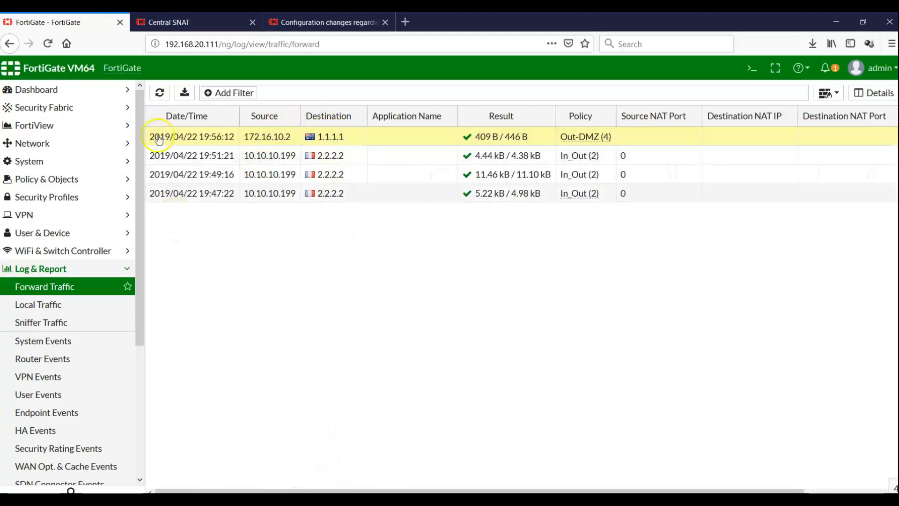
left_click(157, 99)
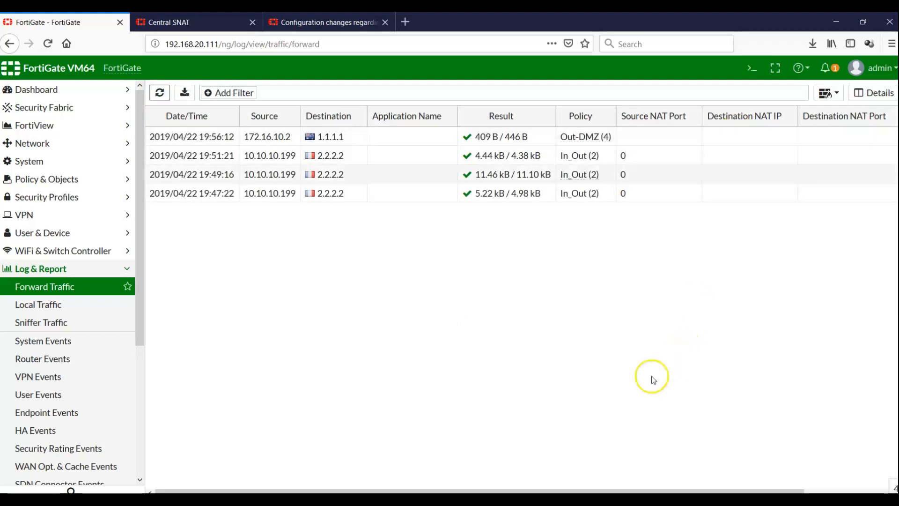
Switch to the Outside_Router session in Cisco CLI Analyzer, end the open telnet connection, and recall the command telnet 1.1.1.1 80 at the prompt.
left_click(554, 497)
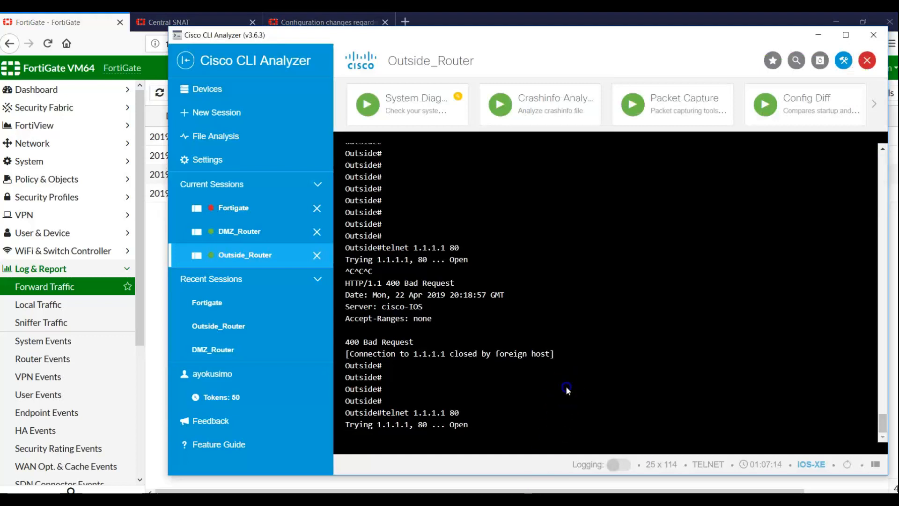
key("Return")
key("Return")
key("Return")
key("Return")
key("Return")
key("Return")
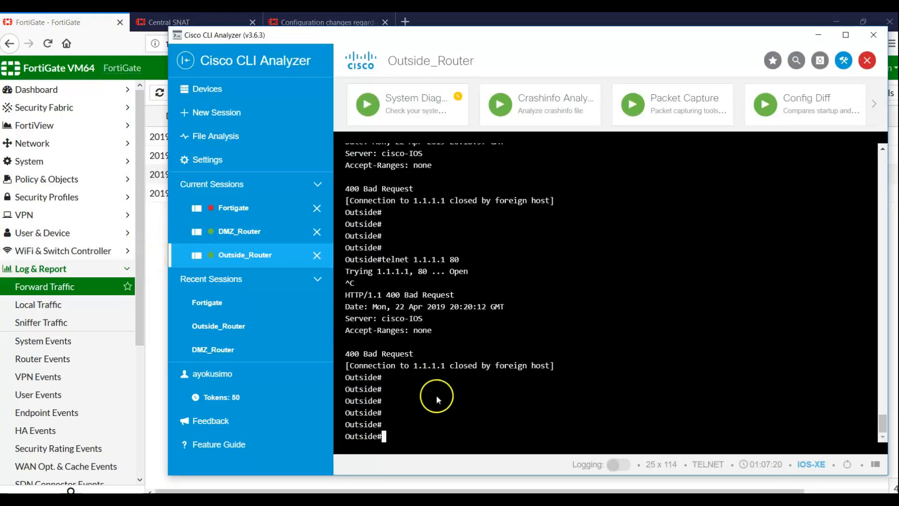
key("Up")
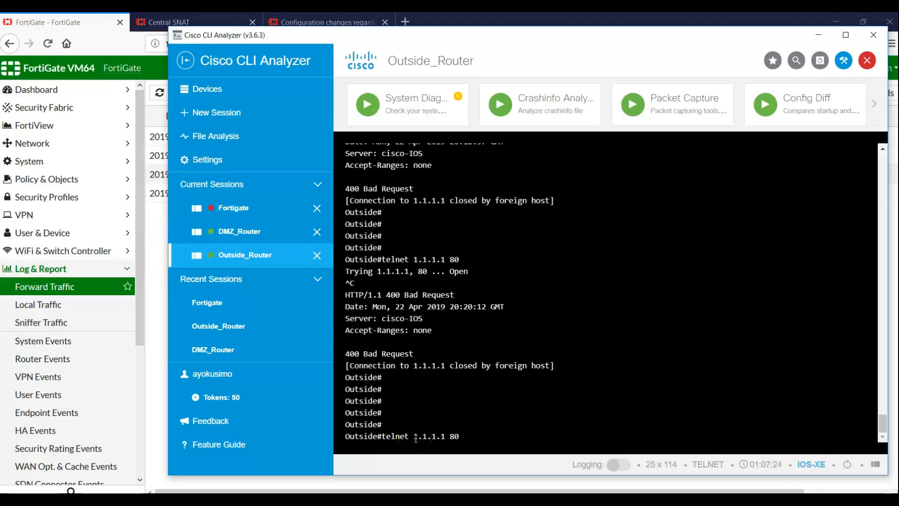
left_click_drag(414, 438, 444, 437)
Return to the FortiGate browser window and view the IP pools, followed by the IPv4 policy list.
left_click(157, 313)
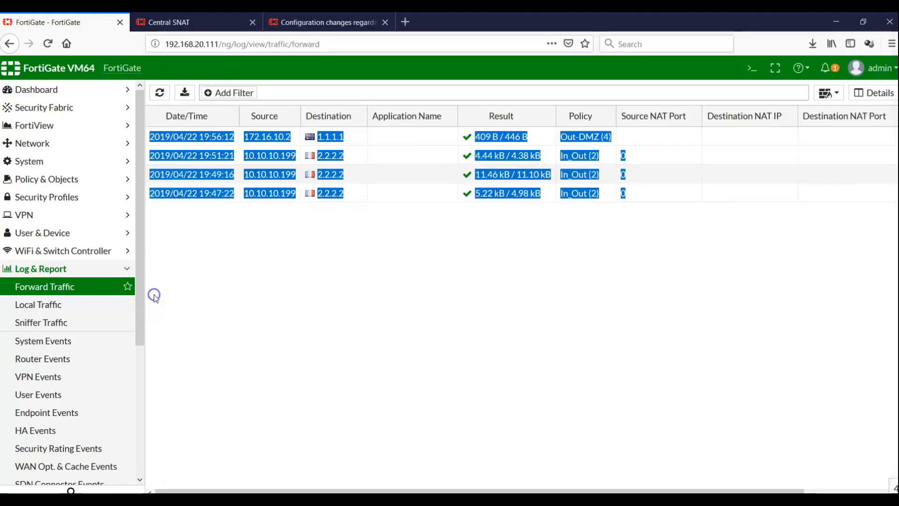
left_click(66, 297)
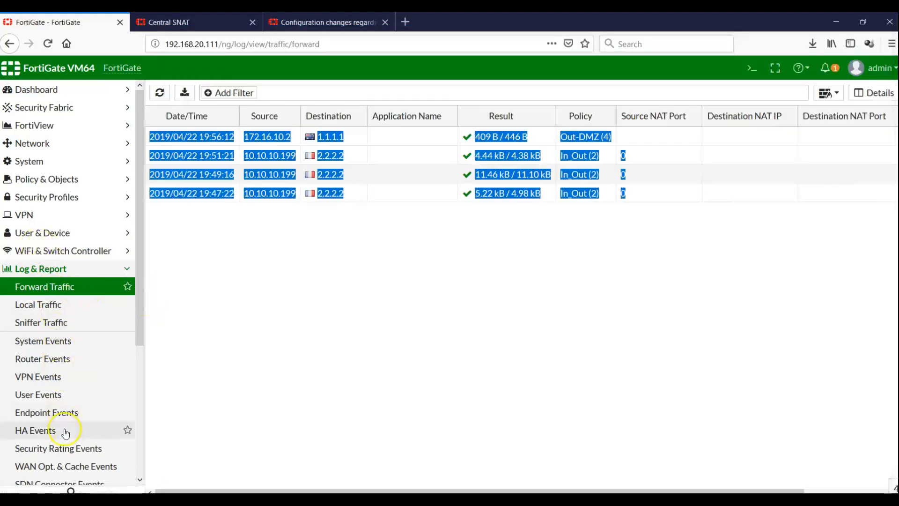
left_click(44, 181)
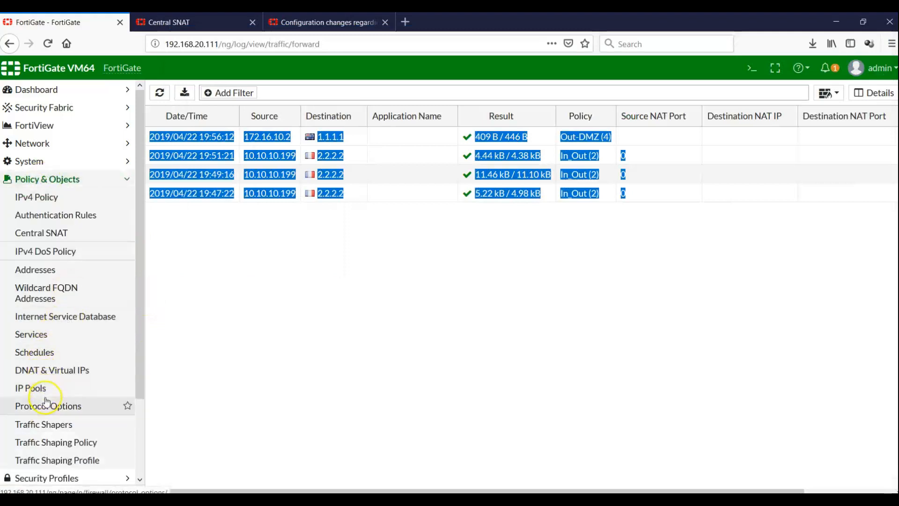
left_click(45, 396)
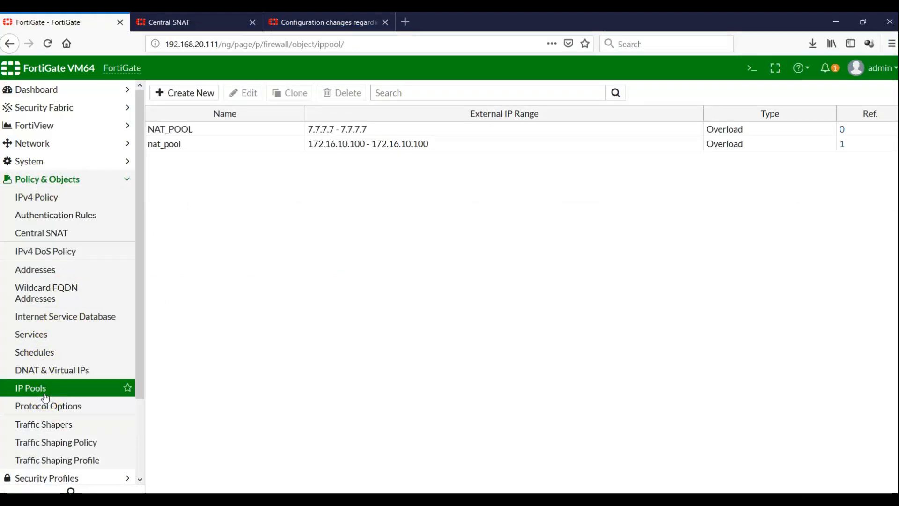
left_click(42, 199)
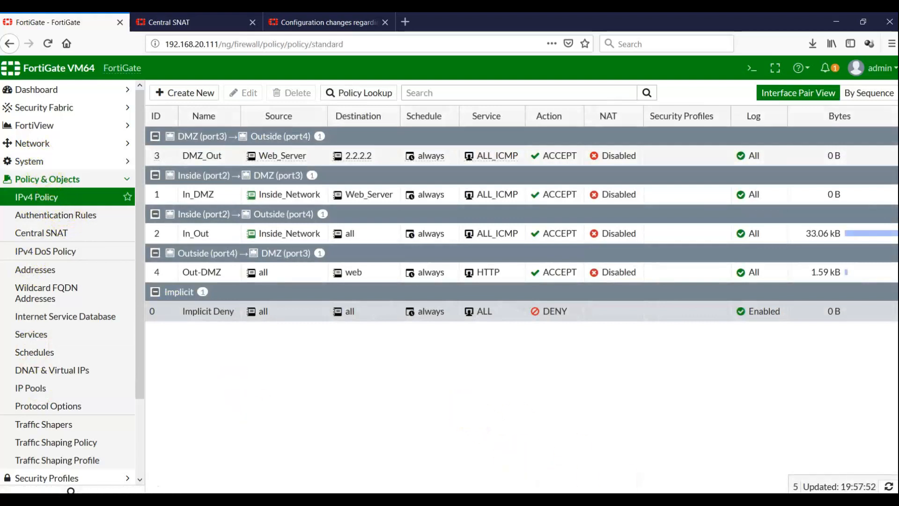
Switch back to the Outside_Router session in Cisco CLI Analyzer and run the recalled command telnet 1.1.1.1 80.
left_click(684, 500)
left_click(827, 70)
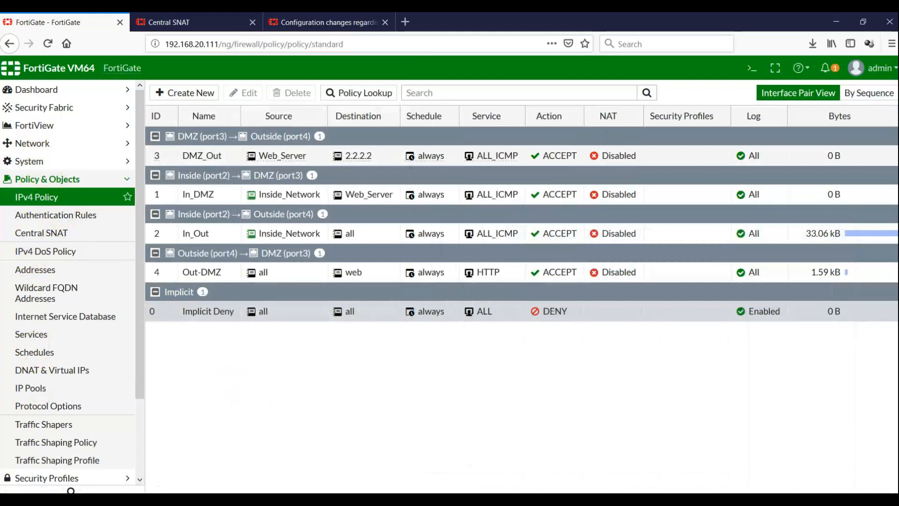
left_click(501, 499)
left_click(612, 390)
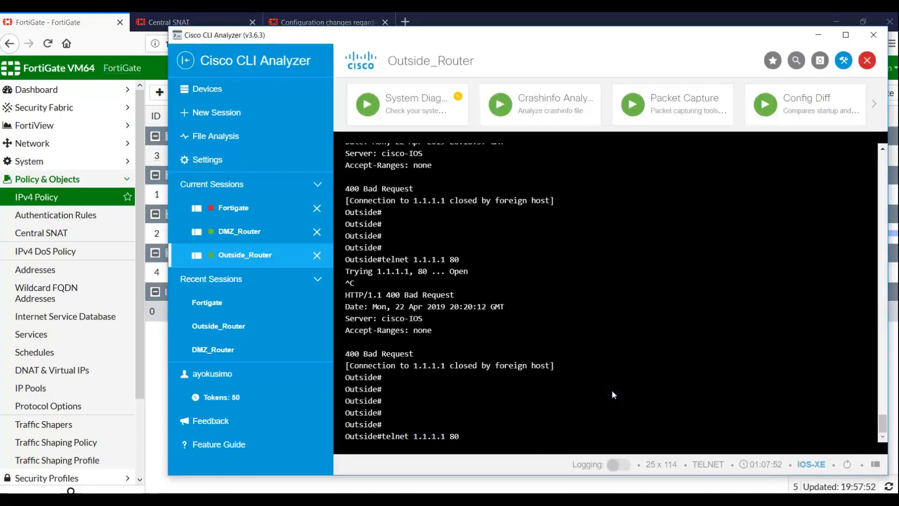
key("Return")
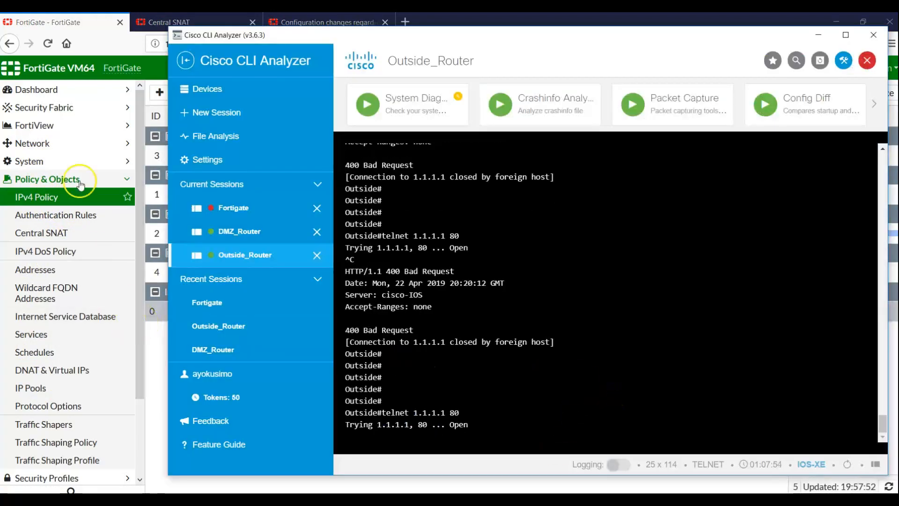
Return to the FortiGate browser window and examine the Out-DMZ policy's details and its source and destination interfaces in FortiView Policies.
left_click(50, 126)
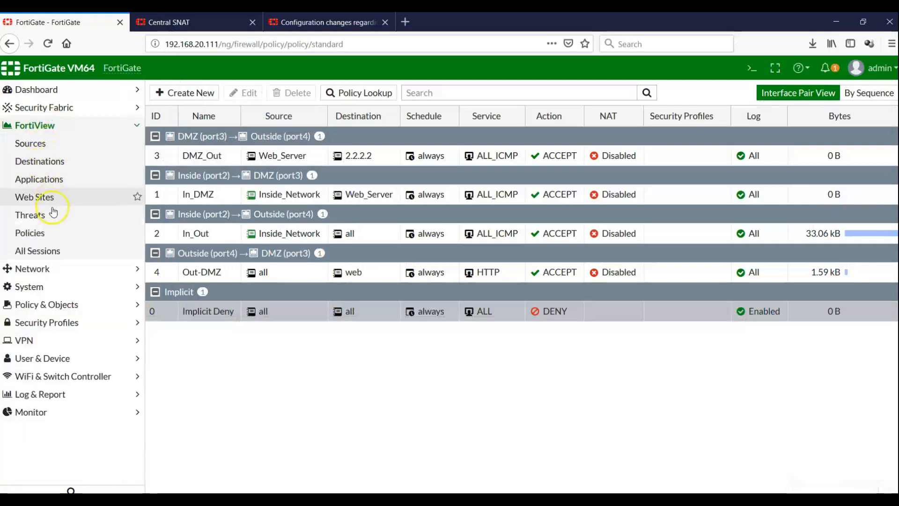
left_click(44, 234)
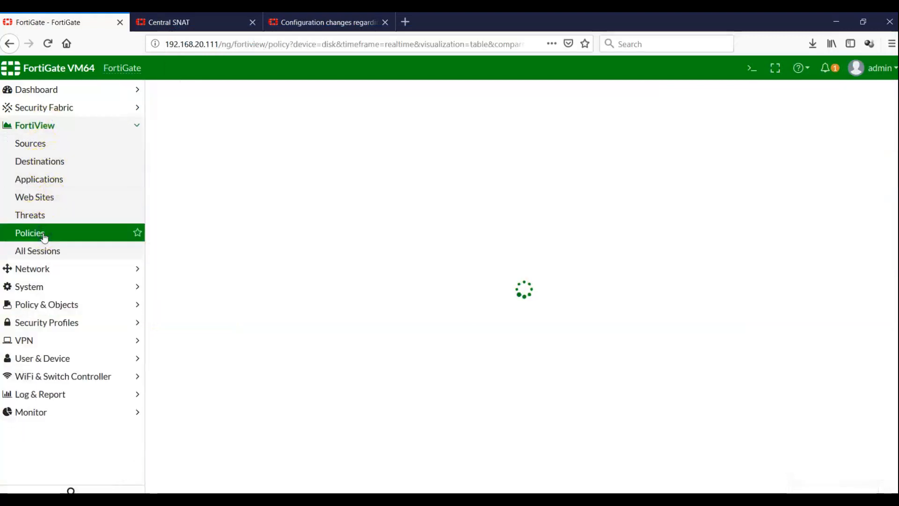
mouse_move(176, 140)
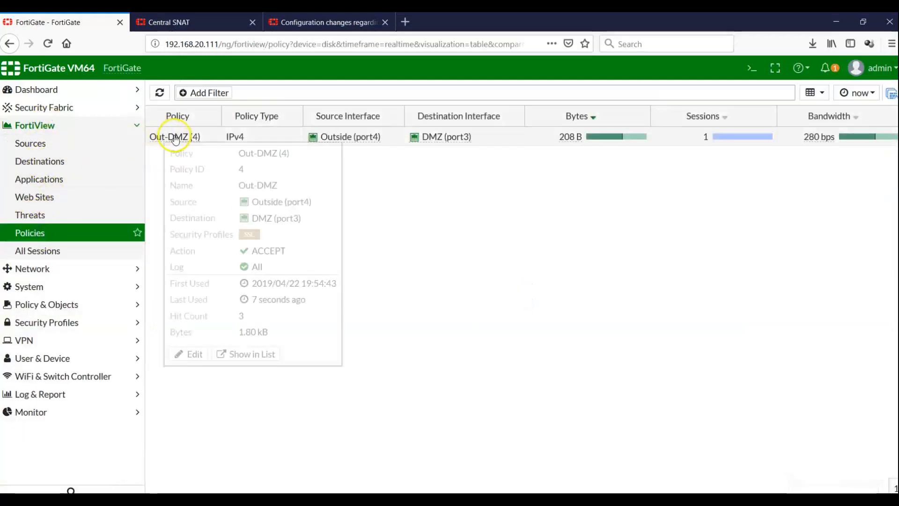
mouse_move(351, 137)
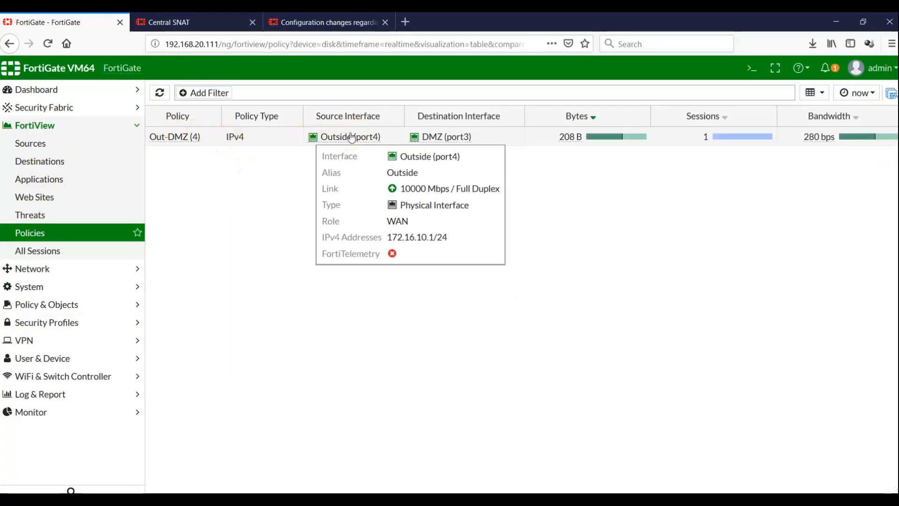
mouse_move(451, 139)
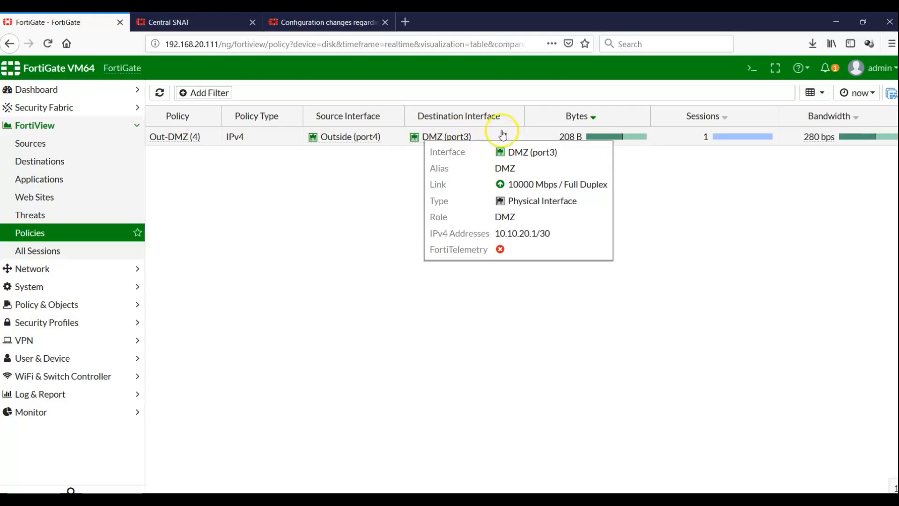
left_click(463, 139)
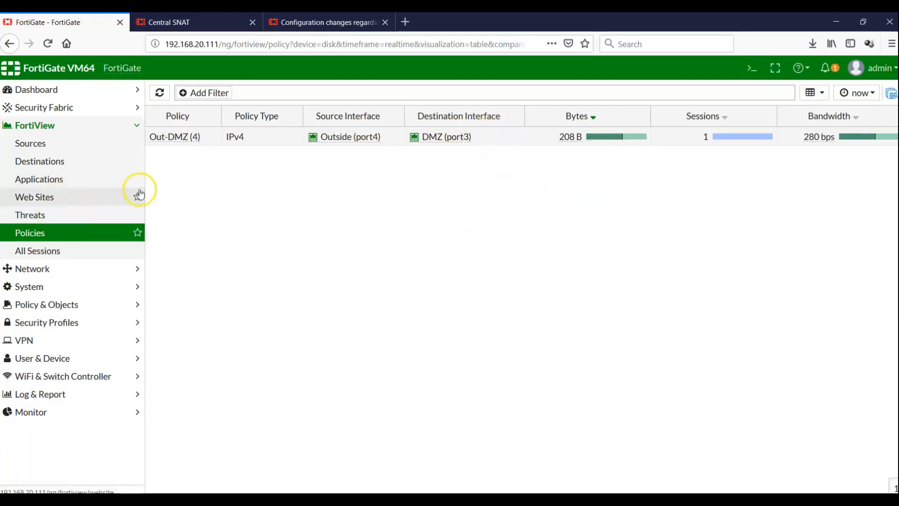
Open the IPv4 policy list and examine the service and destination of the Out-DMZ policy.
left_click(52, 128)
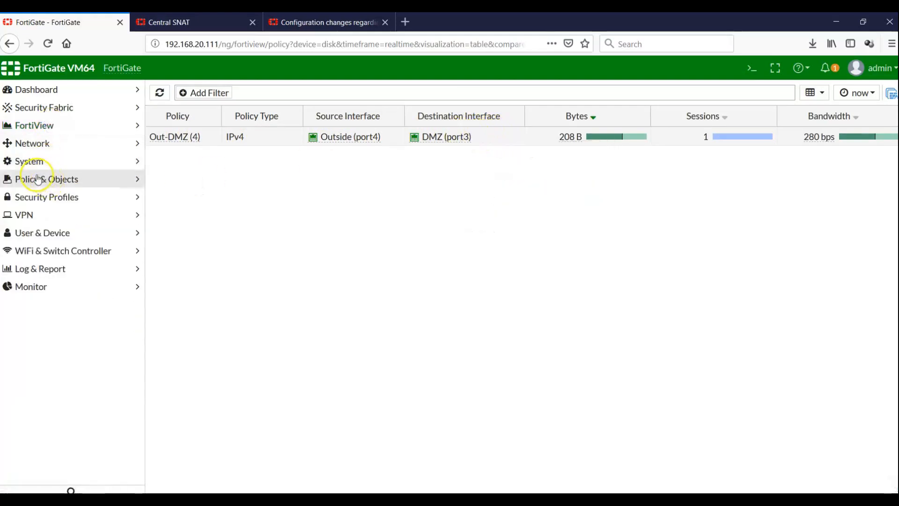
left_click(37, 178)
left_click(55, 197)
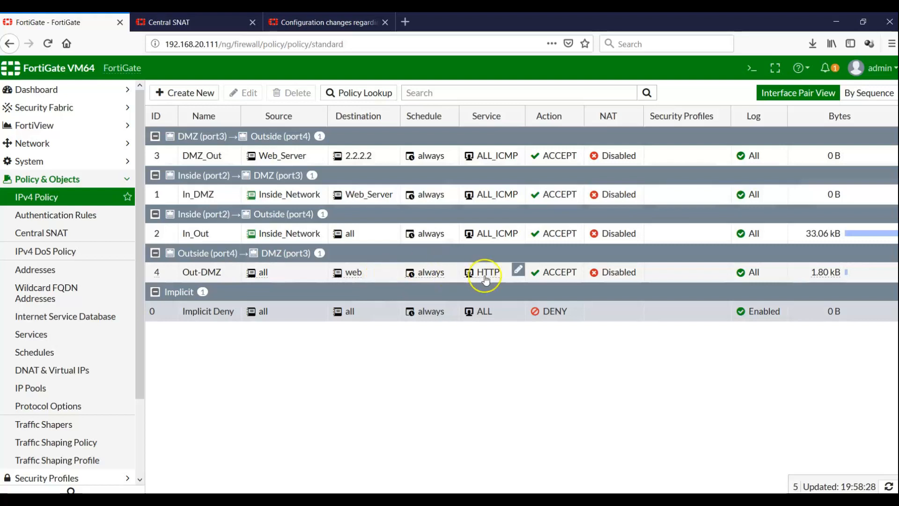
mouse_move(350, 278)
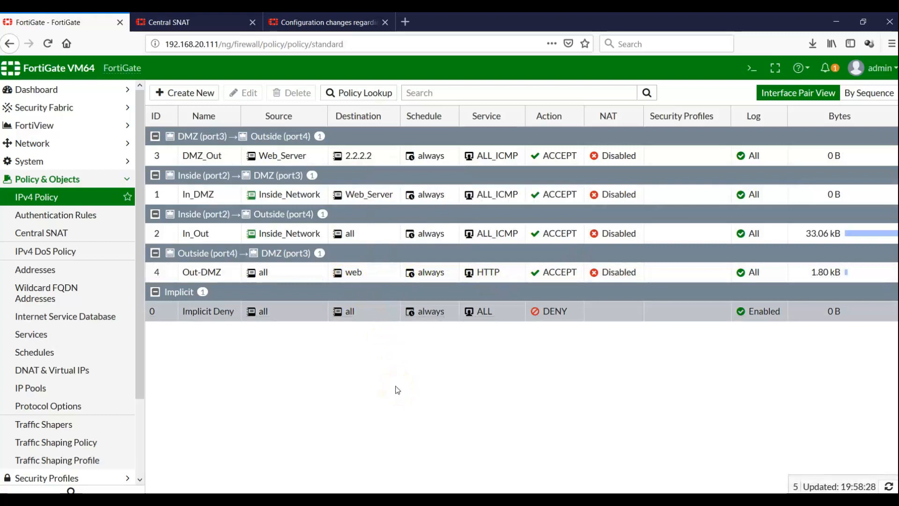
key("ctrl+a")
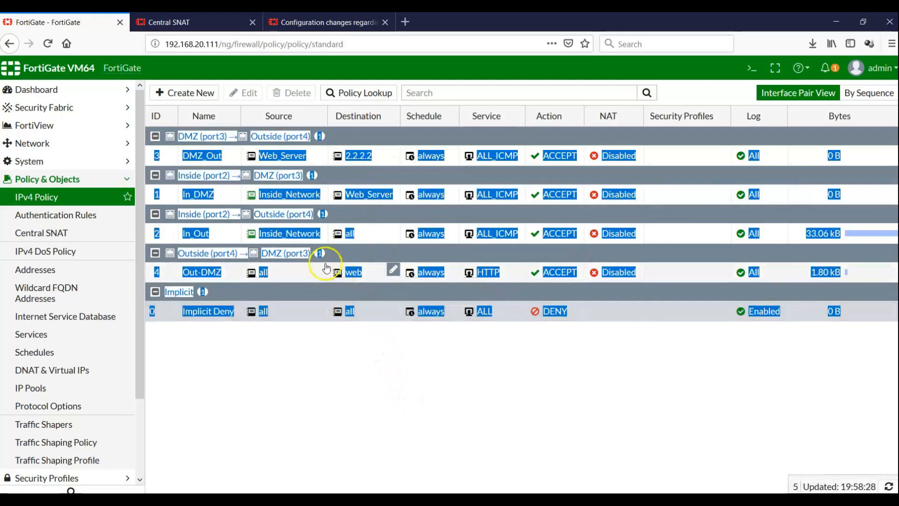
Select the Out-DMZ policy in the IPv4 policy list and examine its source and destination.
left_click(291, 269)
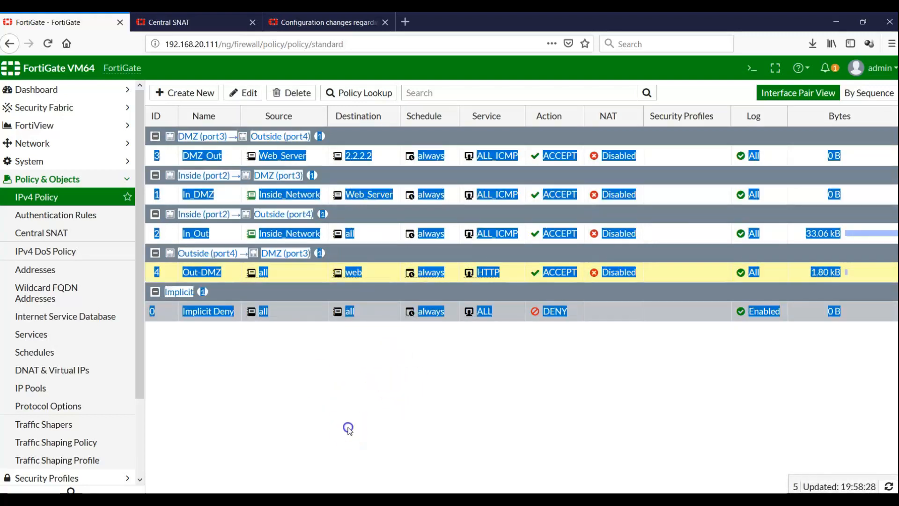
left_click(292, 273)
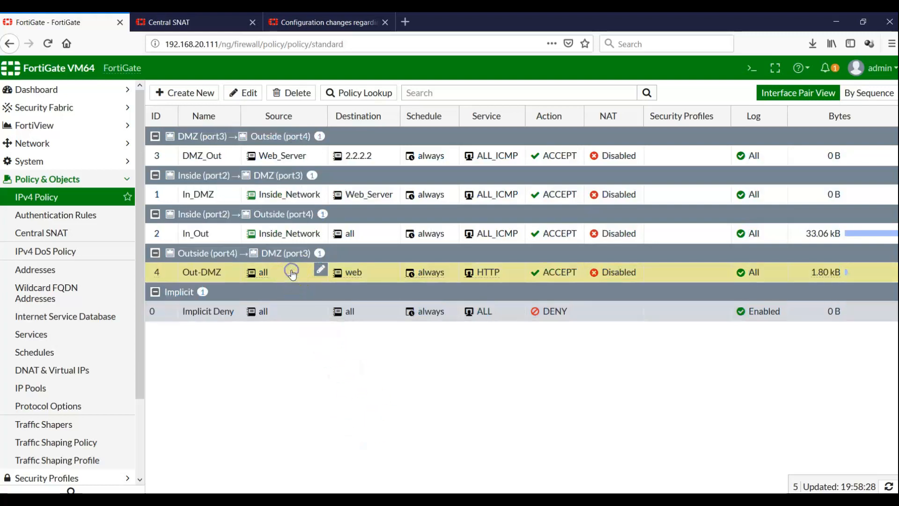
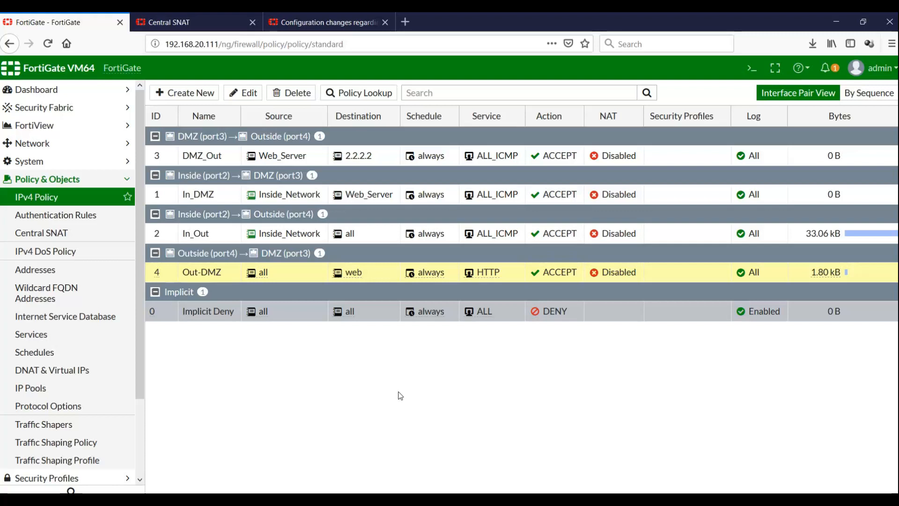
left_click(420, 417)
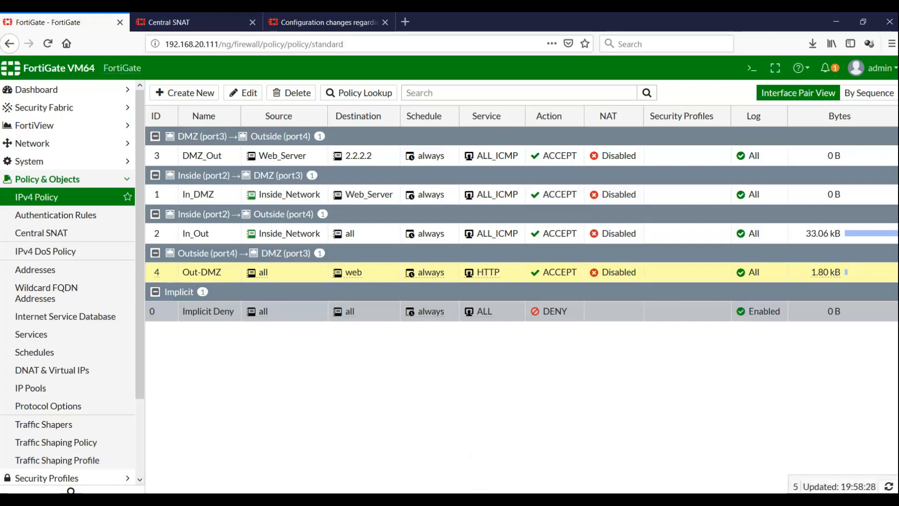
Switch to the Outside_Router session in Cisco CLI Analyzer and end the open telnet connection to 1.1.1.1.
key("alt+Tab")
key("ctrl+c")
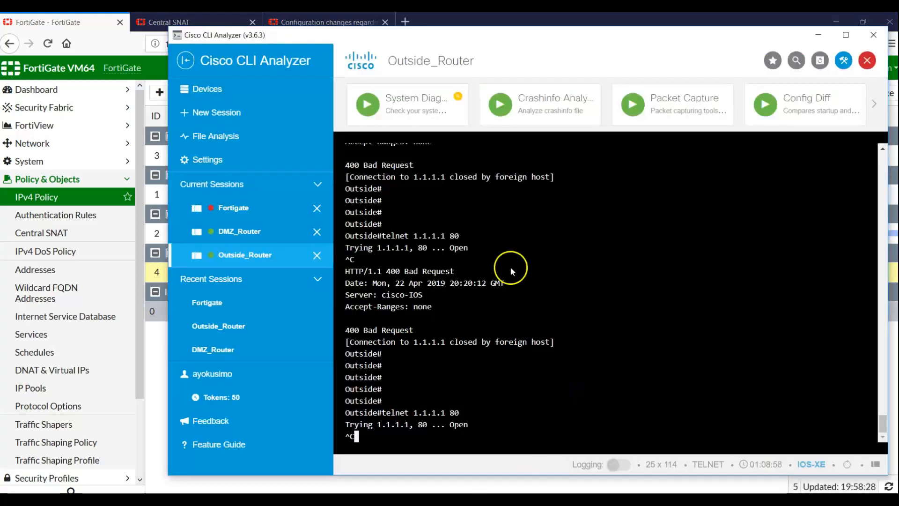
key("Return")
key("Return")
key("Return")
key("Return")
key("Return")
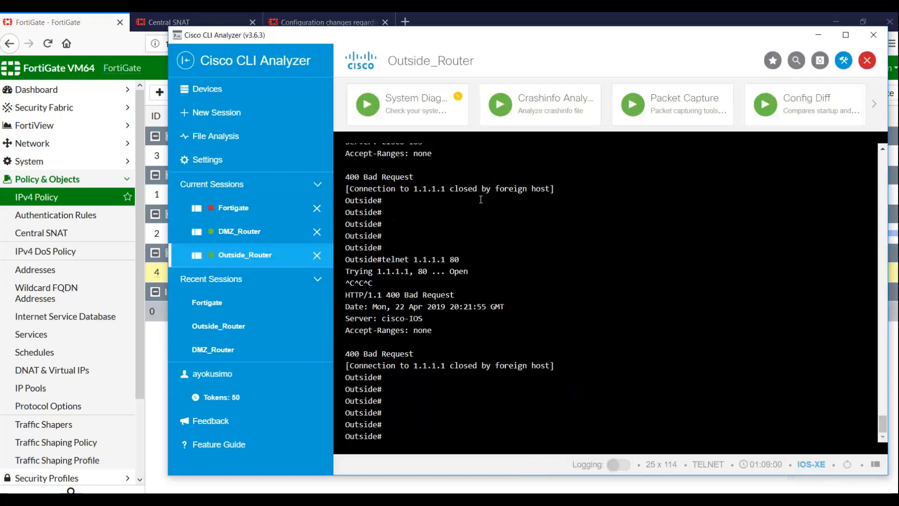
Edit the recalled telnet command and try to connect to 172.16.10.100 on port 80.
key("Up")
key("BackSpace")
key("BackSpace")
key("BackSpace")
type("72")
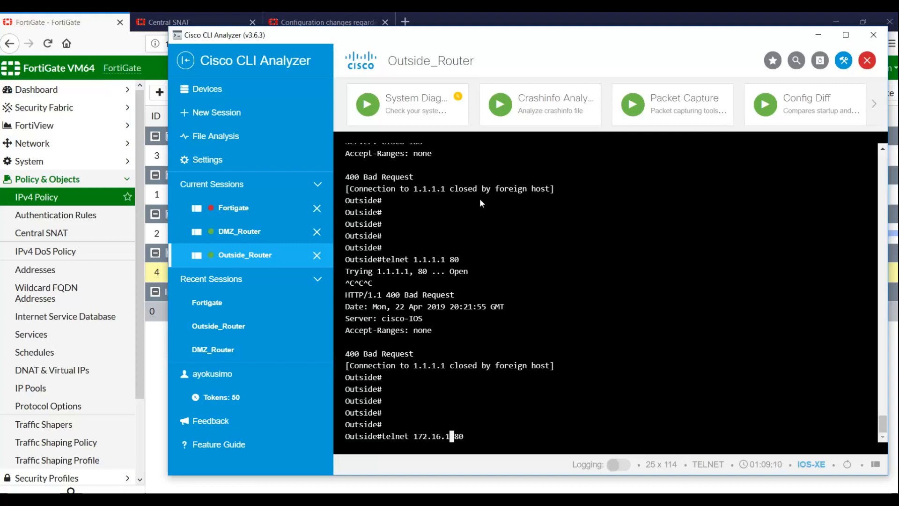
type(".16.10.100")
key("Return")
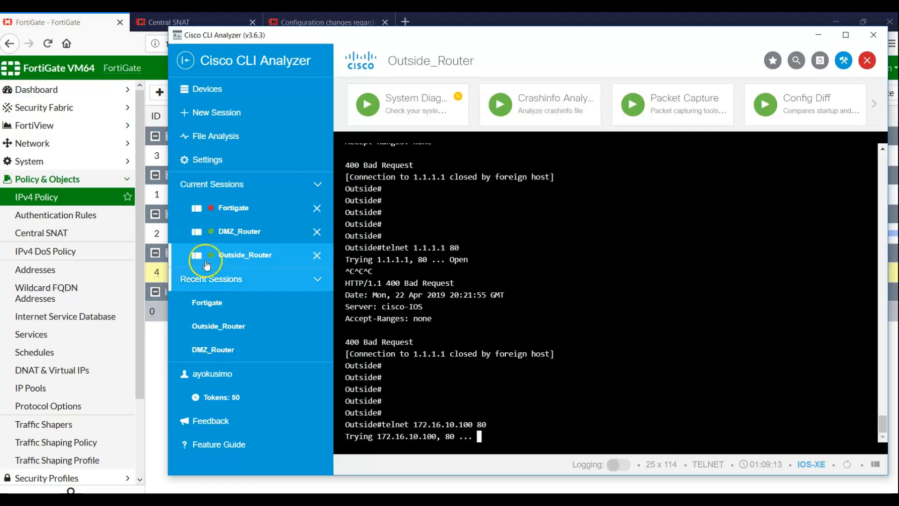
Return to the FortiGate browser window and view the web_server mapping under DNAT & Virtual IPs.
left_click(156, 366)
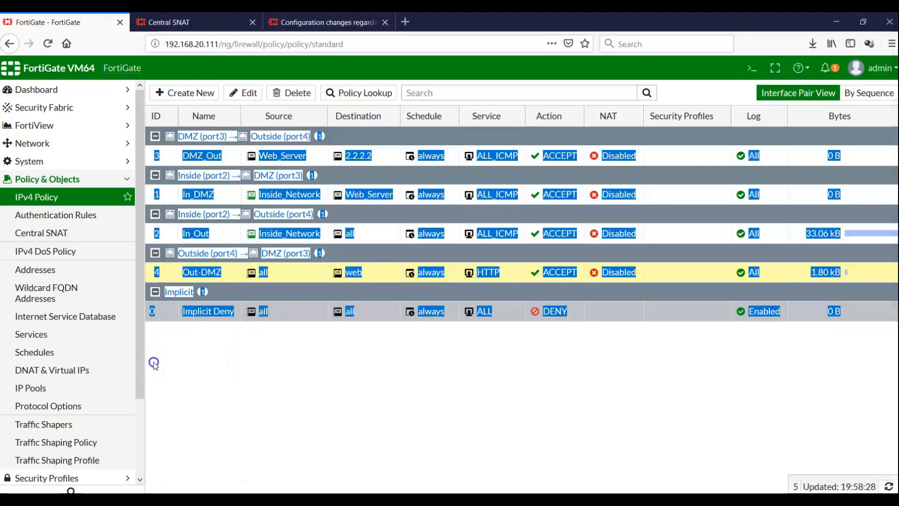
left_click(172, 318)
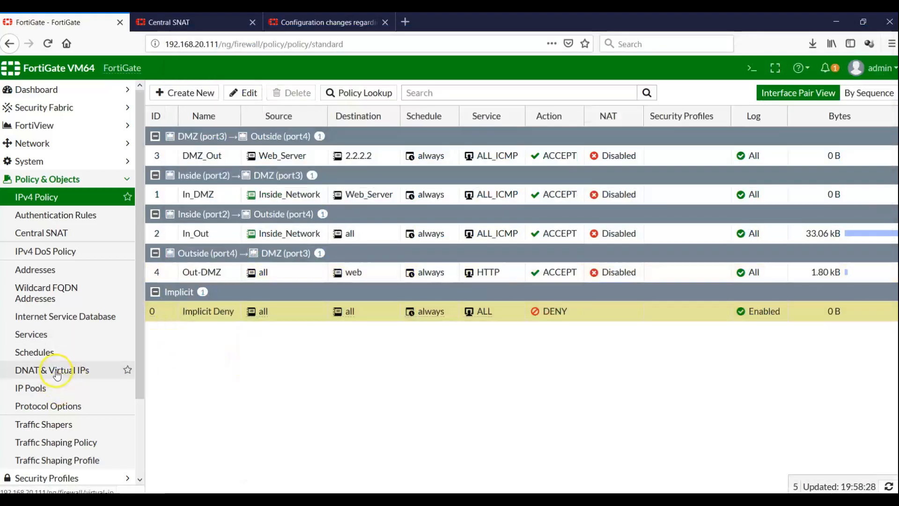
left_click(56, 374)
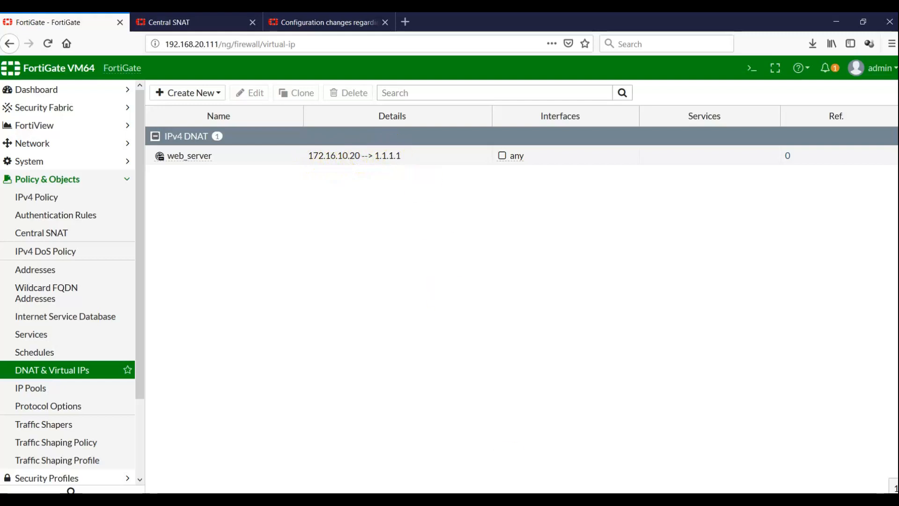
Switch to the Outside_Router session in Cisco CLI Analyzer and run telnet 172.16.10.20 80.
key("alt+Tab")
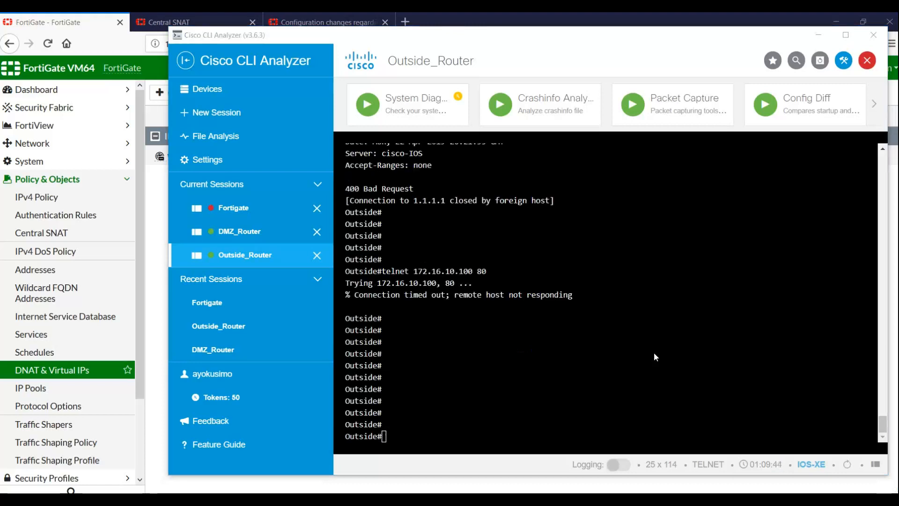
left_click(652, 354)
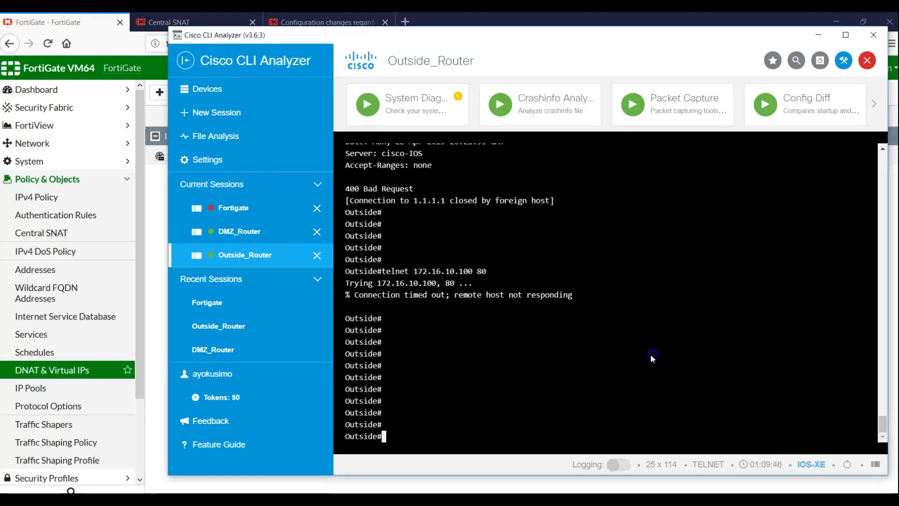
key("Up")
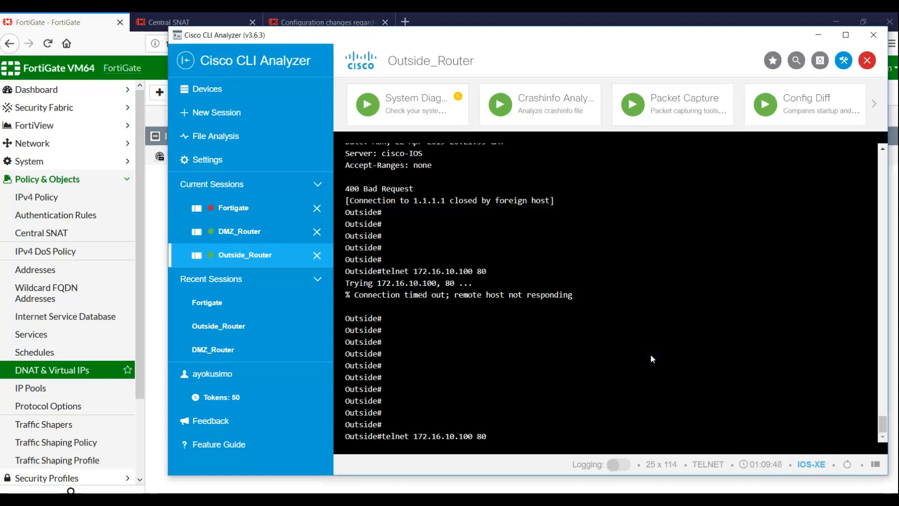
key("BackSpace")
key("BackSpace")
type("2")
key("Return")
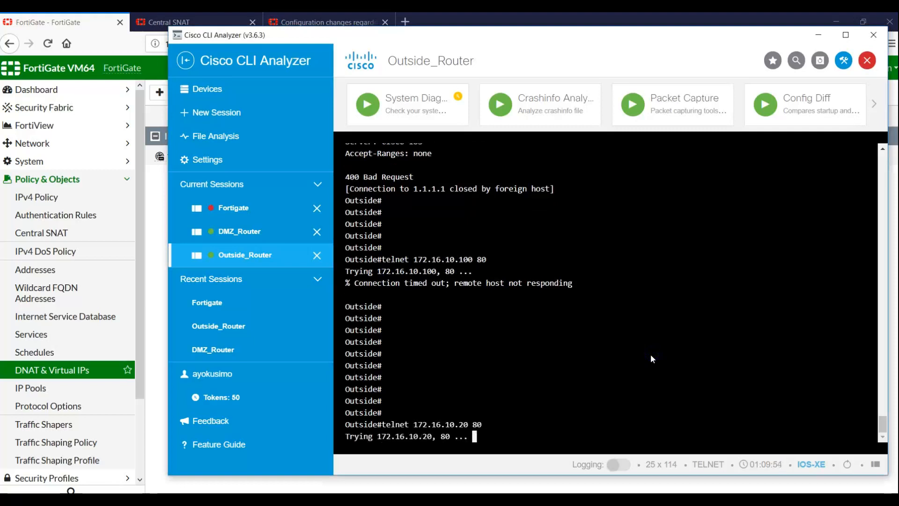
Return to the FortiGate browser window and examine the port 80 session and its web_server destination object in FortiView All Sessions.
left_click(151, 306)
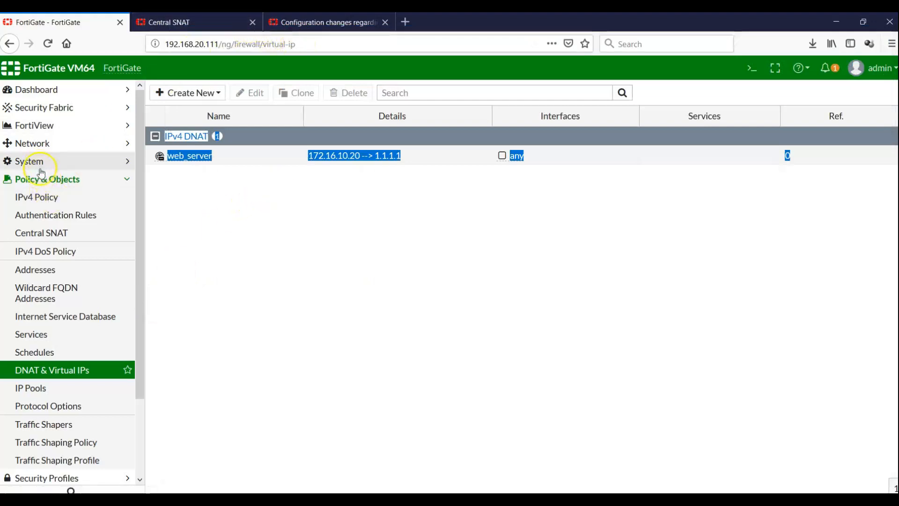
left_click(40, 125)
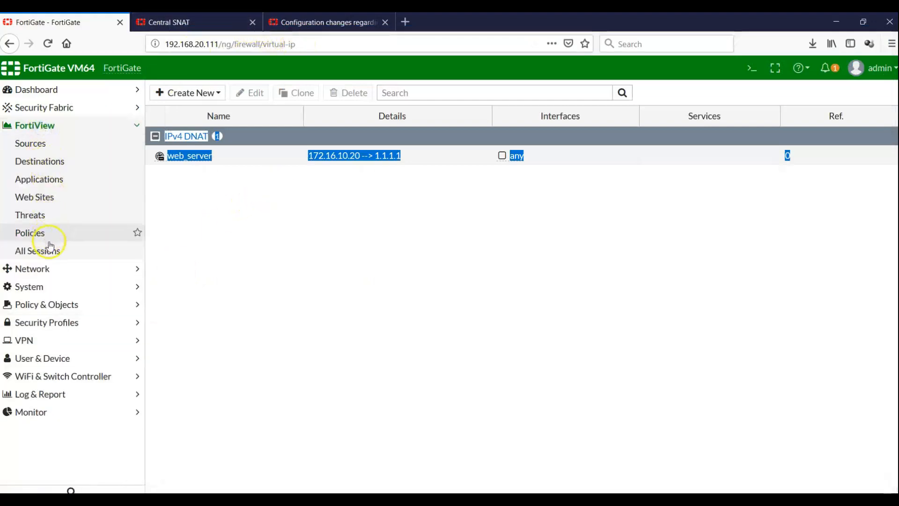
left_click(51, 251)
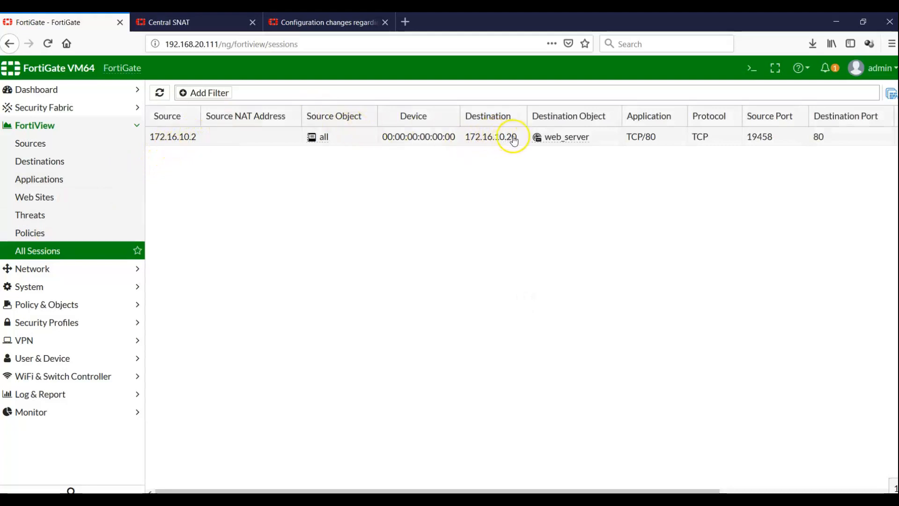
mouse_move(567, 140)
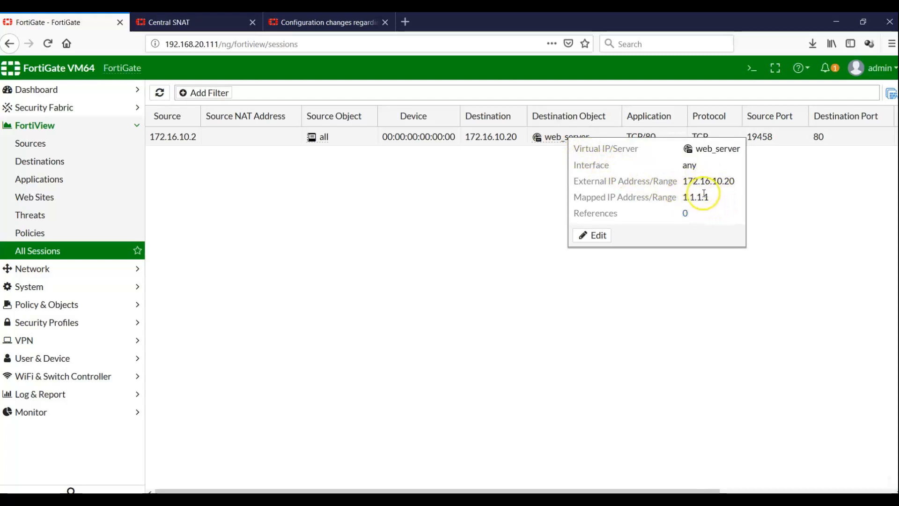
triple_click(759, 178)
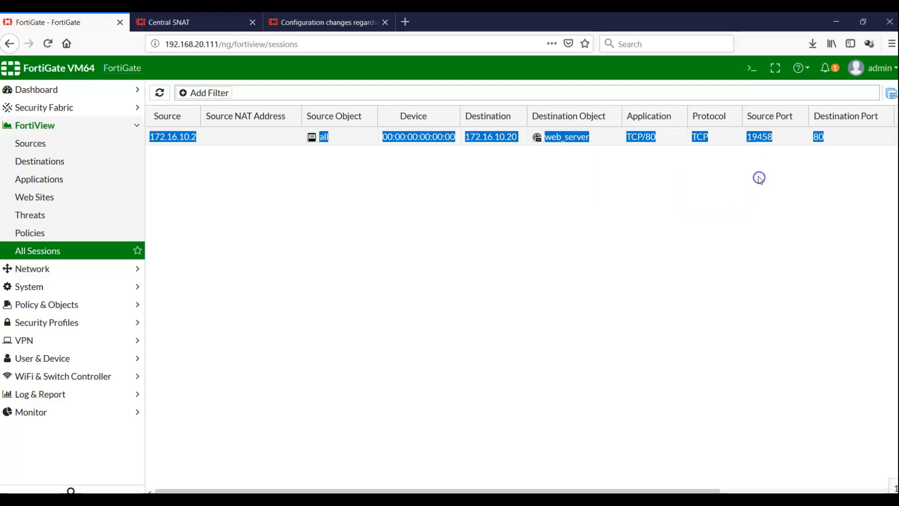
left_click(712, 136)
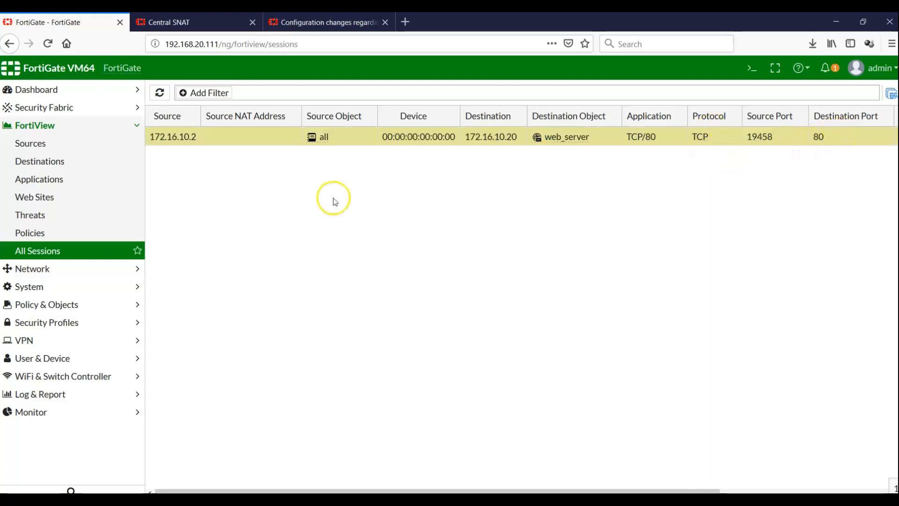
Open the Forward Traffic log and refresh its entries.
left_click(51, 394)
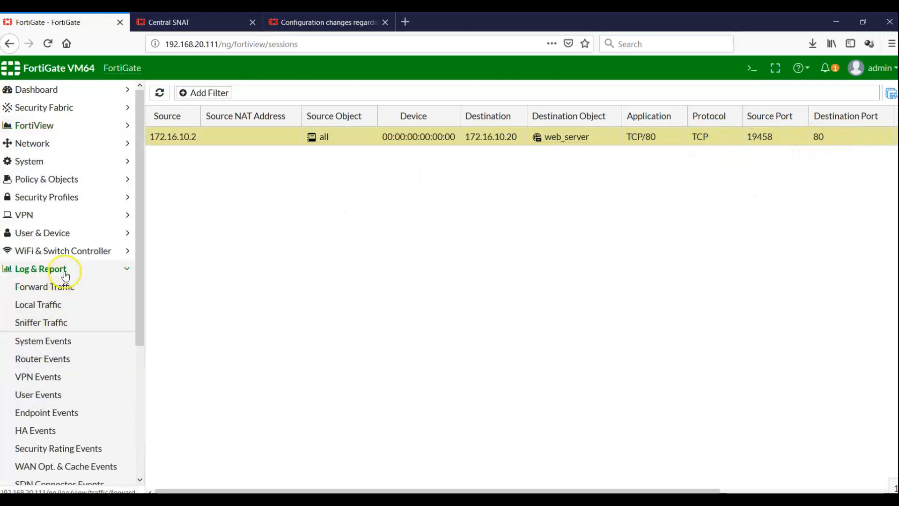
left_click(59, 287)
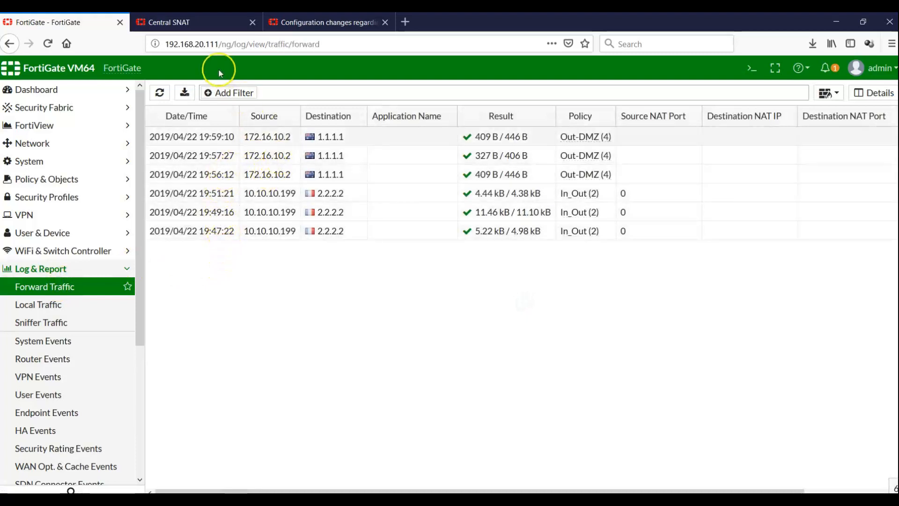
left_click(157, 93)
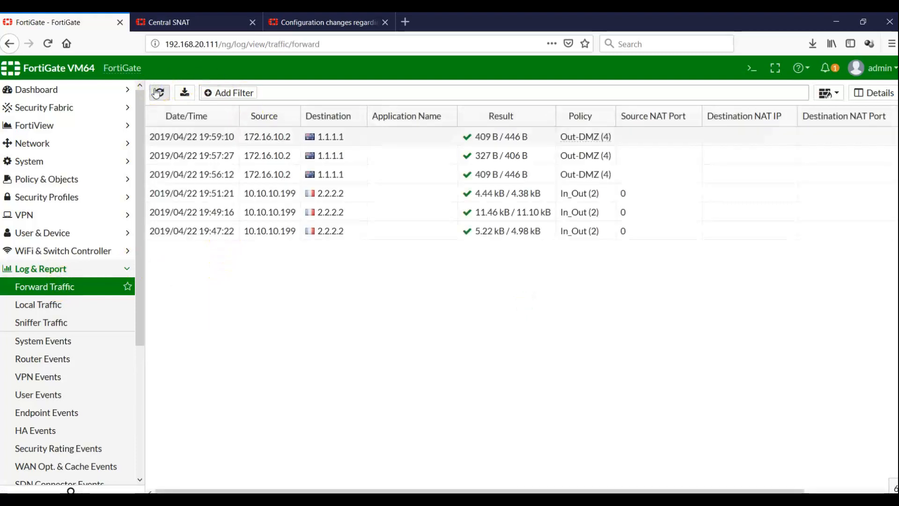
left_click(157, 92)
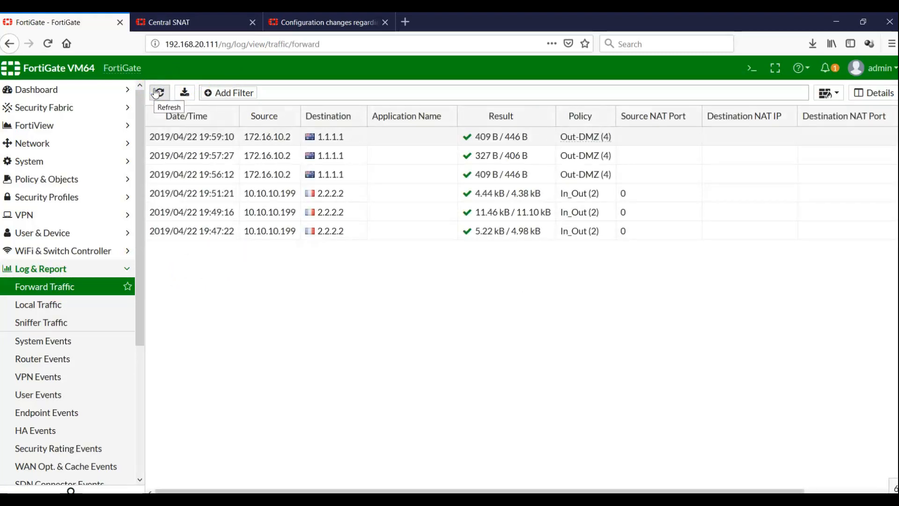
left_click(157, 92)
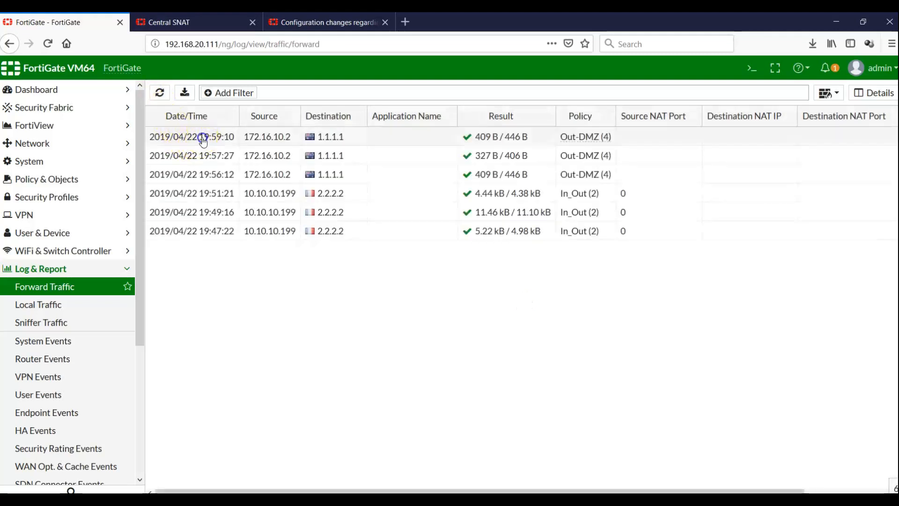
Examine the source and destination IPs in the log details of the 19:59:10 Out-DMZ entry, and close the details.
double_click(201, 137)
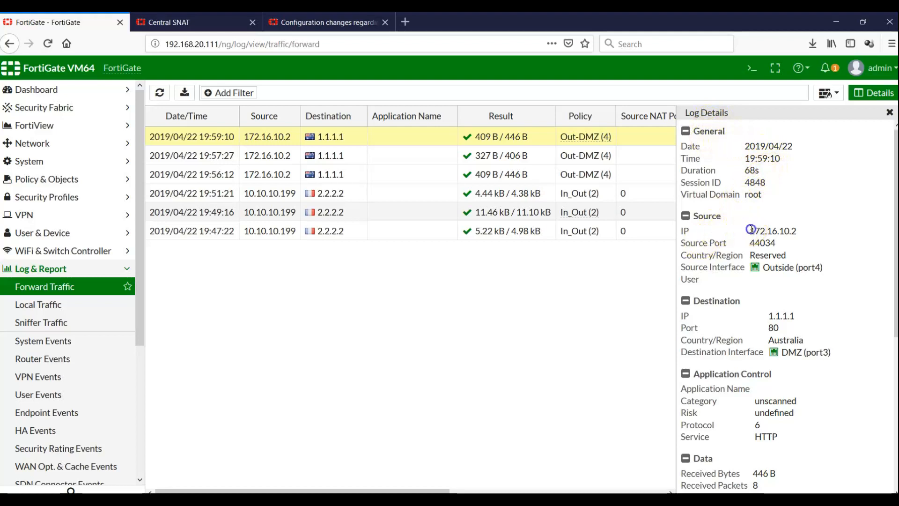
left_click_drag(750, 229, 802, 232)
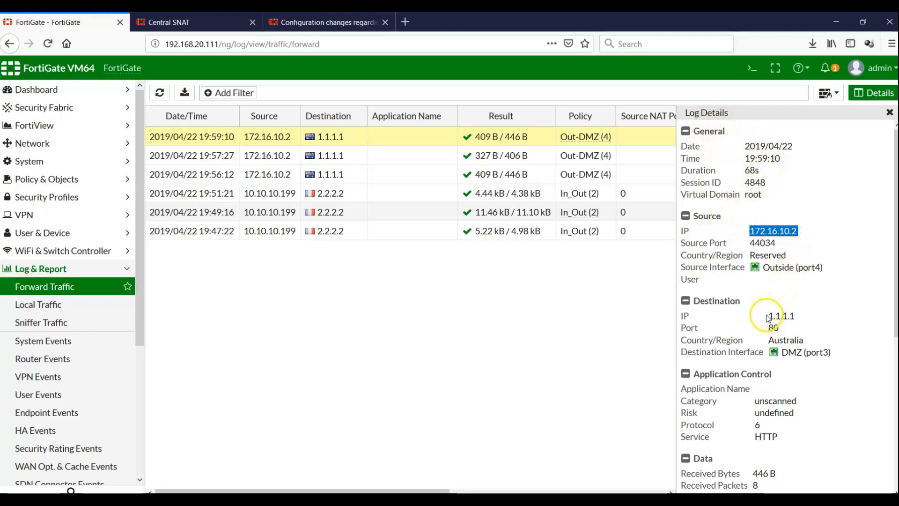
left_click_drag(767, 317, 796, 316)
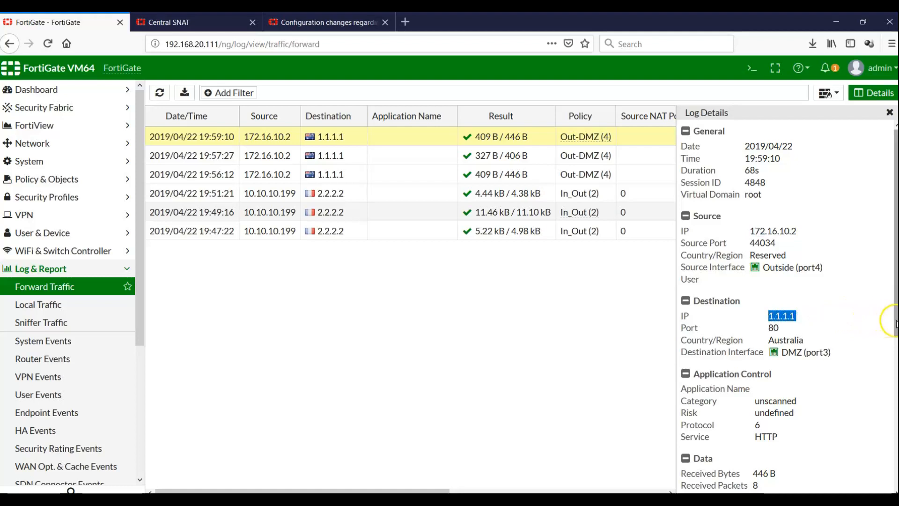
left_click_drag(895, 324, 321, 252)
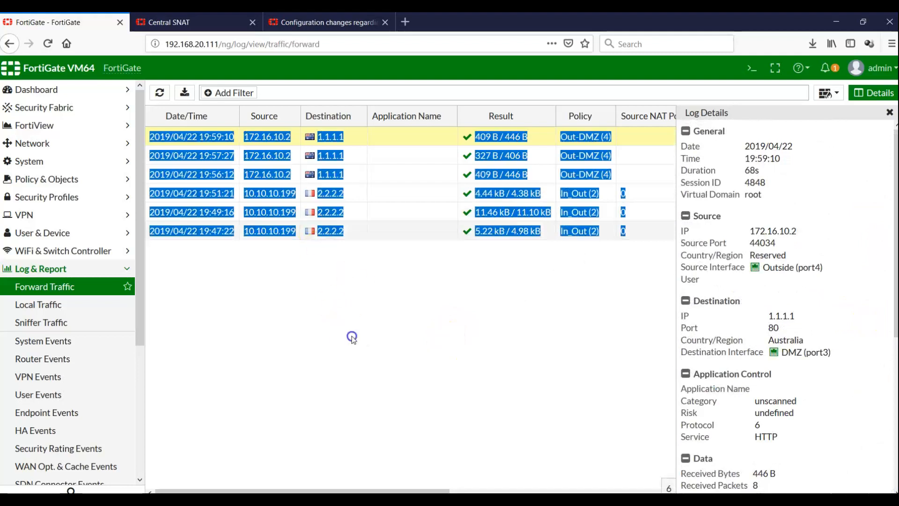
left_click(890, 113)
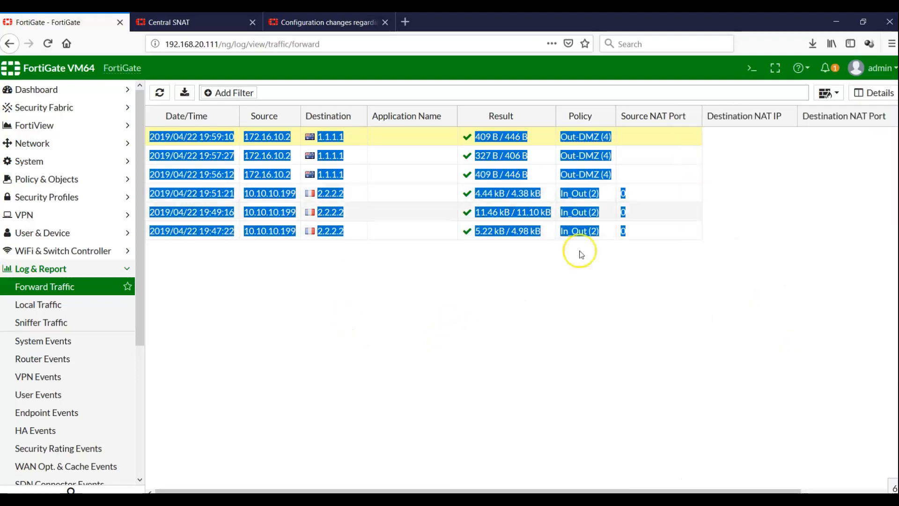
Refresh the Forward Traffic log again to check for an entry from the latest telnet connection.
left_click(496, 139)
left_click(161, 96)
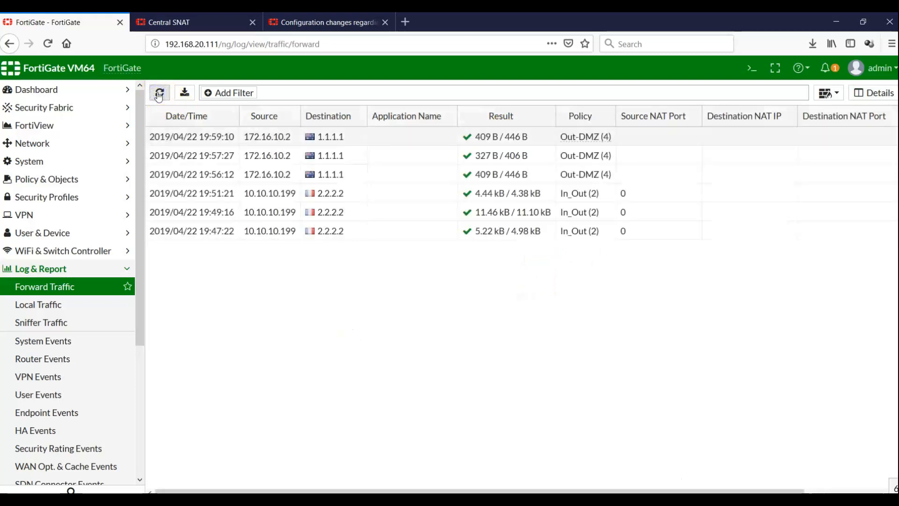
left_click(159, 93)
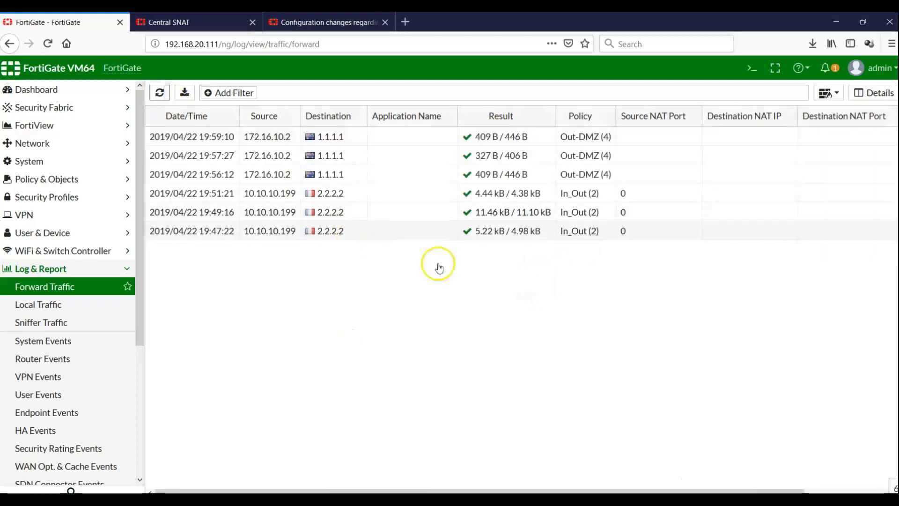
Switch to the Outside_Router terminal in Cisco CLI Analyzer, end the open HTTP connection, and run telnet 172.16.10.20 80 again.
left_click(667, 500)
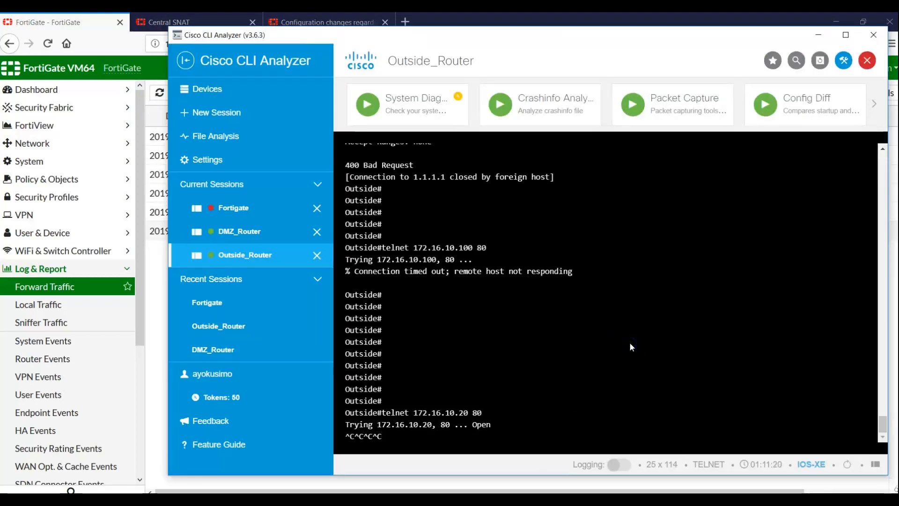
key("Return")
key("Return")
key("Return")
key("Up")
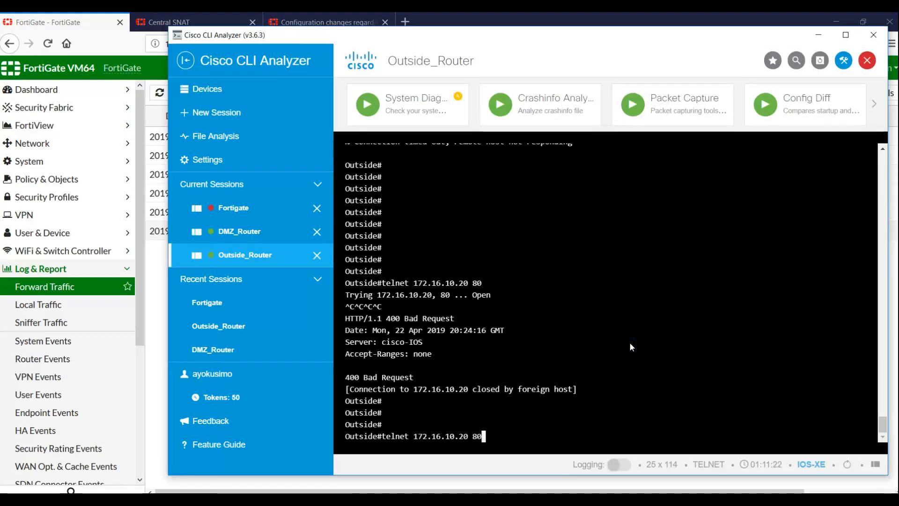
key("Return")
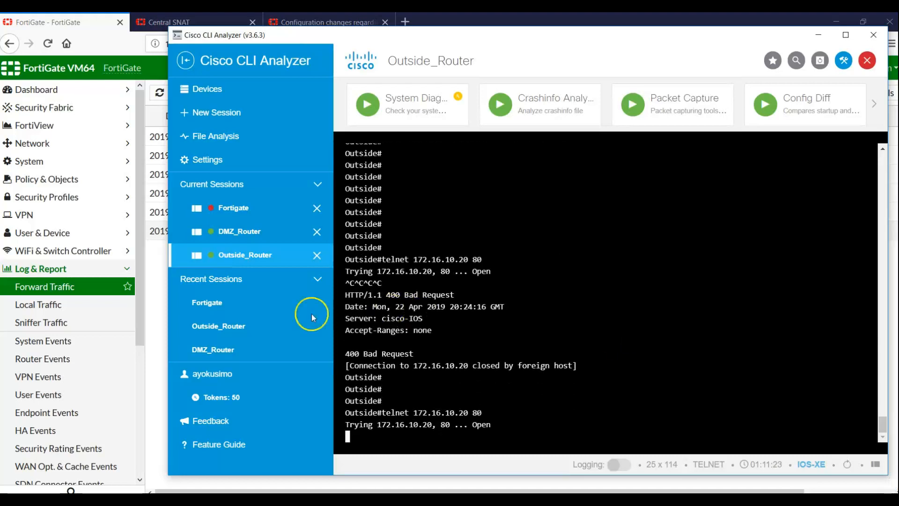
Return to the FortiGate browser window, refresh the Forward Traffic log, and examine the destination NAT IP and port of the newest entry.
left_click(150, 301)
left_click(159, 92)
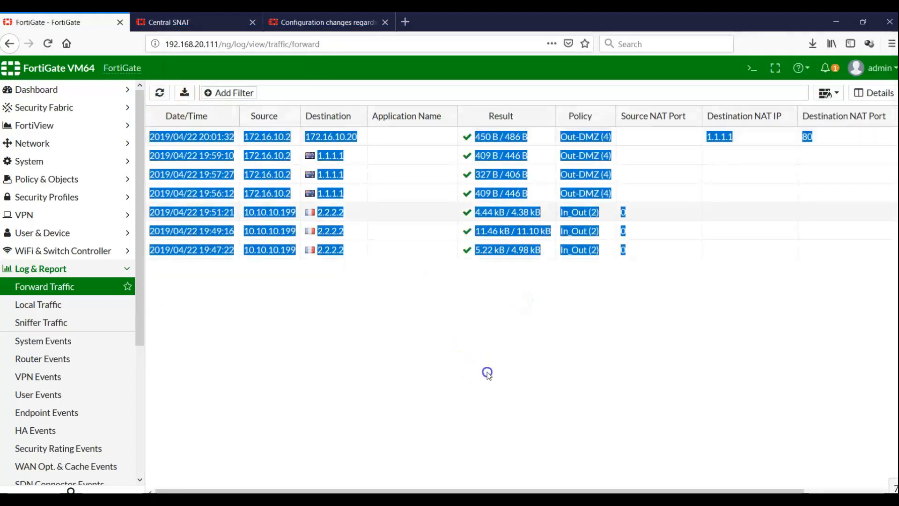
left_click(638, 141)
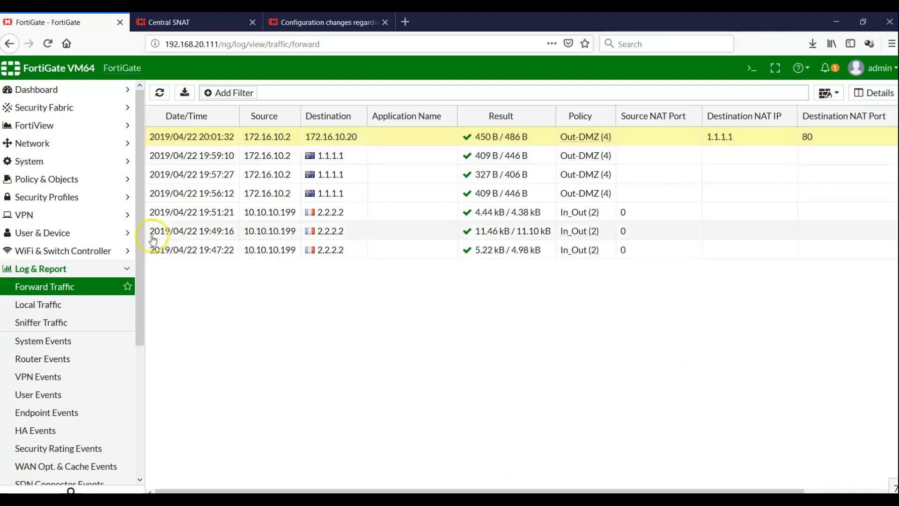
scroll(135, 278, "down", 1)
scroll(129, 262, "up", 1)
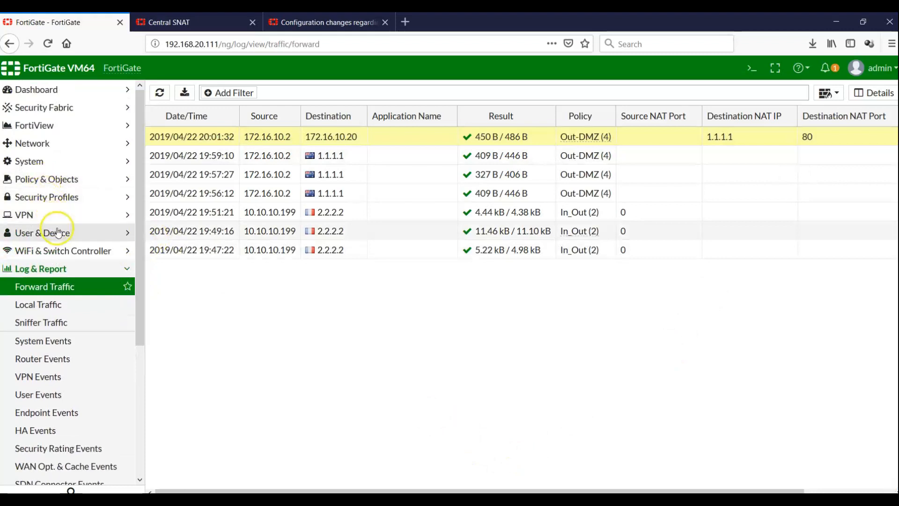
Open the web_server virtual IP for editing and enable TCP port forwarding from external service port 8888 to port 80.
left_click(40, 178)
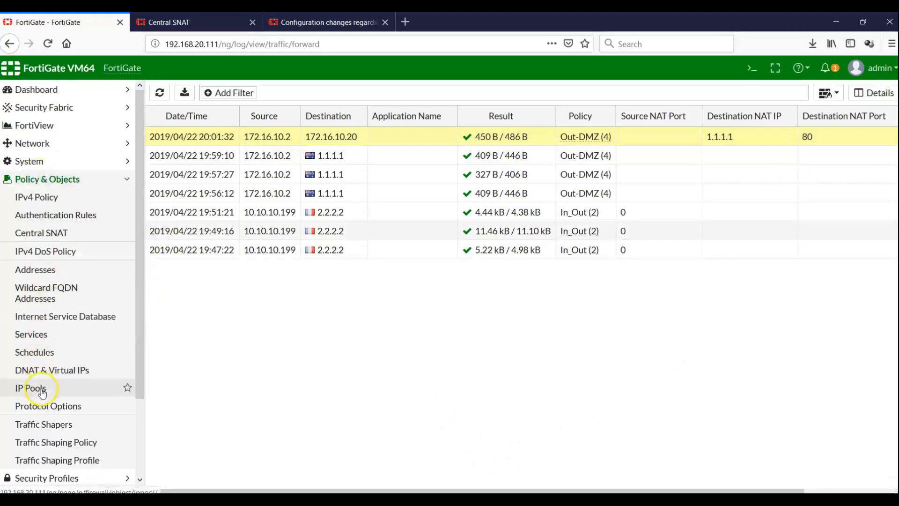
left_click(44, 374)
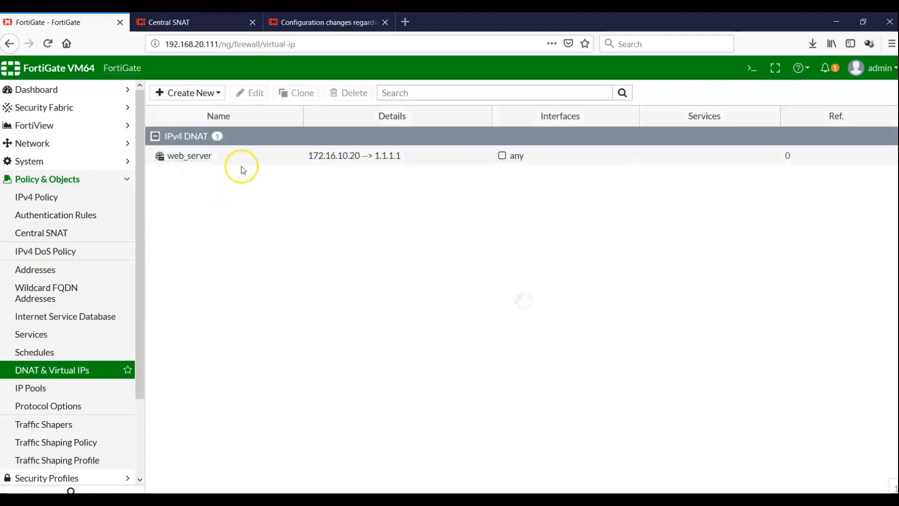
double_click(355, 157)
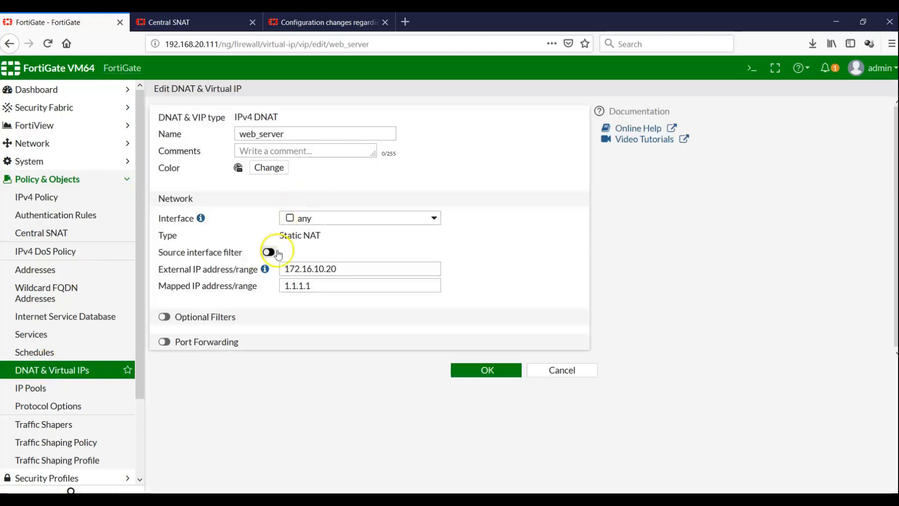
left_click(169, 344)
left_click(286, 377)
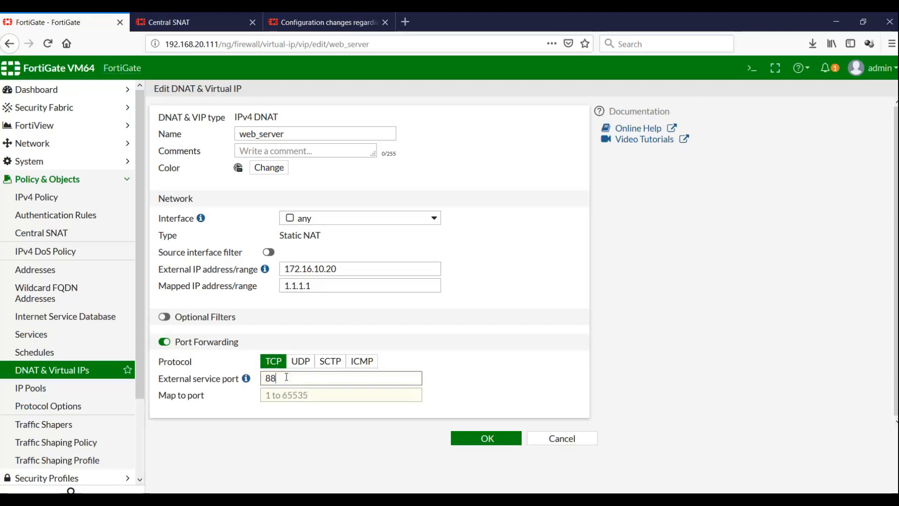
left_click(289, 396)
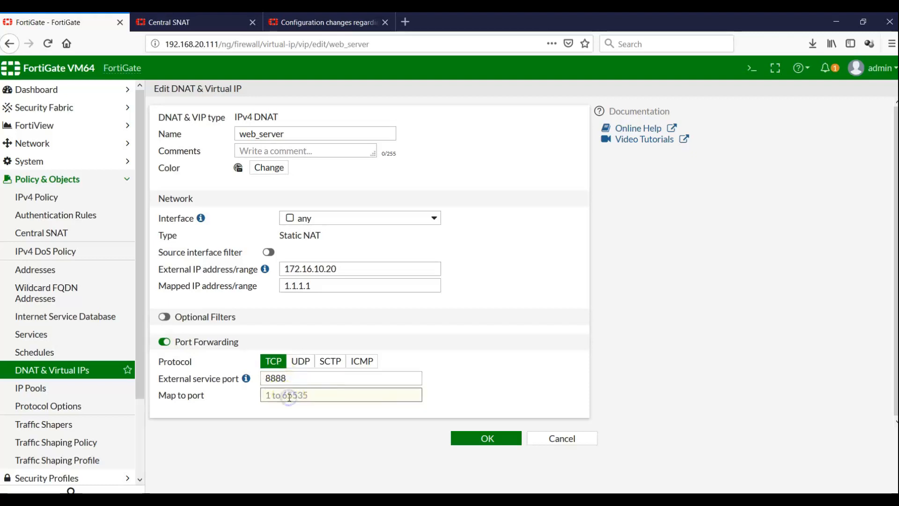
left_click(461, 380)
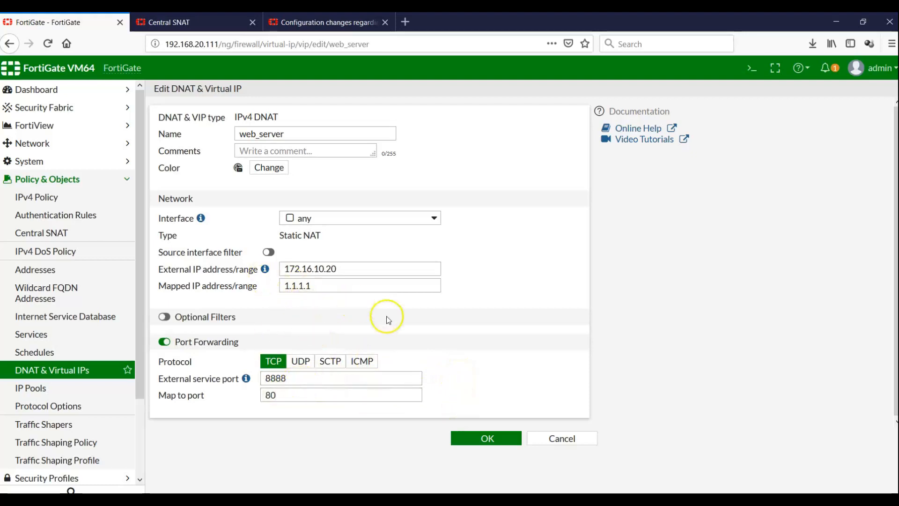
Review the external and mapped addresses and ports of the web_server virtual IP, and save it.
left_click_drag(339, 269, 245, 268)
left_click_drag(289, 380, 225, 374)
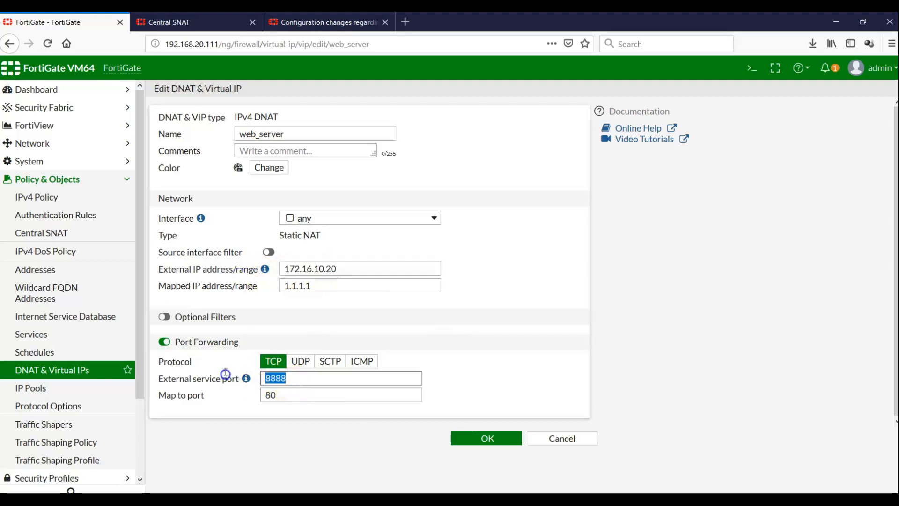
left_click_drag(327, 289, 240, 281)
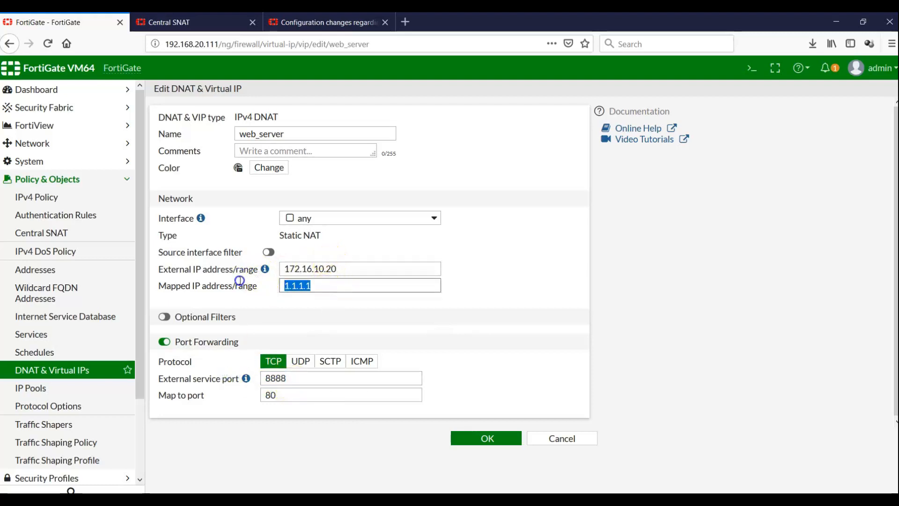
left_click(285, 397)
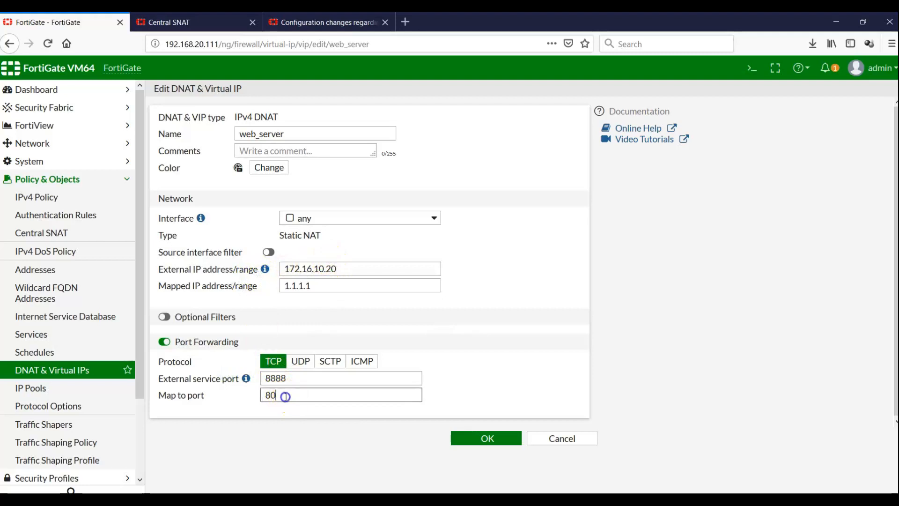
left_click(466, 438)
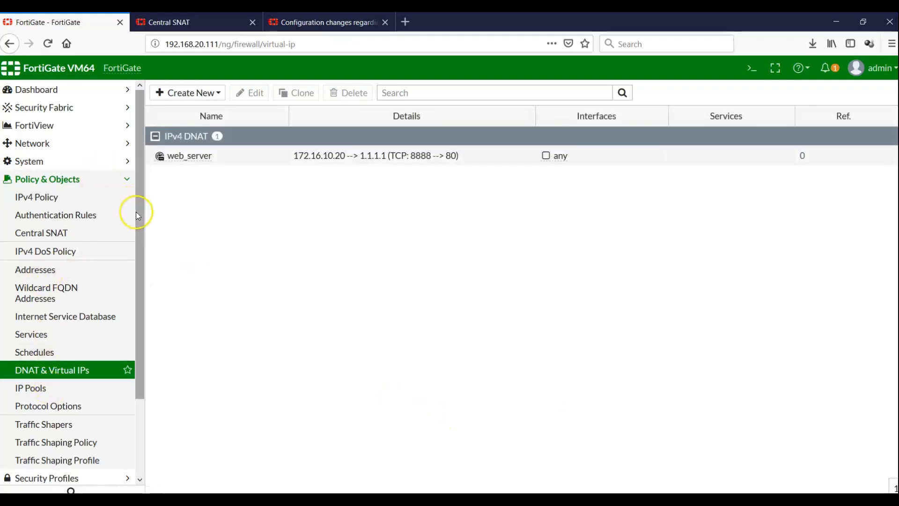
Open the Forward Traffic log.
left_click_drag(136, 212, 140, 315)
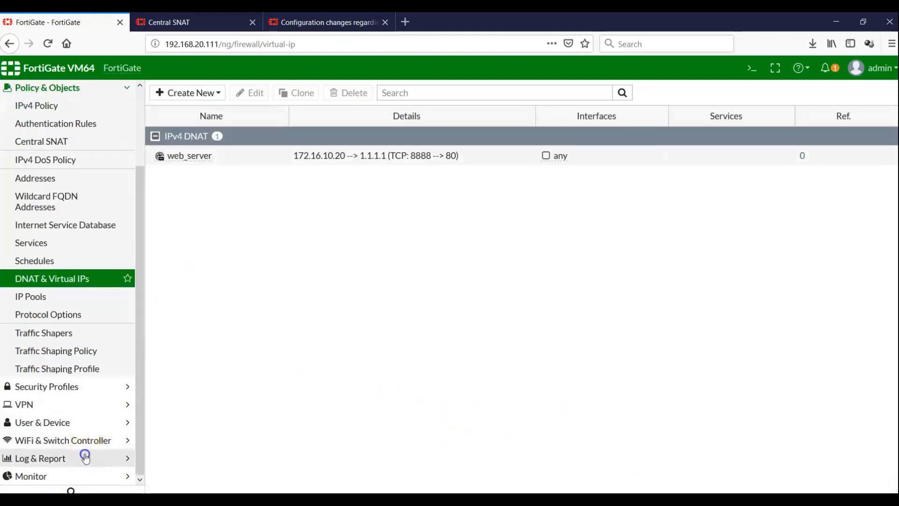
left_click(84, 458)
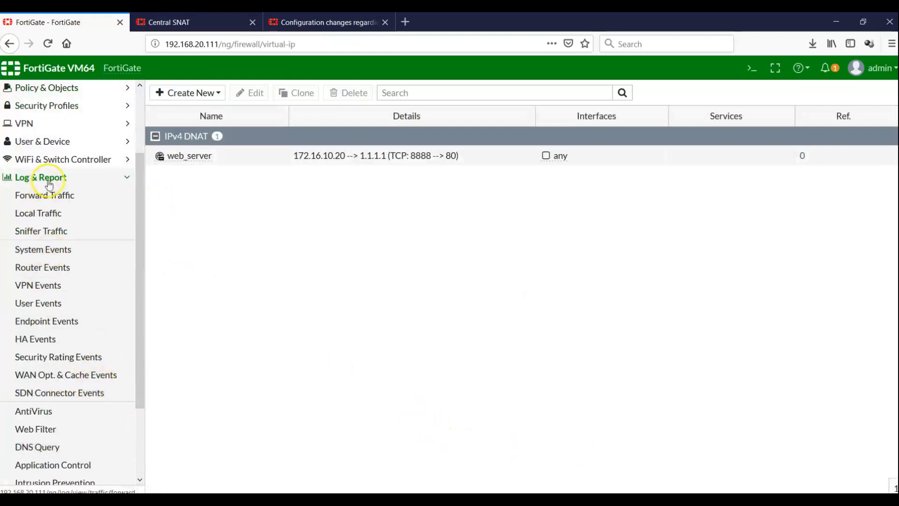
left_click(53, 195)
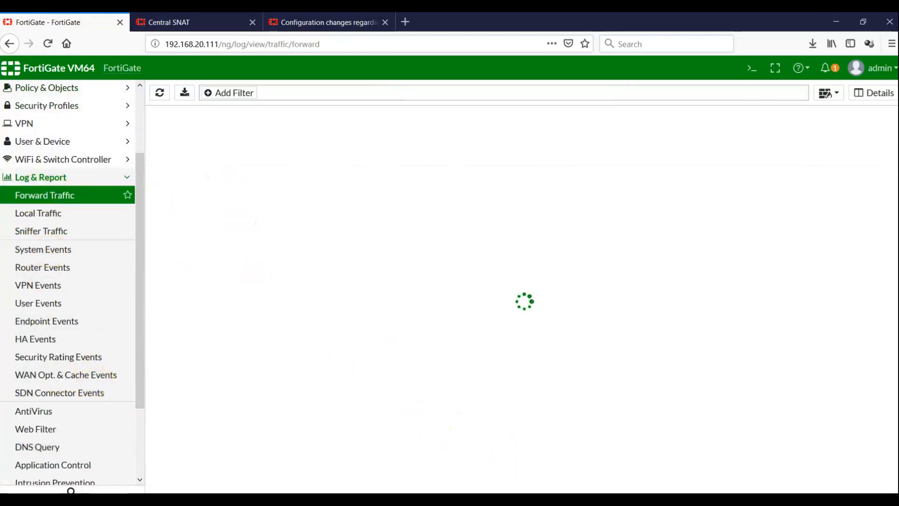
Switch to the Outside_Router terminal and try to interrupt the open telnet connection to 172.16.10.20.
key("alt+Tab")
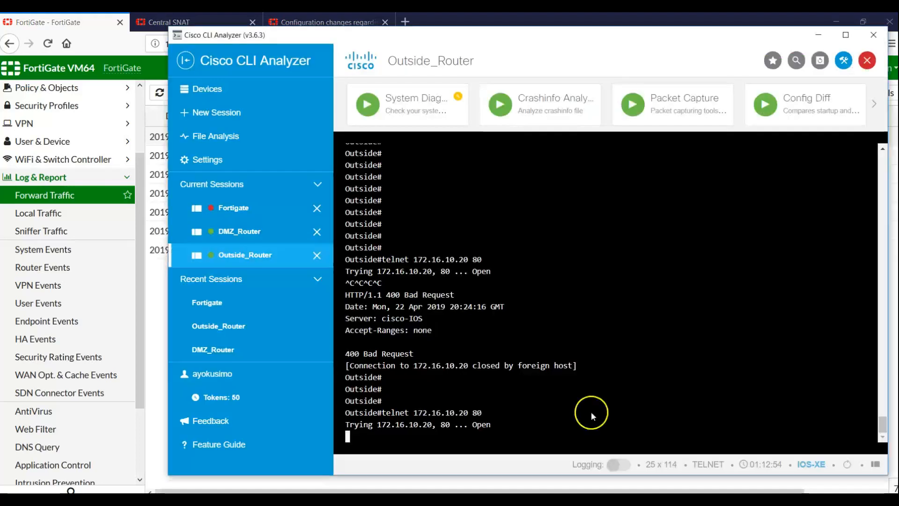
triple_click(633, 365)
key("ctrl+c")
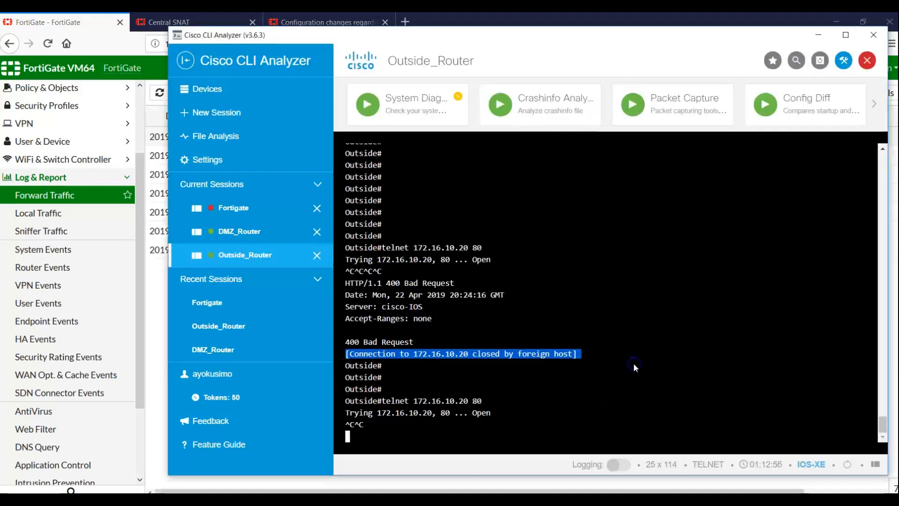
key("ctrl+c")
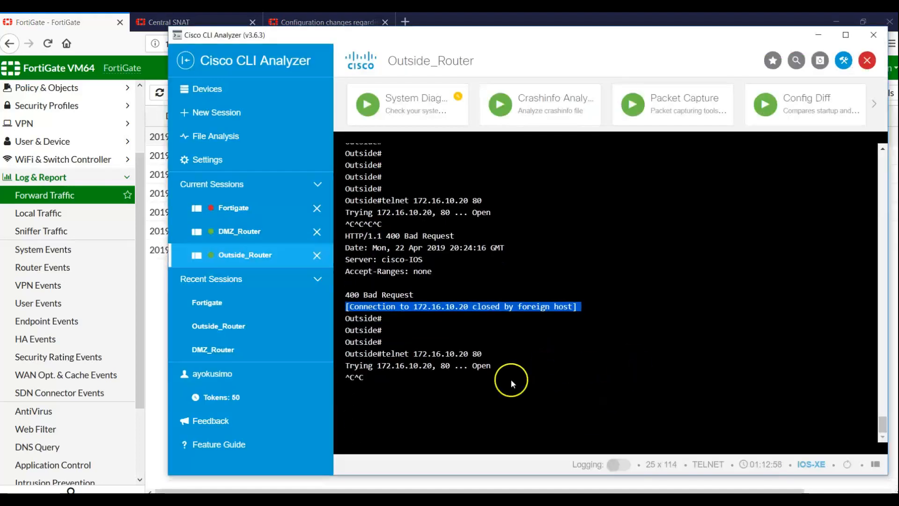
left_click(498, 391)
key("ctrl+c")
key("ctrl+c")
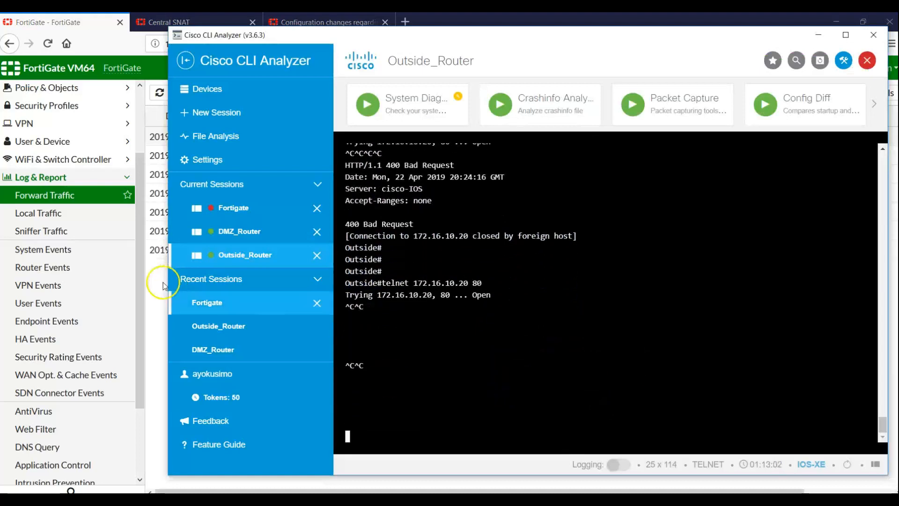
Return to the FortiGate browser window, check the newest Forward Traffic entry, and open All Sessions in FortiView.
left_click(158, 307)
key("ctrl+a")
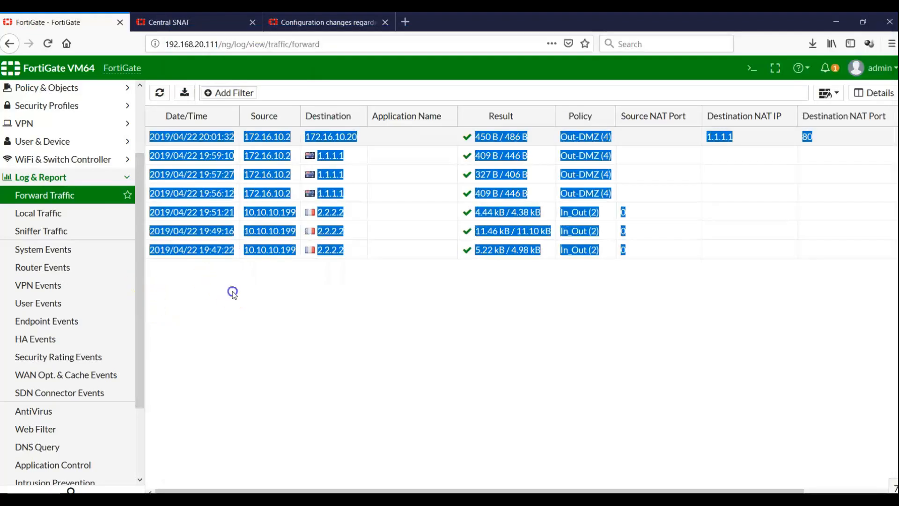
left_click(226, 140)
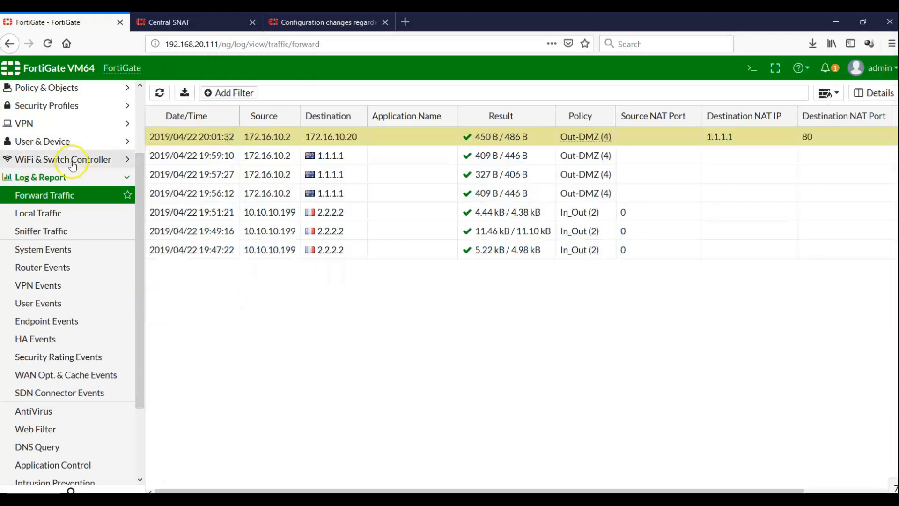
left_click_drag(139, 254, 124, 168)
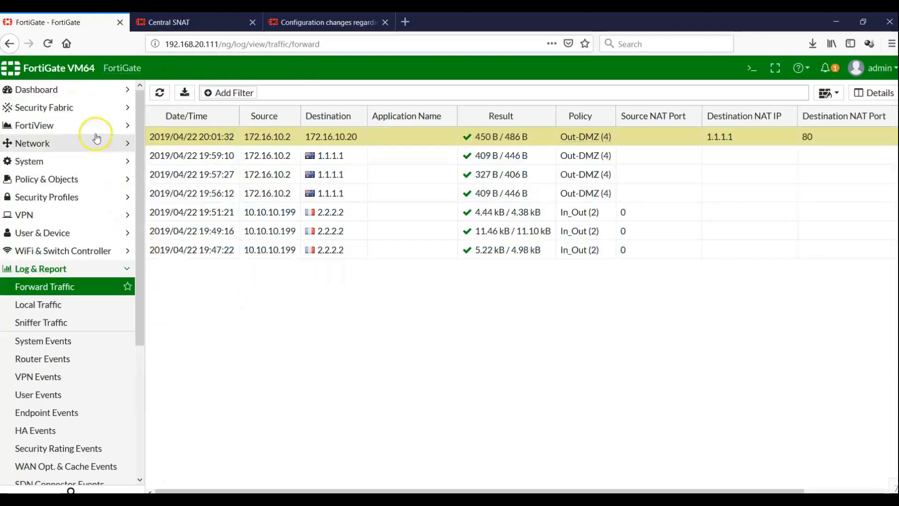
left_click(63, 126)
left_click(52, 253)
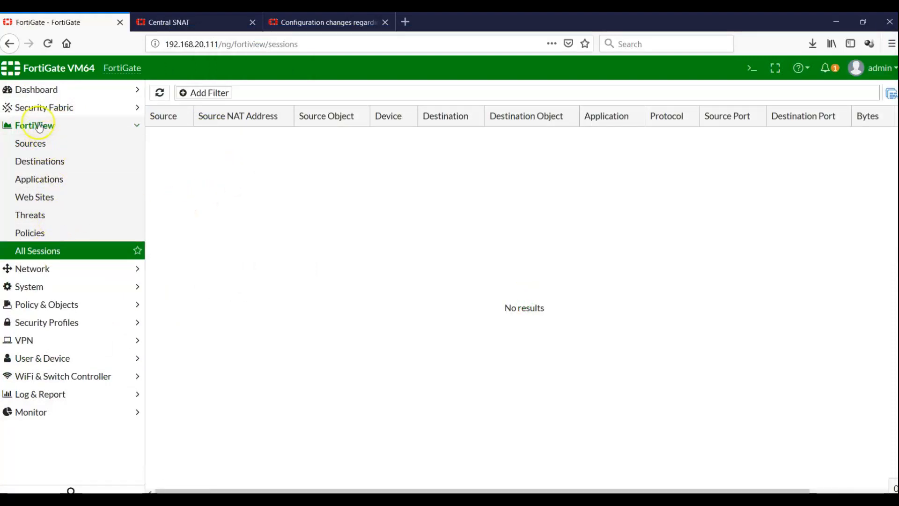
Switch to the Outside_Router terminal and try to end the hanging telnet connection by submitting blank lines.
key("alt+Tab")
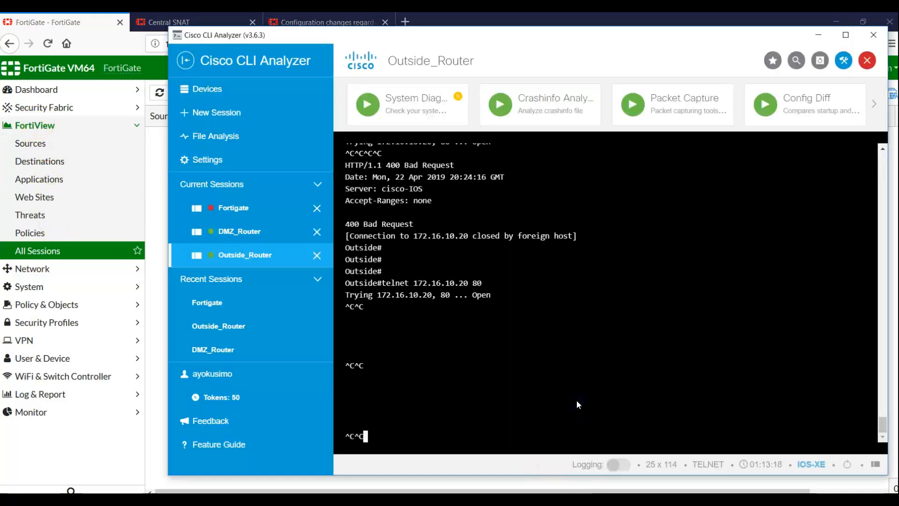
key("Return")
key("Return")
key("Return")
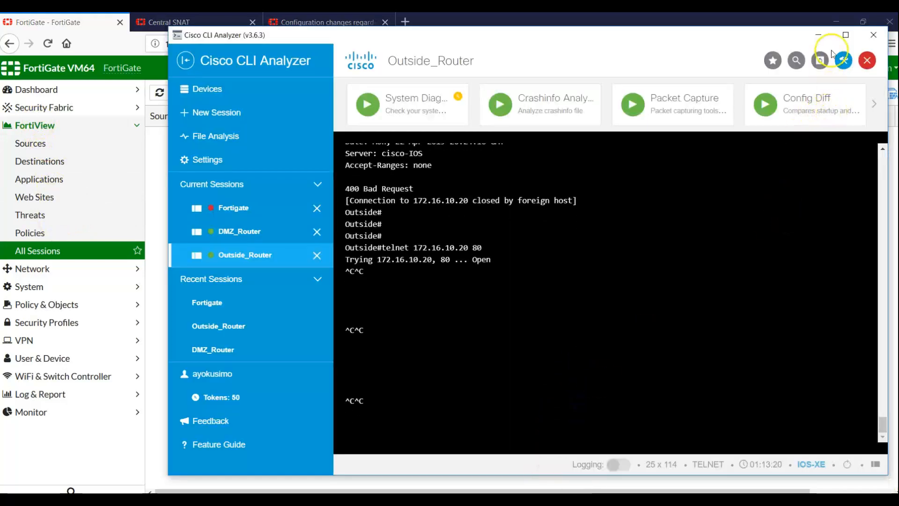
Minimize the terminal window, reopen the Forward Traffic log, and check its newest entry.
left_click(820, 36)
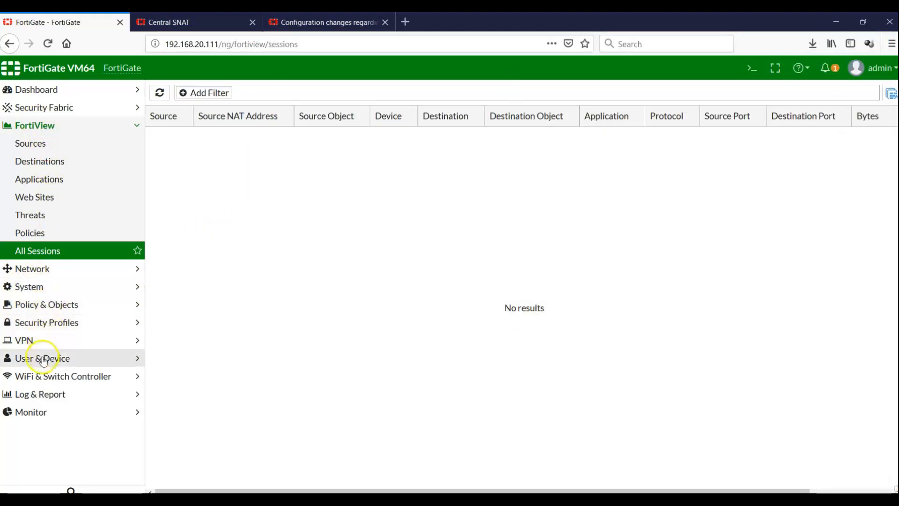
left_click(43, 394)
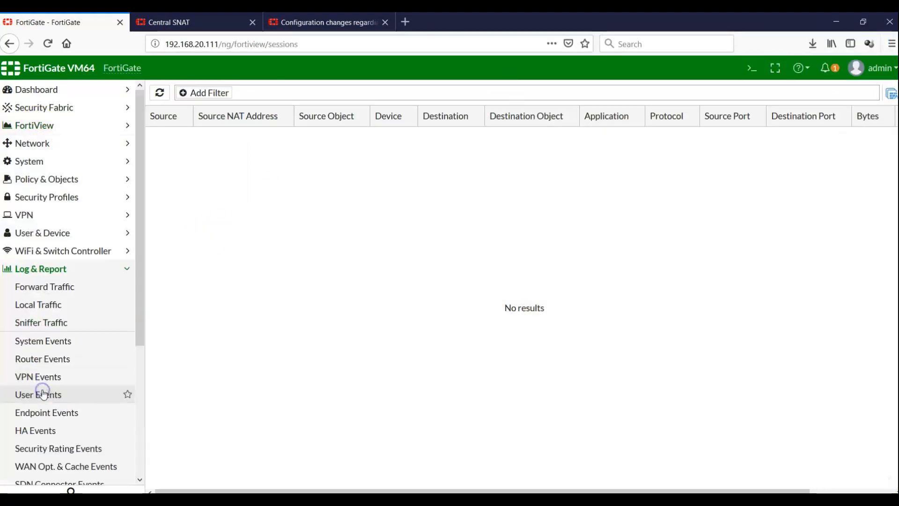
left_click(53, 288)
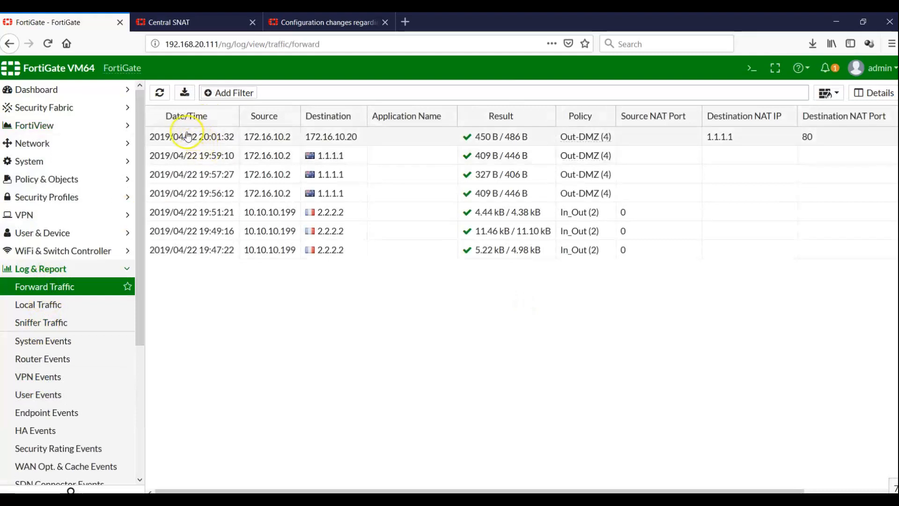
right_click(186, 136)
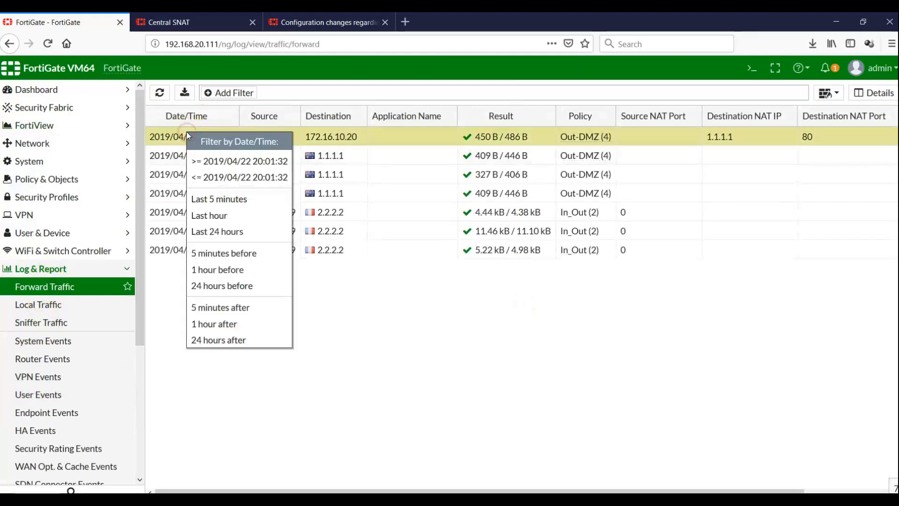
left_click(259, 425)
Switch to the Outside_Router terminal, close its hanging session, and open a fresh Outside_Router session from the recent ones.
key("alt+Tab")
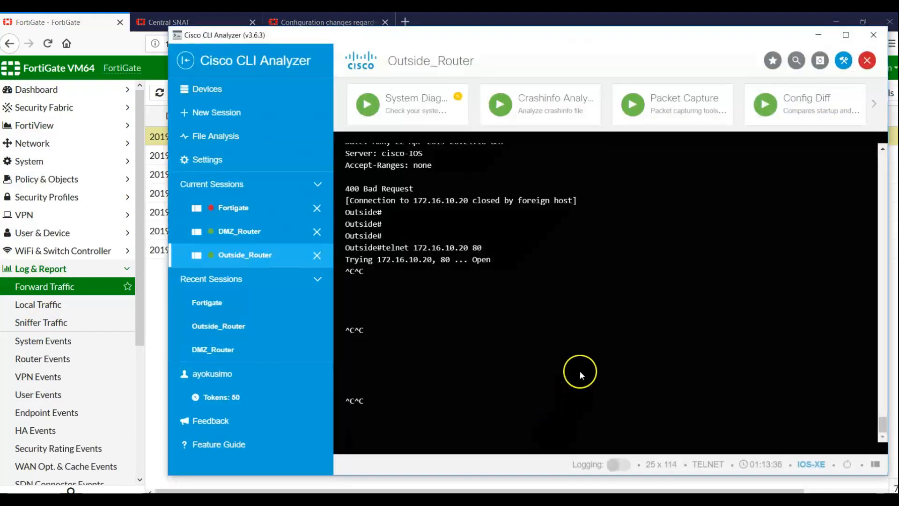
key("Return")
key("Return")
key("Return")
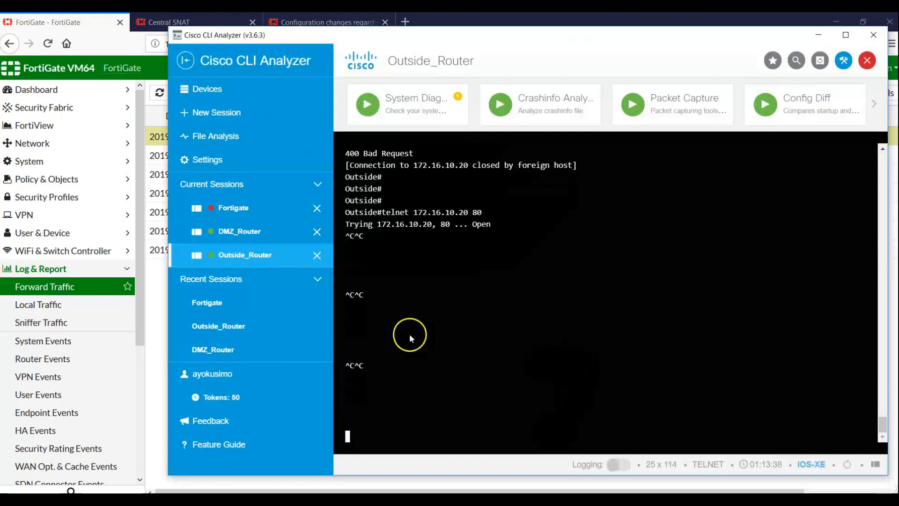
left_click(318, 257)
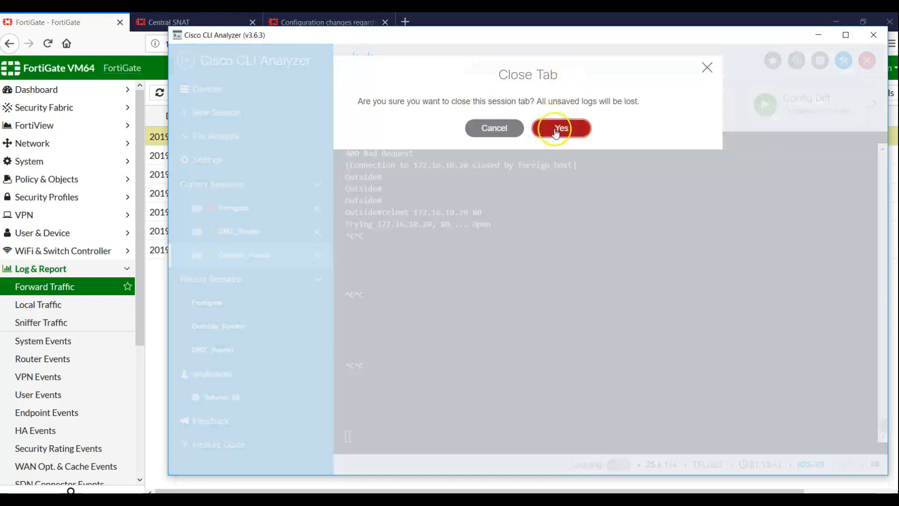
left_click(559, 128)
left_click(213, 303)
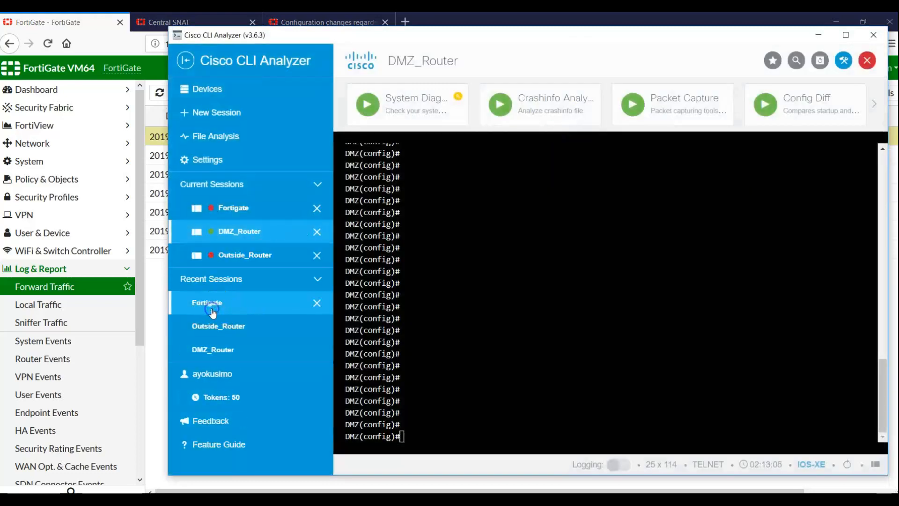
left_click(213, 305)
left_click(631, 219)
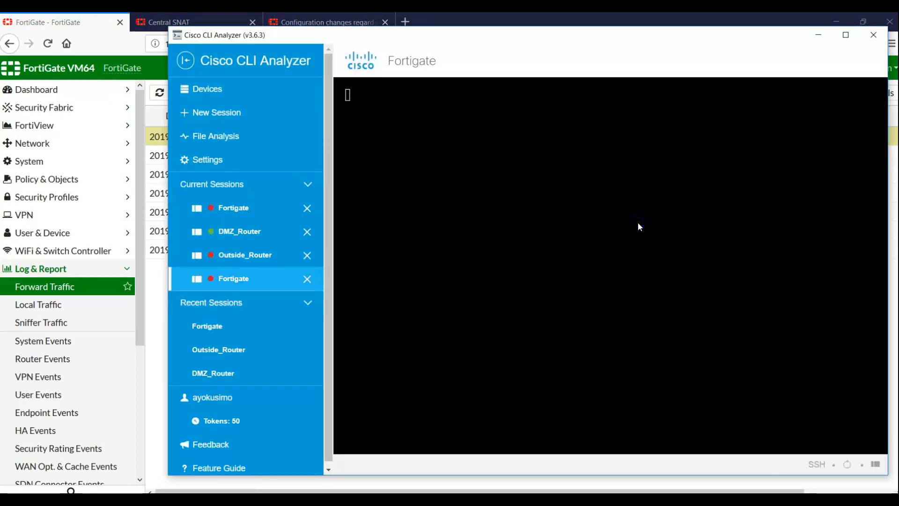
left_click(307, 280)
left_click(552, 127)
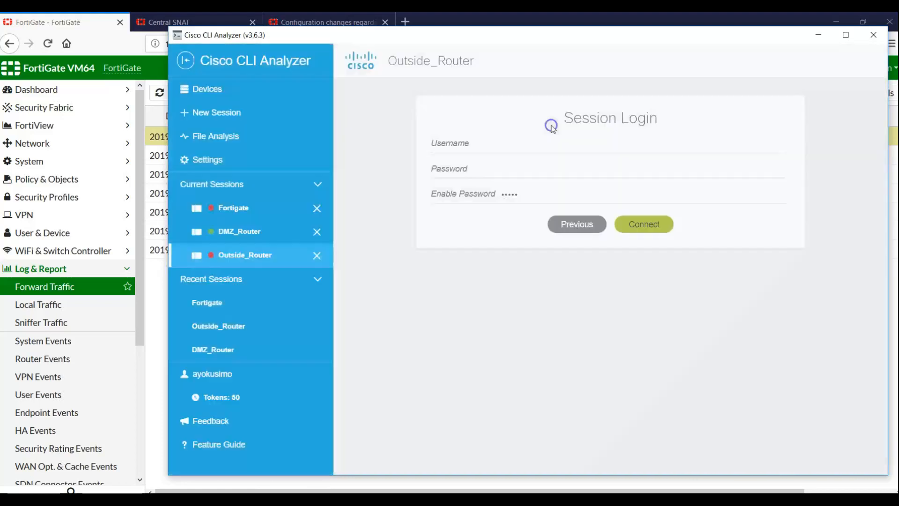
Connect to Outside_Router with the saved login and enter privileged mode with the enable command.
left_click(637, 225)
type("enable")
key("Return")
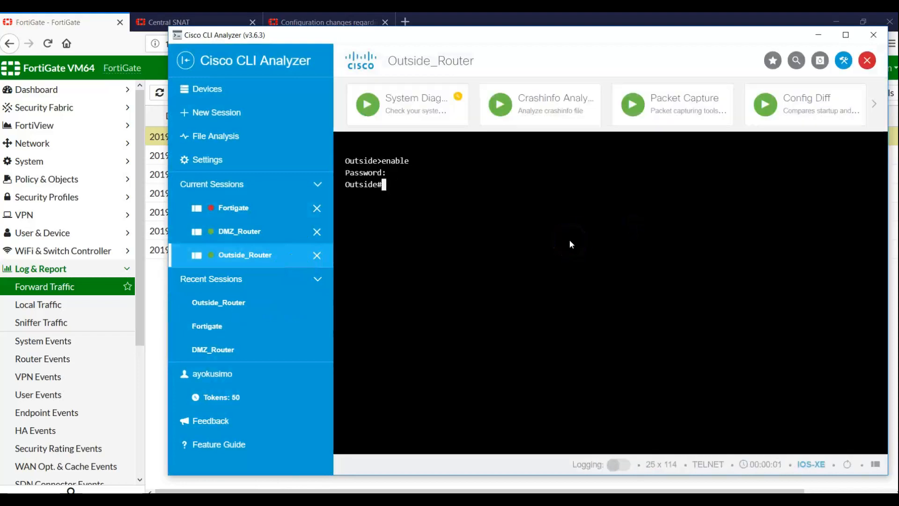
key("Return")
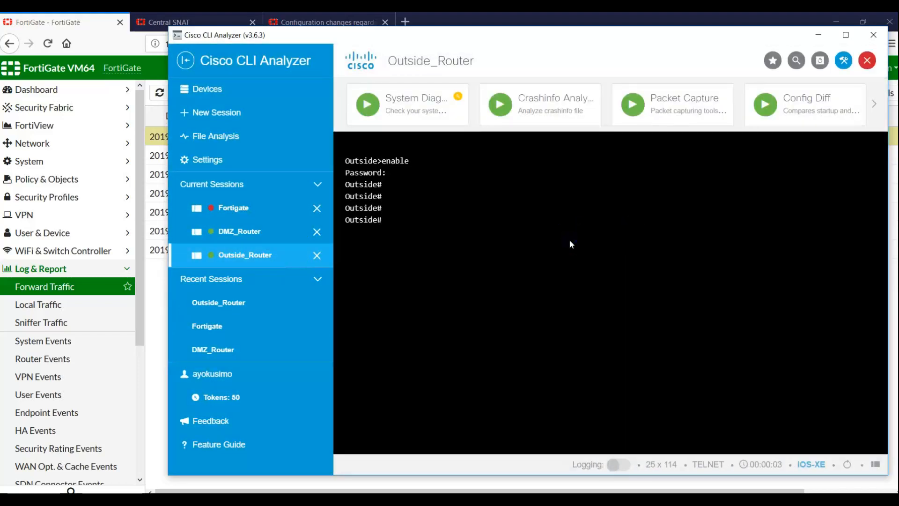
Test the port forwarding by running telnet 172.16.10.20 8888 on Outside_Router, and check the connection status.
type("telnet 172.16.10.20")
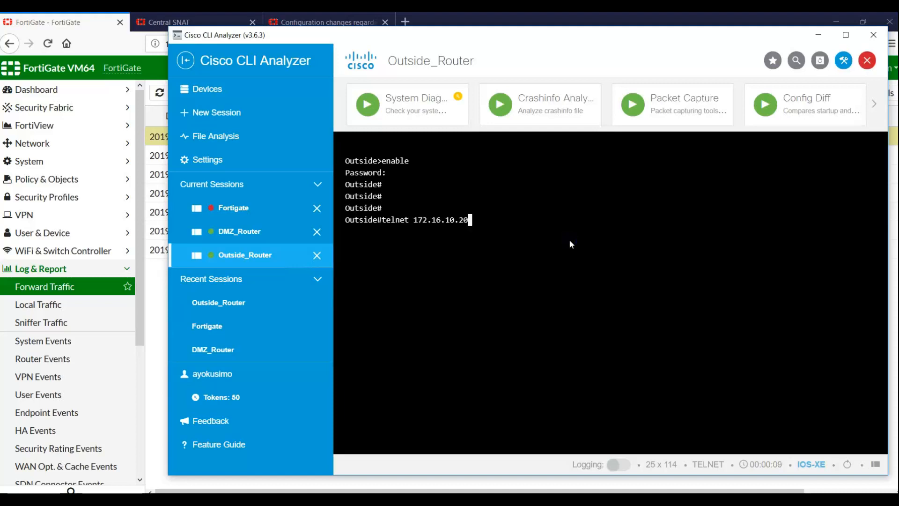
type(" 8888")
key("Return")
left_click(466, 269)
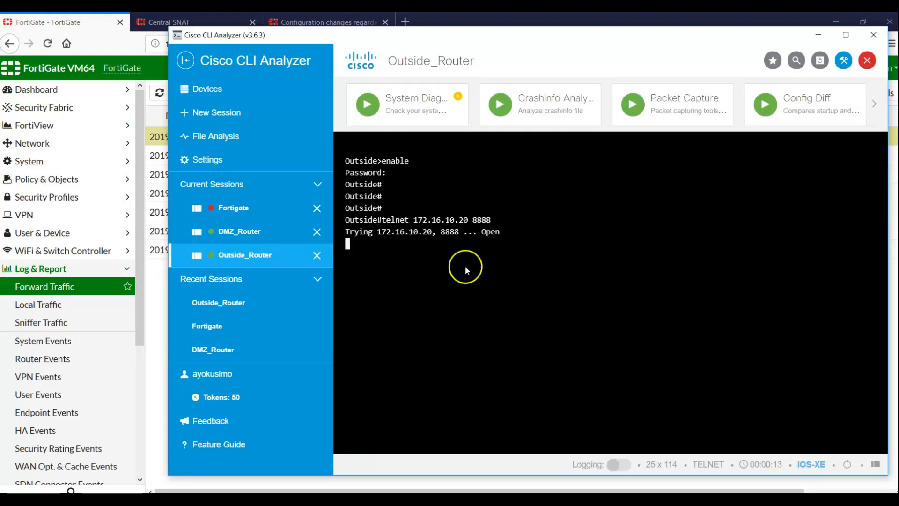
left_click_drag(445, 232, 502, 234)
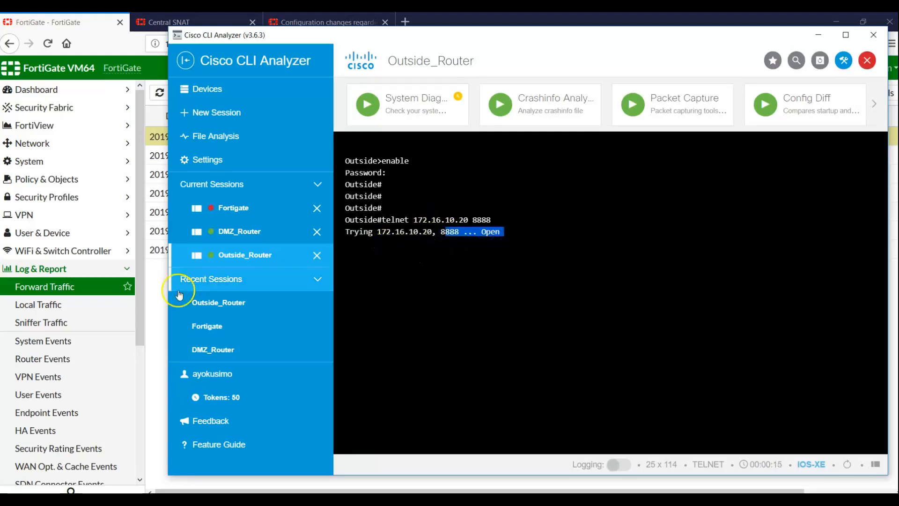
Switch to the FortiGate browser window and refresh the Forward Traffic log to look for the port 8888 connection.
left_click(151, 299)
left_click(159, 91)
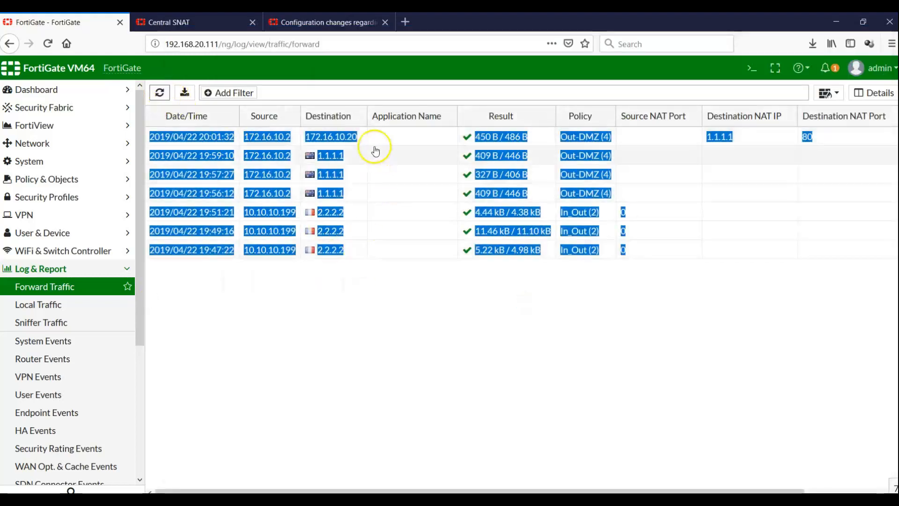
left_click(370, 137)
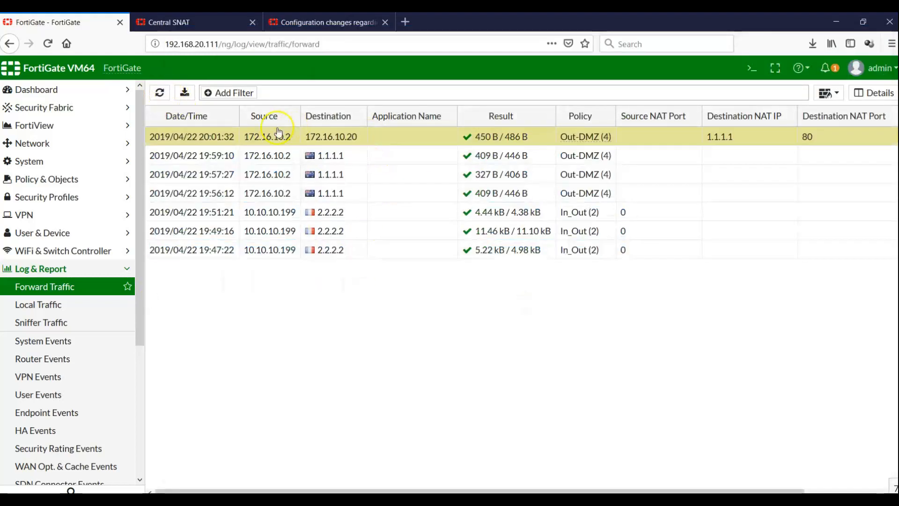
left_click(161, 94)
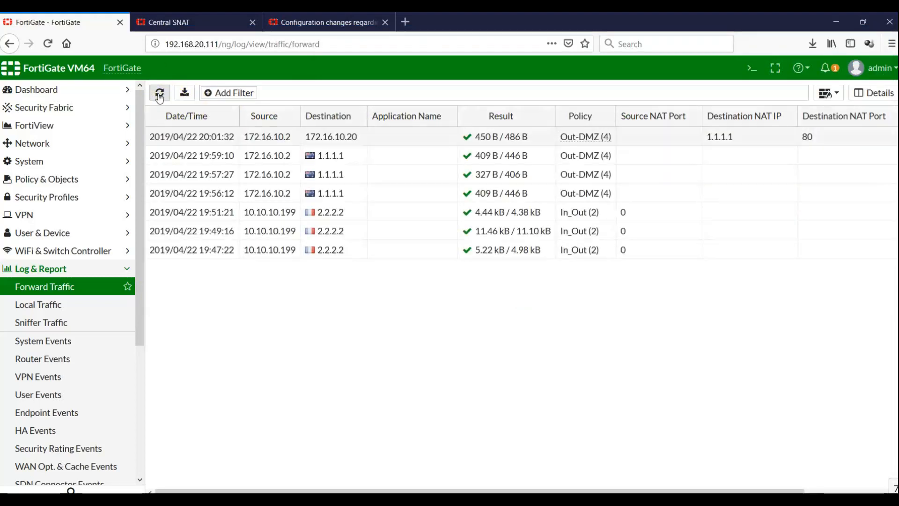
left_click(159, 95)
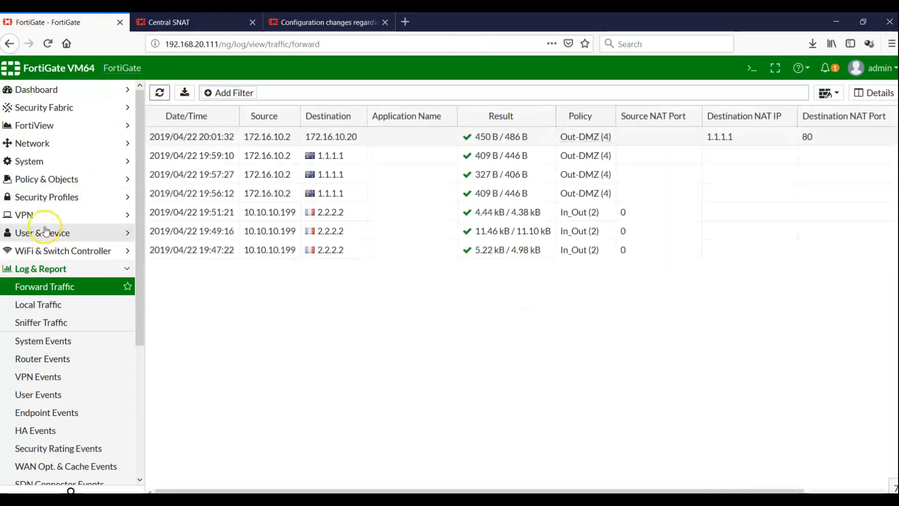
Open All Sessions in FortiView and examine the source, destination and ports of the telnet session.
left_click(51, 125)
left_click(42, 255)
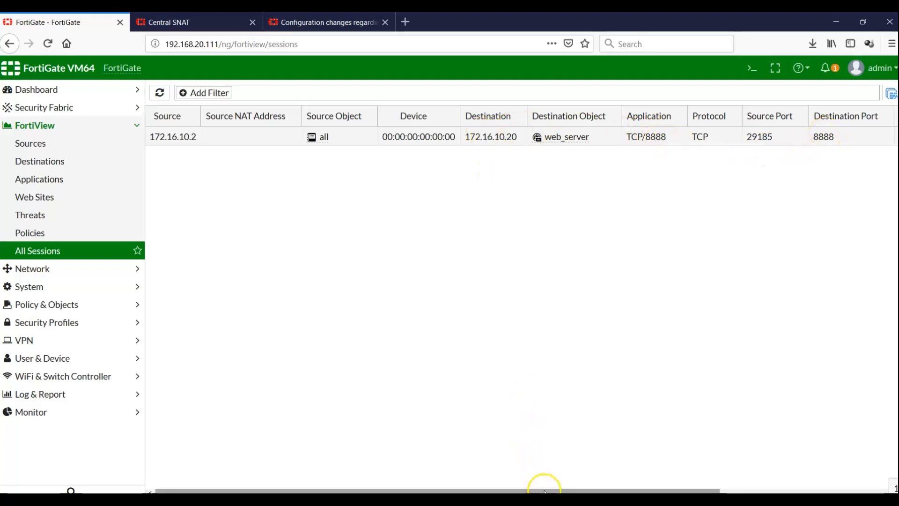
left_click_drag(545, 491, 490, 479)
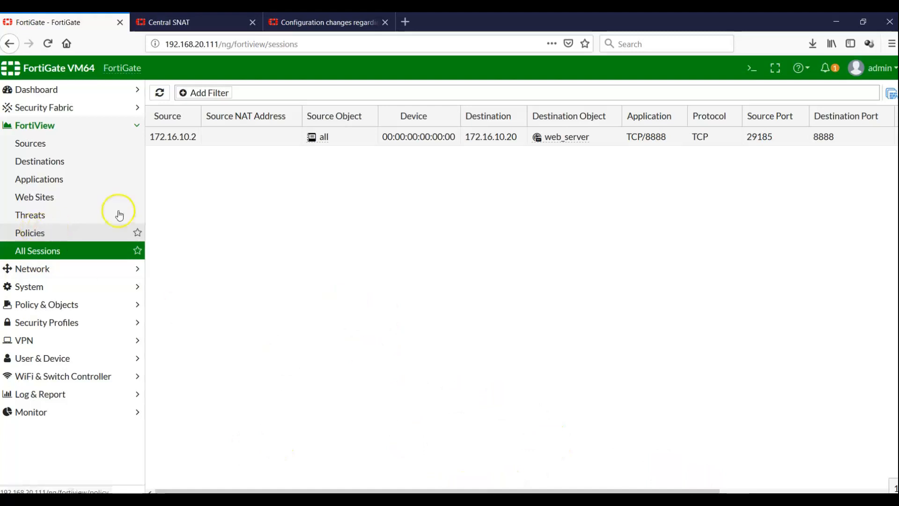
double_click(185, 137)
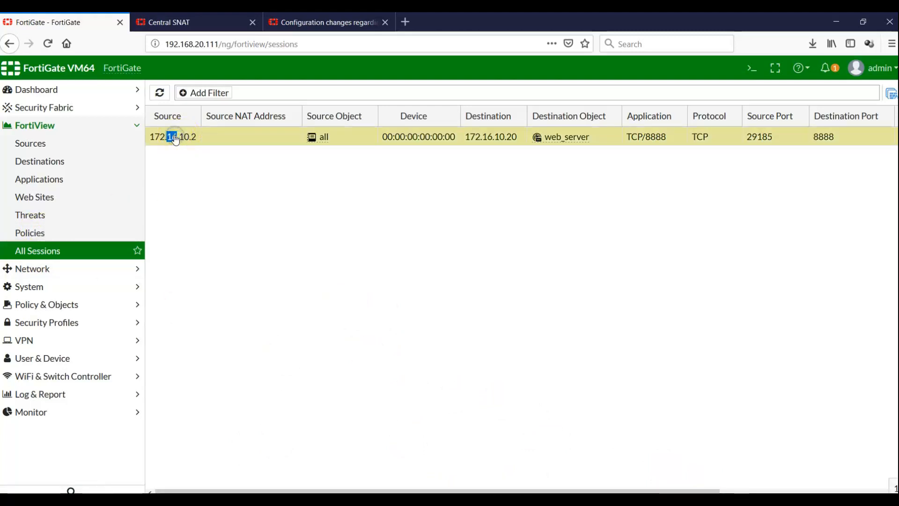
Look through the Policies, Sources and Destinations views of FortiView, and return to All Sessions.
left_click(45, 232)
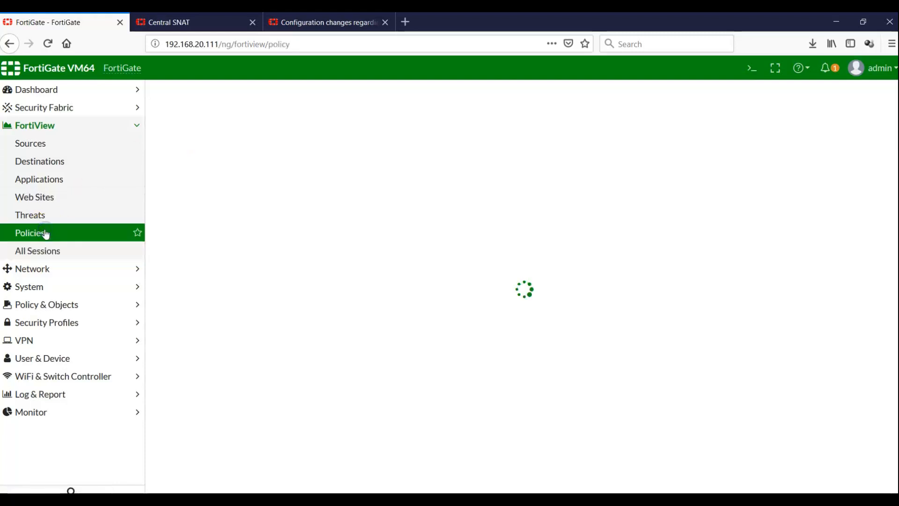
left_click(58, 142)
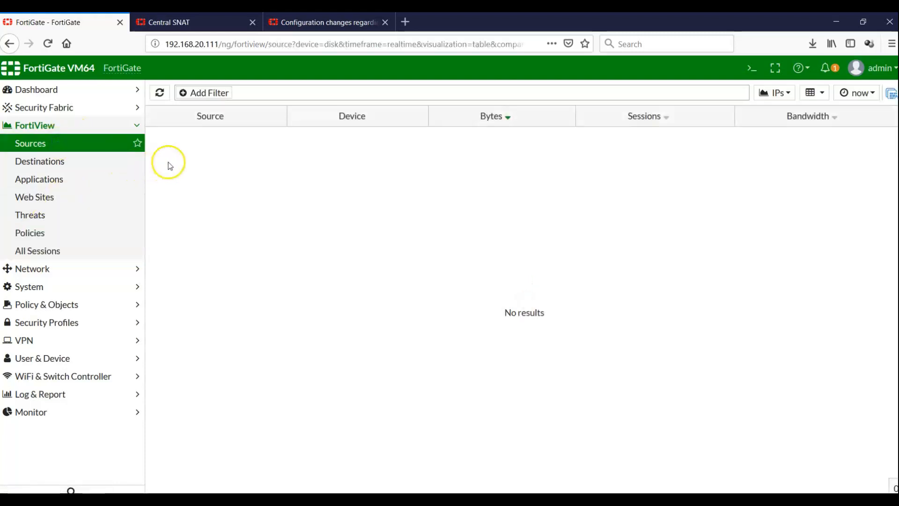
left_click(55, 165)
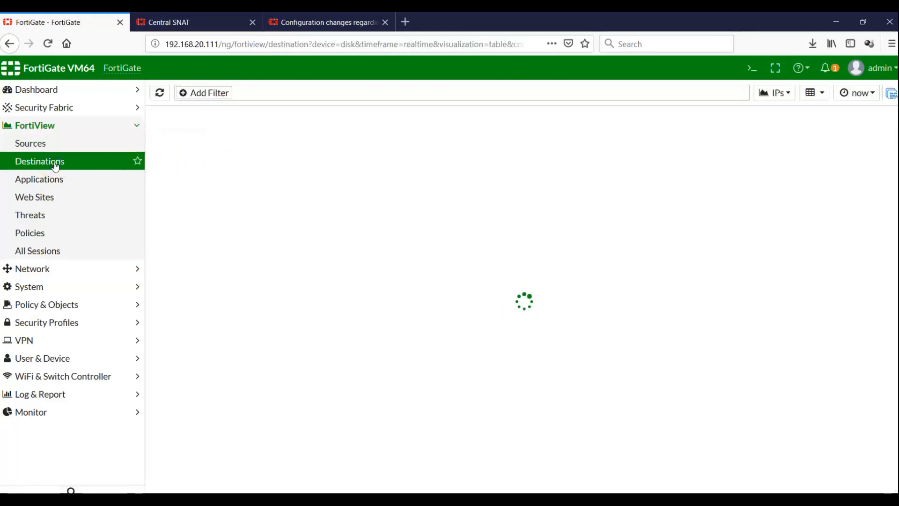
left_click(38, 252)
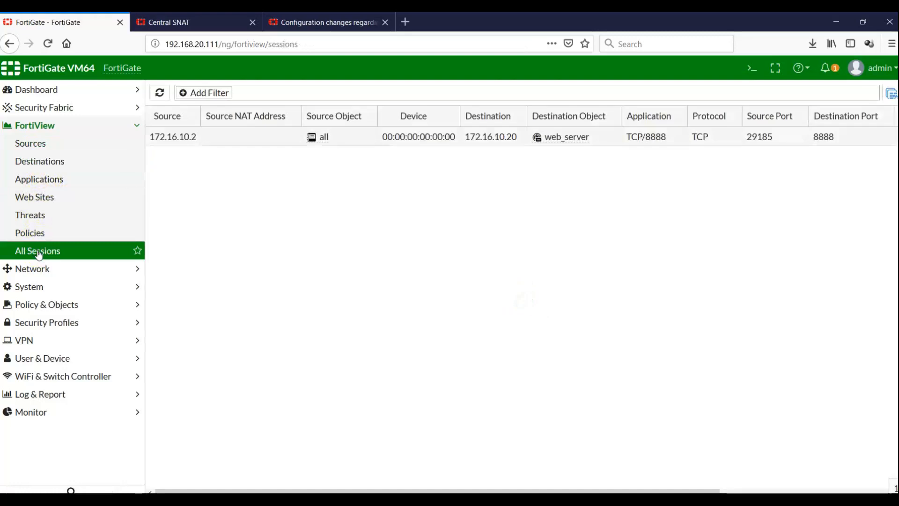
Reopen the Forward Traffic log and refresh it to check for a new port forwarding entry.
left_click(50, 394)
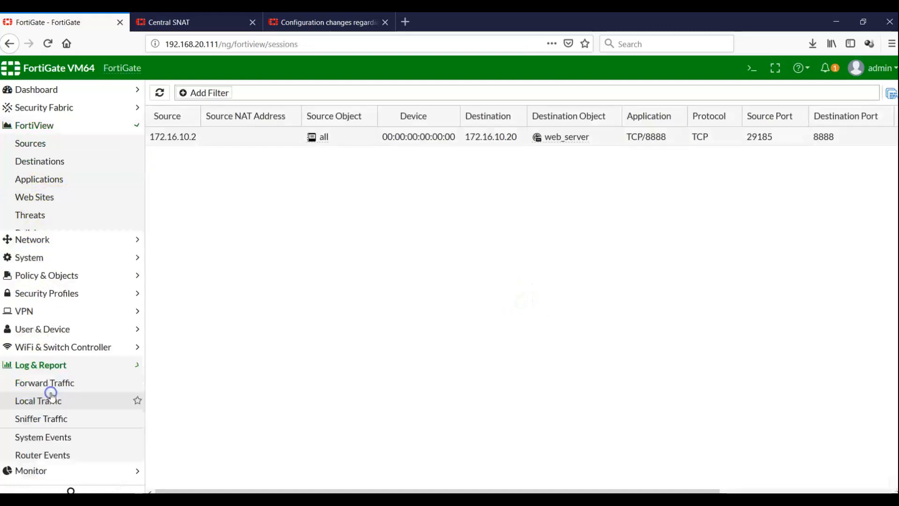
left_click(46, 291)
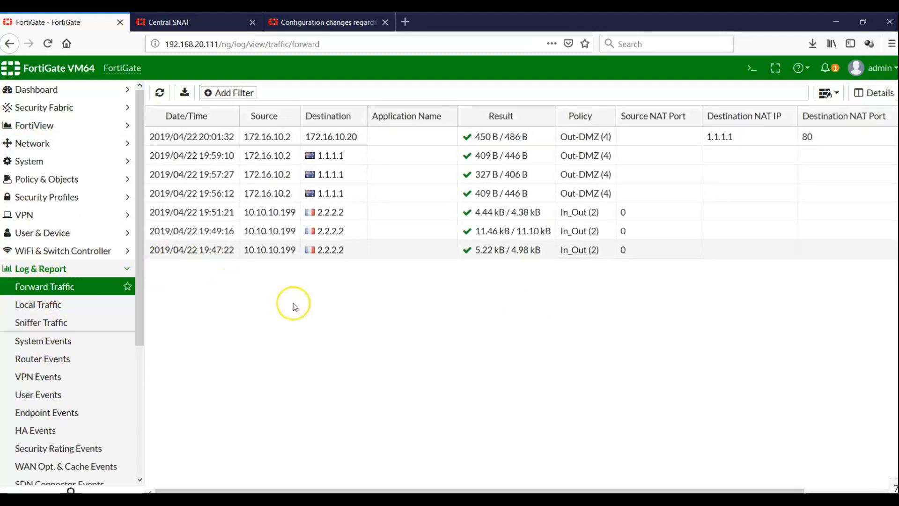
left_click(159, 93)
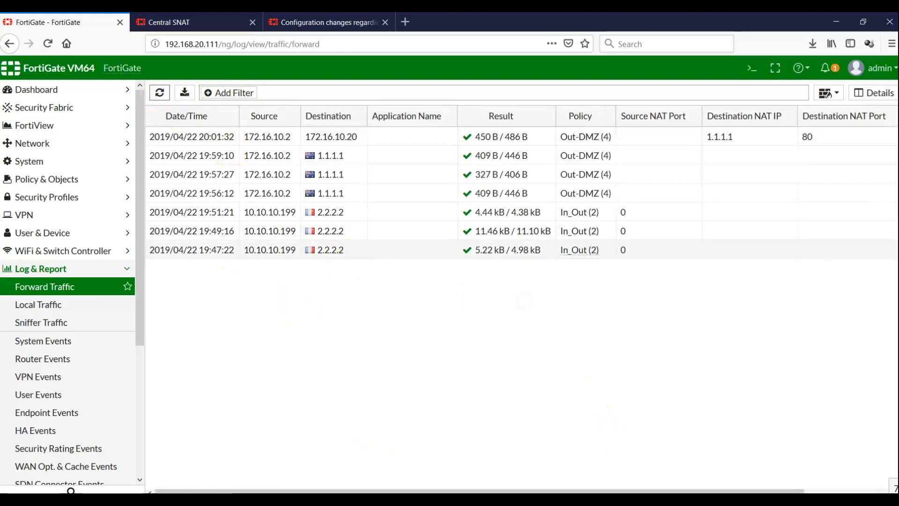
Switch to the Cisco CLI Analyzer window and reconnect the disconnected Fortigate SSH session to 192.168.20.111.
key("alt+Tab")
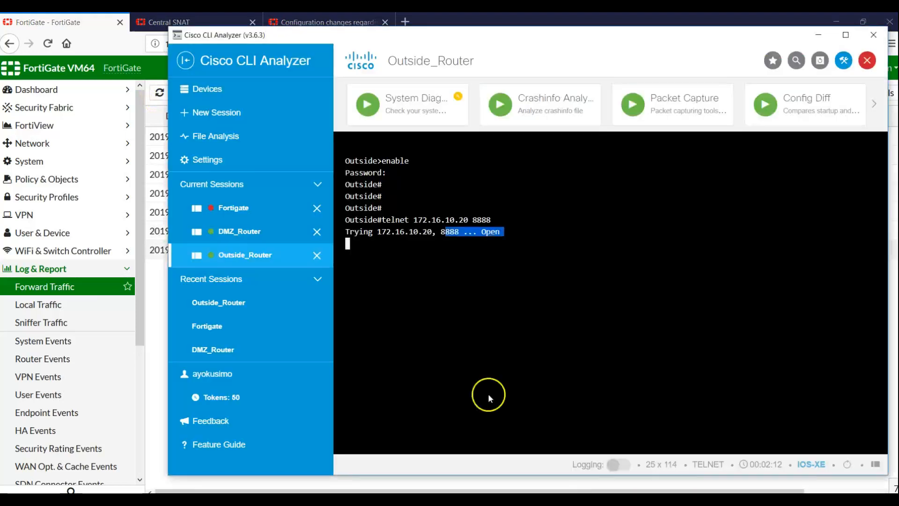
left_click(257, 211)
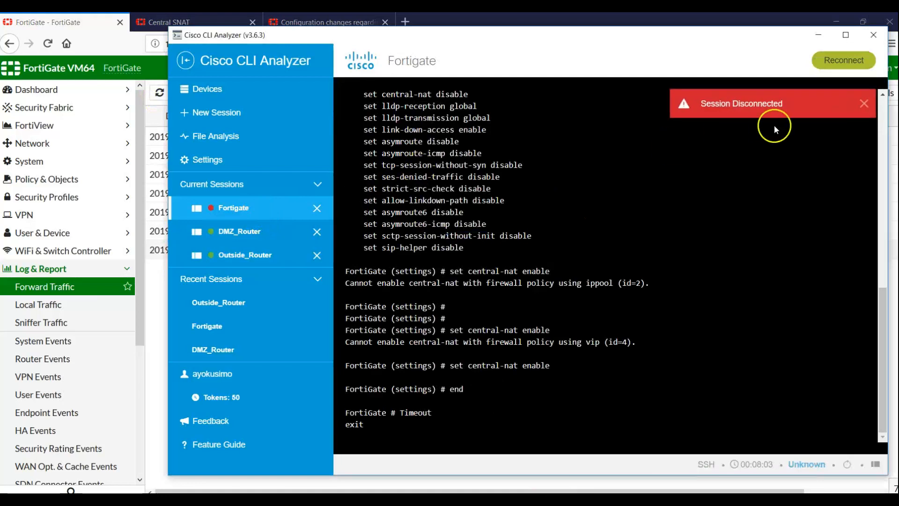
left_click(863, 108)
left_click(847, 60)
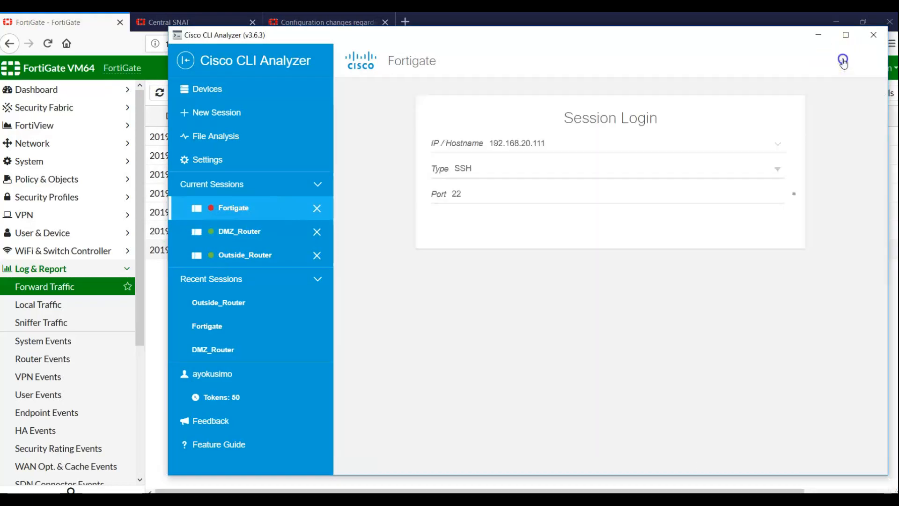
left_click(655, 226)
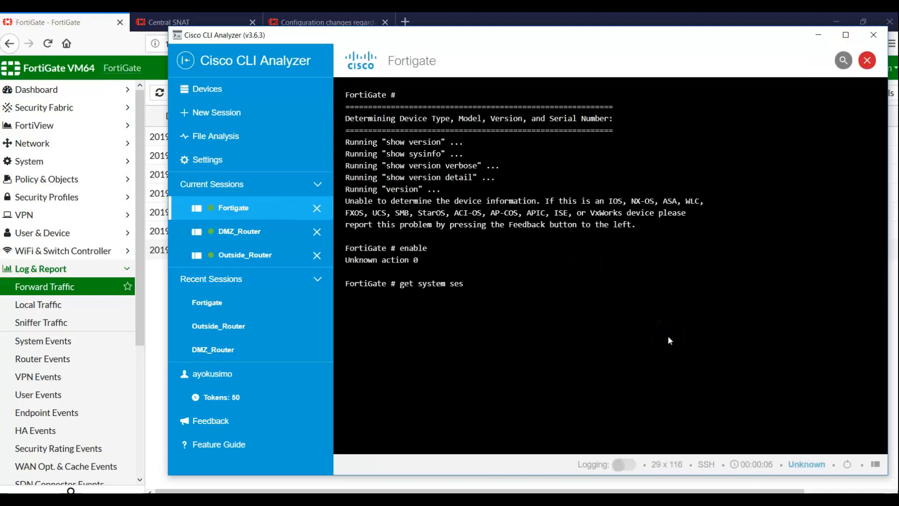
Run get system session list on the FortiGate, and examine the destination and destination-NAT of the port 8888 session.
type("sion list")
key("Return")
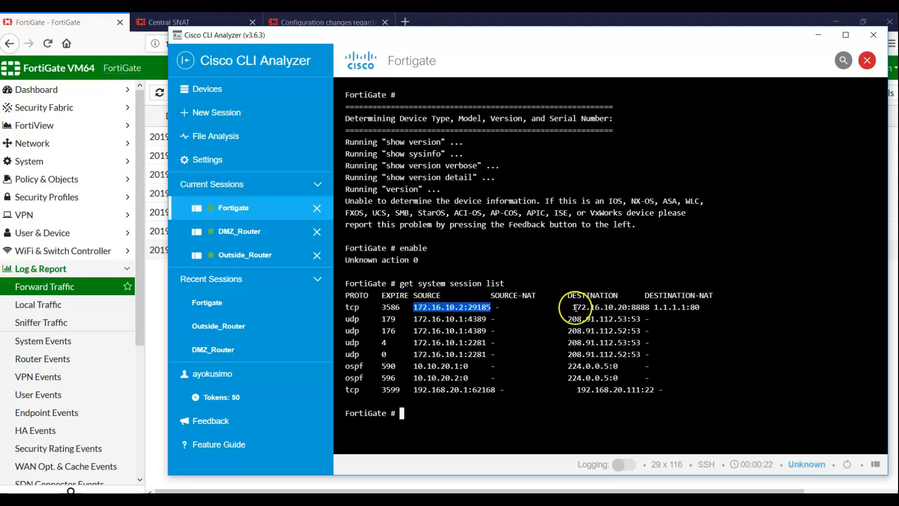
left_click_drag(573, 308, 594, 308)
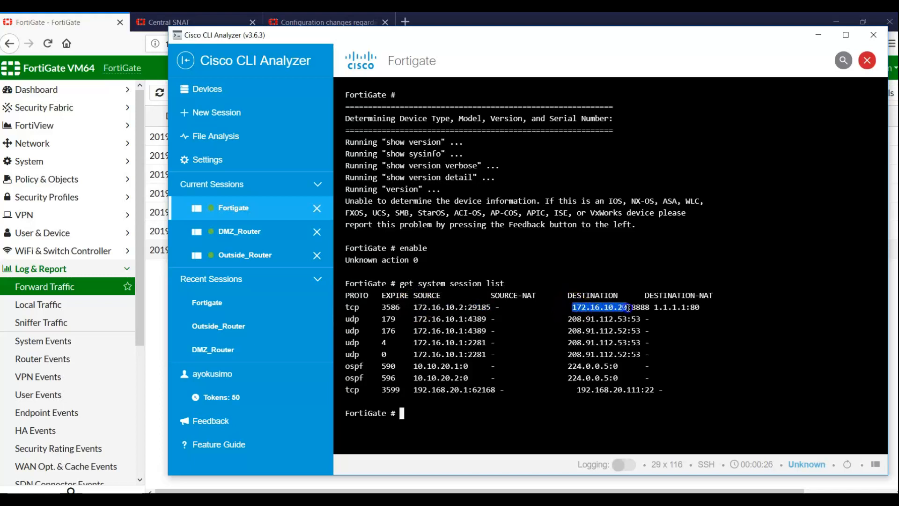
right_click(641, 307)
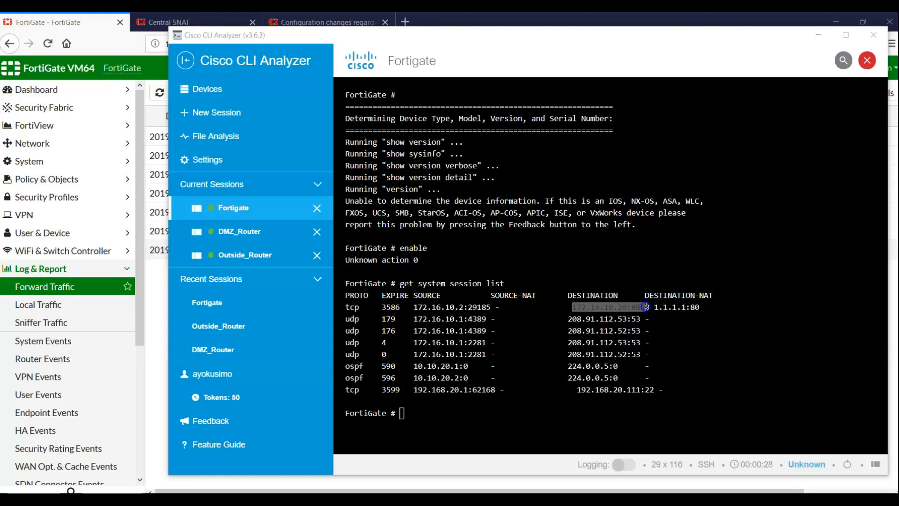
left_click(656, 307)
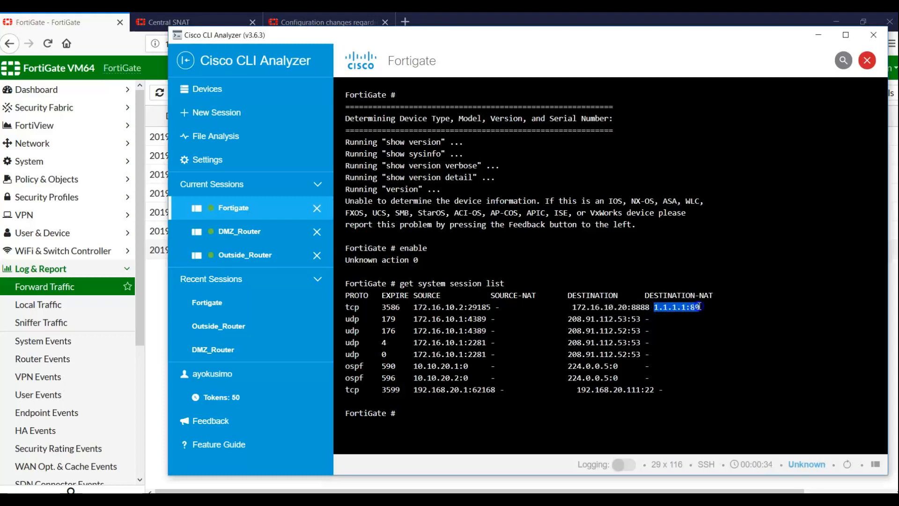
left_click_drag(704, 307, 338, 304)
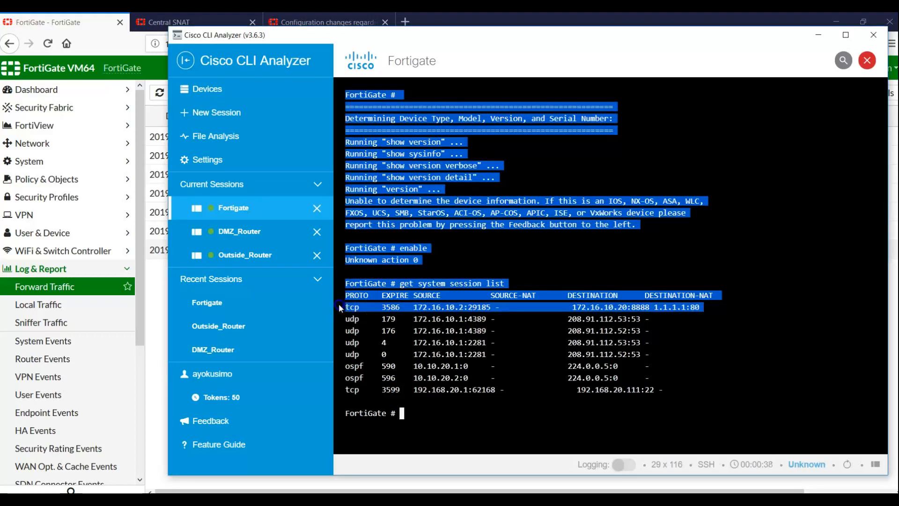
left_click(701, 260)
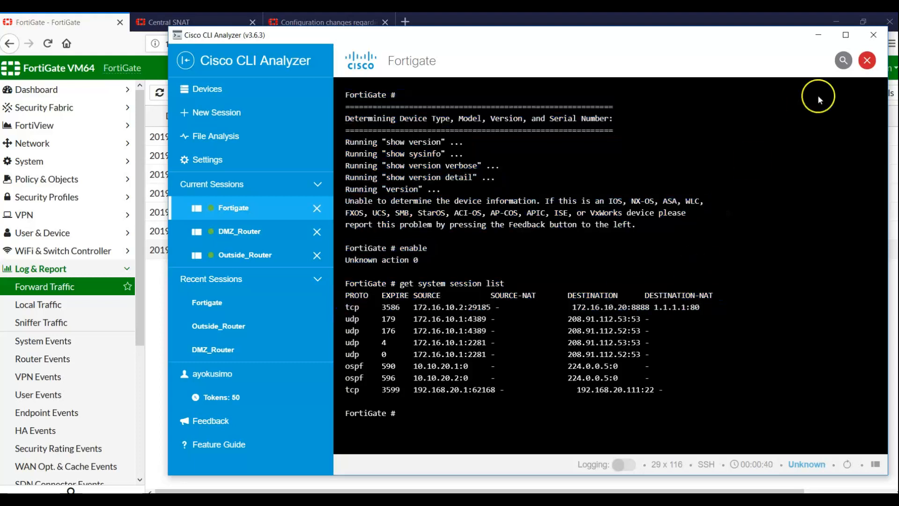
Switch back to the FortiGate web interface and refresh the Forward Traffic log to look for new entries.
left_click(818, 37)
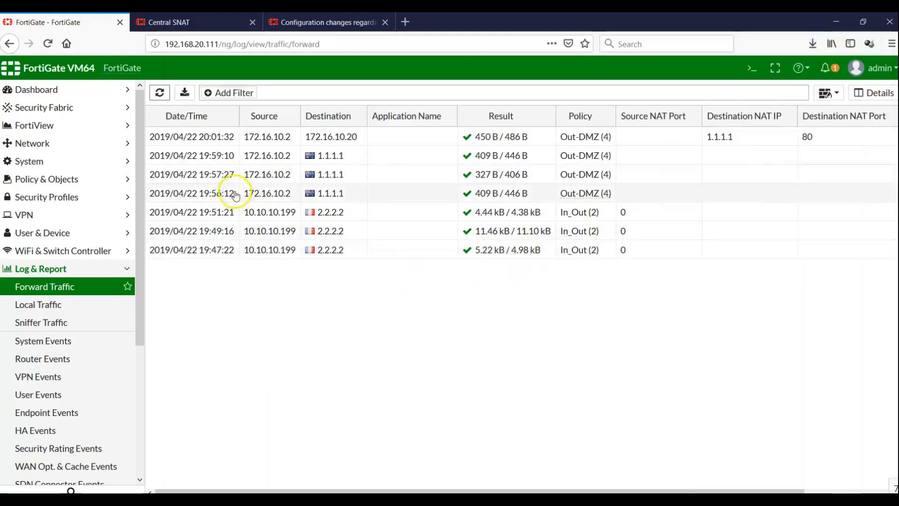
left_click(156, 96)
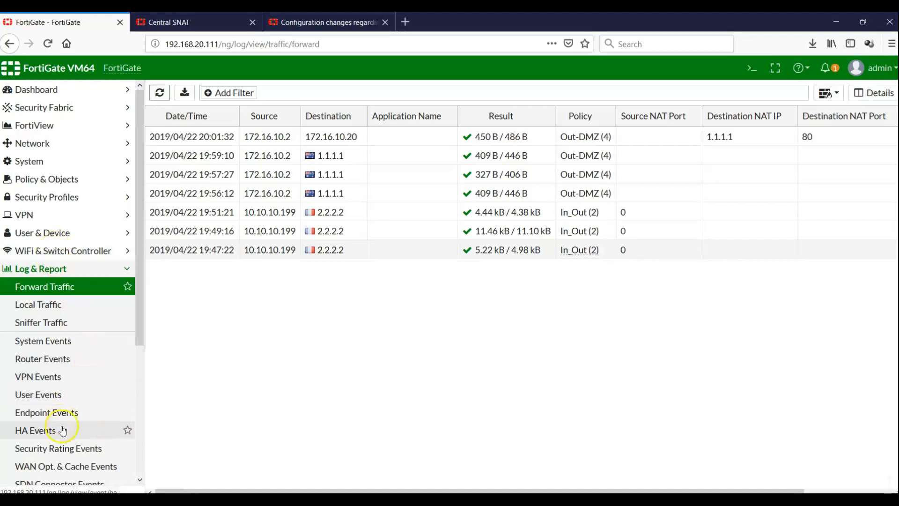
left_click(113, 270)
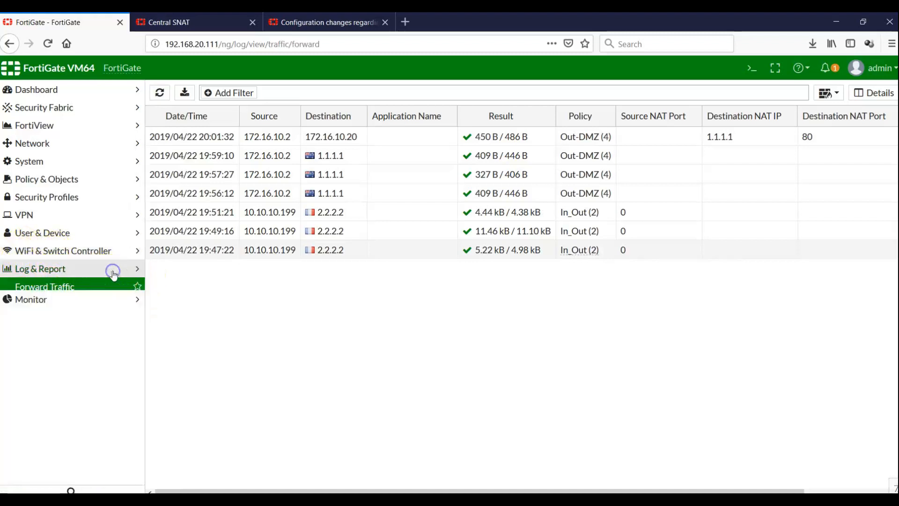
Start a new DNAT & Virtual IP entry in the FortiGate policy objects and name it telnet.
left_click(37, 179)
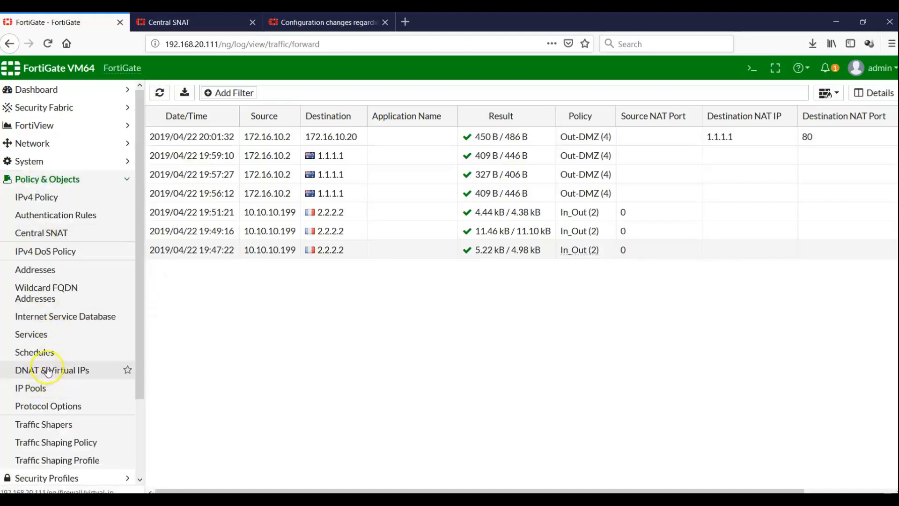
left_click(48, 370)
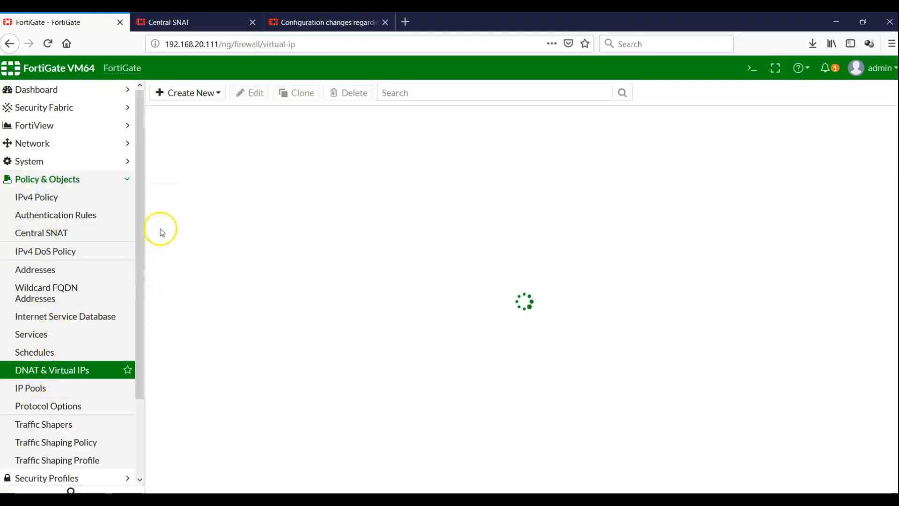
left_click(210, 95)
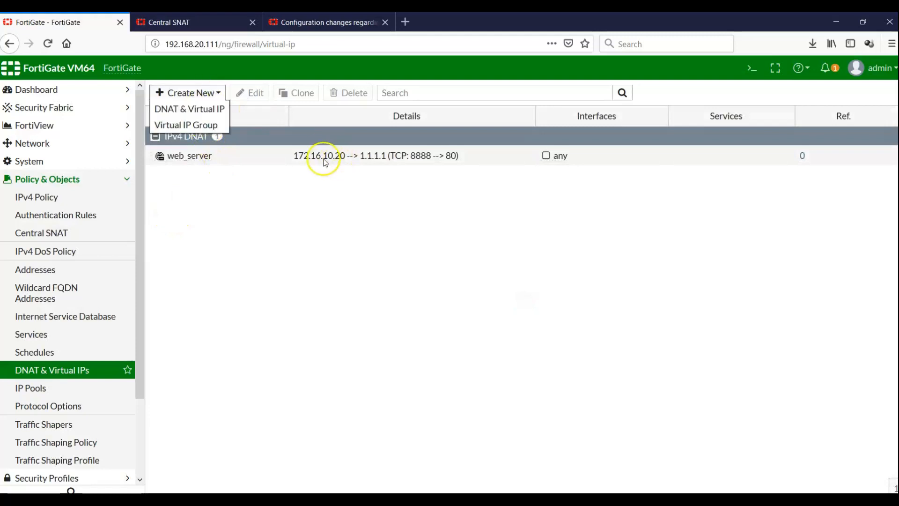
left_click(190, 107)
left_click(275, 135)
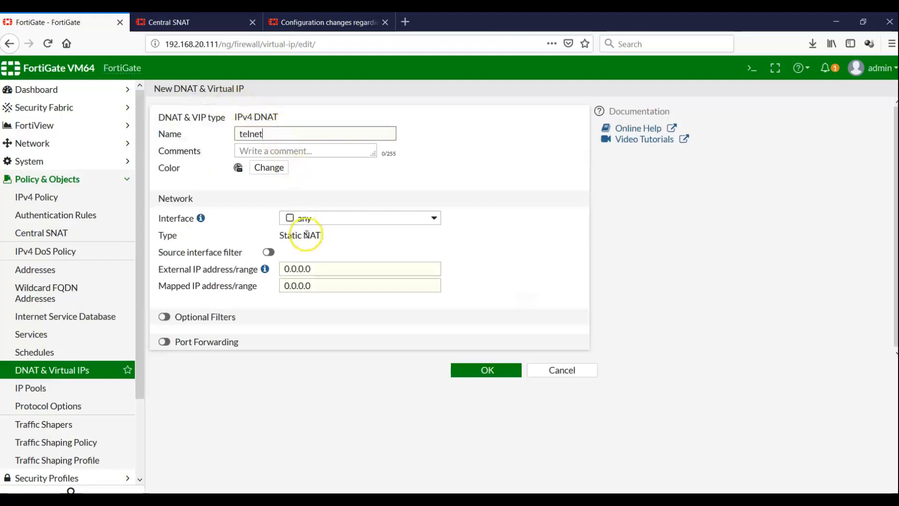
Set the telnet virtual IP's external address to 172.16.10.20 and its mapped address to 1.1.1.1.
left_click_drag(311, 268, 194, 263)
type("17")
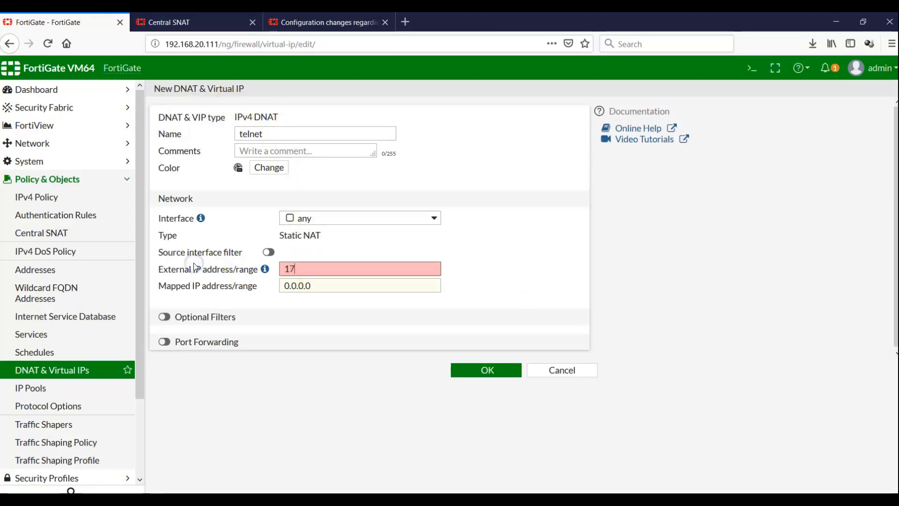
type("2.16.10.20")
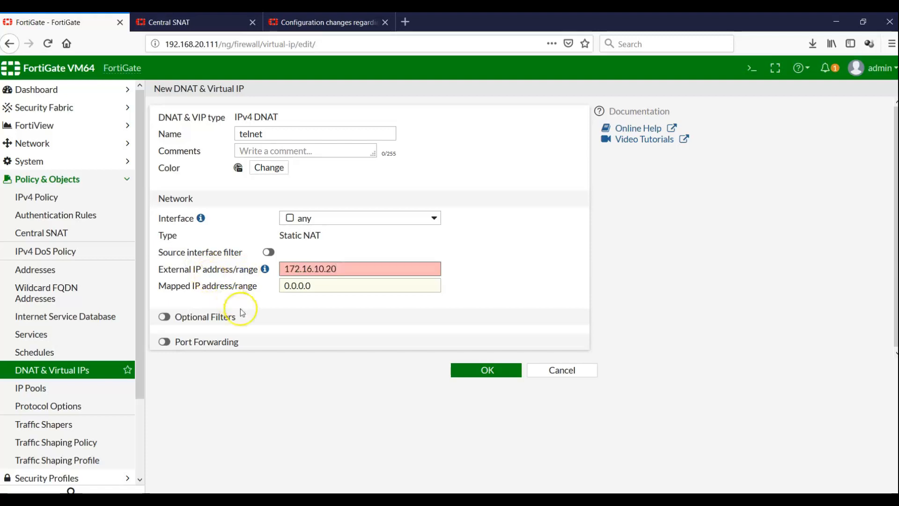
left_click(312, 288)
left_click_drag(312, 287, 198, 287)
type("1")
type(".1.1.1")
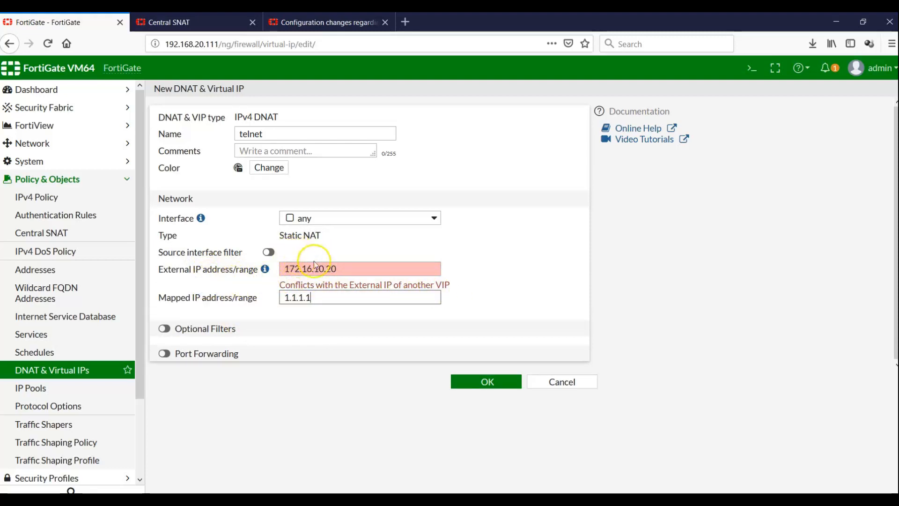
Enable TCP port forwarding from external service port 9999 to port 23 and save the telnet virtual IP.
left_click(170, 355)
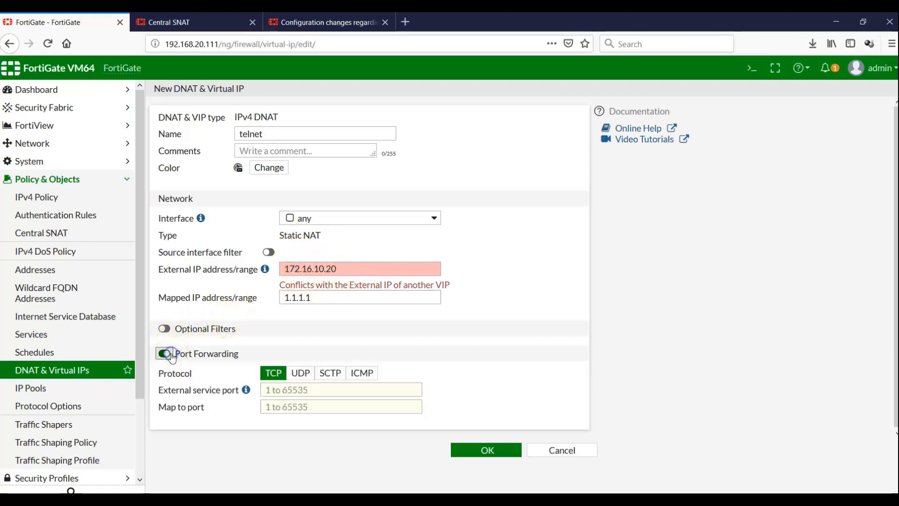
left_click(296, 390)
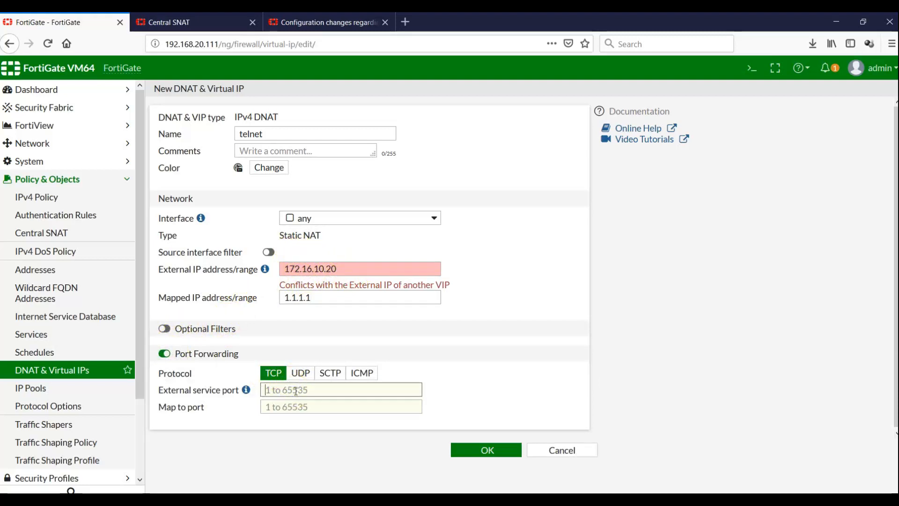
type("9999")
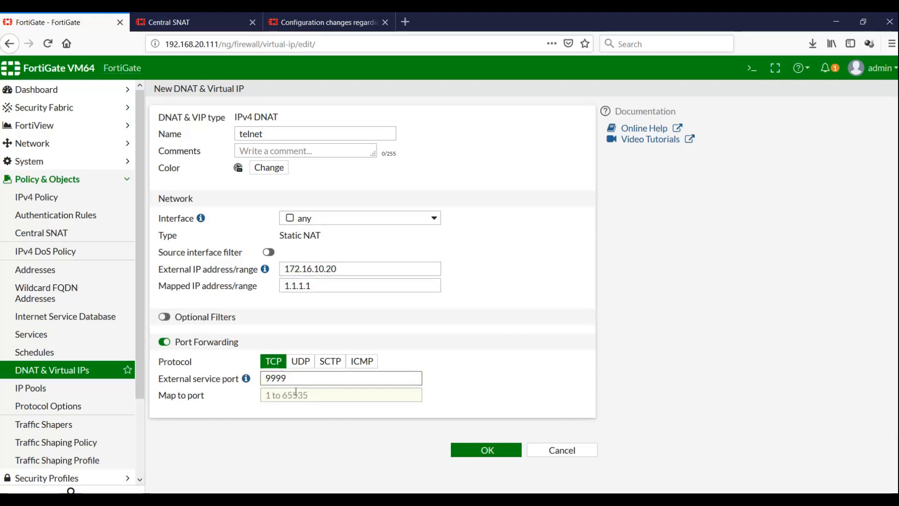
left_click(301, 390)
type("23")
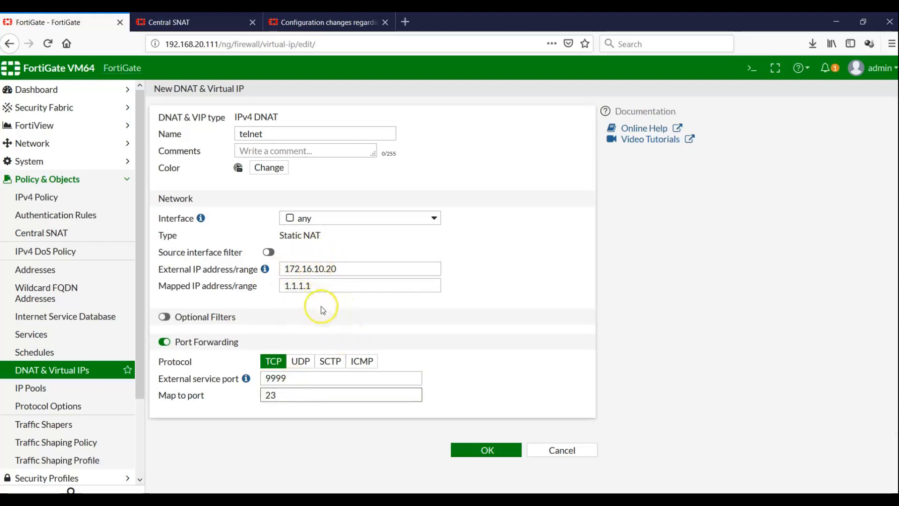
left_click(473, 449)
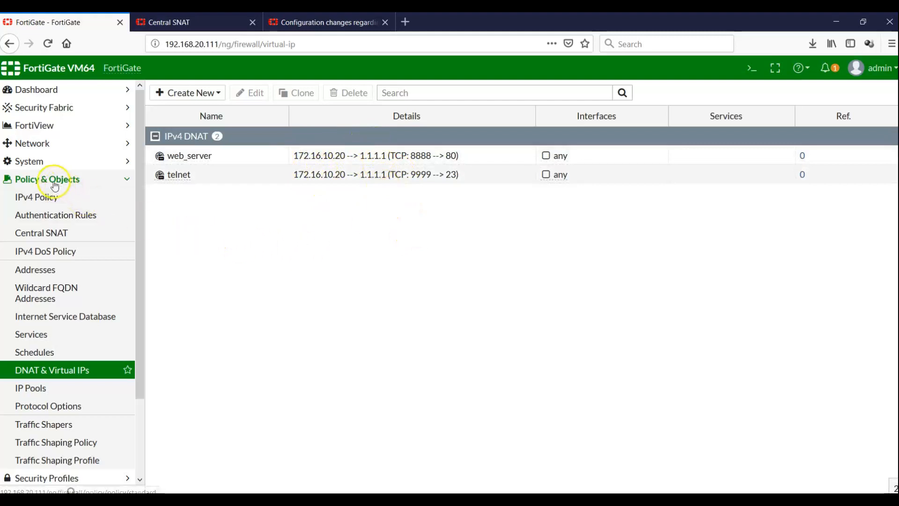
Add the TELNET service to the Out-DMZ IPv4 policy alongside HTTP and save the policy.
left_click(52, 196)
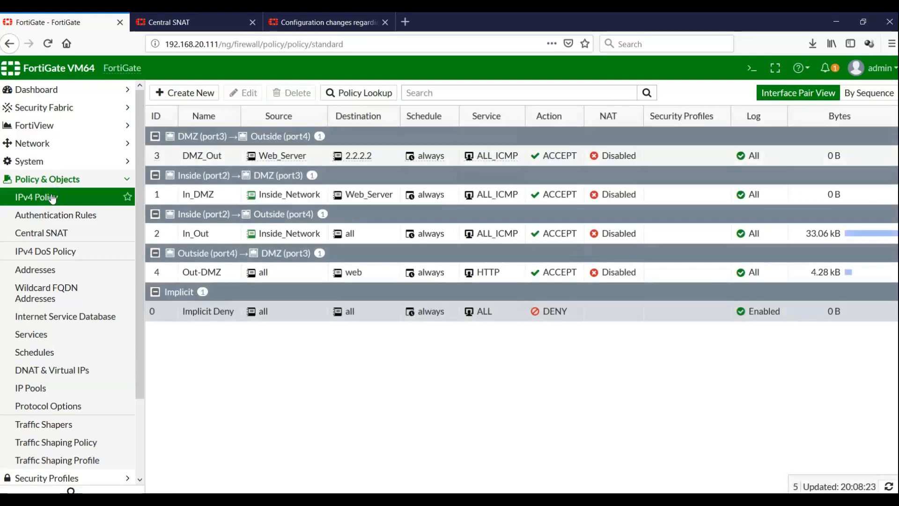
double_click(215, 273)
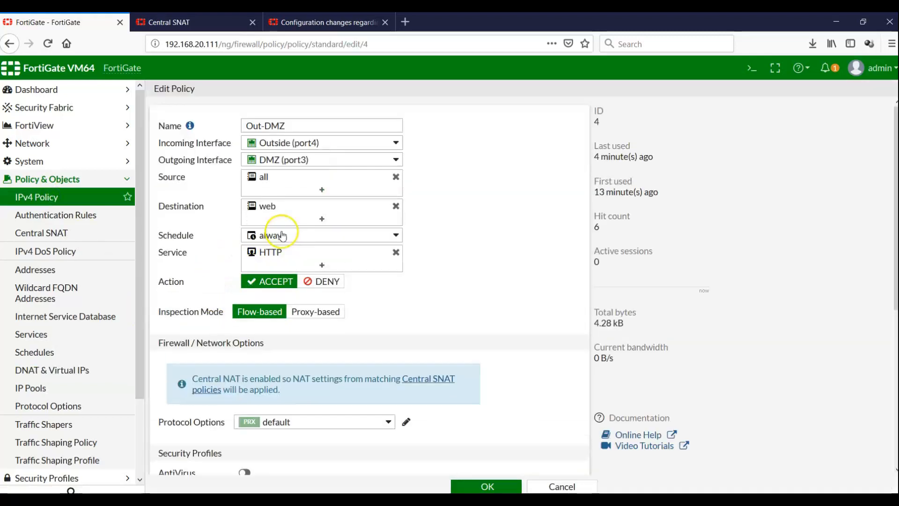
mouse_move(272, 210)
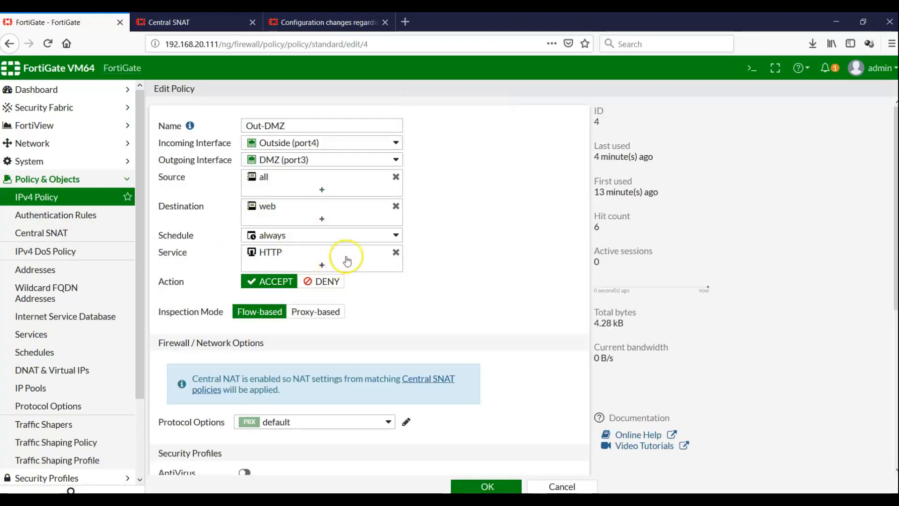
left_click(321, 267)
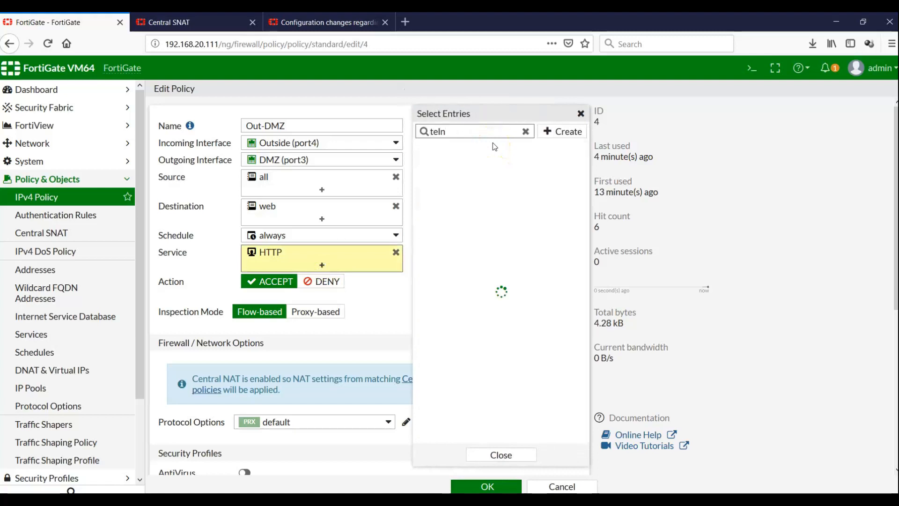
left_click(485, 177)
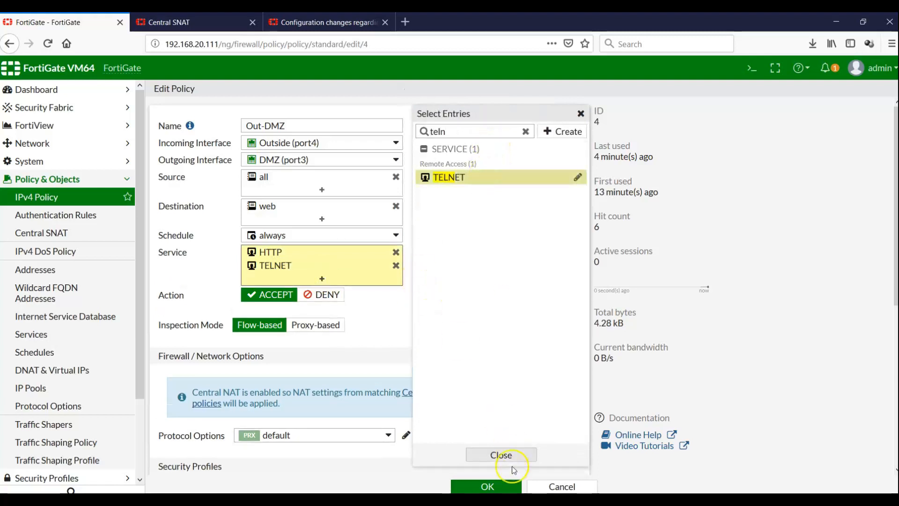
left_click(504, 453)
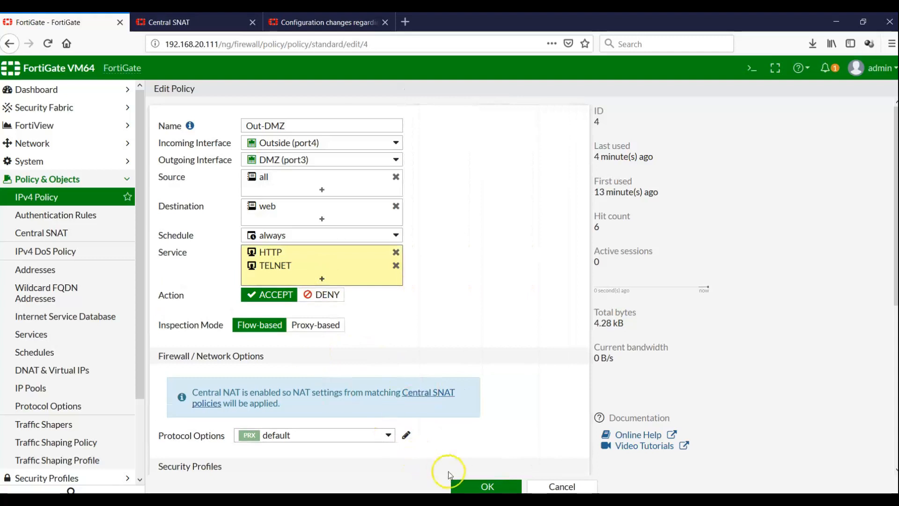
left_click(468, 486)
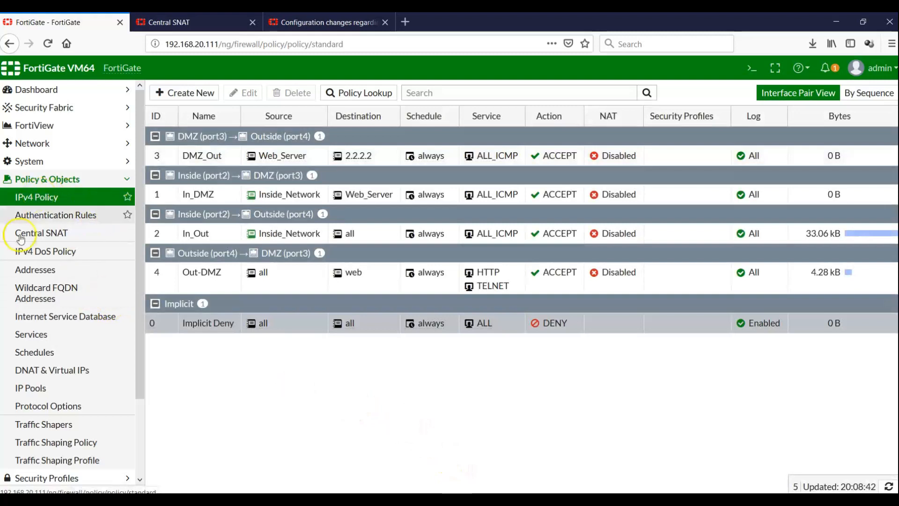
Open the Forward Traffic log and look over the latest port forwarding entries.
left_click(124, 179)
left_click(61, 269)
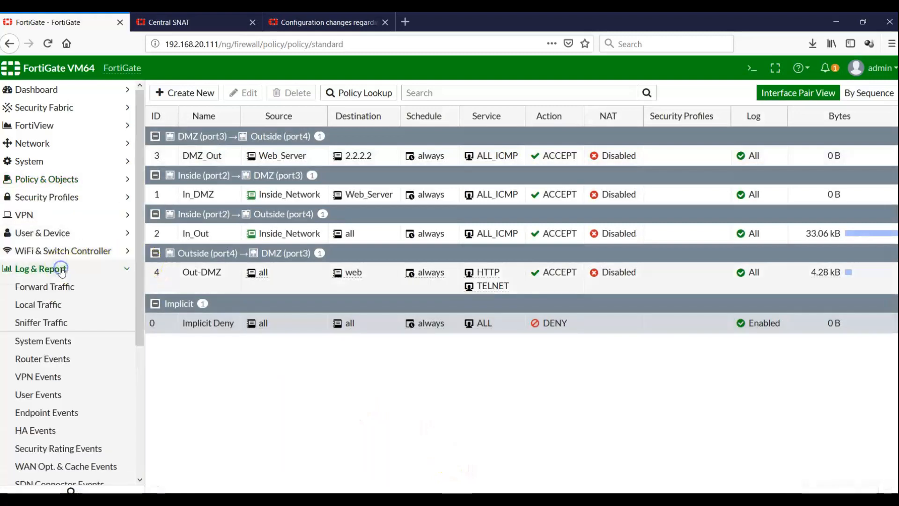
left_click(60, 287)
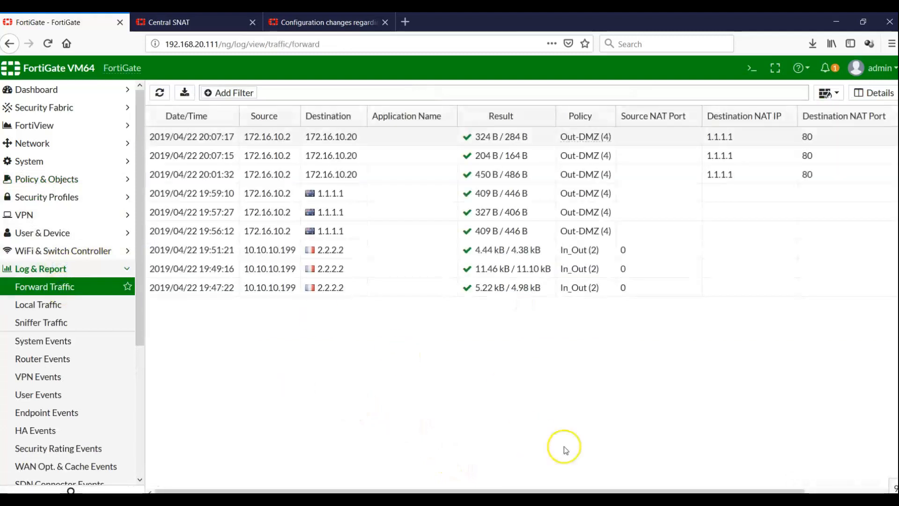
Switch to Cisco CLI Analyzer and connect a second Outside_Router session using its stored login settings.
left_click(538, 492)
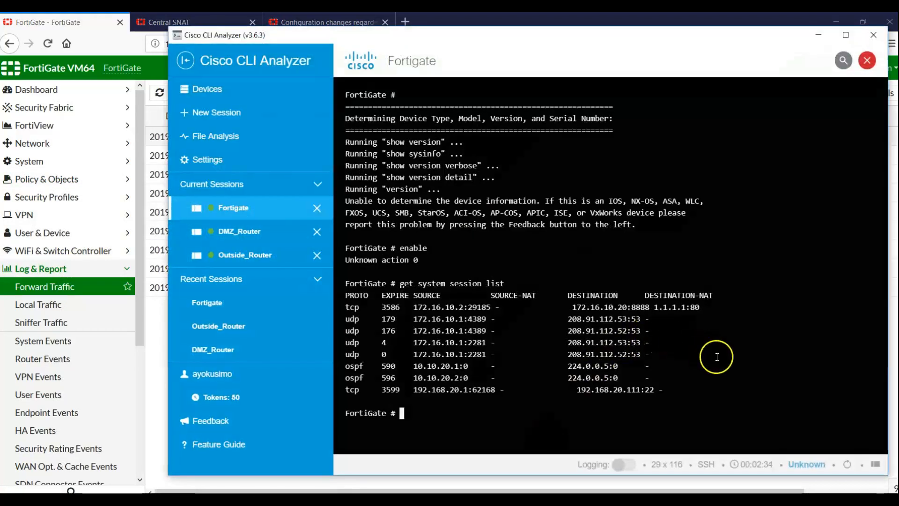
key("Return")
key("Return")
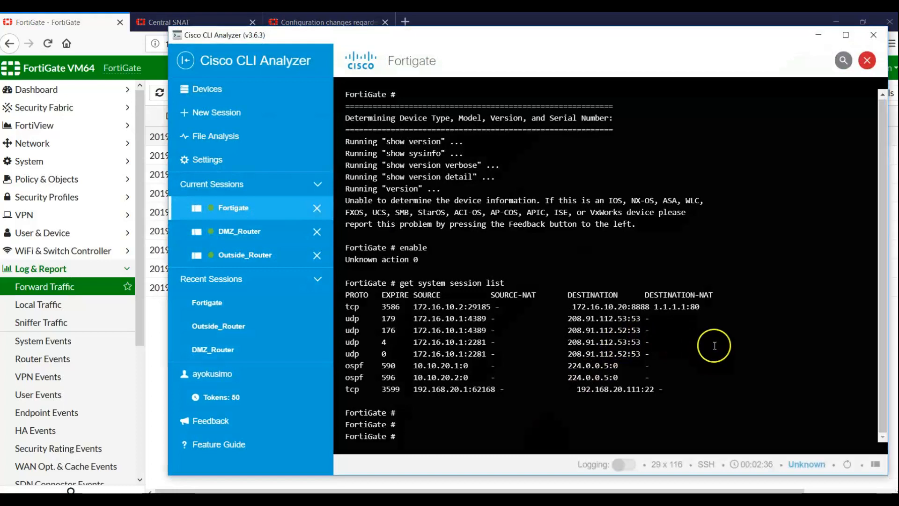
left_click(251, 257)
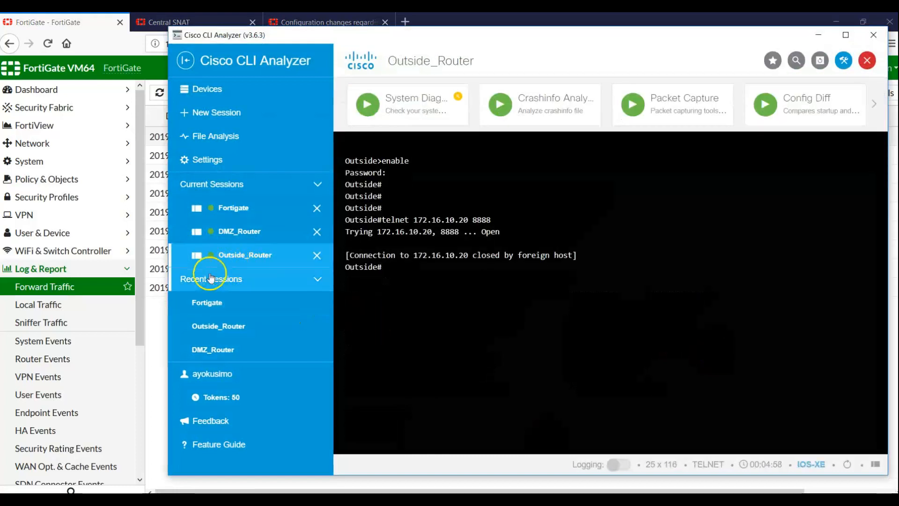
left_click(215, 324)
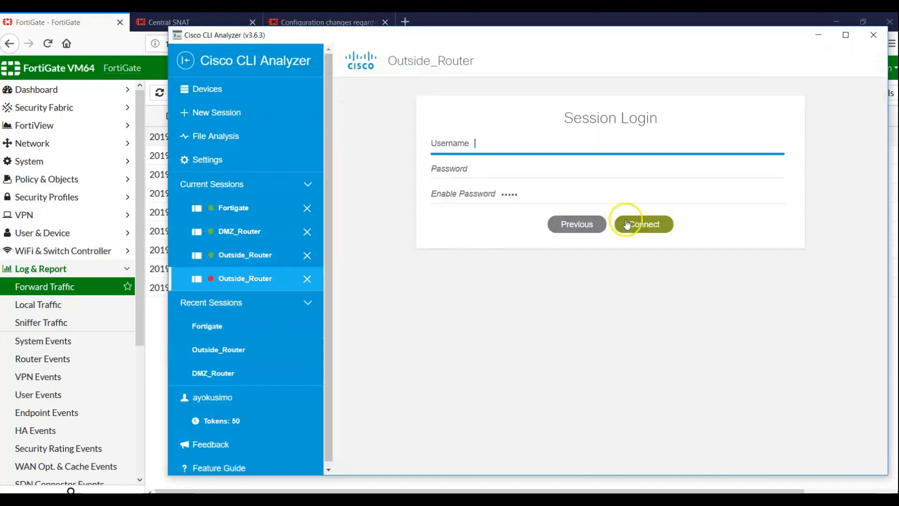
left_click(630, 225)
Rerun telnet 172.16.10.20 8888 in the original Outside_Router session.
left_click(237, 257)
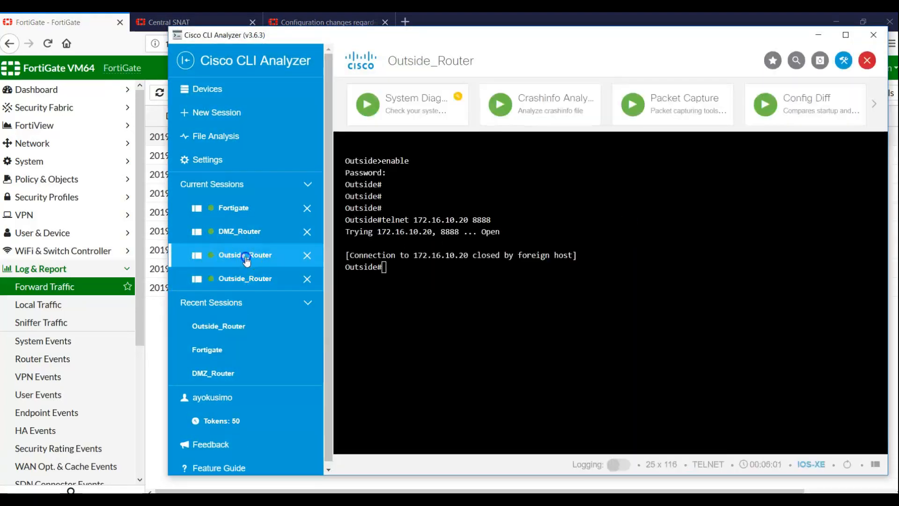
key("Up")
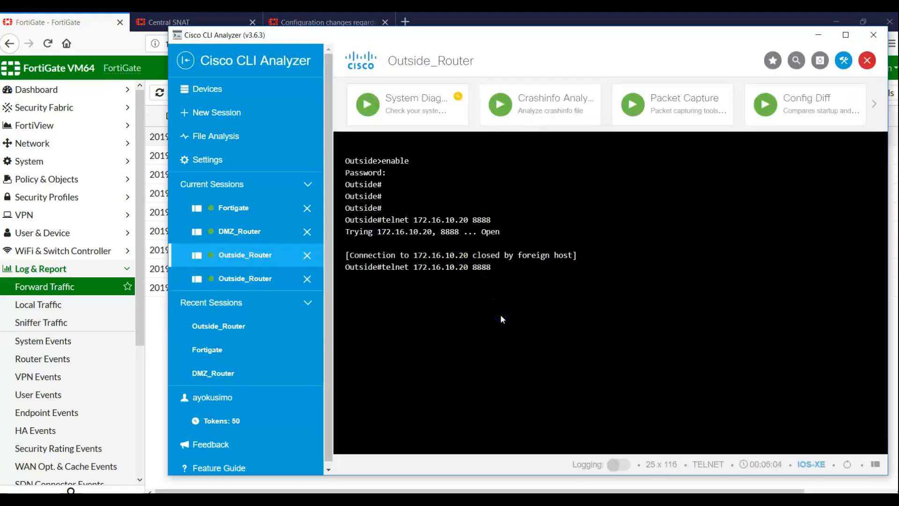
key("Return")
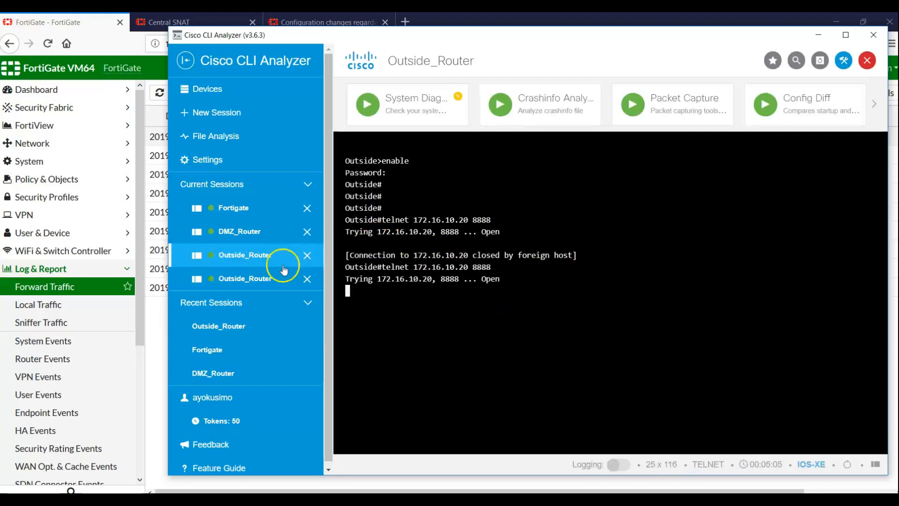
Run telnet 172.16.10.20 9999 in the second Outside_Router session to reach the DMZ router.
left_click(247, 281)
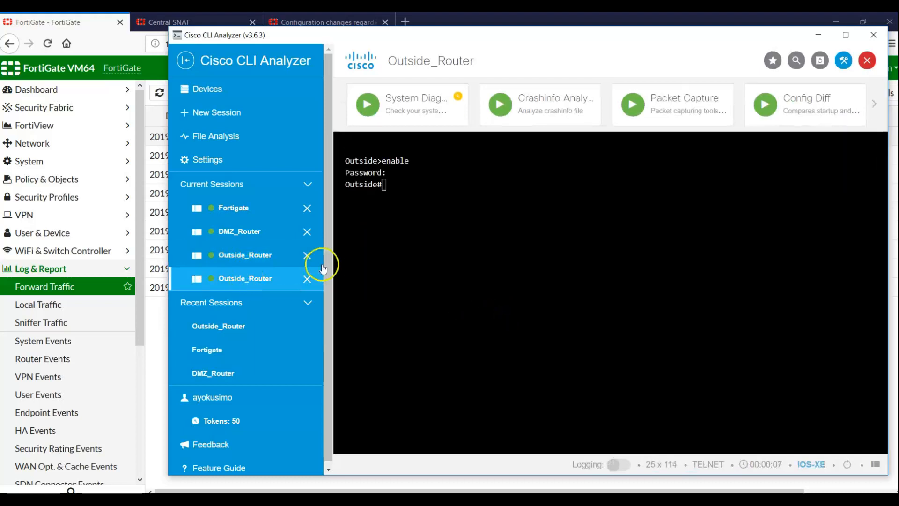
type("telnet 172.16.10.20")
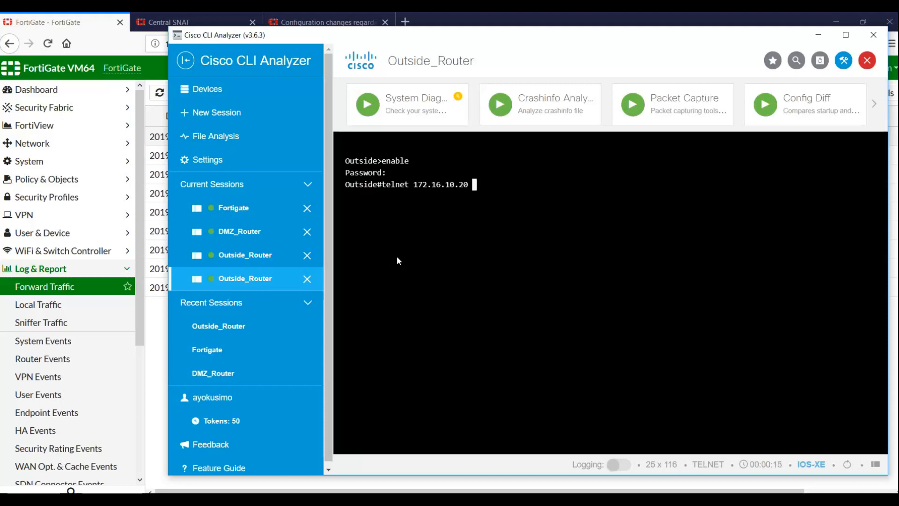
type(" 9999")
key("Return")
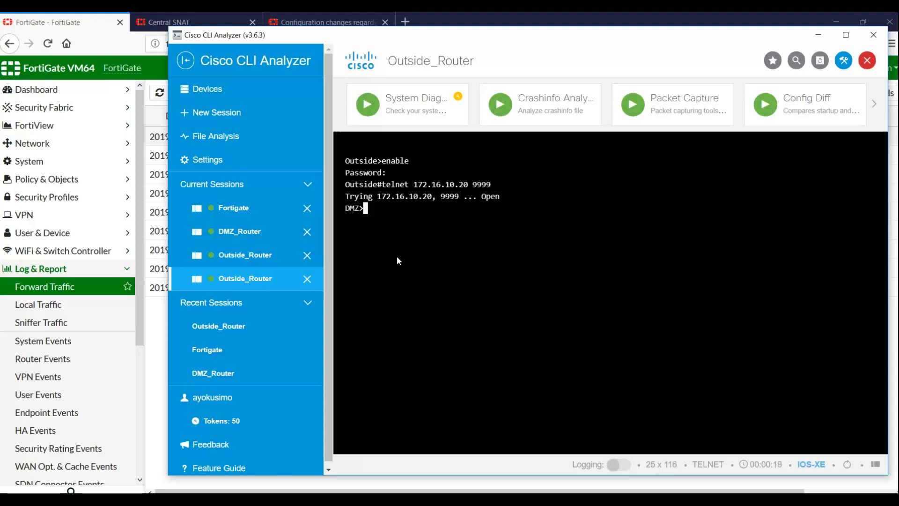
Enter privileged mode on the DMZ router with the en command and the enable password.
type("en")
key("Return")
key("Return")
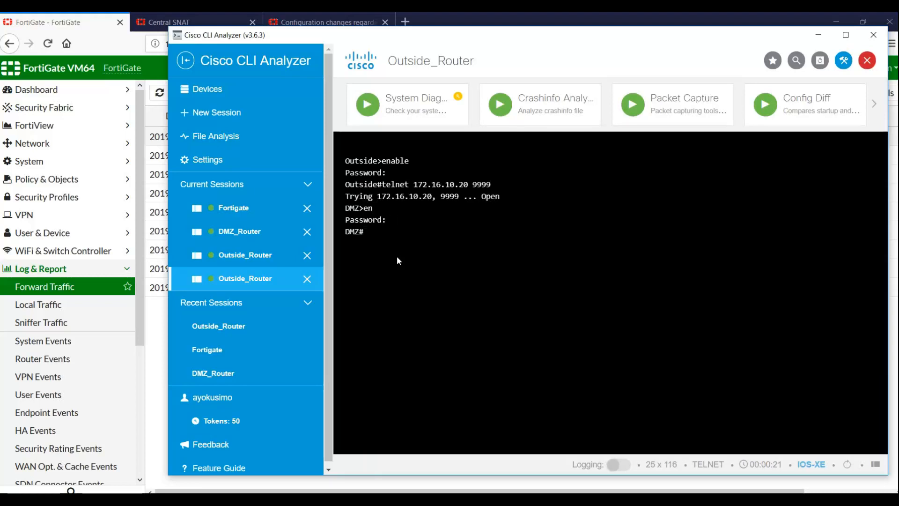
Check the original Outside_Router session, switch to the FortiGate web interface, then refresh the Forward Traffic log and examine its destination NAT and port columns.
left_click(235, 255)
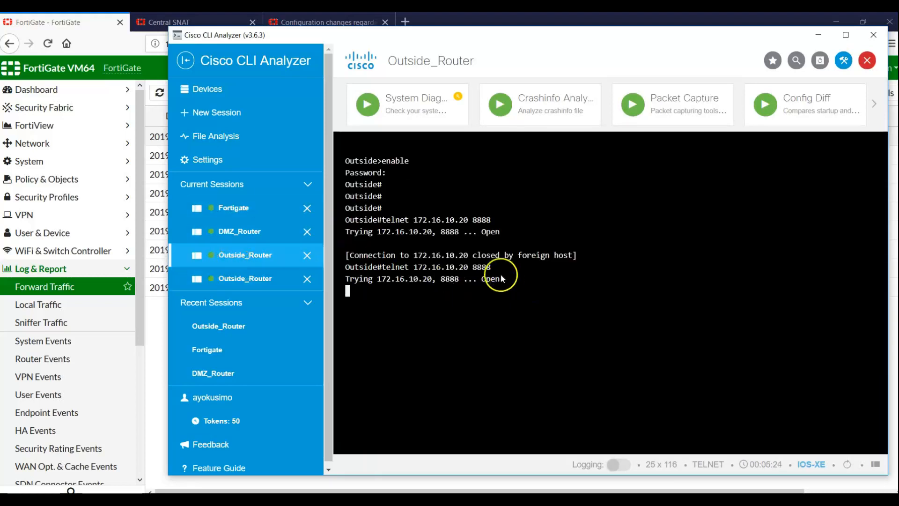
left_click(150, 342)
left_click(162, 91)
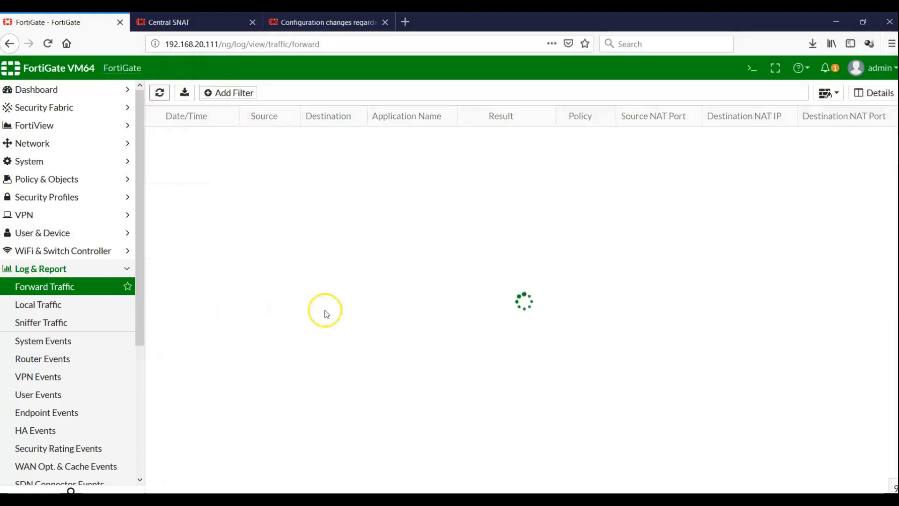
left_click(498, 231)
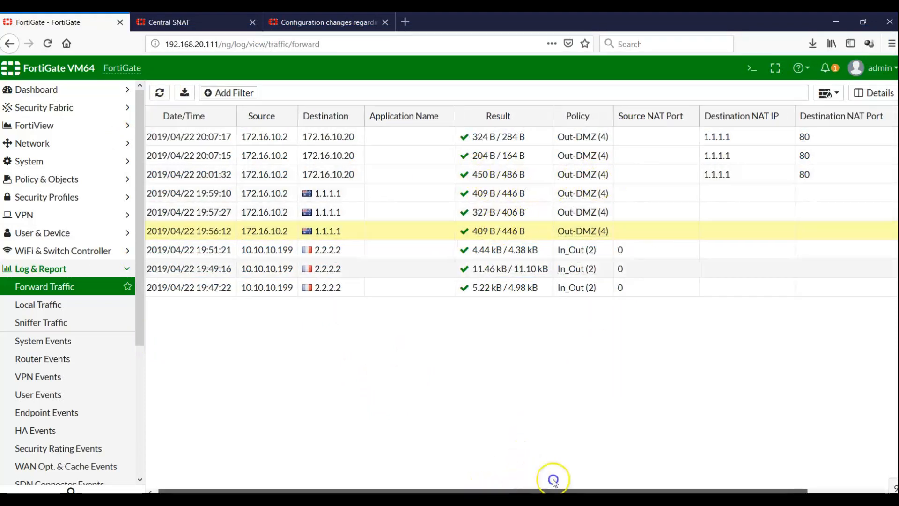
left_click_drag(552, 487, 642, 489)
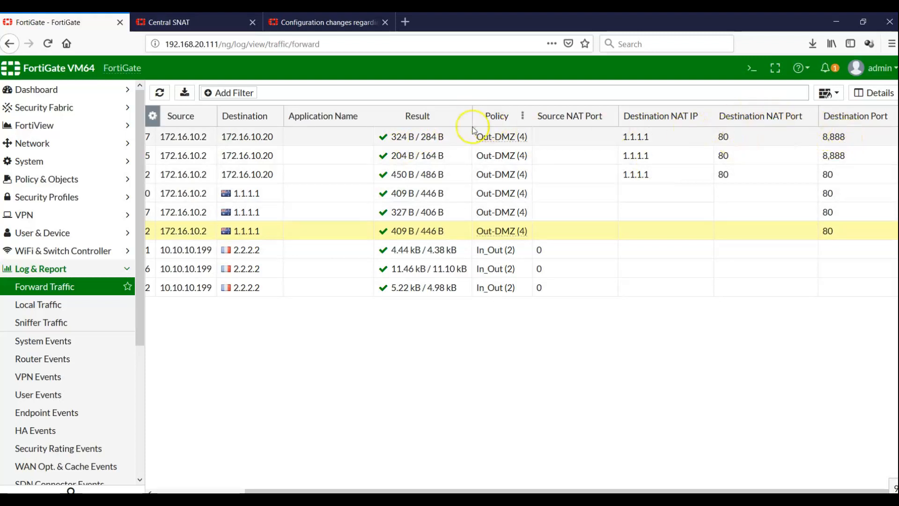
left_click_drag(369, 491, 174, 489)
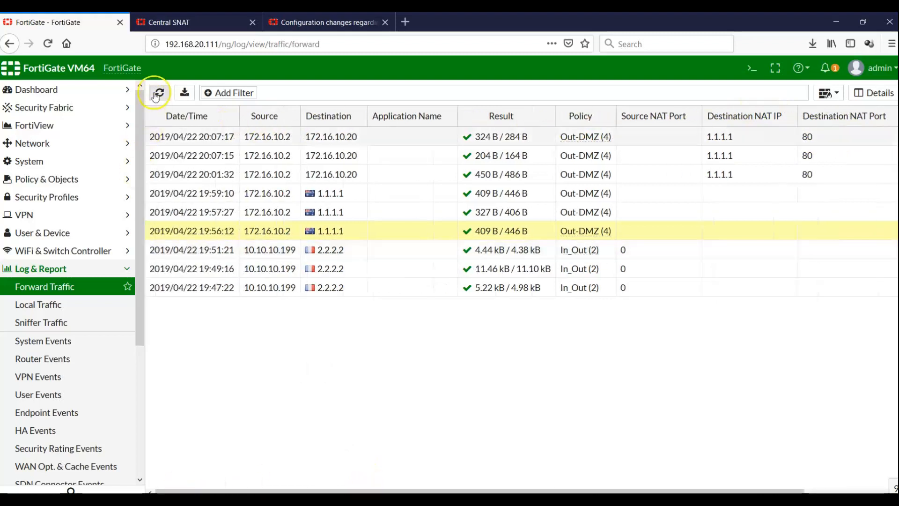
left_click(158, 92)
left_click(158, 93)
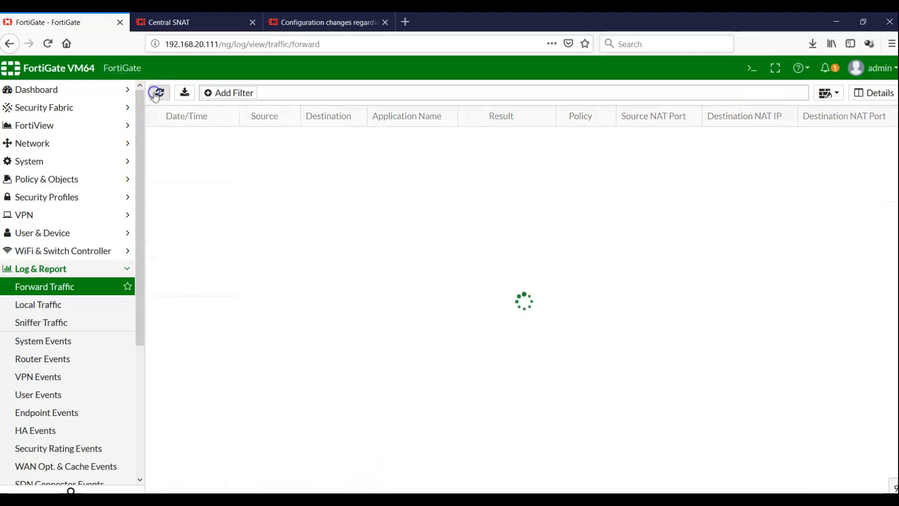
Open the FortiView list of all sessions and inspect the telnet destination object's external and mapped addresses and ports.
left_click(36, 127)
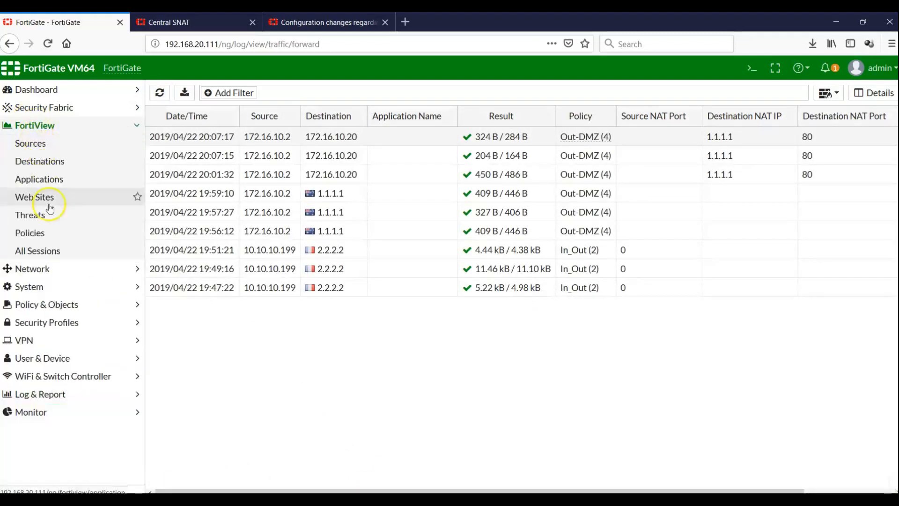
left_click(52, 251)
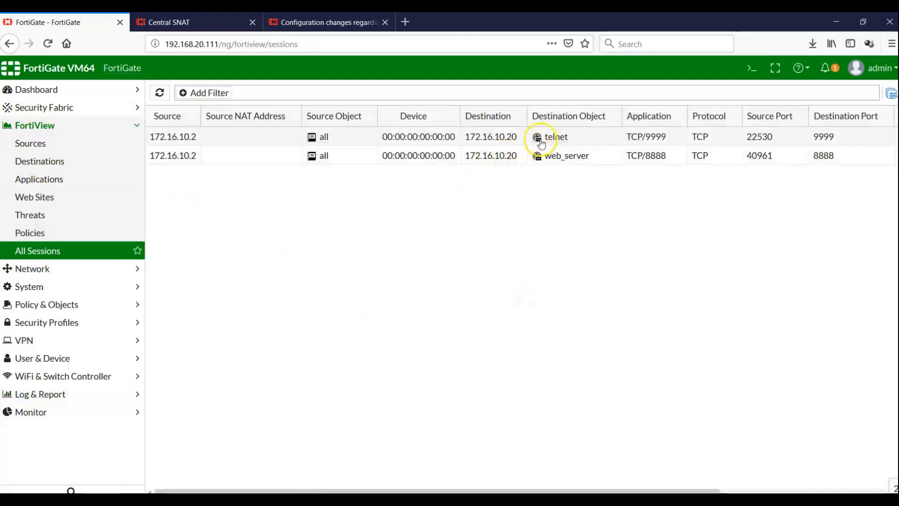
mouse_move(550, 139)
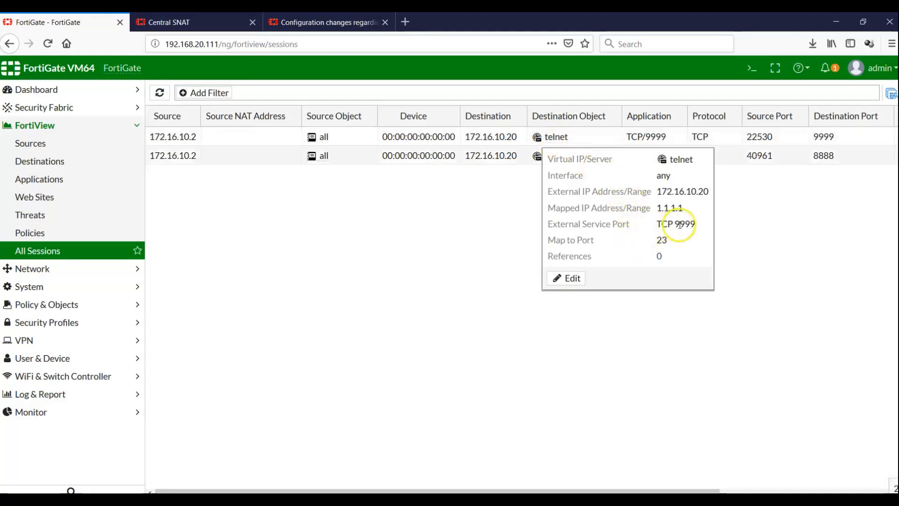
left_click_drag(678, 224, 653, 244)
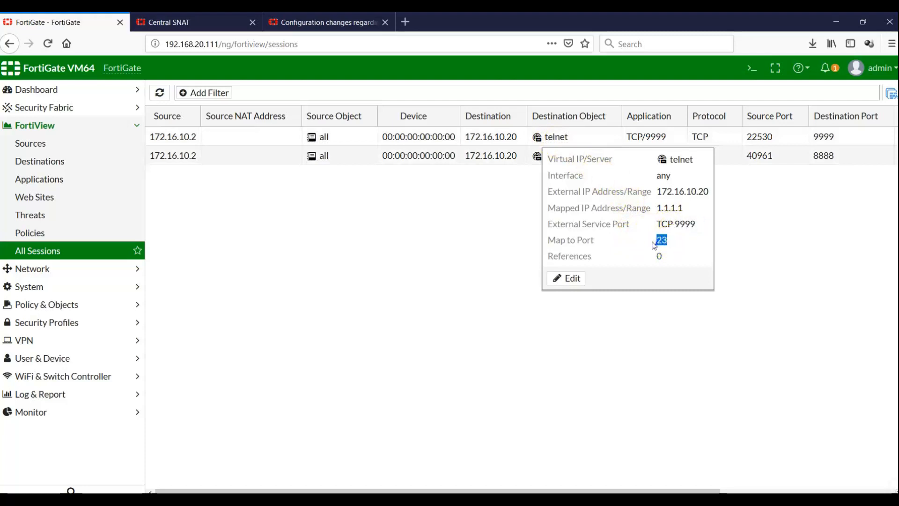
mouse_move(652, 192)
left_mouse_down()
mouse_move(701, 193)
mouse_move(687, 206)
mouse_move(647, 208)
left_mouse_up()
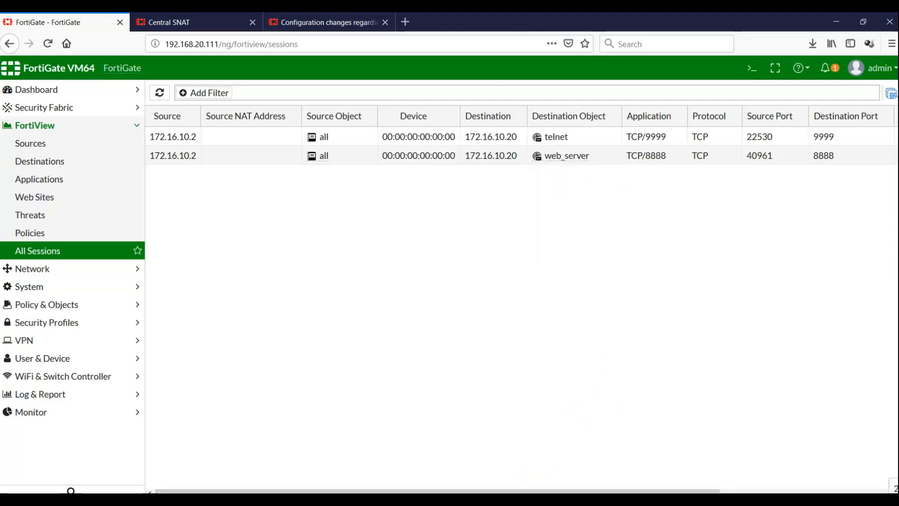
Switch to Cisco CLI Analyzer and rerun get system session list in the Fortigate session.
key("alt+Tab")
left_click(246, 207)
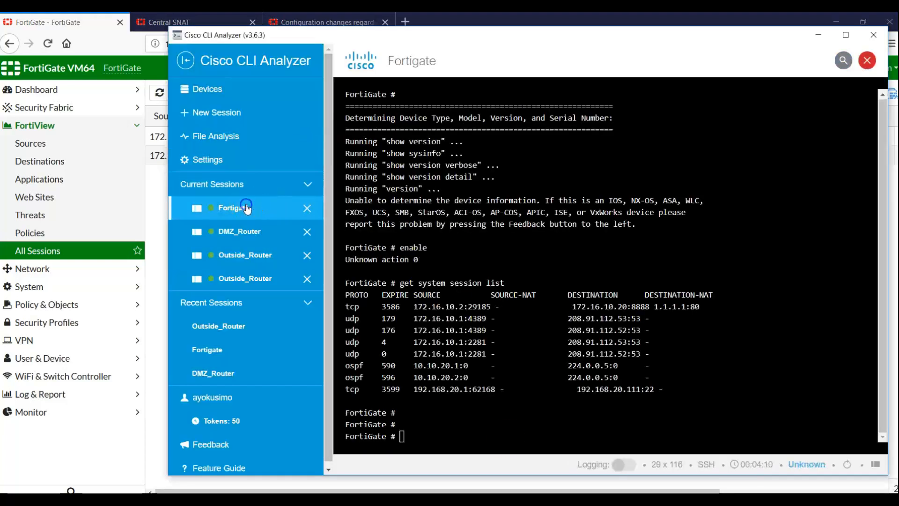
key("Return")
key("Return")
key("Return")
key("Return")
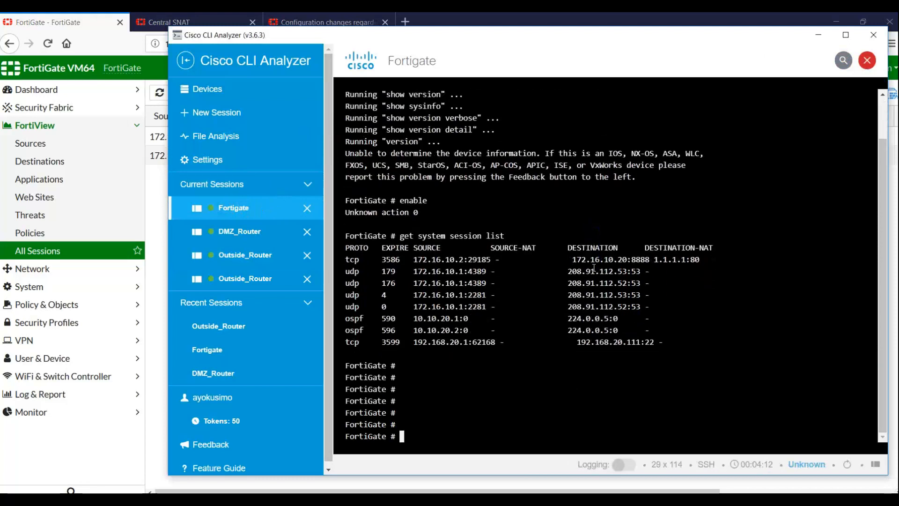
key("Up")
key("Return")
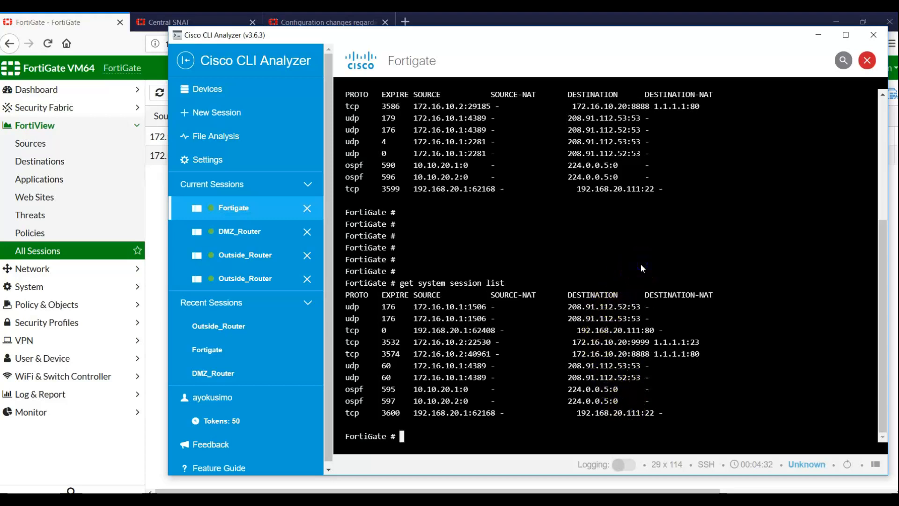
Space out the Fortigate console with blank prompts and list the system sessions once more.
key("Return")
key("Return")
key("Return")
key("Return")
key("Return")
key("Return")
key("Up")
key("Return")
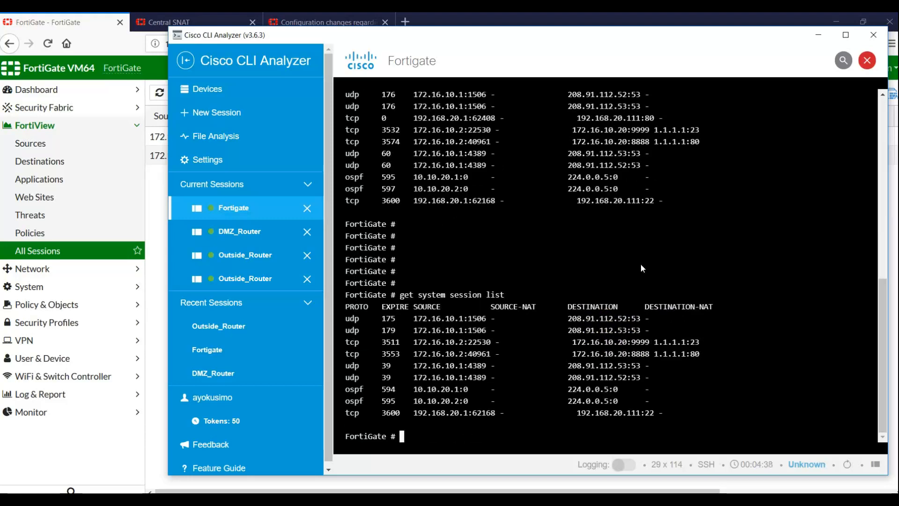
Highlight the two TCP sessions to 172.16.10.20 ports 9999 and 8888 and examine their destination NAT entries.
key("Return")
key("Return")
key("Return")
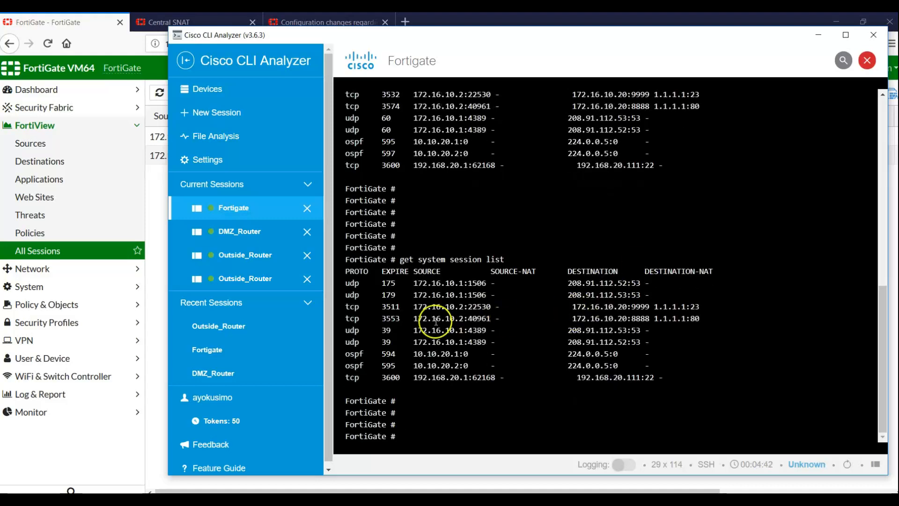
left_click_drag(441, 315, 702, 321)
left_click(345, 313)
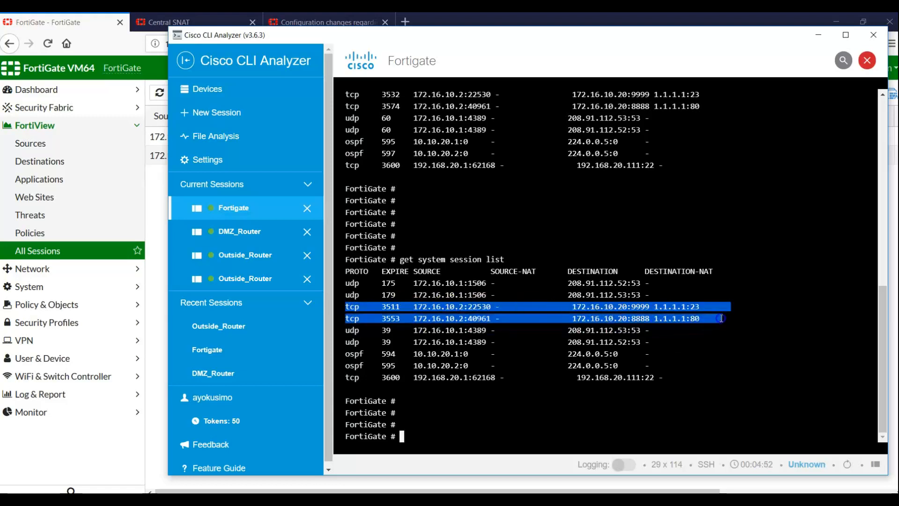
left_click_drag(731, 318, 734, 317)
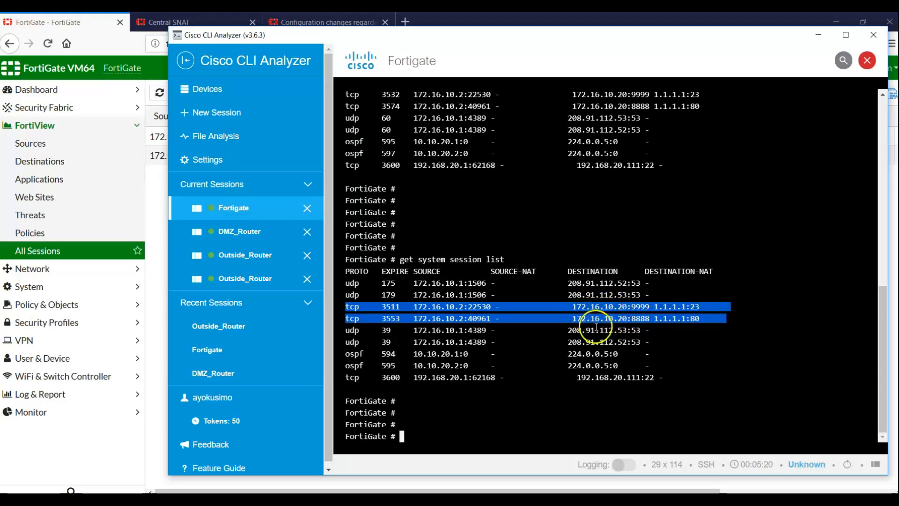
left_click(497, 420)
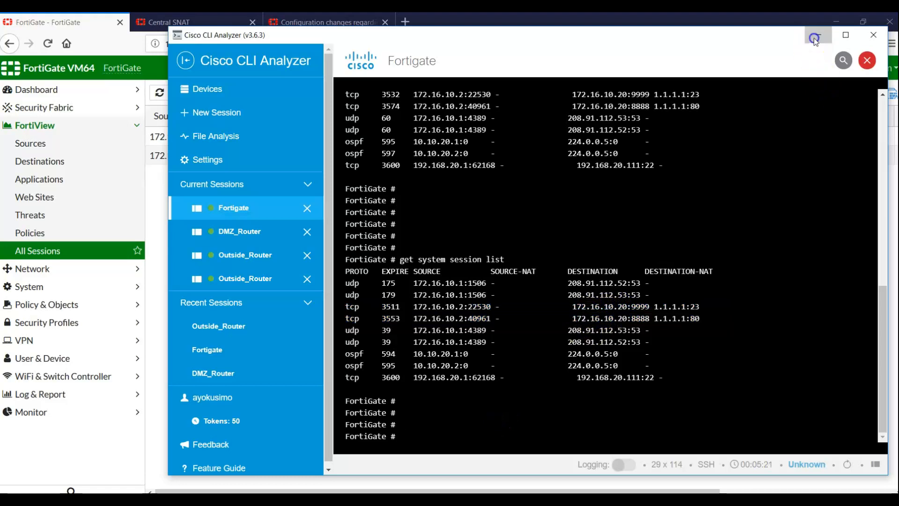
Return to the FortiGate web interface, reopen the Forward Traffic log and refresh it.
left_click(818, 35)
triple_click(435, 250)
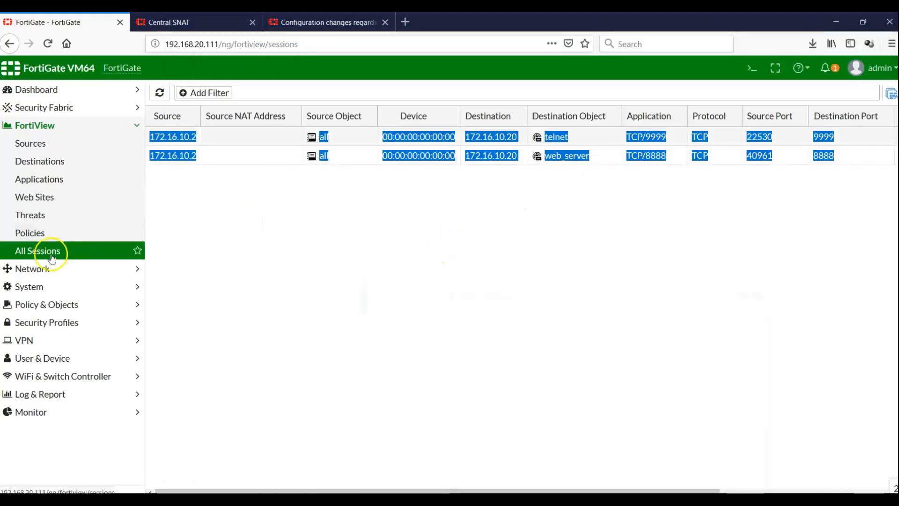
left_click(36, 394)
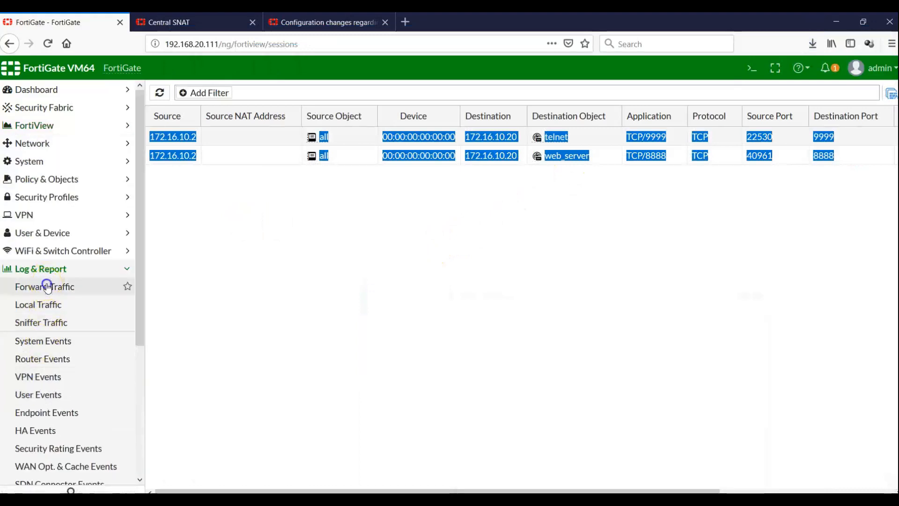
left_click(46, 286)
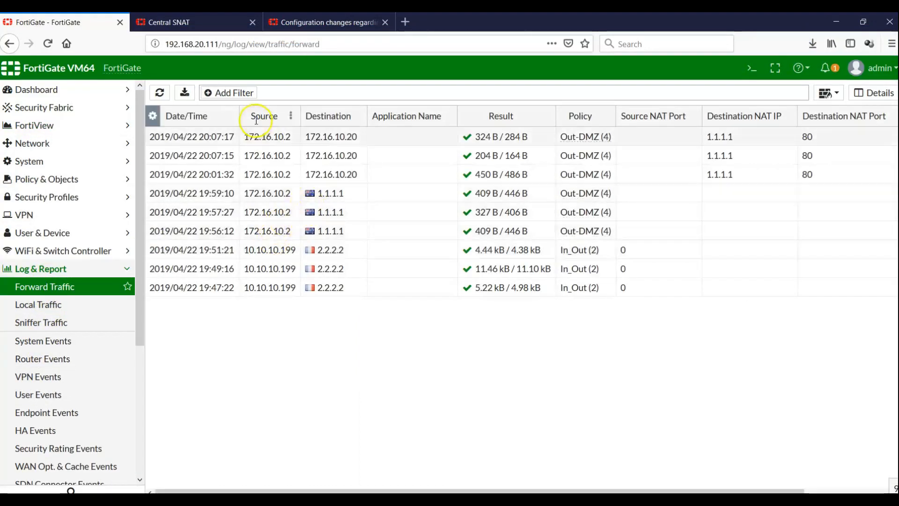
left_click(159, 95)
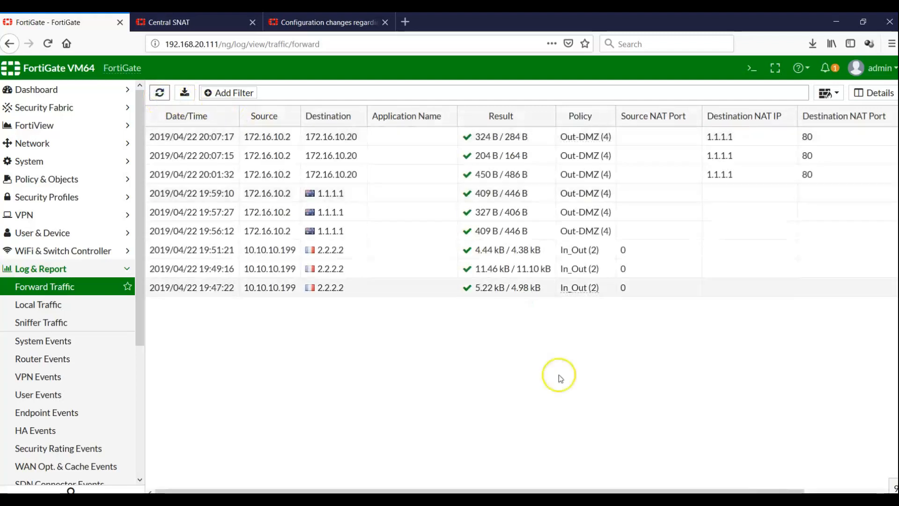
In Cisco CLI Analyzer's second Outside_Router session, exit the DMZ router and rerun telnet 172.16.10.20 9999.
left_click(608, 501)
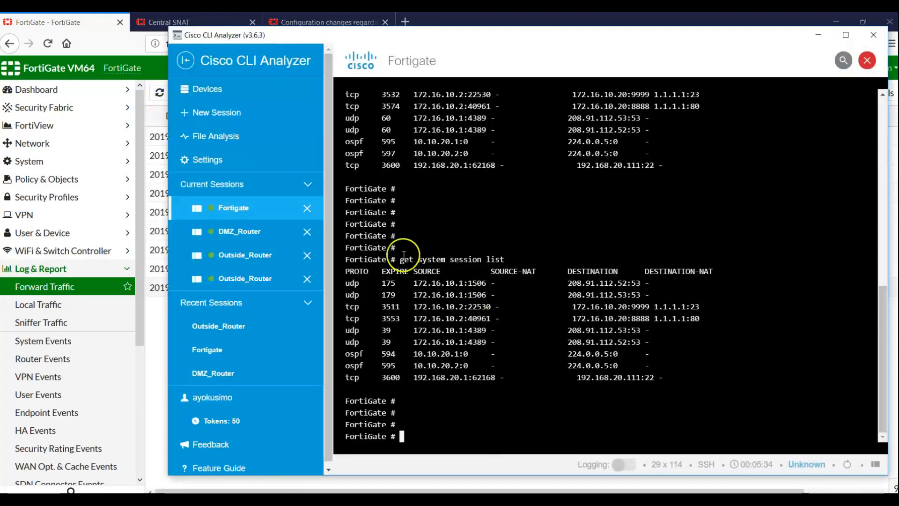
left_click(258, 256)
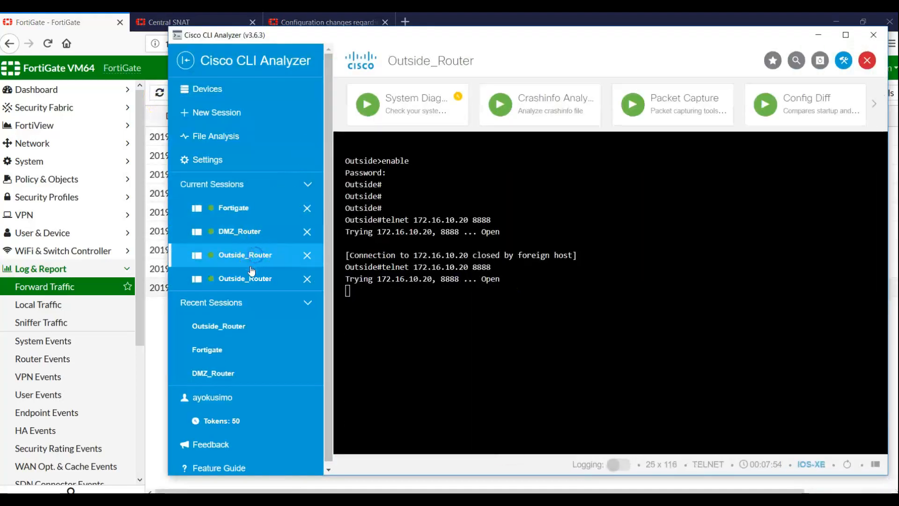
left_click(278, 281)
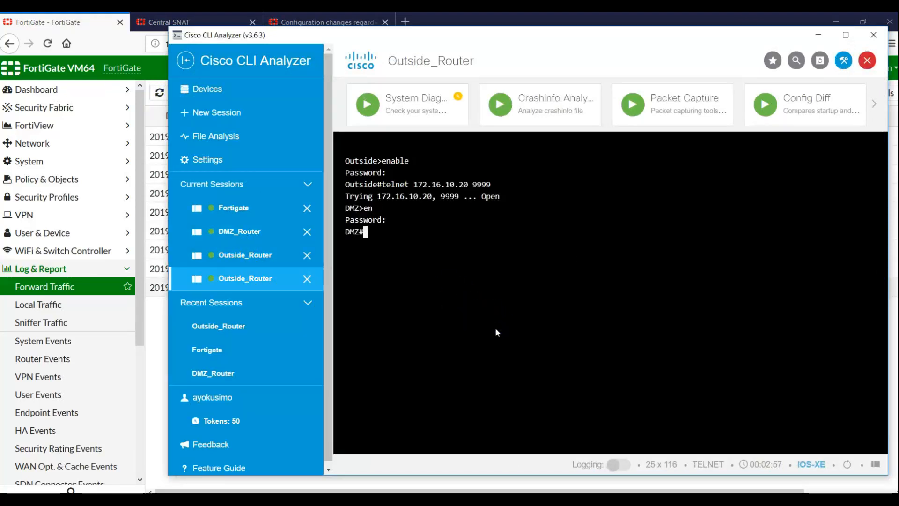
left_click(464, 271)
type("exit")
key("Return")
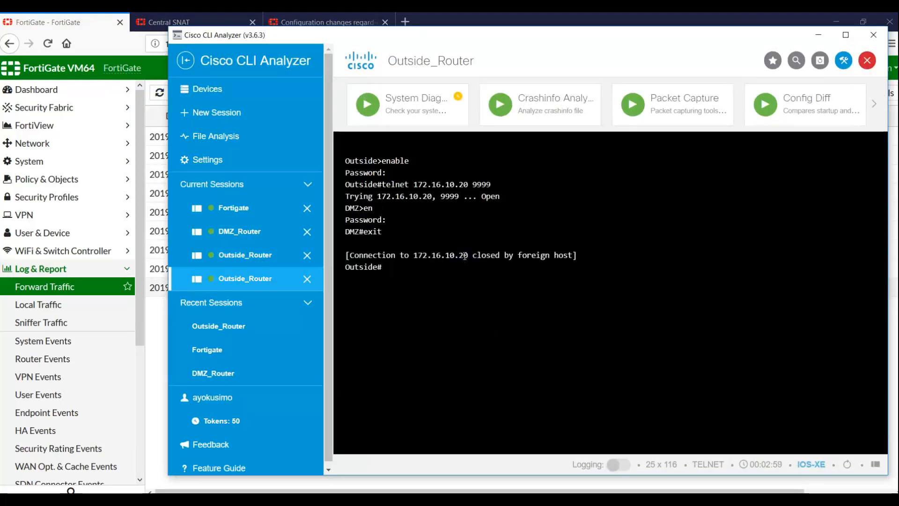
key("Up")
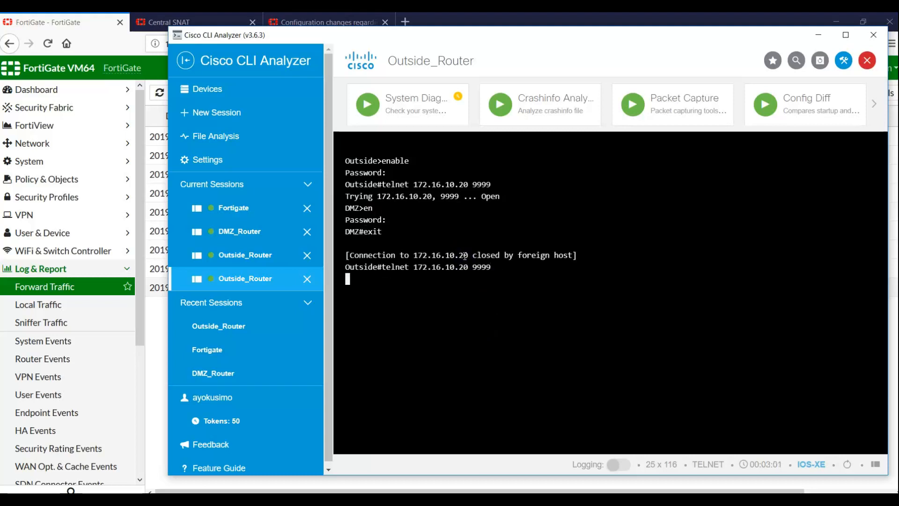
Refresh FortiGate's Forward Traffic log and compare the destination ports with the destination NAT ports in the two newest entries.
left_click(146, 326)
left_click(160, 93)
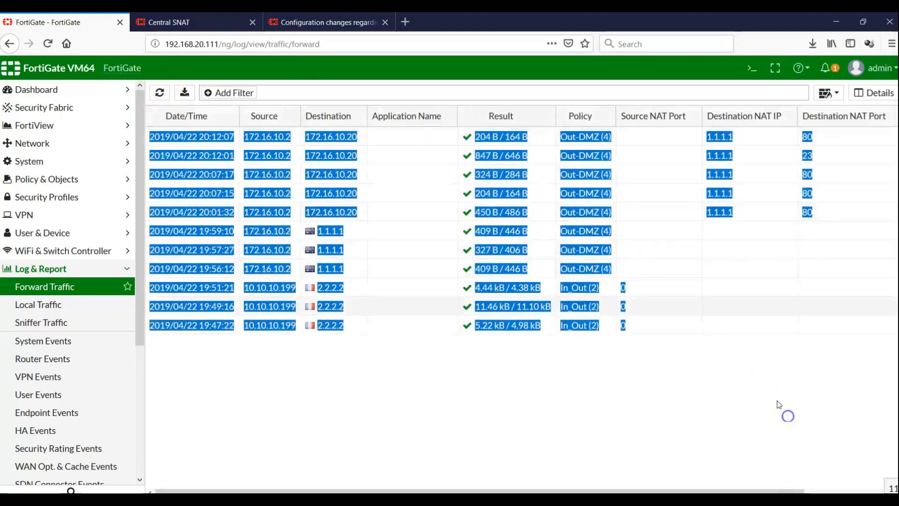
left_click(751, 157)
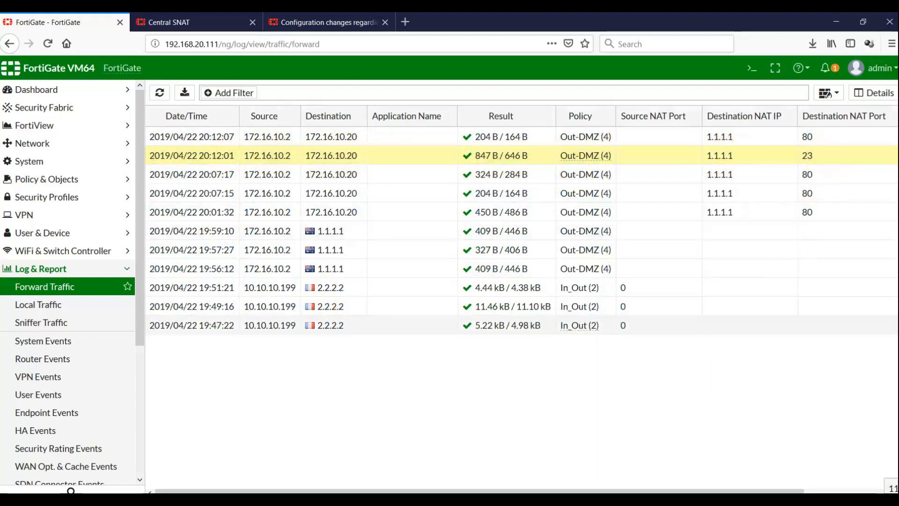
left_click_drag(588, 488, 732, 486)
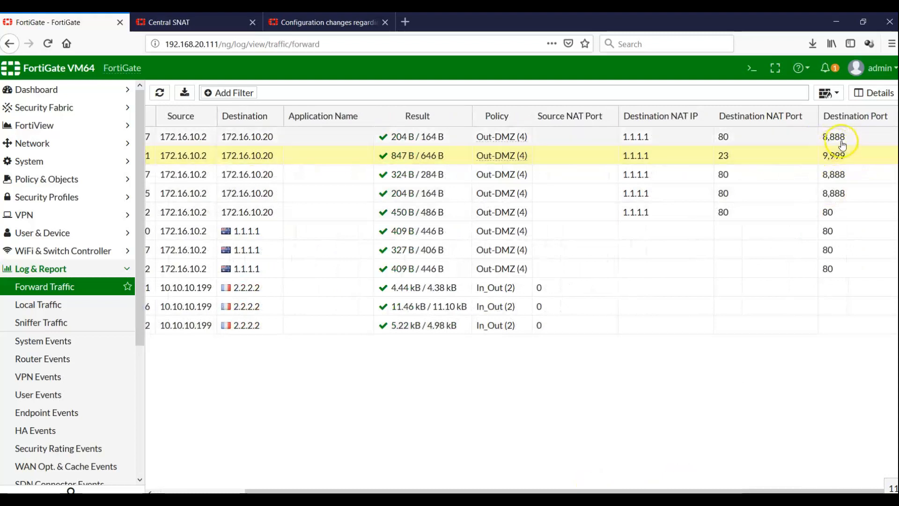
left_click(858, 135)
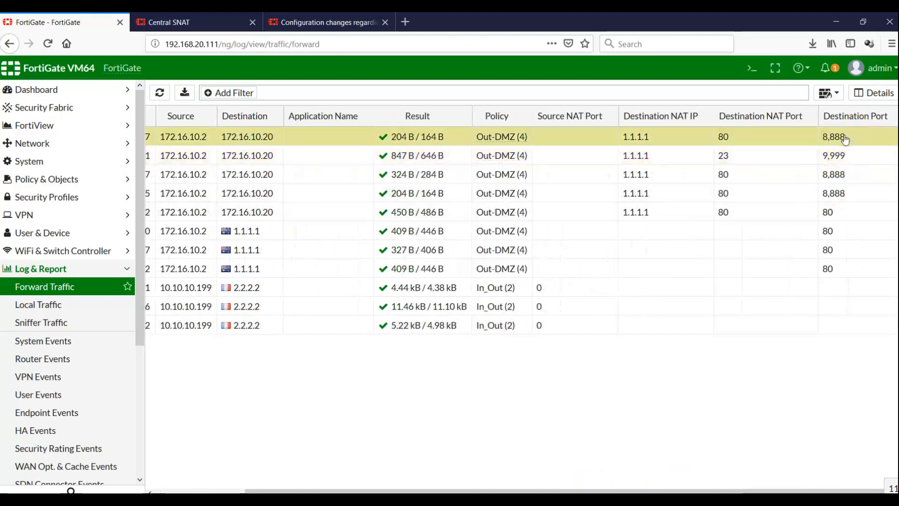
left_click(759, 135)
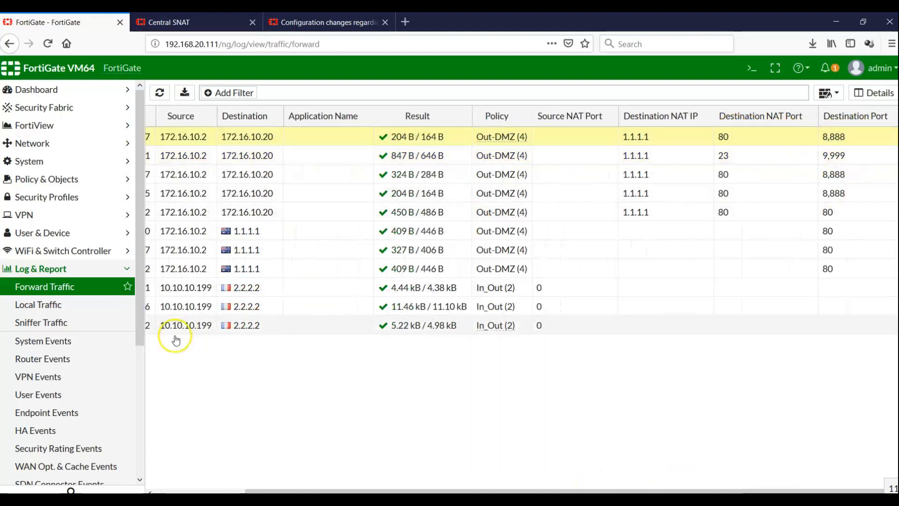
left_click(140, 336)
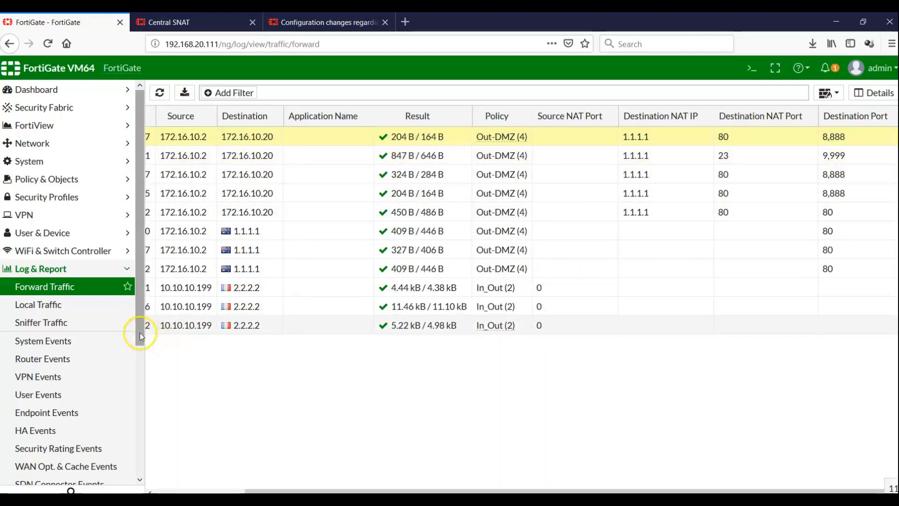
Review the Central SNAT rules and the DNAT & Virtual IPs entries, and open the IPv4 Policy page.
left_click(44, 179)
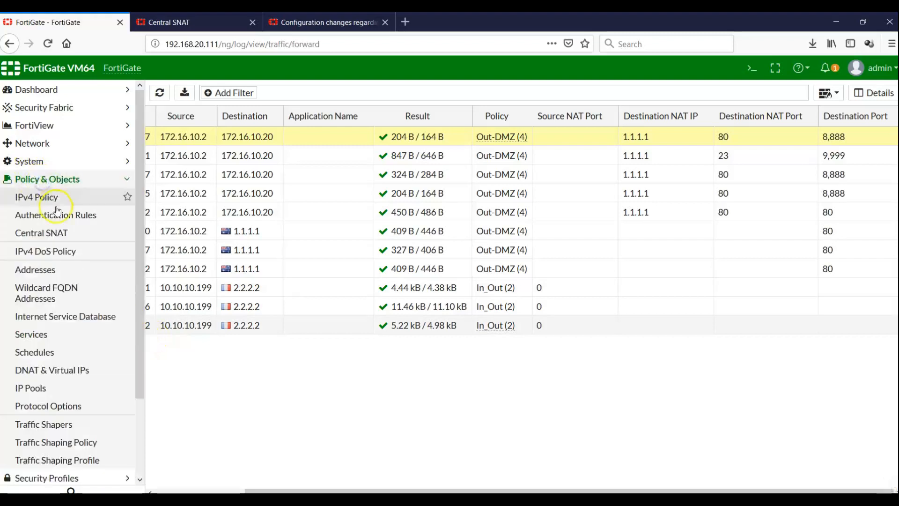
left_click(58, 234)
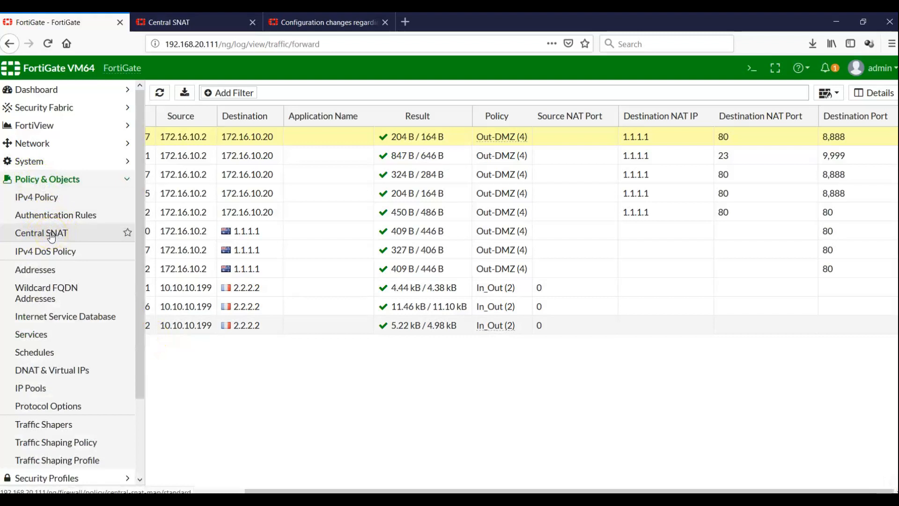
left_click(52, 237)
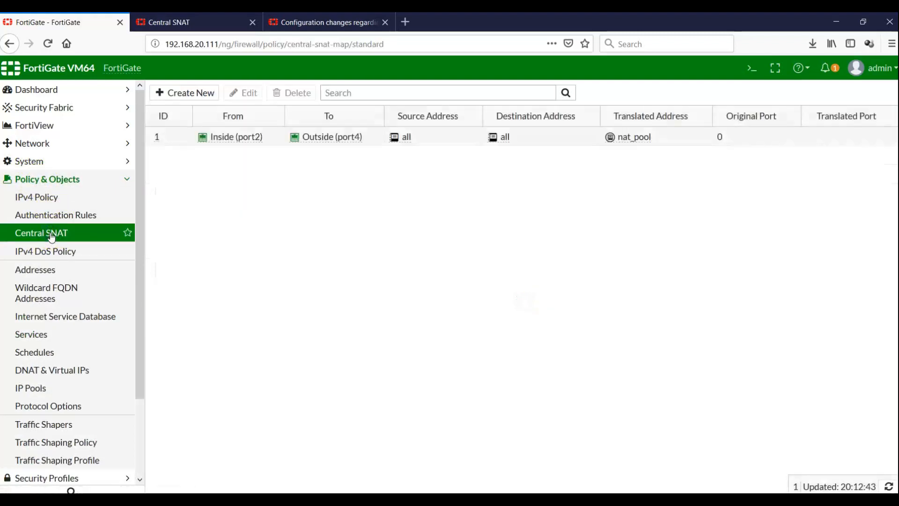
left_click(46, 238)
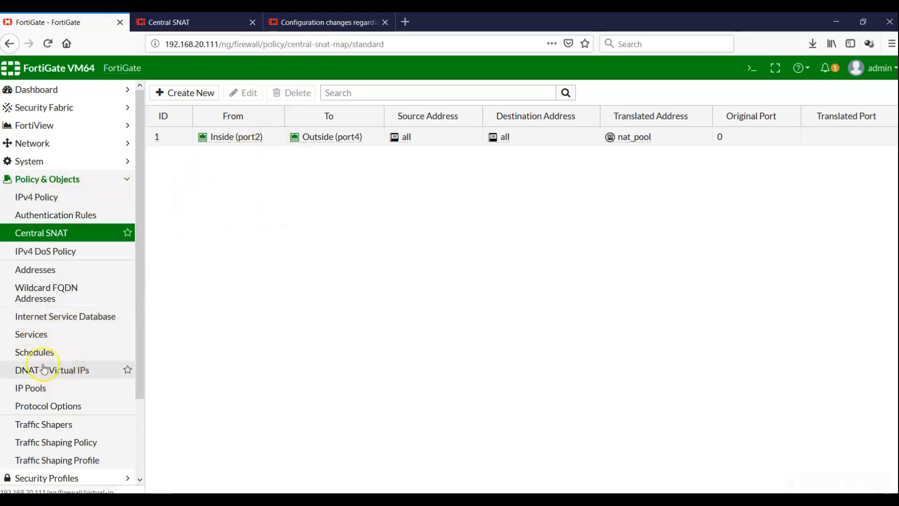
left_click(62, 375)
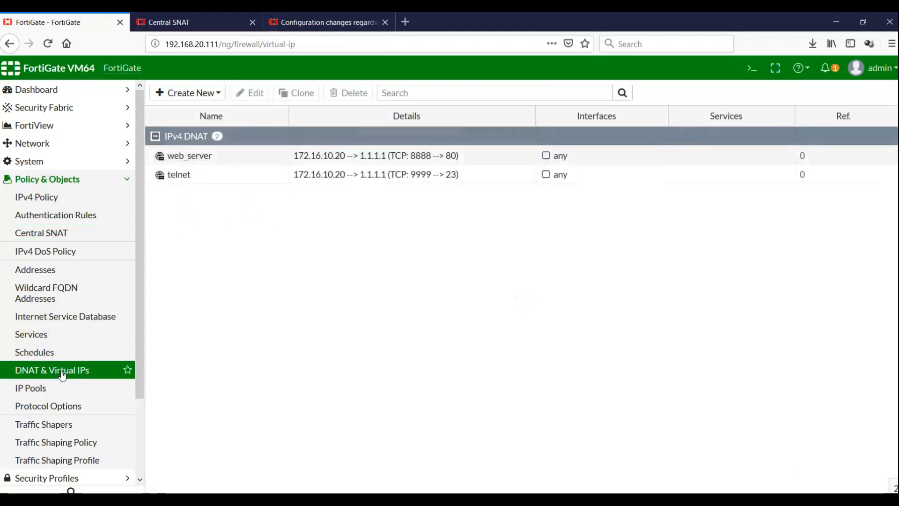
left_click(29, 290)
left_click(37, 199)
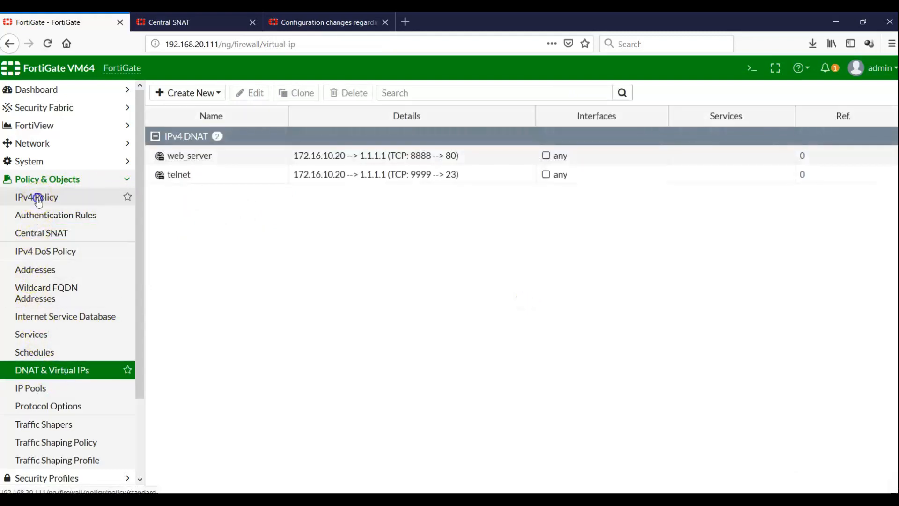